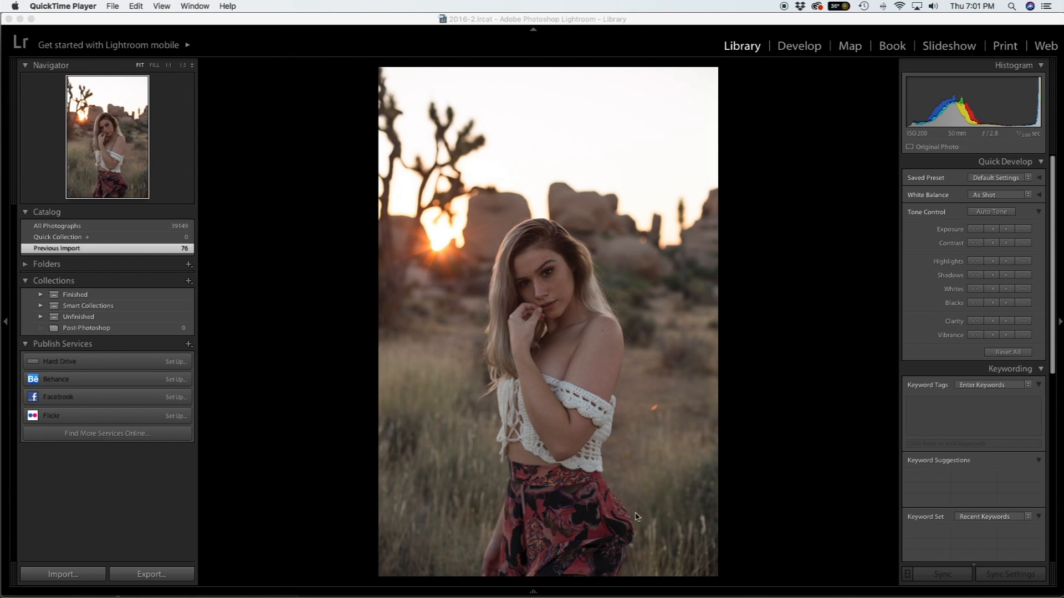
Send the portrait IMG_5934.CR2 from the Lightroom library to Photoshop for editing.
{"action": "mouse_move", "coordinate": [533, 591]}
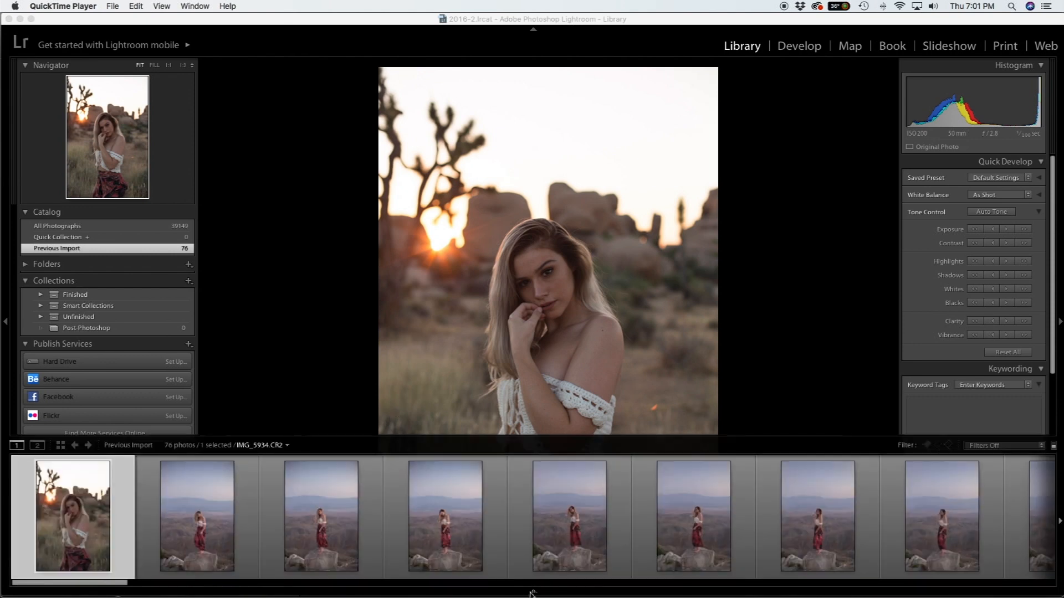
{"action": "left_click", "coordinate": [105, 530]}
{"action": "right_click", "coordinate": [90, 521]}
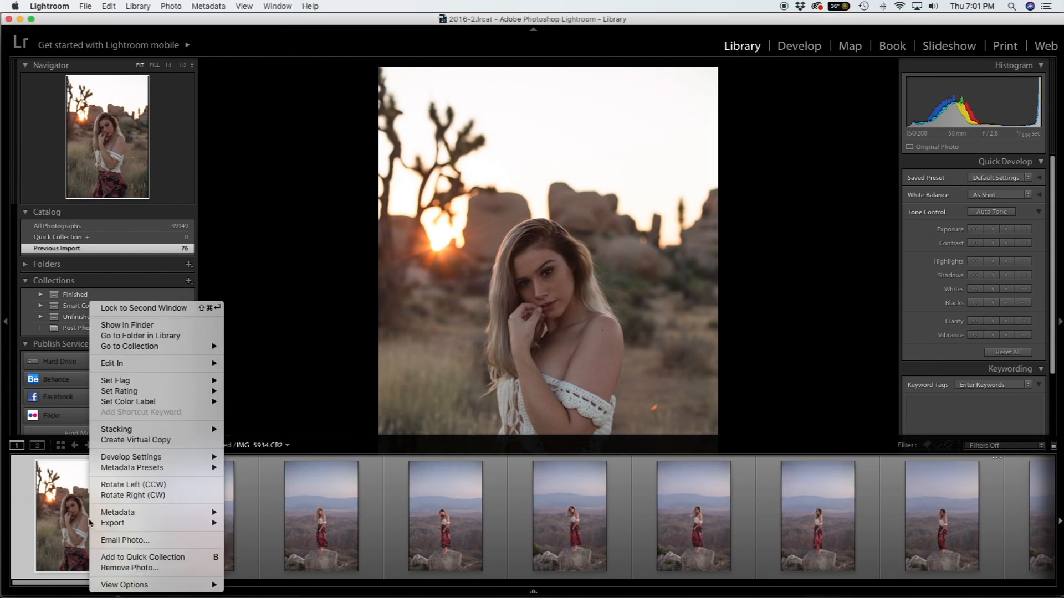
{"action": "mouse_move", "coordinate": [188, 366]}
{"action": "left_click", "coordinate": [268, 364]}
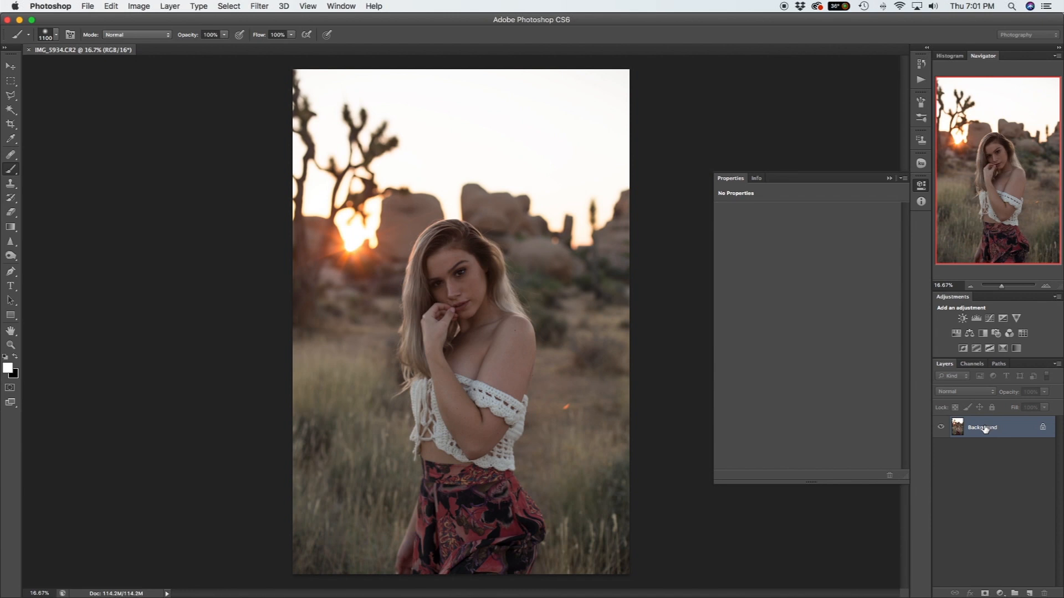
Duplicate the Background layer twice and apply a High Pass filter with a 3.5-pixel radius to the top copy.
{"action": "left_click_drag", "start_coordinate": [986, 434], "coordinate": [1028, 593]}
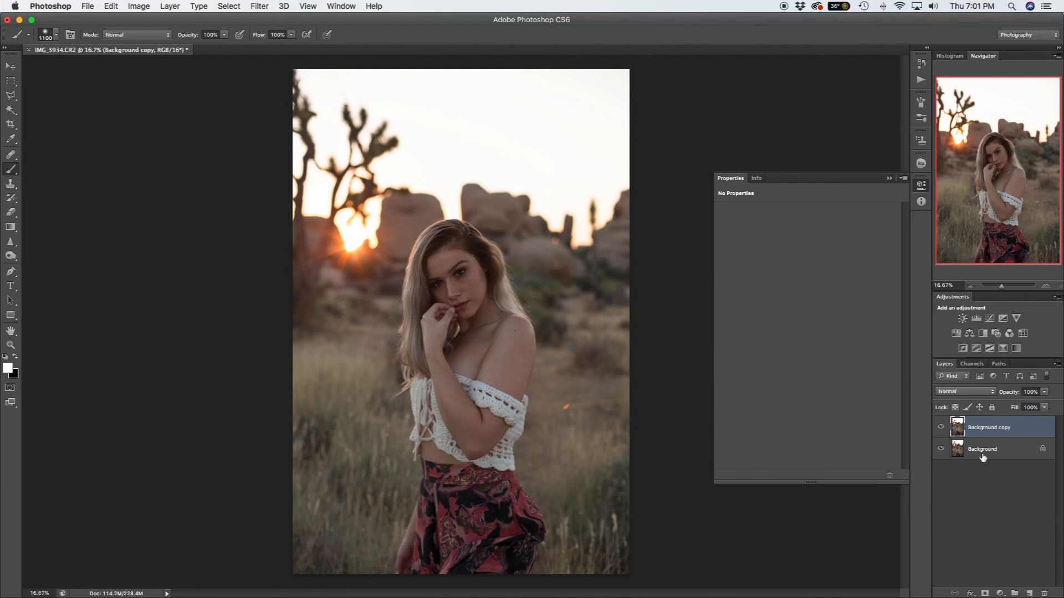
{"action": "key", "text": "super+j"}
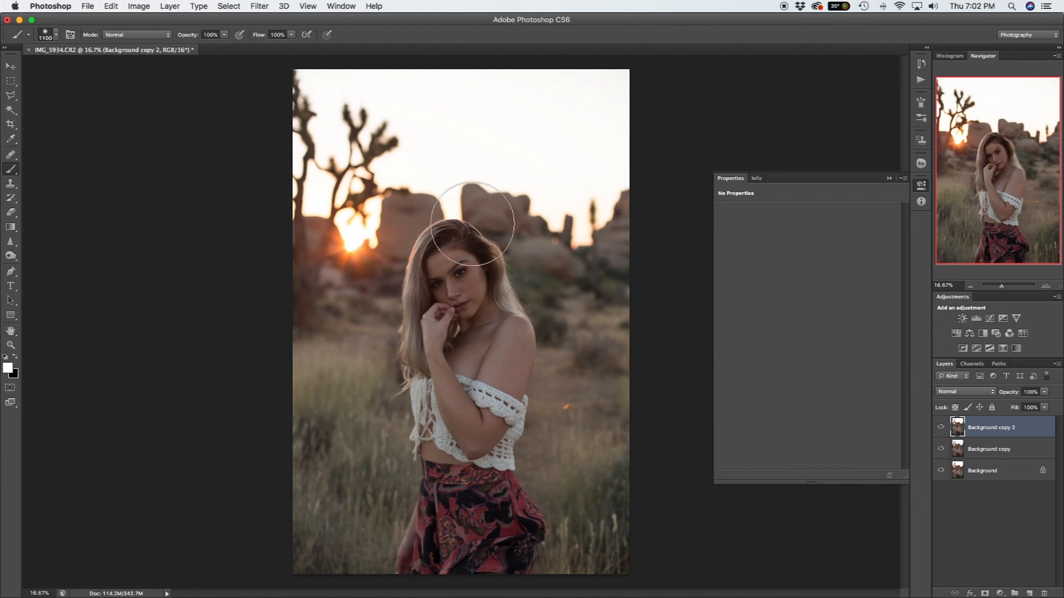
{"action": "left_click", "coordinate": [259, 6]}
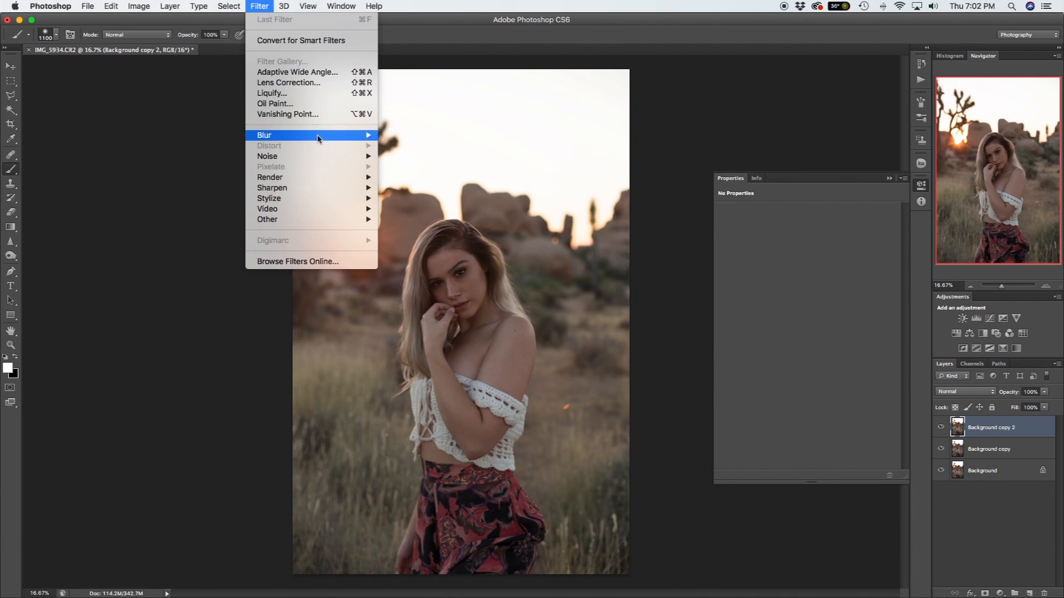
{"action": "mouse_move", "coordinate": [308, 223]}
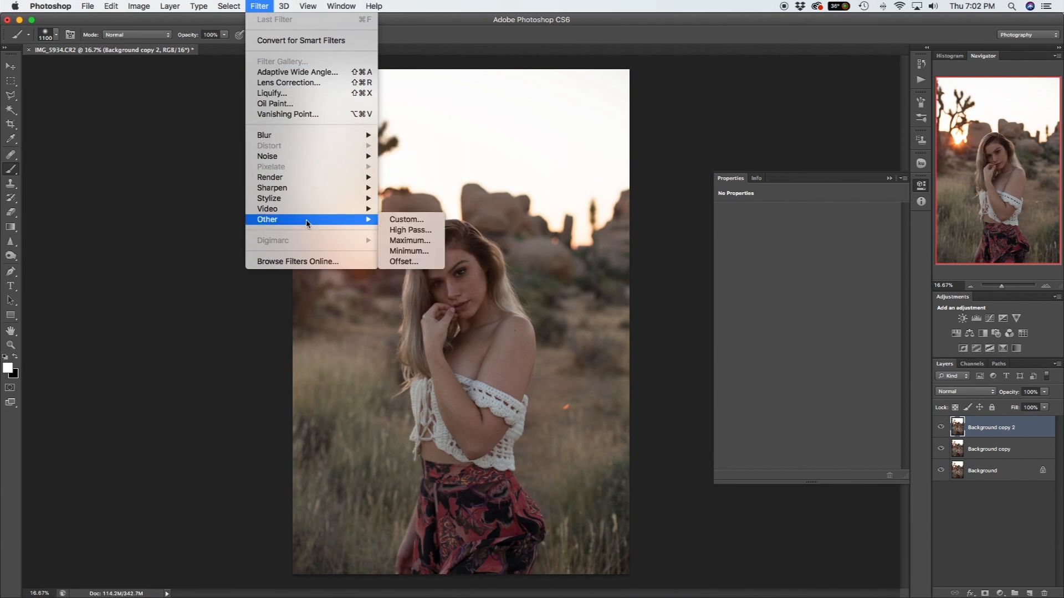
{"action": "left_click", "coordinate": [401, 230]}
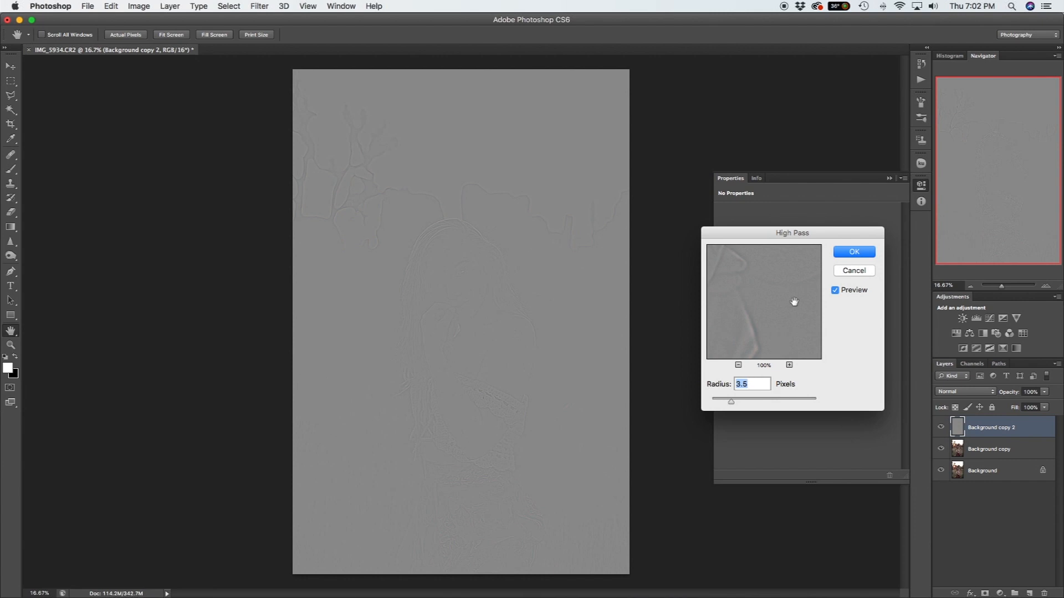
{"action": "left_click", "coordinate": [856, 254]}
{"action": "key", "text": "b"}
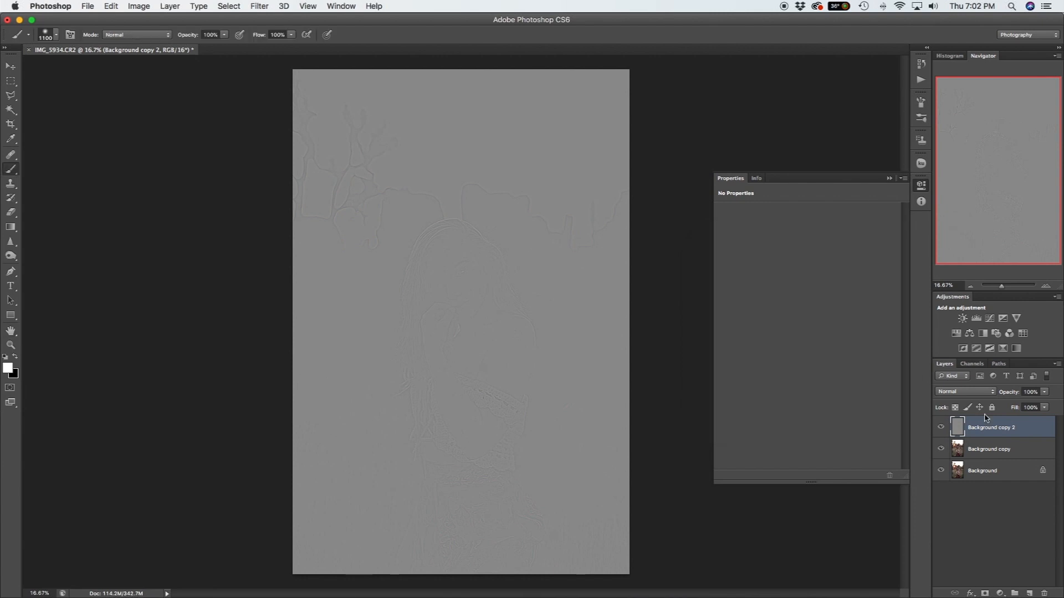
Set the High Pass layer's blend mode to Soft Light.
{"action": "left_click", "coordinate": [984, 394]}
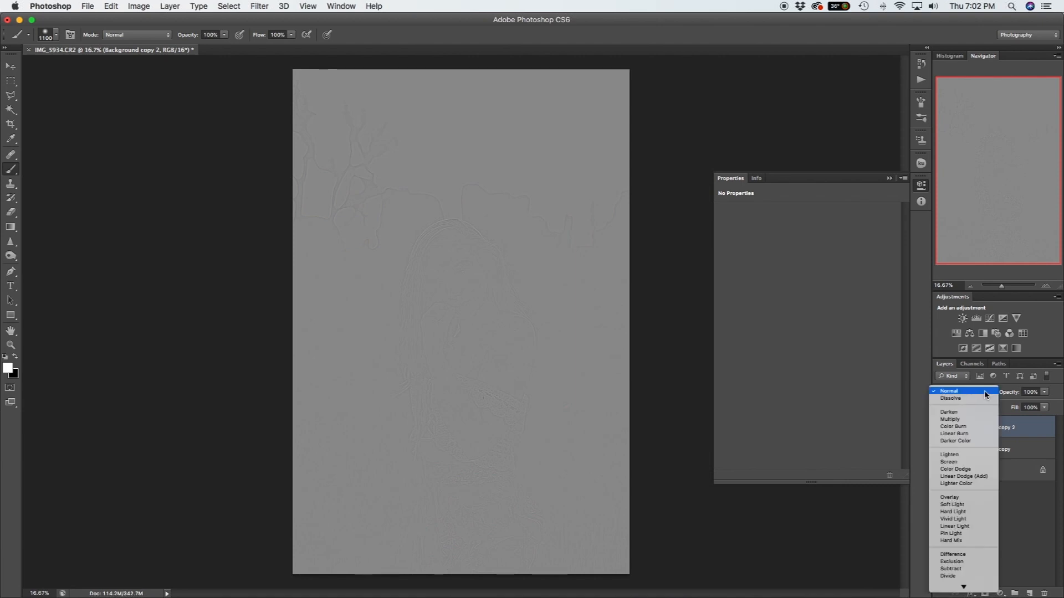
{"action": "left_click", "coordinate": [984, 394]}
{"action": "left_click", "coordinate": [983, 396]}
{"action": "left_click", "coordinate": [958, 503]}
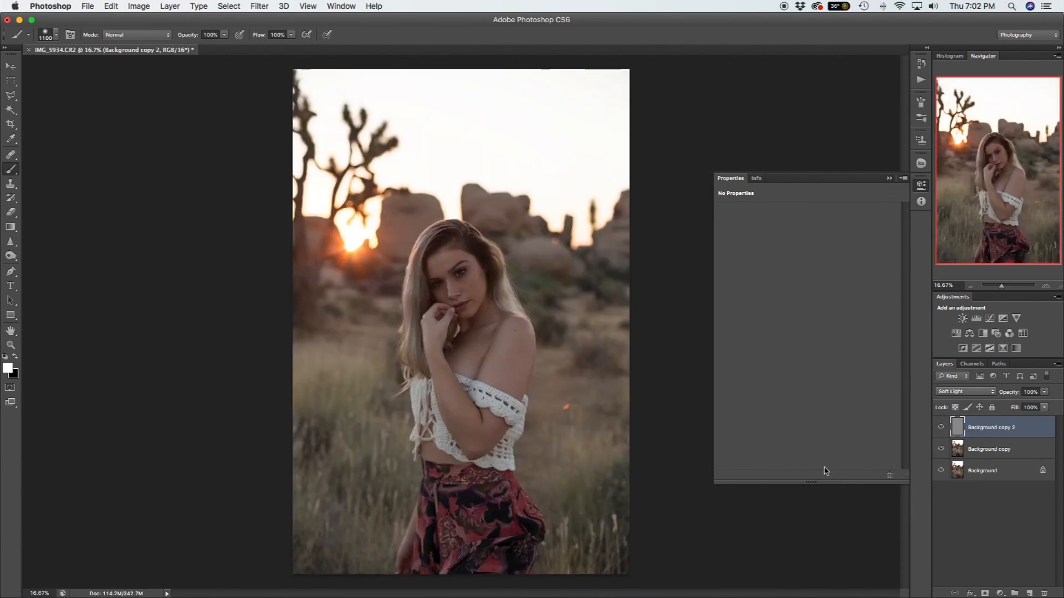
Compare the portrait with the High Pass layer hidden and shown, both overall and close up on the face.
{"action": "left_click", "coordinate": [941, 428]}
{"action": "left_click", "coordinate": [941, 429]}
{"action": "left_click", "coordinate": [941, 429]}
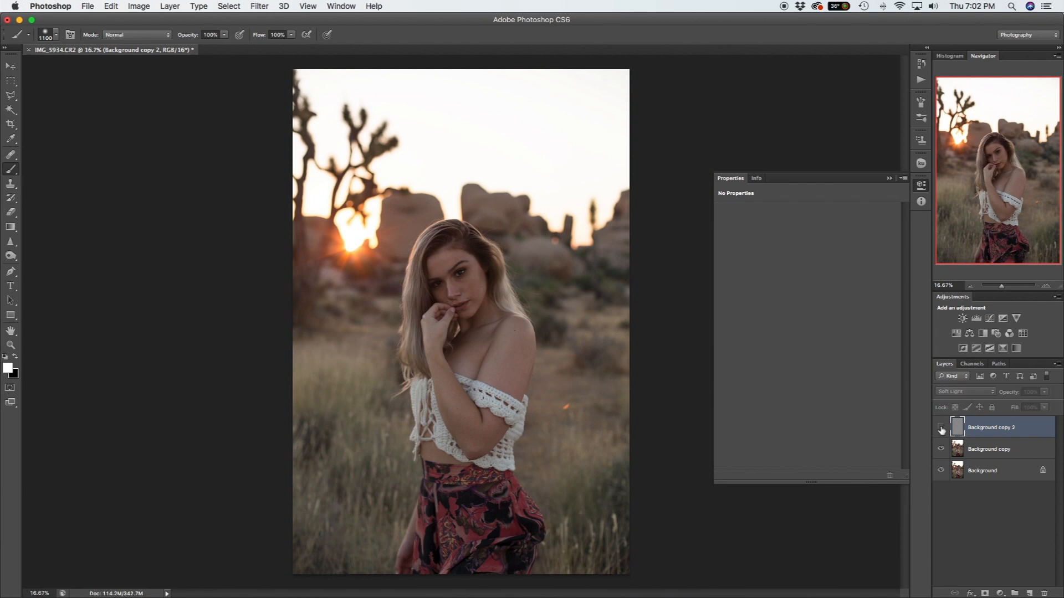
{"action": "left_click", "coordinate": [941, 428]}
{"action": "key", "text": "z"}
{"action": "left_click", "coordinate": [466, 289]}
{"action": "left_click", "coordinate": [465, 290]}
{"action": "left_click", "coordinate": [468, 289]}
{"action": "left_click", "coordinate": [468, 290]}
{"action": "left_click", "coordinate": [942, 429]}
{"action": "left_click", "coordinate": [942, 430]}
{"action": "left_click", "coordinate": [942, 430]}
{"action": "left_click", "coordinate": [942, 429]}
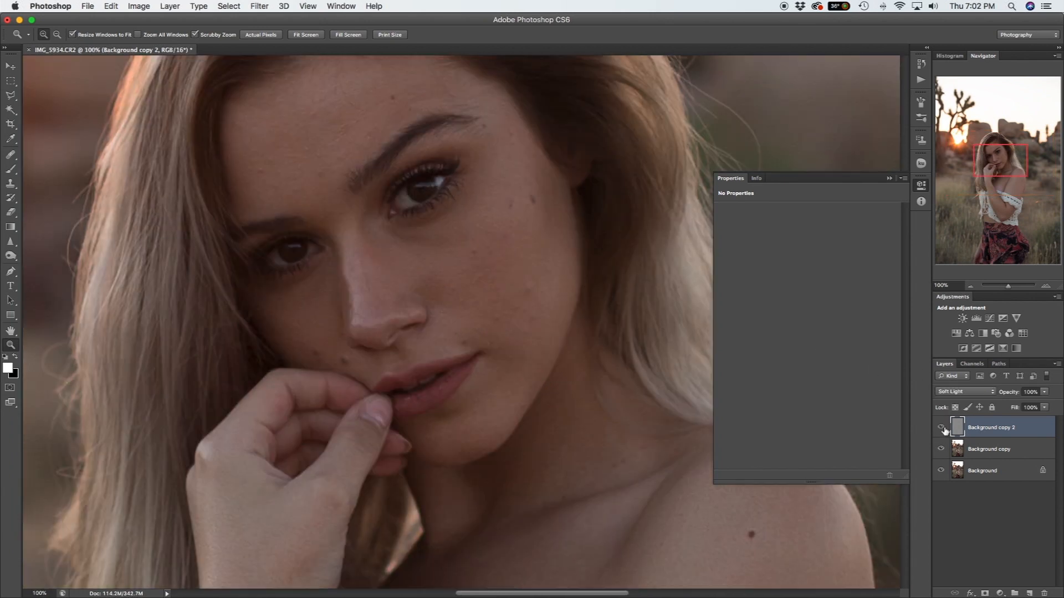
{"action": "left_click", "coordinate": [506, 236], "text": "alt"}
{"action": "left_click", "coordinate": [507, 236], "text": "alt"}
{"action": "left_click", "coordinate": [508, 236], "text": "alt"}
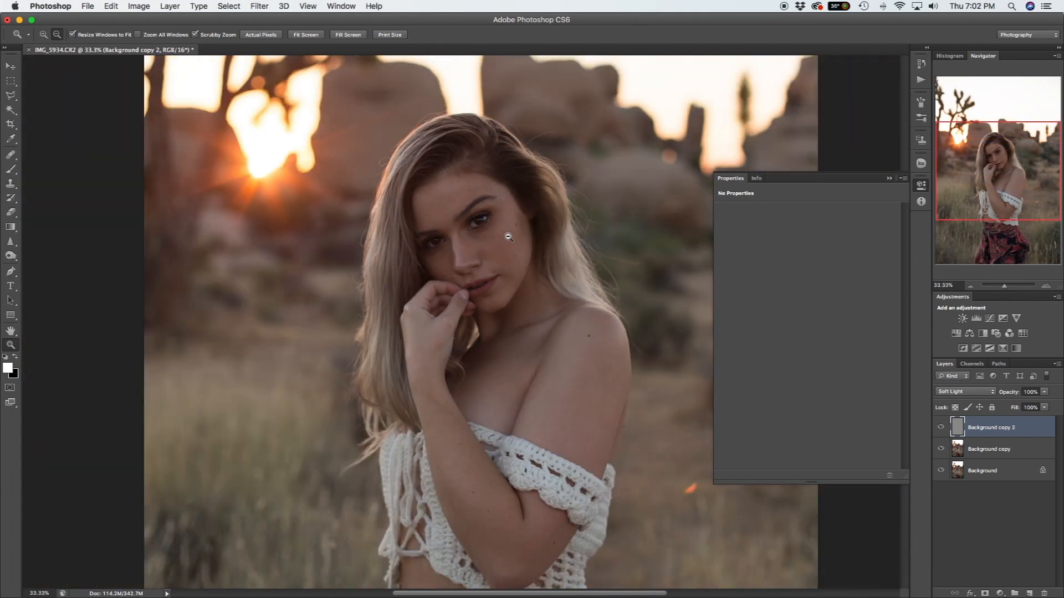
{"action": "left_click", "coordinate": [512, 240], "text": "alt"}
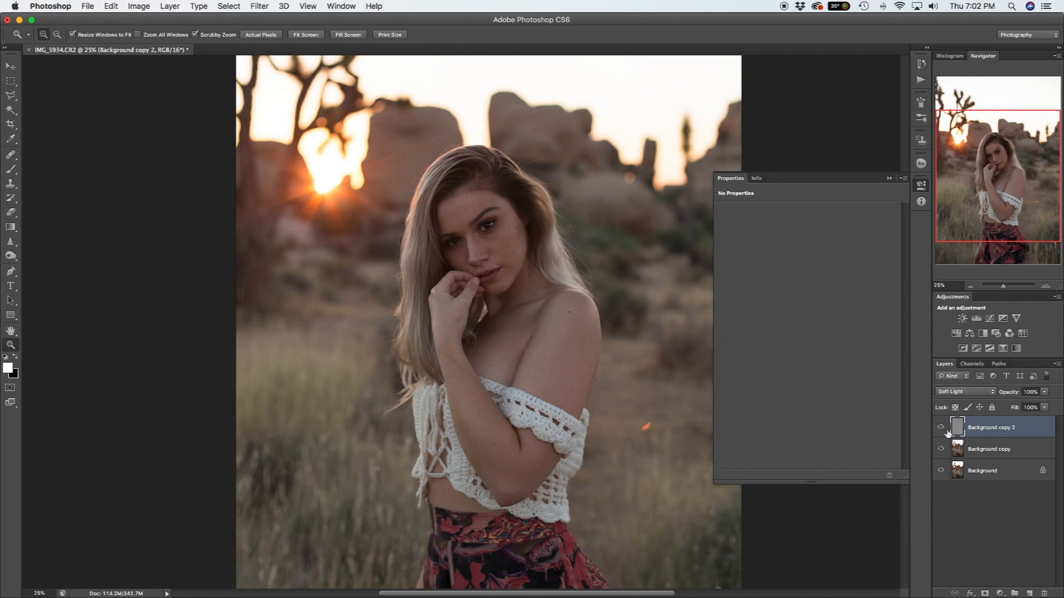
Select the Dodge tool for lightening the face on the High Pass layer.
{"action": "left_click", "coordinate": [479, 238]}
{"action": "left_click", "coordinate": [479, 238]}
{"action": "left_click", "coordinate": [487, 239]}
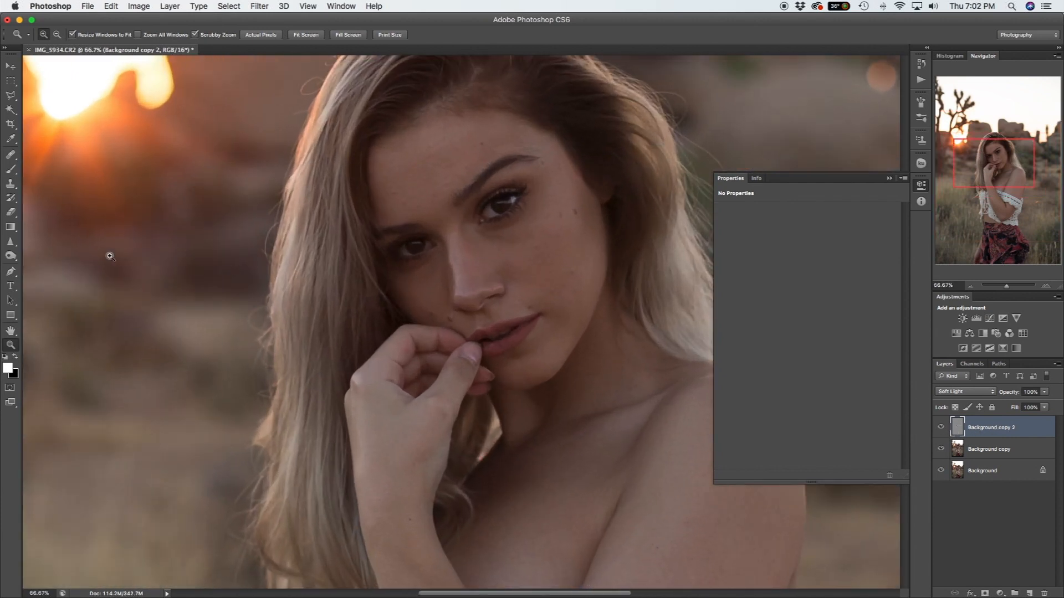
{"action": "left_click", "coordinate": [13, 257]}
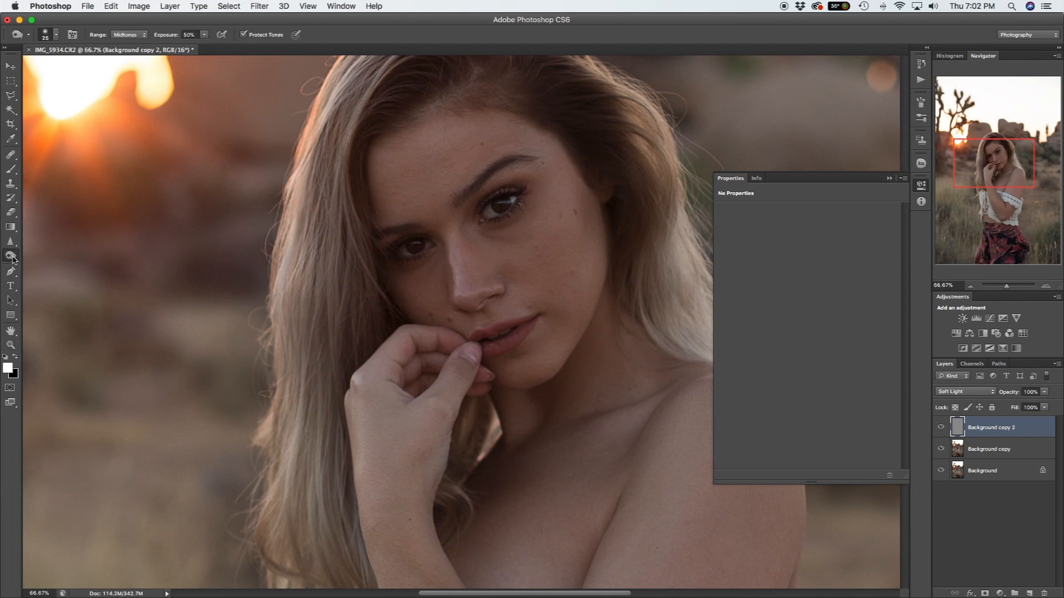
{"action": "left_click_drag", "start_coordinate": [12, 258], "coordinate": [49, 257]}
Adjust the Dodge brush tip and set its size to 100 px.
{"action": "key", "text": "bracketright"}
{"action": "key", "text": "bracketright"}
{"action": "key", "text": "bracketright"}
{"action": "key", "text": "bracketright"}
{"action": "key", "text": "bracketright"}
{"action": "key", "text": "bracketright"}
{"action": "key", "text": "bracketright"}
{"action": "key", "text": "bracketleft"}
{"action": "key", "text": "bracketleft"}
{"action": "key", "text": "bracketleft"}
{"action": "key", "text": "bracketright"}
{"action": "key", "text": "bracketright"}
{"action": "key", "text": "bracketright"}
{"action": "key", "text": "bracketright"}
{"action": "key", "text": "bracketright"}
{"action": "left_click", "coordinate": [56, 34]}
{"action": "mouse_move", "coordinate": [92, 69]}
{"action": "left_mouse_down"}
{"action": "mouse_move", "coordinate": [57, 70]}
{"action": "mouse_move", "coordinate": [77, 70]}
{"action": "left_mouse_up"}
{"action": "left_click", "coordinate": [58, 35]}
{"action": "key", "text": "bracketright"}
{"action": "key", "text": "bracketright"}
{"action": "key", "text": "bracketright"}
{"action": "key", "text": "bracketright"}
{"action": "left_click", "coordinate": [55, 36]}
{"action": "left_click", "coordinate": [54, 35]}
{"action": "key", "text": "bracketleft"}
{"action": "key", "text": "bracketleft"}
{"action": "key", "text": "bracketleft"}
{"action": "key", "text": "bracketleft"}
Lighten the catchlights and irises of both eyes with the Dodge tool at 25% exposure, using a 20 px brush and a finer one.
{"action": "key", "text": "z"}
{"action": "left_click", "coordinate": [444, 230]}
{"action": "left_click", "coordinate": [443, 230]}
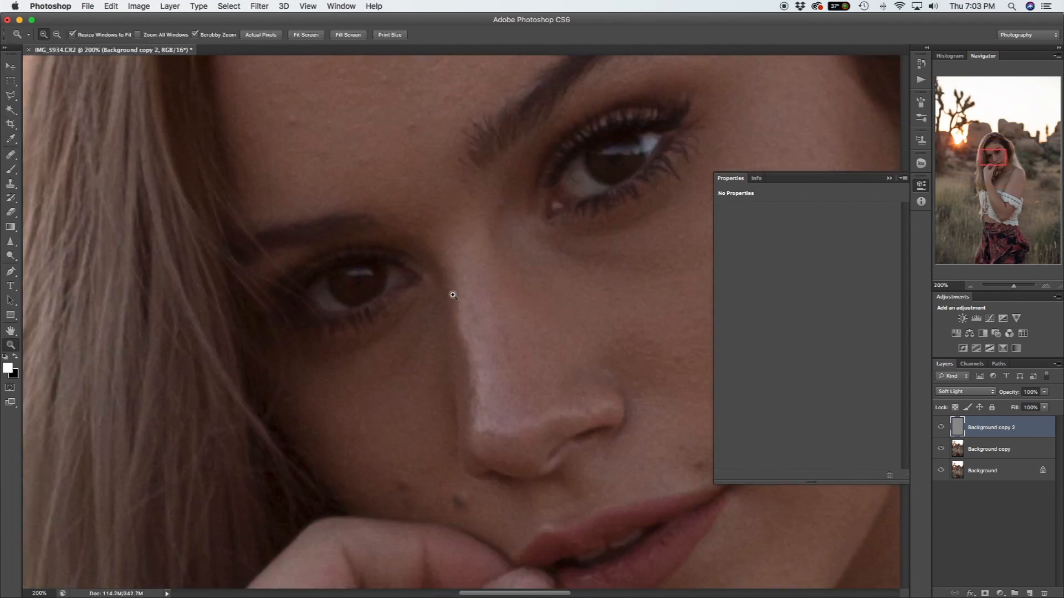
{"action": "scroll", "coordinate": [452, 292], "scroll_direction": "right", "scroll_amount": 2}
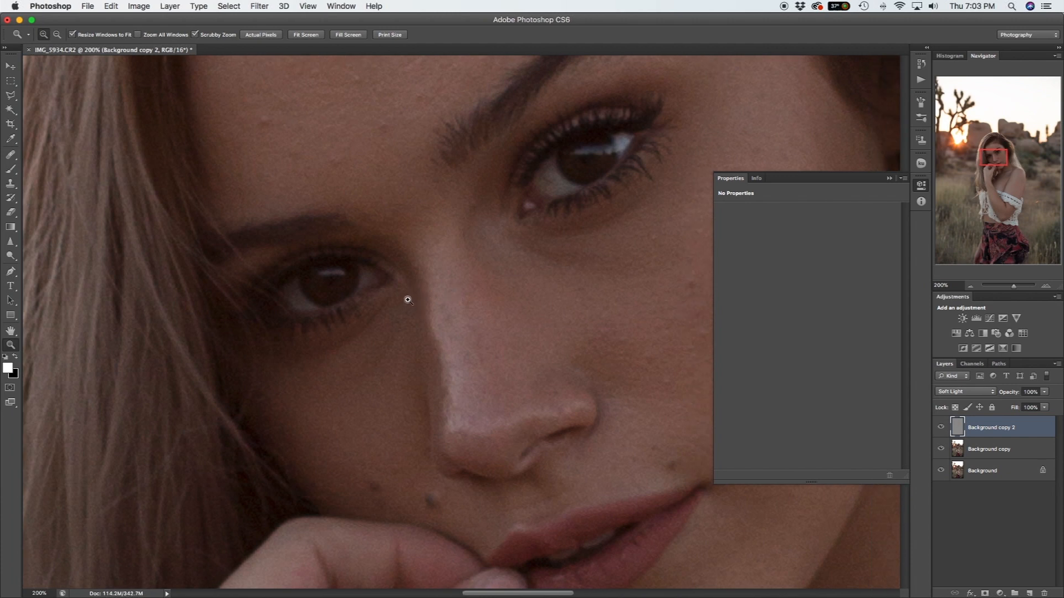
{"action": "key", "text": "o"}
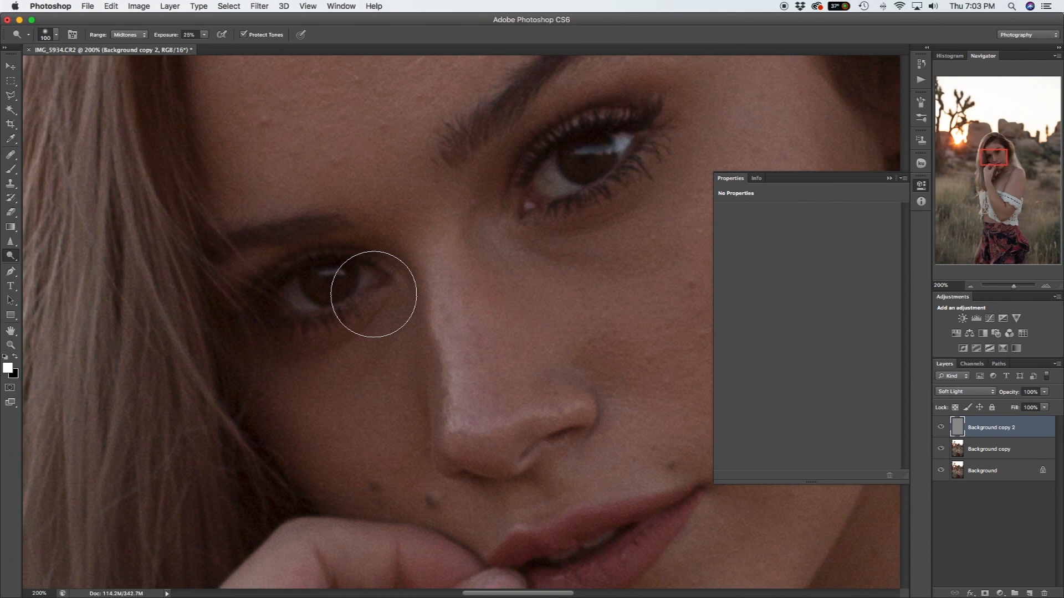
{"action": "key", "text": "bracketleft"}
{"action": "key", "text": "bracketleft"}
{"action": "key", "text": "bracketleft"}
{"action": "key", "text": "bracketleft"}
{"action": "key", "text": "bracketleft"}
{"action": "key", "text": "bracketleft"}
{"action": "key", "text": "bracketleft"}
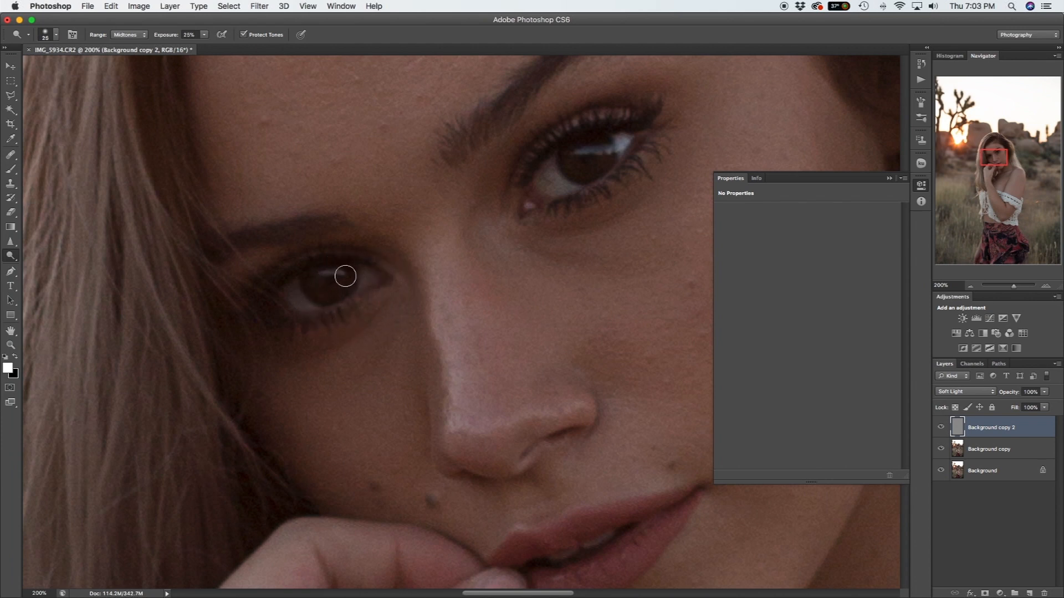
{"action": "key", "text": "bracketleft"}
{"action": "key", "text": "]"}
{"action": "scroll", "coordinate": [624, 147], "scroll_direction": "up", "scroll_amount": 1}
{"action": "scroll", "coordinate": [624, 147], "scroll_direction": "right", "scroll_amount": 1}
{"action": "left_click_drag", "start_coordinate": [601, 155], "coordinate": [597, 152]}
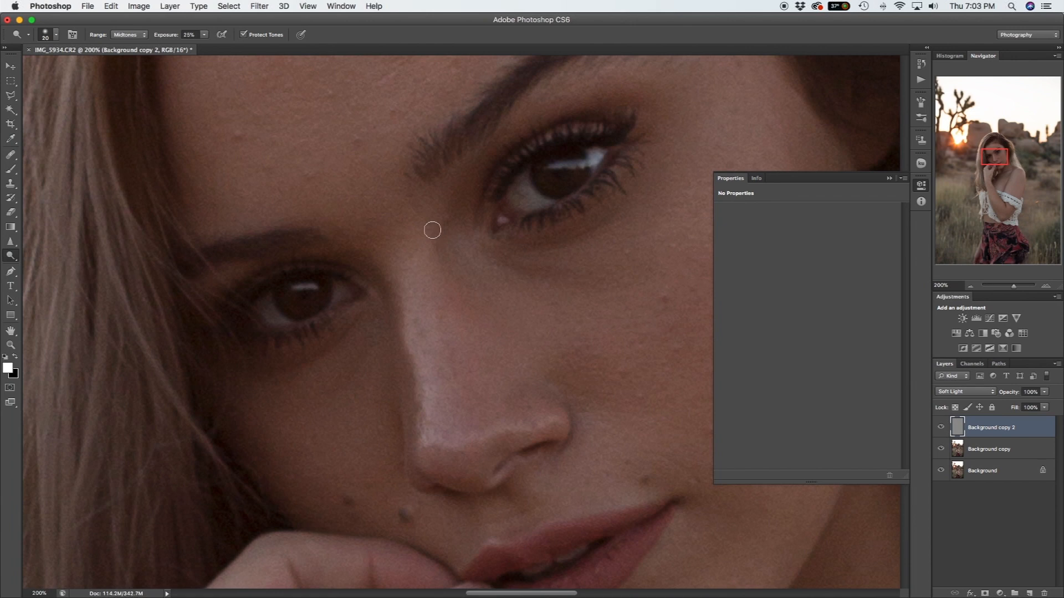
{"action": "mouse_move", "coordinate": [286, 301]}
{"action": "left_mouse_down"}
{"action": "mouse_move", "coordinate": [314, 306]}
{"action": "mouse_move", "coordinate": [323, 292]}
{"action": "mouse_move", "coordinate": [301, 304]}
{"action": "left_mouse_up"}
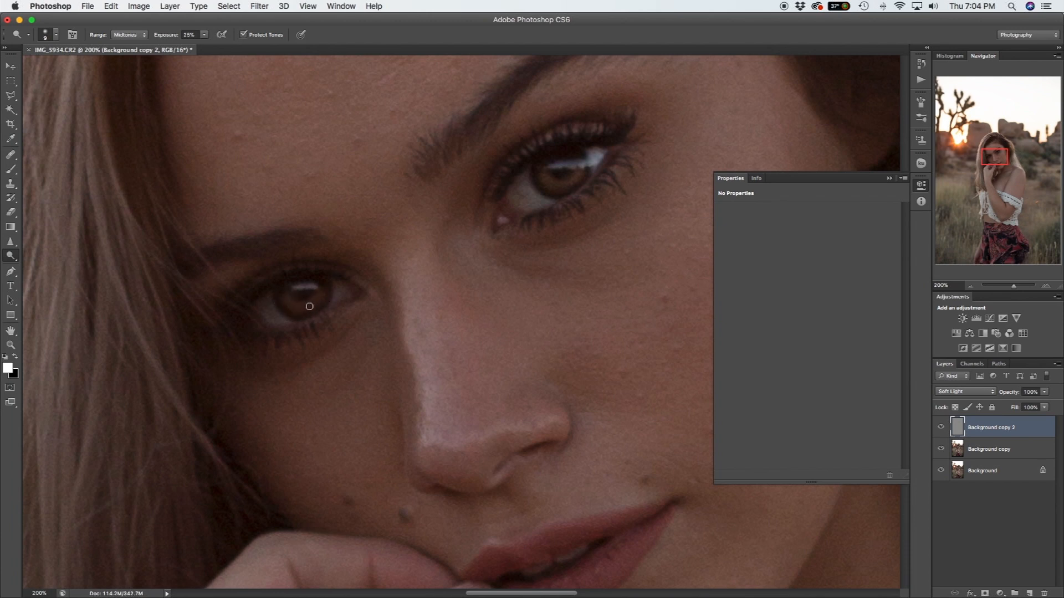
Lighten the cheekbone beside the eye with the Dodge brush enlarged to 175 px.
{"action": "scroll", "coordinate": [355, 294], "scroll_direction": "right", "scroll_amount": 5}
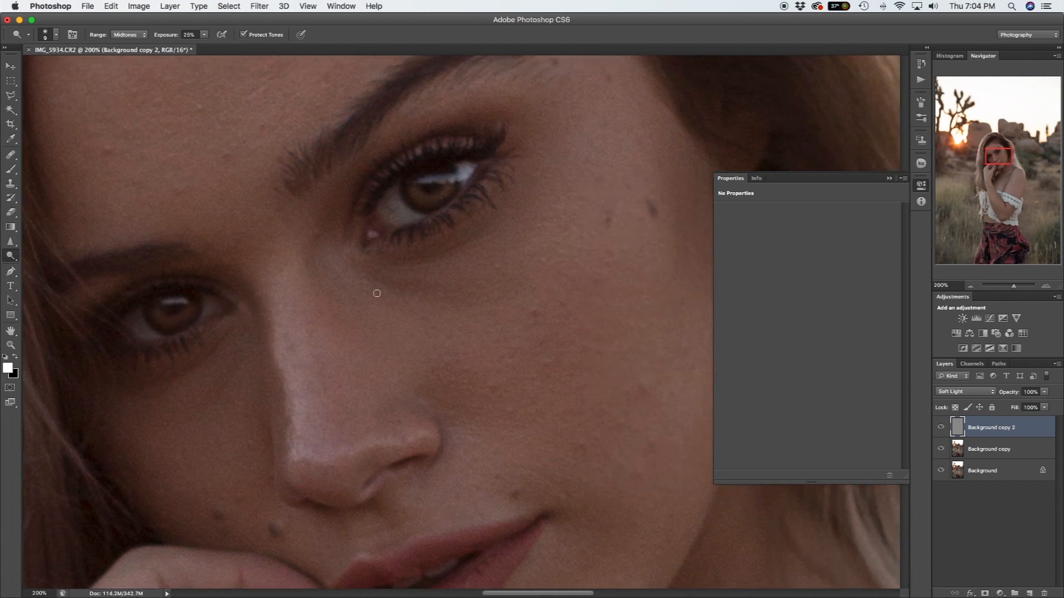
{"action": "key", "text": "bracketright"}
{"action": "key", "text": "bracketright"}
{"action": "key", "text": "bracketright"}
{"action": "scroll", "coordinate": [592, 183], "scroll_direction": "right", "scroll_amount": 1}
{"action": "scroll", "coordinate": [589, 184], "scroll_direction": "down", "scroll_amount": 2}
{"action": "key", "text": "bracketright"}
{"action": "key", "text": "bracketright"}
{"action": "key", "text": "bracketright"}
{"action": "key", "text": "bracketright"}
{"action": "key", "text": "bracketright"}
{"action": "scroll", "coordinate": [586, 184], "scroll_direction": "up", "scroll_amount": 3}
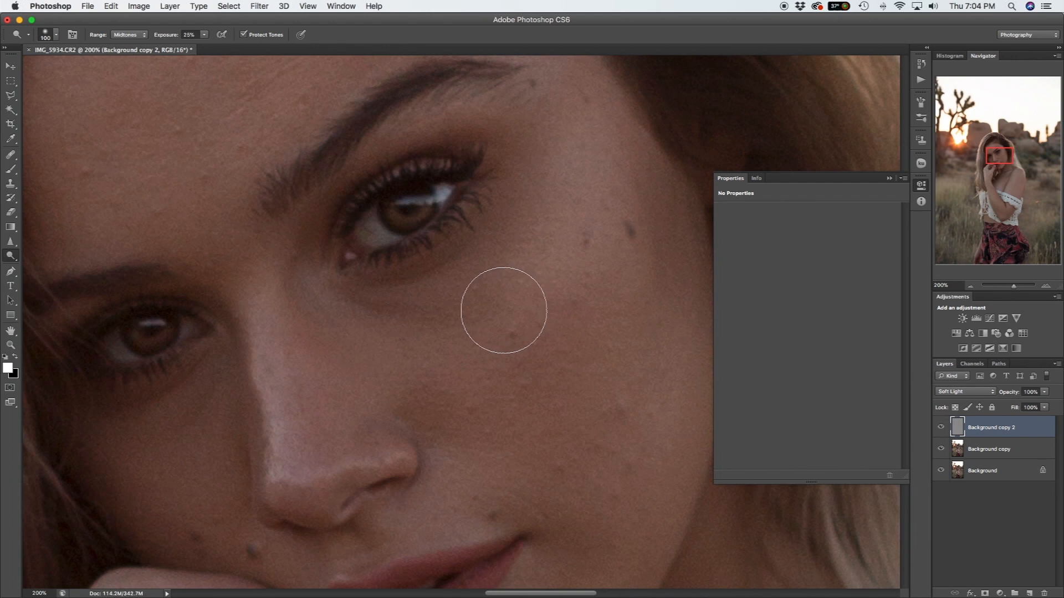
{"action": "key", "text": "bracketright"}
{"action": "key", "text": "bracketright"}
{"action": "key", "text": "bracketright"}
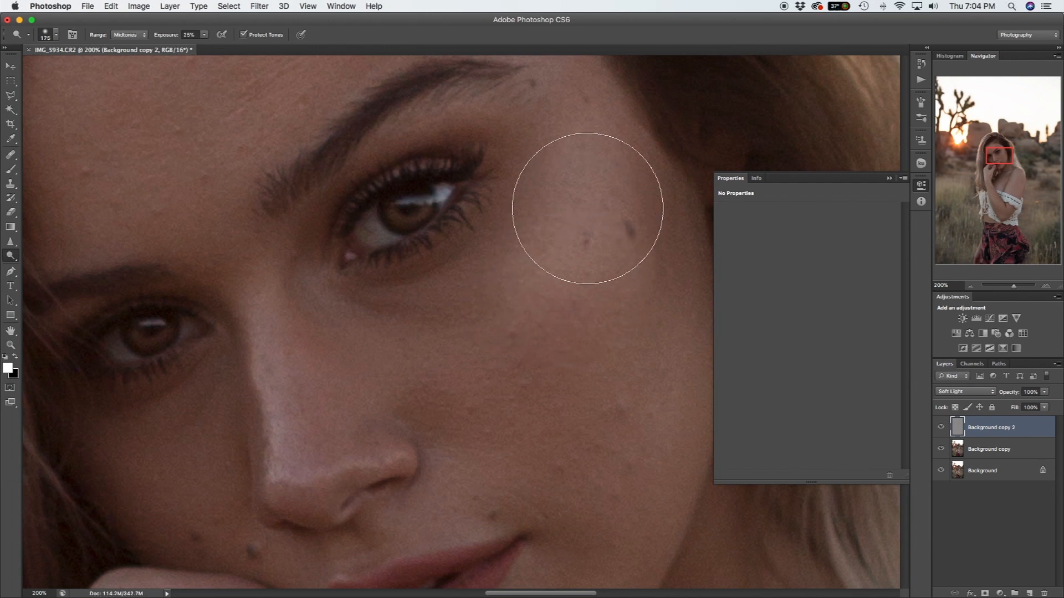
Lighten the temple and upper cheek with the Dodge brush reduced to 80 px and 70 px.
{"action": "key", "text": "bracketleft"}
{"action": "key", "text": "bracketleft"}
{"action": "key", "text": "bracketleft"}
{"action": "key", "text": "bracketleft"}
{"action": "key", "text": "bracketleft"}
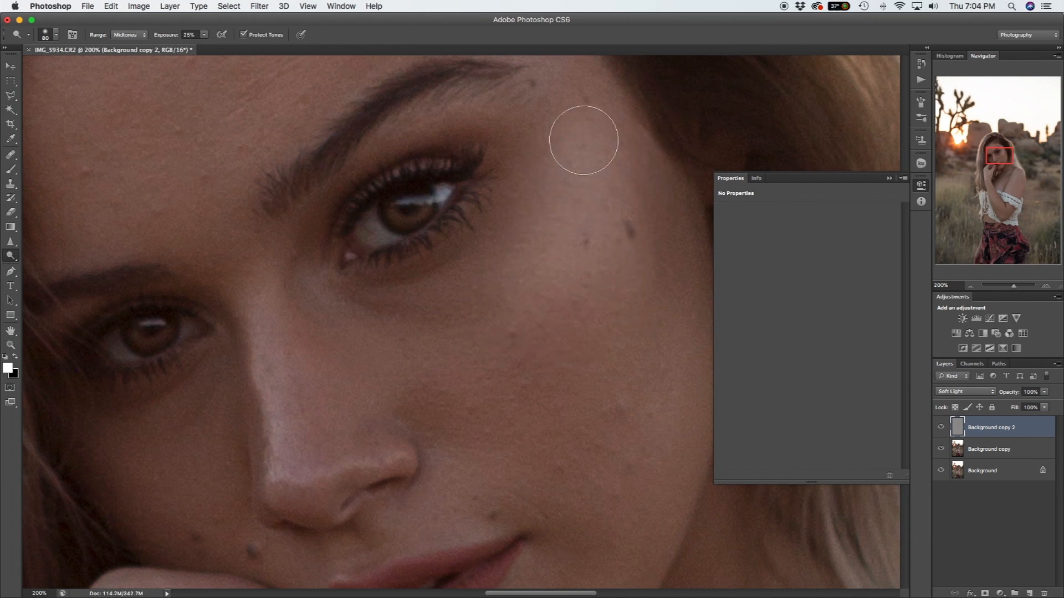
{"action": "key", "text": "bracketleft"}
{"action": "key", "text": "bracketleft"}
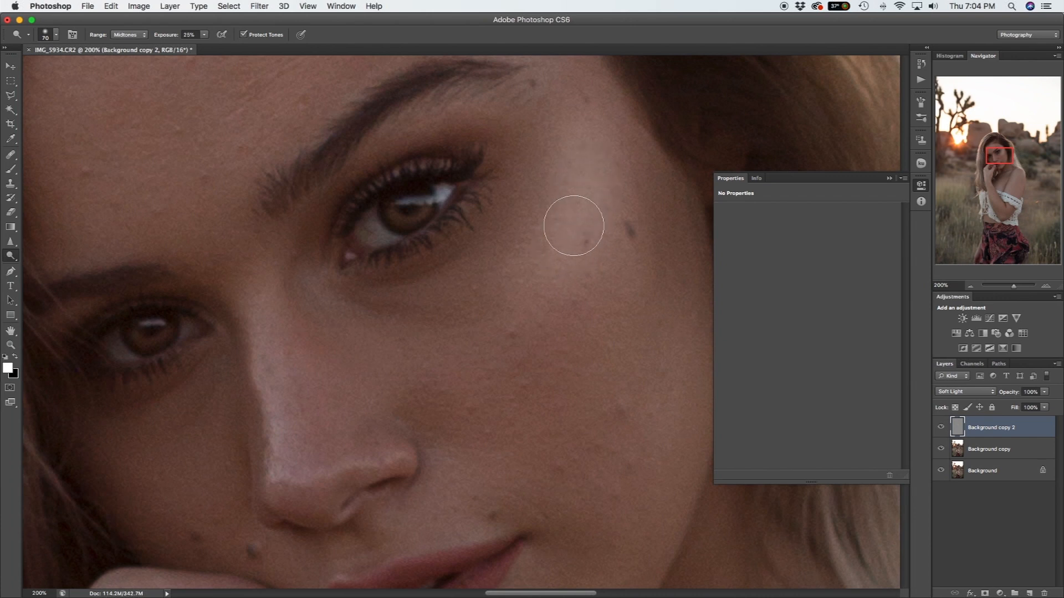
Lighten the bridge and tip of the nose with the Dodge brush at 45 px and 30 px.
{"action": "scroll", "coordinate": [685, 241], "scroll_direction": "down", "scroll_amount": 3}
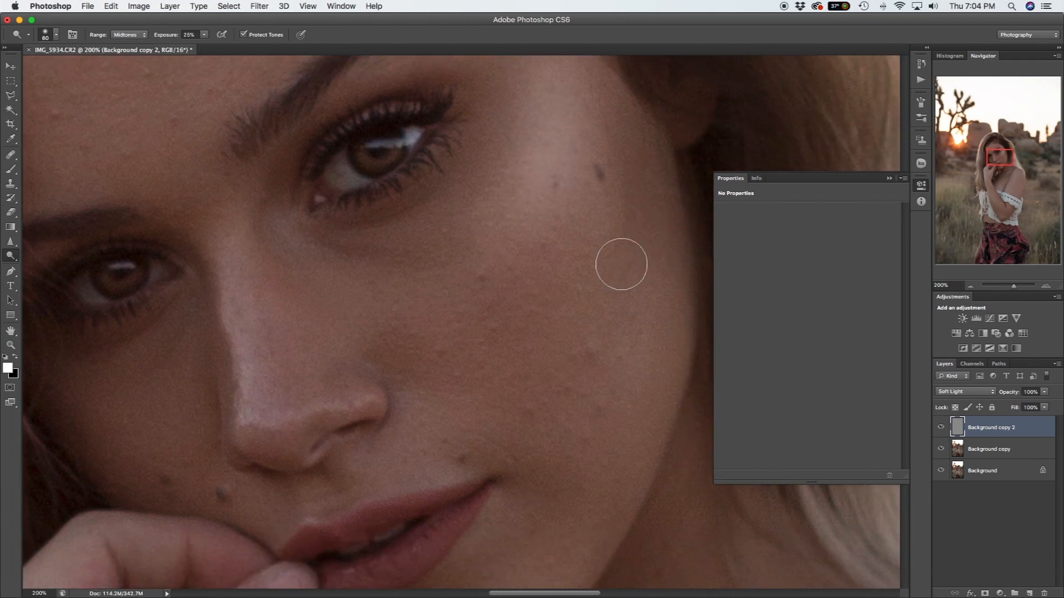
{"action": "scroll", "coordinate": [615, 266], "scroll_direction": "left", "scroll_amount": 3}
{"action": "key", "text": "bracketleft"}
{"action": "key", "text": "bracketleft"}
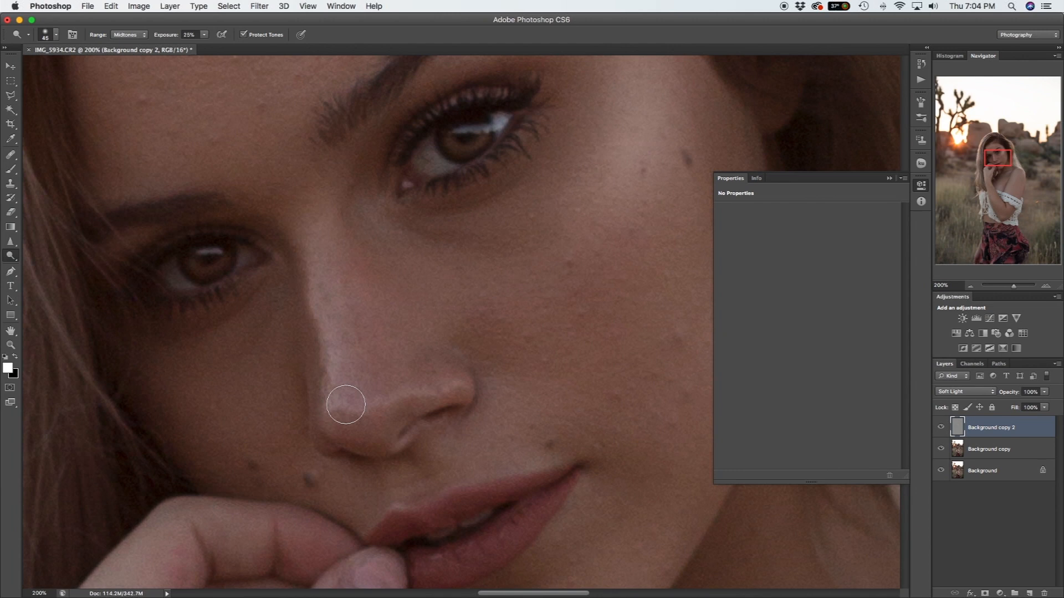
{"action": "left_click_drag", "start_coordinate": [309, 221], "coordinate": [347, 404]}
{"action": "key", "text": "bracketleft"}
{"action": "key", "text": "bracketleft"}
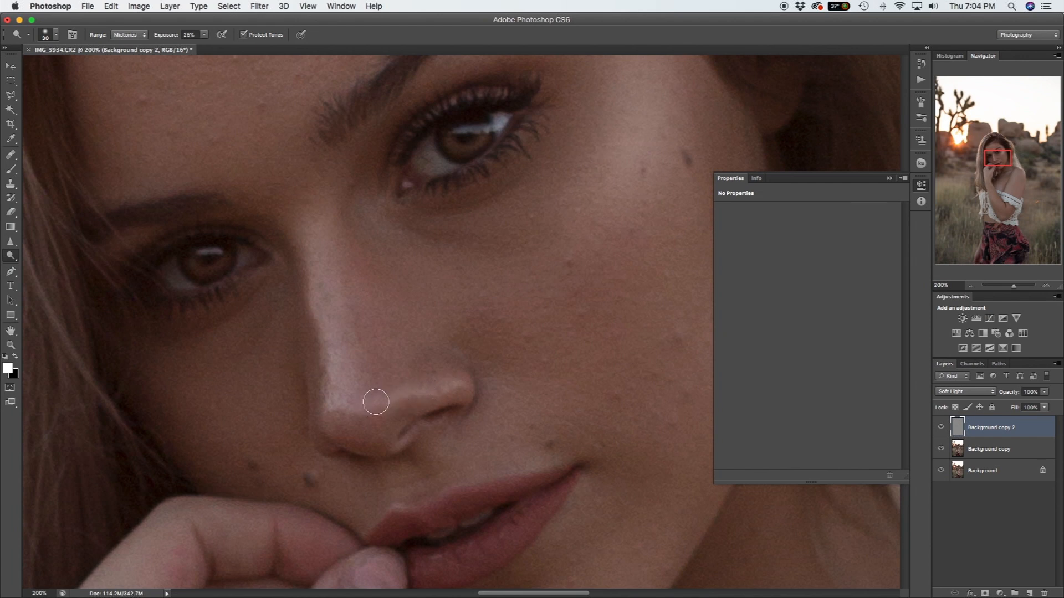
Lighten the lips with the Dodge brush at 20 px and 10 px.
{"action": "key", "text": "bracketright"}
{"action": "scroll", "coordinate": [468, 397], "scroll_direction": "down", "scroll_amount": 5}
{"action": "key", "text": "bracketleft"}
{"action": "key", "text": "bracketleft"}
{"action": "key", "text": "bracketleft"}
{"action": "key", "text": "bracketleft"}
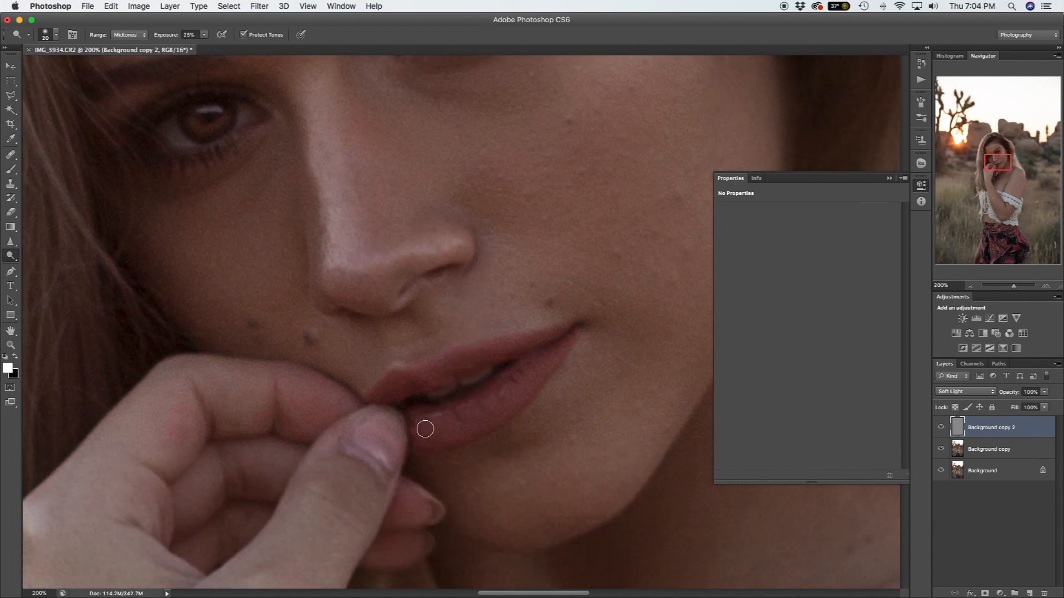
{"action": "key", "text": "bracketright"}
{"action": "key", "text": "bracketleft"}
{"action": "key", "text": "bracketleft"}
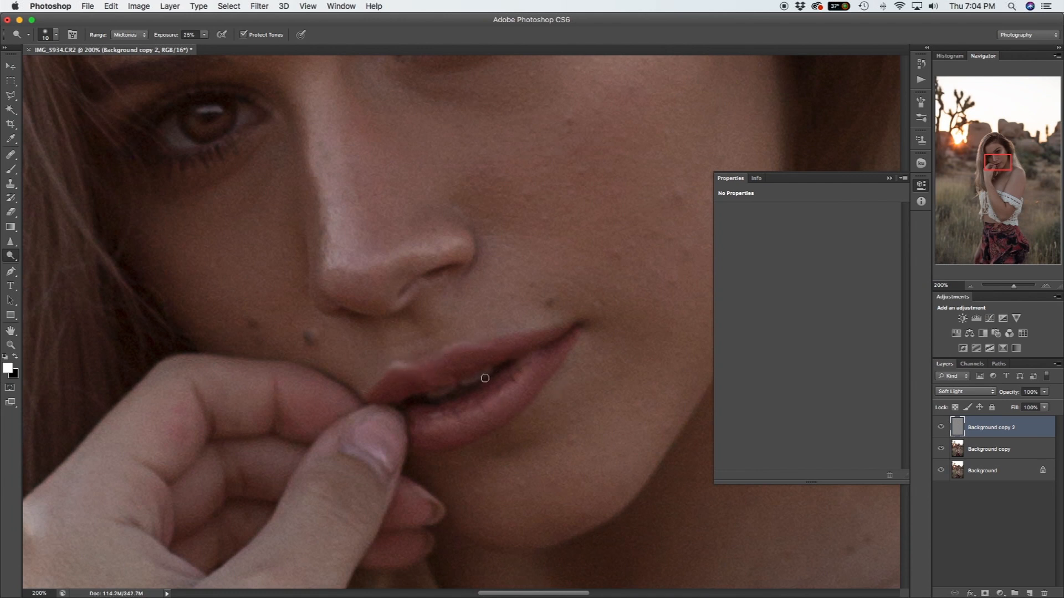
Lighten the chin area with the Dodge brush enlarged to 90 px.
{"action": "key", "text": "bracketright"}
{"action": "key", "text": "bracketright"}
{"action": "key", "text": "bracketright"}
{"action": "scroll", "coordinate": [549, 354], "scroll_direction": "right", "scroll_amount": 3}
{"action": "key", "text": "bracketright"}
{"action": "key", "text": "bracketright"}
{"action": "key", "text": "bracketright"}
{"action": "key", "text": "bracketright"}
{"action": "key", "text": "bracketright"}
{"action": "key", "text": "bracketright"}
{"action": "key", "text": "bracketright"}
{"action": "key", "text": "bracketright"}
{"action": "key", "text": "bracketright"}
{"action": "key", "text": "bracketleft"}
{"action": "scroll", "coordinate": [641, 416], "scroll_direction": "right", "scroll_amount": 6}
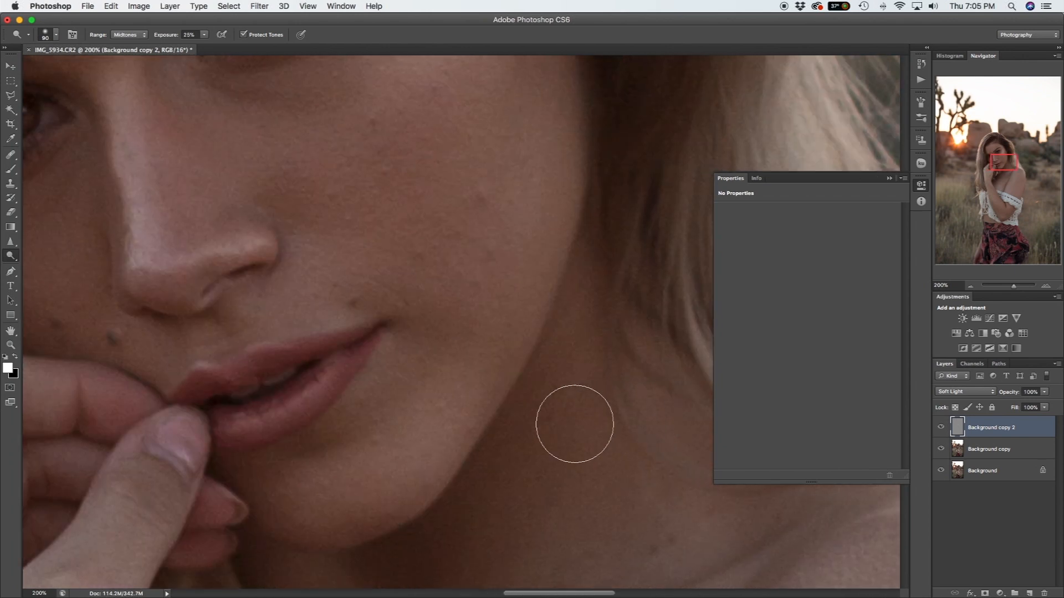
Lighten the forehead with the Dodge brush at 250 px and 125 px.
{"action": "scroll", "coordinate": [574, 424], "scroll_direction": "up", "scroll_amount": 3}
{"action": "scroll", "coordinate": [573, 422], "scroll_direction": "left", "scroll_amount": 5}
{"action": "scroll", "coordinate": [571, 422], "scroll_direction": "up", "scroll_amount": 5}
{"action": "key", "text": "bracketright"}
{"action": "key", "text": "bracketright"}
{"action": "key", "text": "bracketright"}
{"action": "key", "text": "bracketright"}
{"action": "key", "text": "bracketright"}
{"action": "key", "text": "bracketright"}
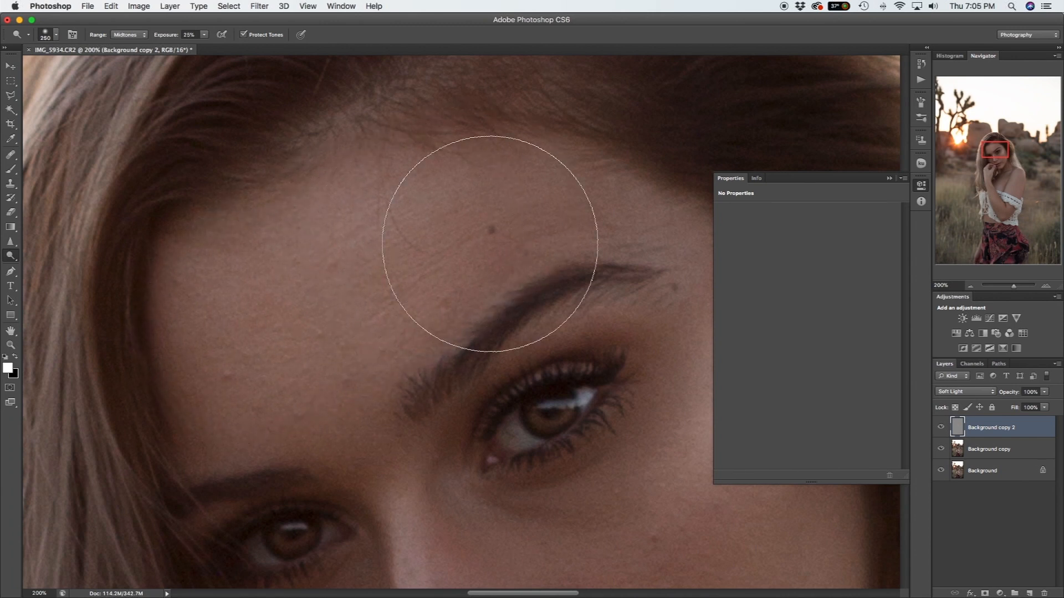
{"action": "scroll", "coordinate": [499, 244], "scroll_direction": "right", "scroll_amount": 5}
{"action": "key", "text": "bracketleft"}
{"action": "key", "text": "bracketleft"}
{"action": "key", "text": "bracketleft"}
{"action": "key", "text": "bracketleft"}
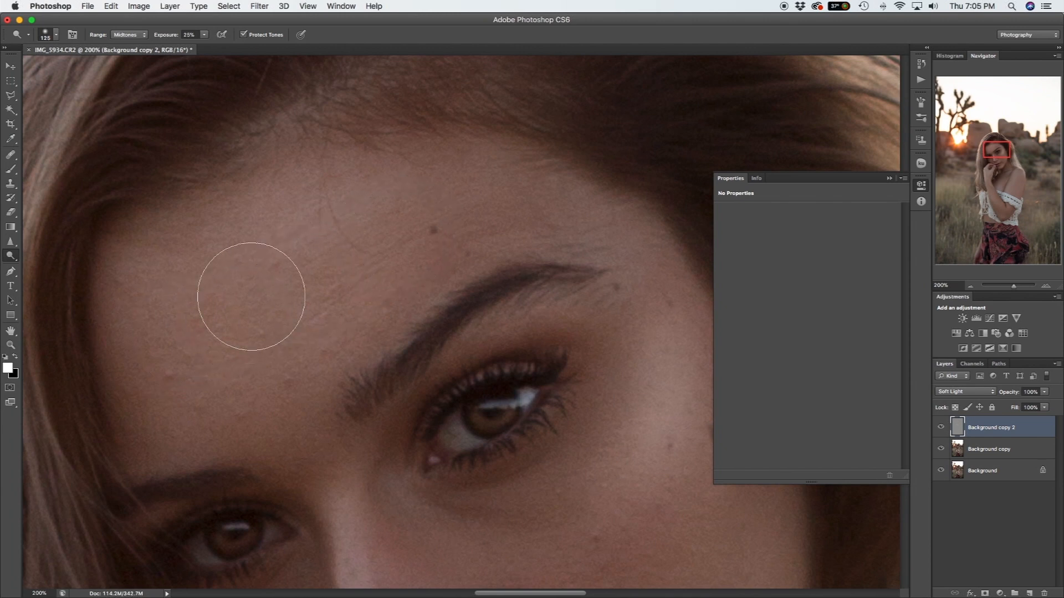
Lighten the shoulder and collarbone area with the Dodge brush enlarged to 250 px.
{"action": "scroll", "coordinate": [251, 297], "scroll_direction": "down", "scroll_amount": 15}
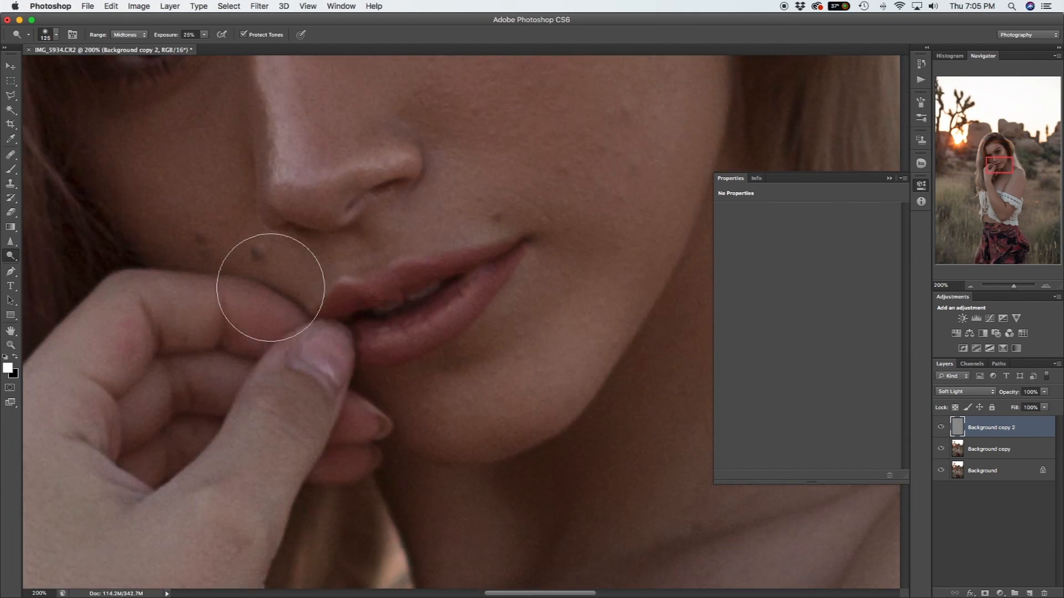
{"action": "key", "text": "z"}
{"action": "left_click", "coordinate": [333, 290], "text": "alt"}
{"action": "left_click", "coordinate": [333, 290], "text": "alt"}
{"action": "left_click", "coordinate": [333, 290], "text": "alt"}
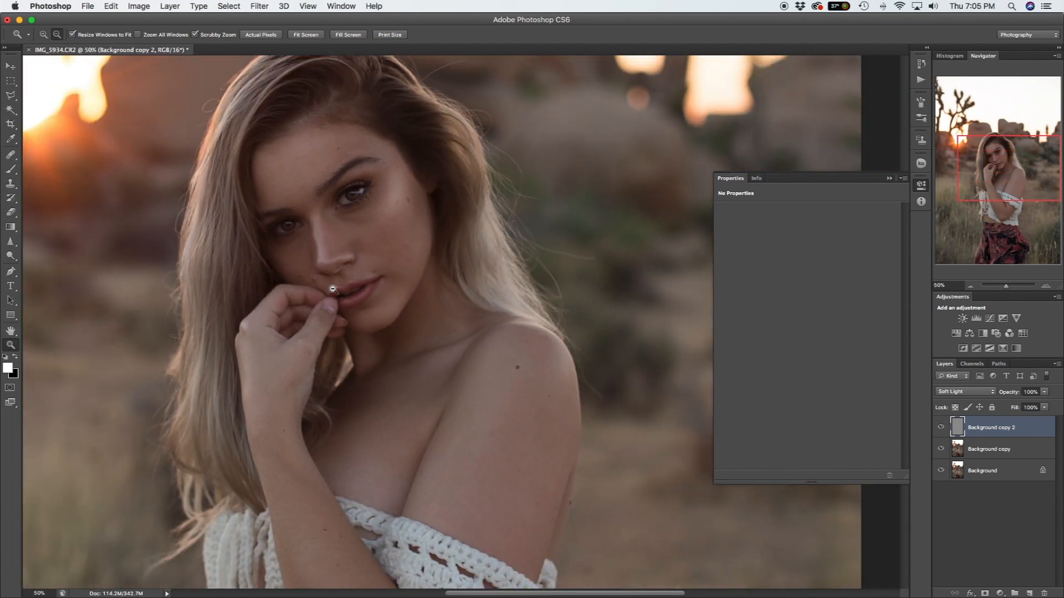
{"action": "left_click", "coordinate": [339, 308], "text": "alt"}
{"action": "left_click", "coordinate": [340, 308], "text": "alt"}
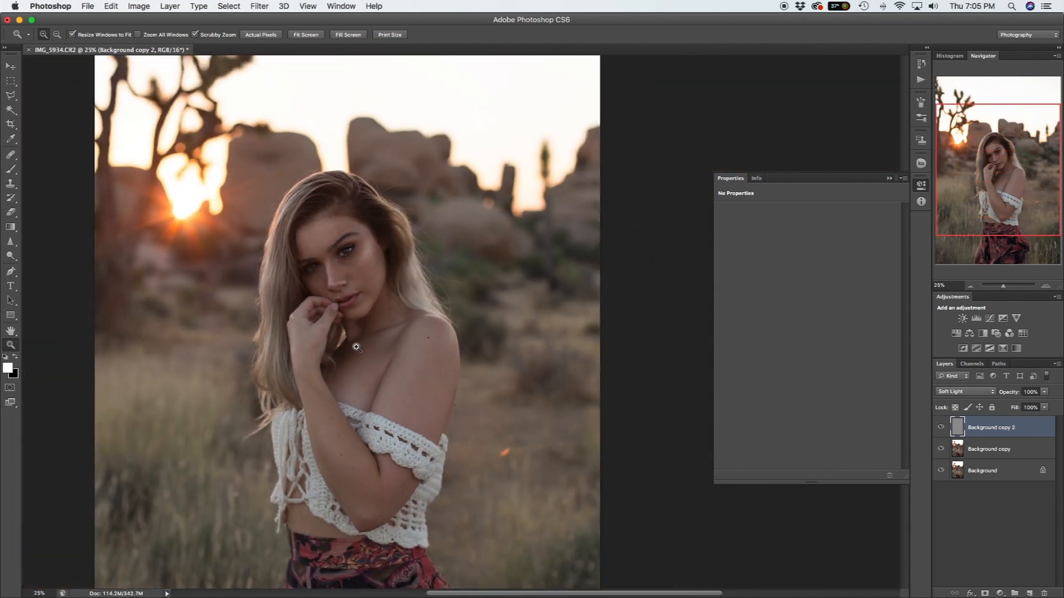
{"action": "key", "text": "o"}
{"action": "key", "text": "bracketright"}
{"action": "key", "text": "bracketright"}
{"action": "key", "text": "bracketright"}
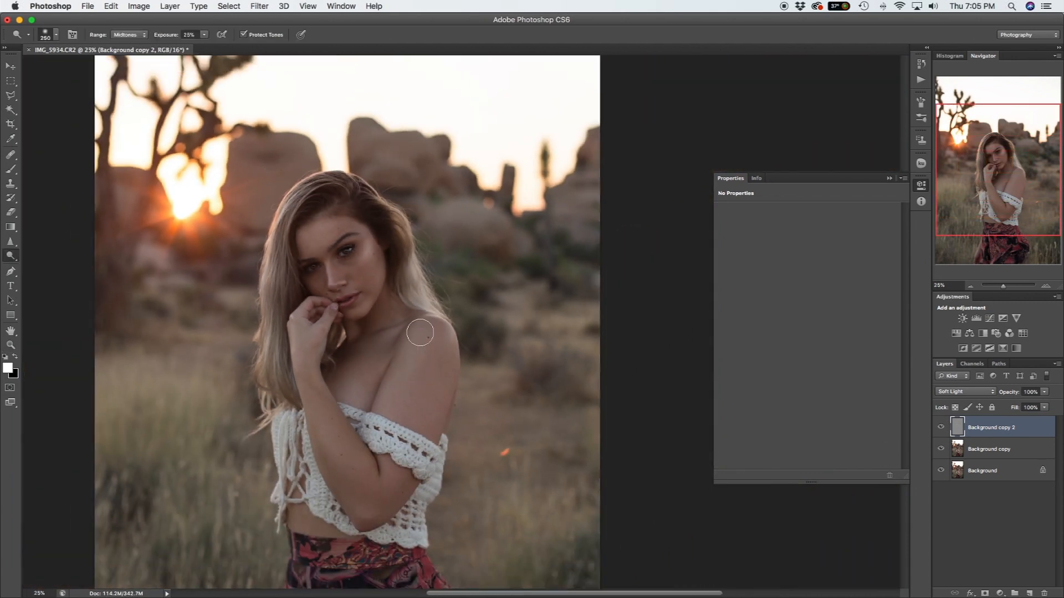
{"action": "key", "text": "bracketleft"}
{"action": "key", "text": "bracketleft"}
{"action": "key", "text": "bracketright"}
{"action": "key", "text": "bracketright"}
Lighten the hair strands framing the face with the Dodge brush at 150 px and 125 px.
{"action": "scroll", "coordinate": [310, 391], "scroll_direction": "up", "scroll_amount": 2}
{"action": "key", "text": "bracketleft"}
{"action": "key", "text": "bracketleft"}
{"action": "key", "text": "bracketleft"}
{"action": "key", "text": "bracketleft"}
{"action": "key", "text": "bracketleft"}
{"action": "key", "text": "bracketleft"}
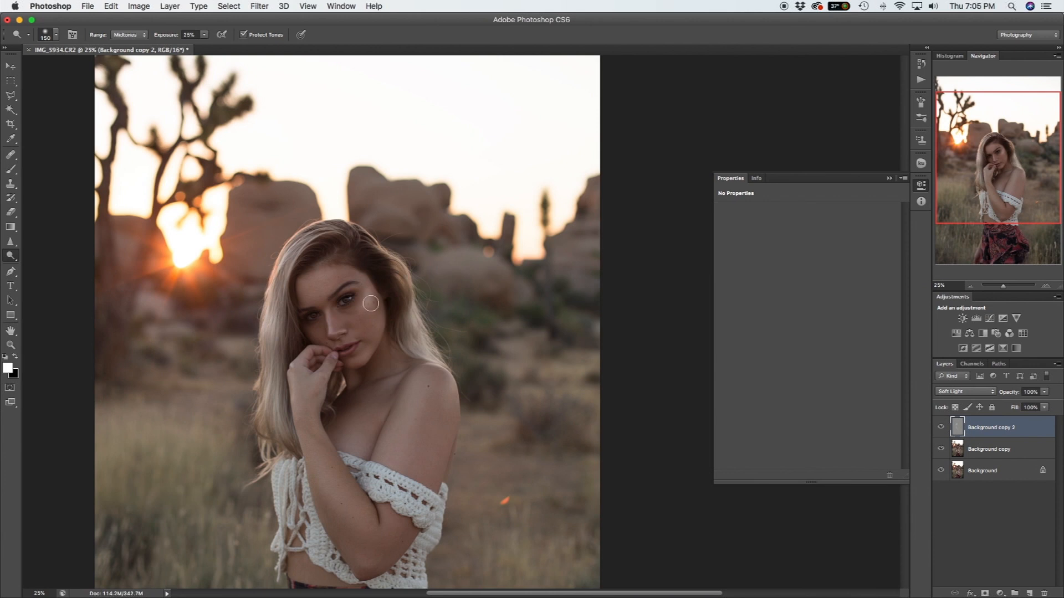
{"action": "key", "text": "bracketright"}
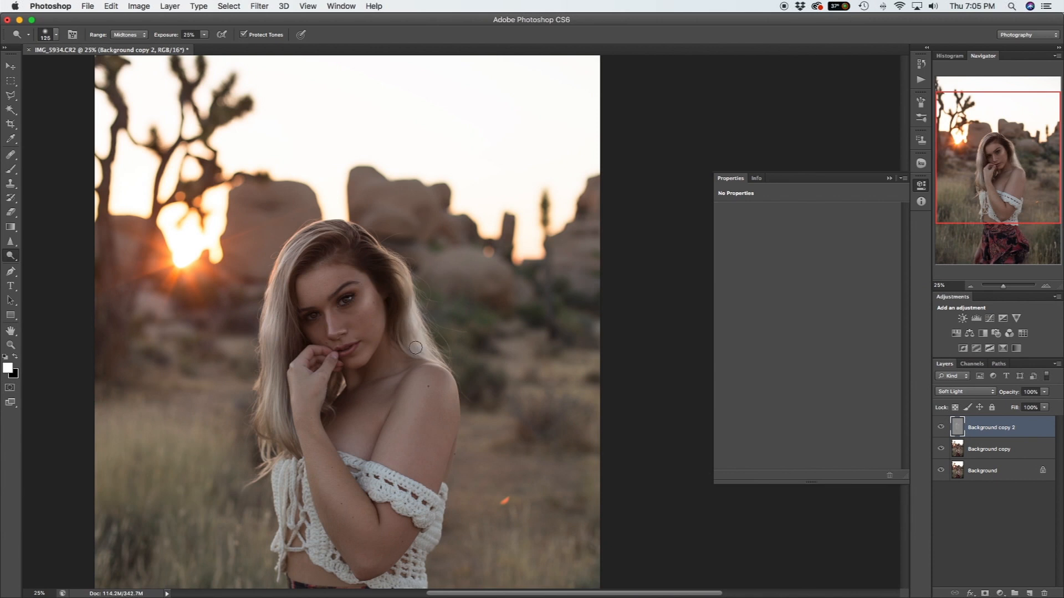
{"action": "key", "text": "bracketleft"}
Brighten the larger sections of hair beside the face with the Dodge brush enlarged up to 400 px.
{"action": "key", "text": "bracketright"}
{"action": "key", "text": "bracketright"}
{"action": "key", "text": "bracketright"}
{"action": "key", "text": "bracketright"}
{"action": "key", "text": "bracketright"}
{"action": "key", "text": "bracketleft"}
{"action": "key", "text": "bracketleft"}
{"action": "key", "text": "bracketright"}
{"action": "key", "text": "bracketright"}
{"action": "key", "text": "bracketright"}
{"action": "key", "text": "bracketright"}
{"action": "key", "text": "bracketright"}
{"action": "key", "text": "bracketright"}
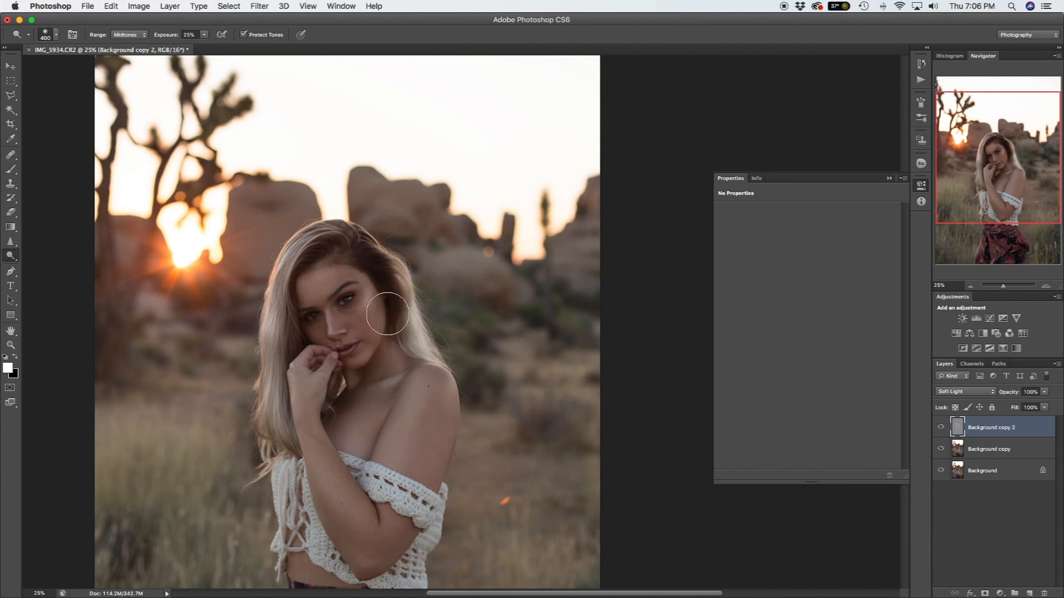
Examine the dodged skin and hair across the whole image and closer on the face.
{"action": "scroll", "coordinate": [284, 293], "scroll_direction": "down", "scroll_amount": 5}
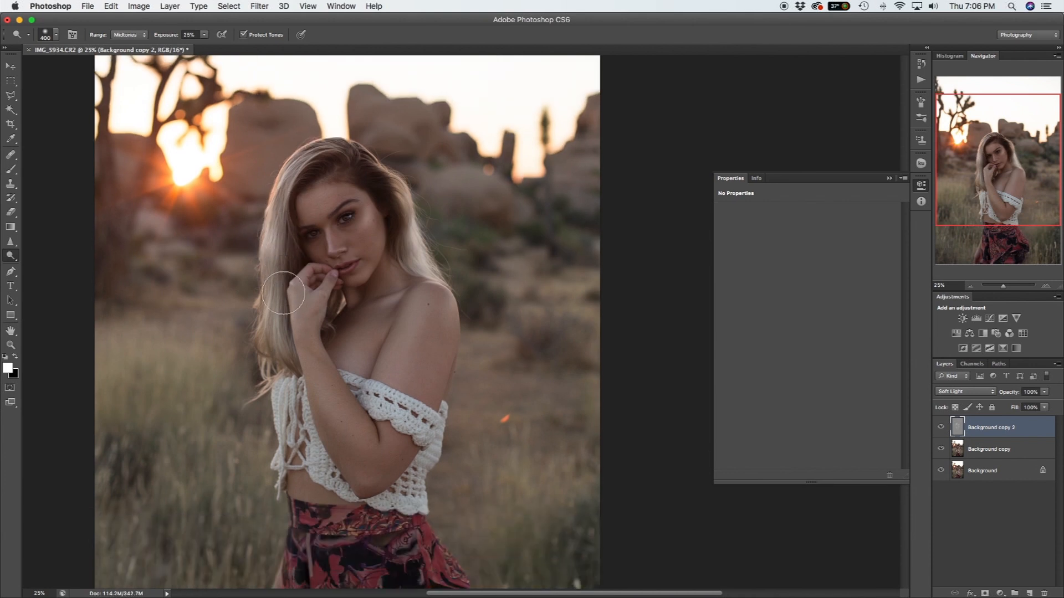
{"action": "scroll", "coordinate": [283, 293], "scroll_direction": "down", "scroll_amount": 12}
{"action": "scroll", "coordinate": [311, 288], "scroll_direction": "up", "scroll_amount": 10}
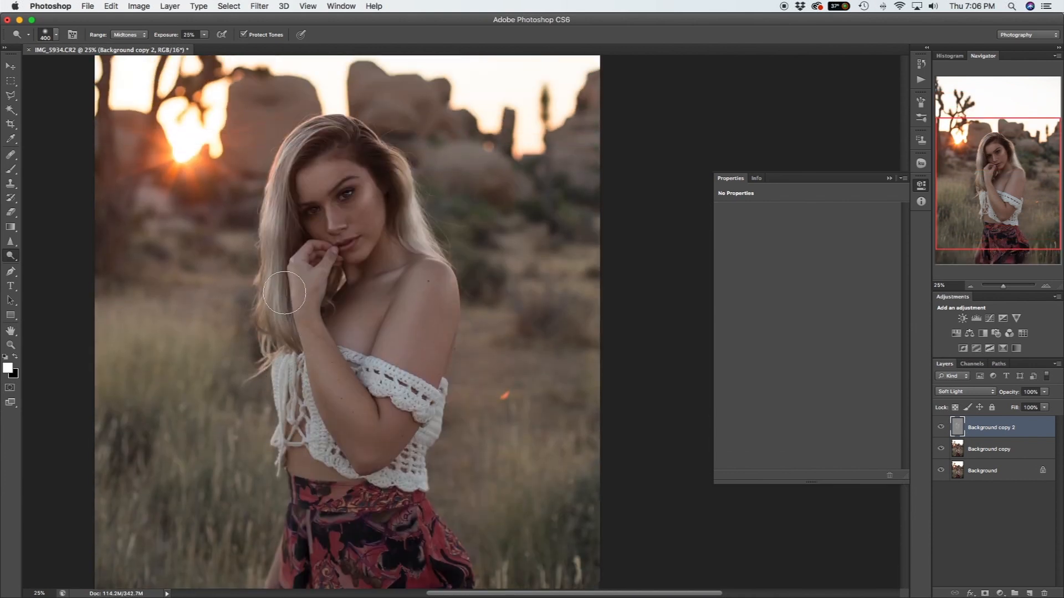
{"action": "key", "text": "z"}
{"action": "left_click", "coordinate": [339, 284], "text": "alt"}
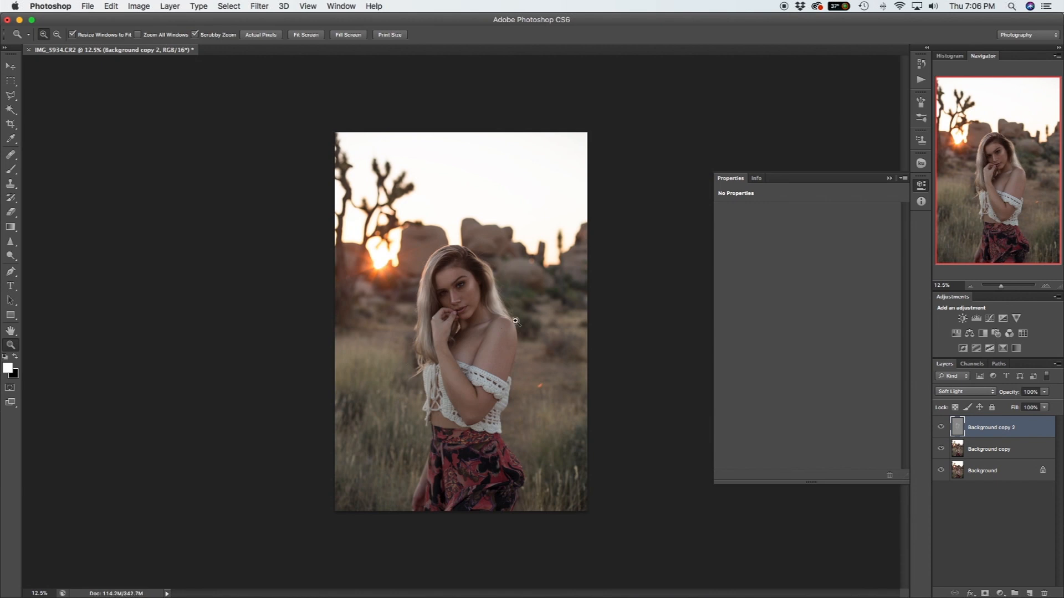
{"action": "left_click", "coordinate": [471, 276]}
{"action": "left_click", "coordinate": [471, 276]}
{"action": "left_click", "coordinate": [472, 277]}
{"action": "left_click", "coordinate": [471, 277]}
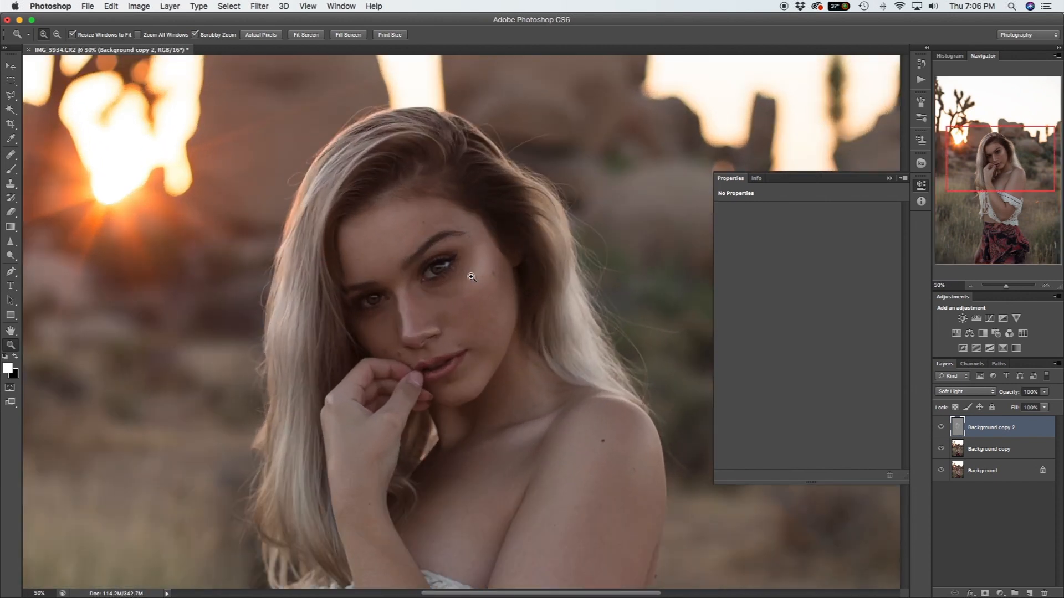
Switch from the Dodge tool to the Burn tool for darkening the facial shadows.
{"action": "scroll", "coordinate": [348, 253], "scroll_direction": "down", "scroll_amount": 5}
{"action": "left_click", "coordinate": [11, 257]}
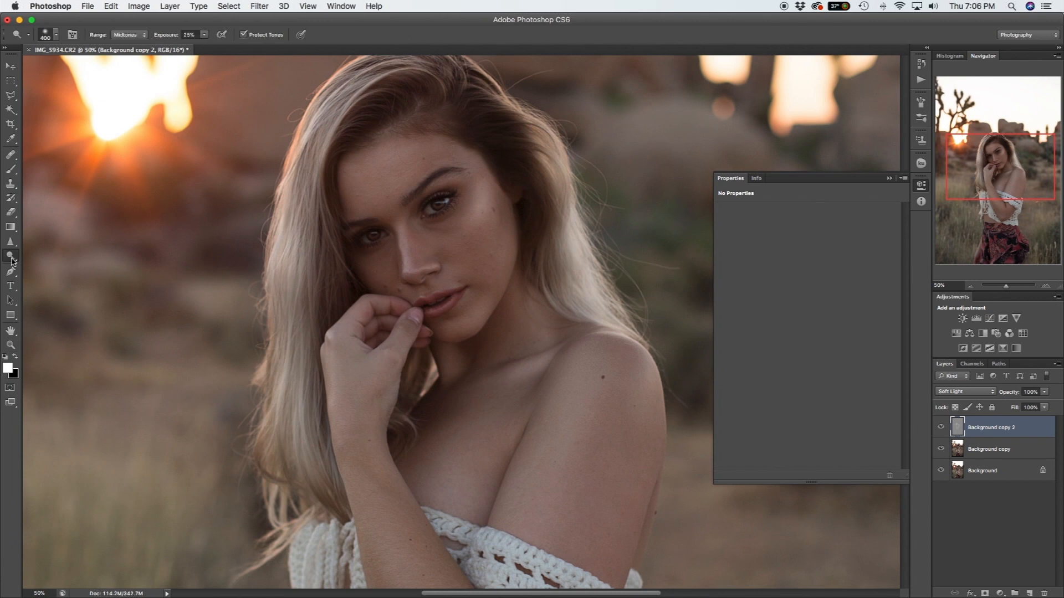
{"action": "mouse_move", "coordinate": [11, 261]}
{"action": "left_mouse_down"}
{"action": "mouse_move", "coordinate": [47, 277]}
{"action": "mouse_move", "coordinate": [48, 265]}
{"action": "left_mouse_up"}
{"action": "scroll", "coordinate": [432, 219], "scroll_direction": "down", "scroll_amount": 1}
Darken the lash line and crease of the brighter eye with the Burn brush at 25 px and 35 px.
{"action": "key", "text": "z"}
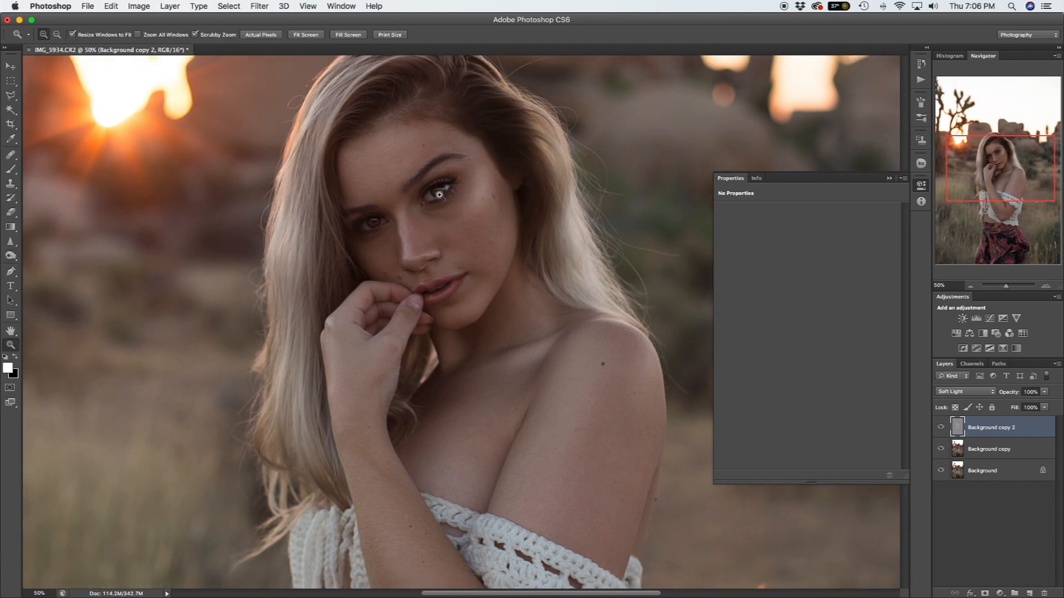
{"action": "left_click", "coordinate": [439, 195]}
{"action": "left_click", "coordinate": [439, 195]}
{"action": "left_click", "coordinate": [440, 195]}
{"action": "left_click", "coordinate": [439, 195]}
{"action": "key", "text": "o"}
{"action": "scroll", "coordinate": [400, 234], "scroll_direction": "up", "scroll_amount": 4}
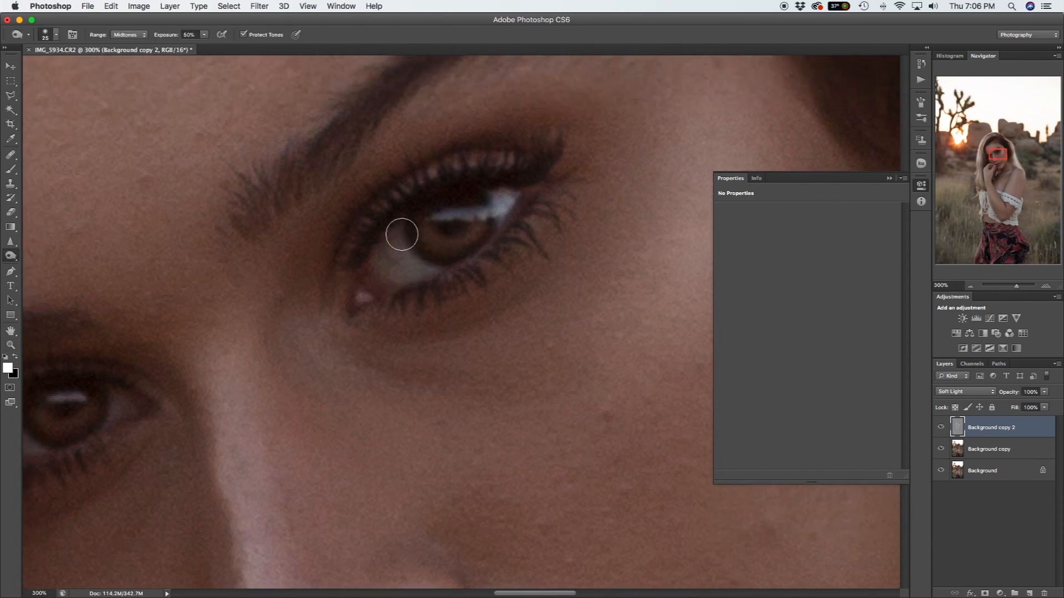
{"action": "scroll", "coordinate": [402, 234], "scroll_direction": "up", "scroll_amount": 3}
{"action": "key", "text": "bracketright"}
{"action": "scroll", "coordinate": [349, 176], "scroll_direction": "up", "scroll_amount": 3}
{"action": "scroll", "coordinate": [349, 176], "scroll_direction": "right", "scroll_amount": 5}
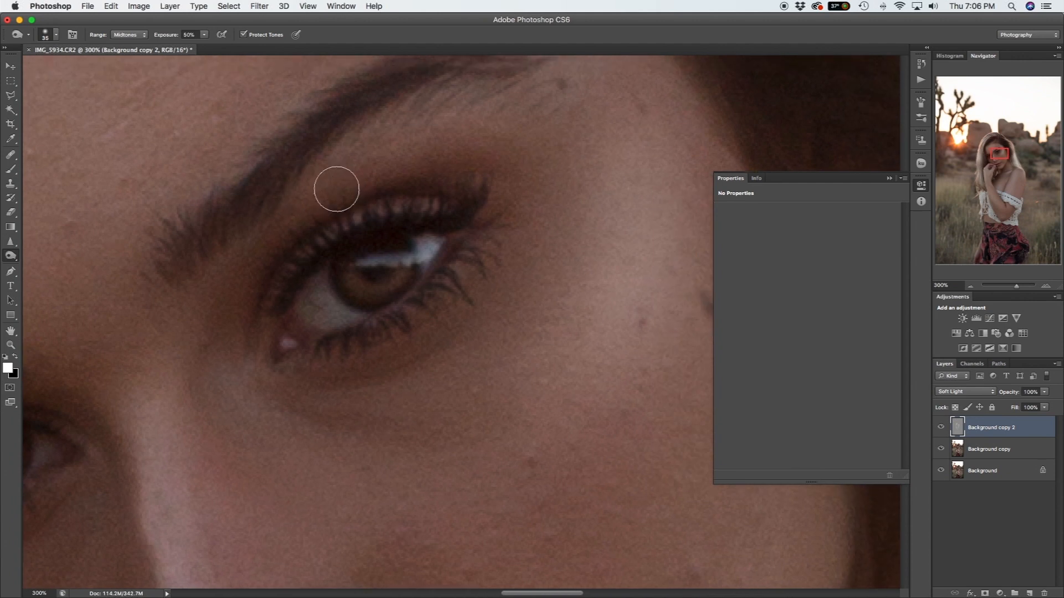
Darken the eyebrow and lash line of the shaded eye with the Burn brush reduced to 20 px.
{"action": "scroll", "coordinate": [425, 192], "scroll_direction": "left", "scroll_amount": 10}
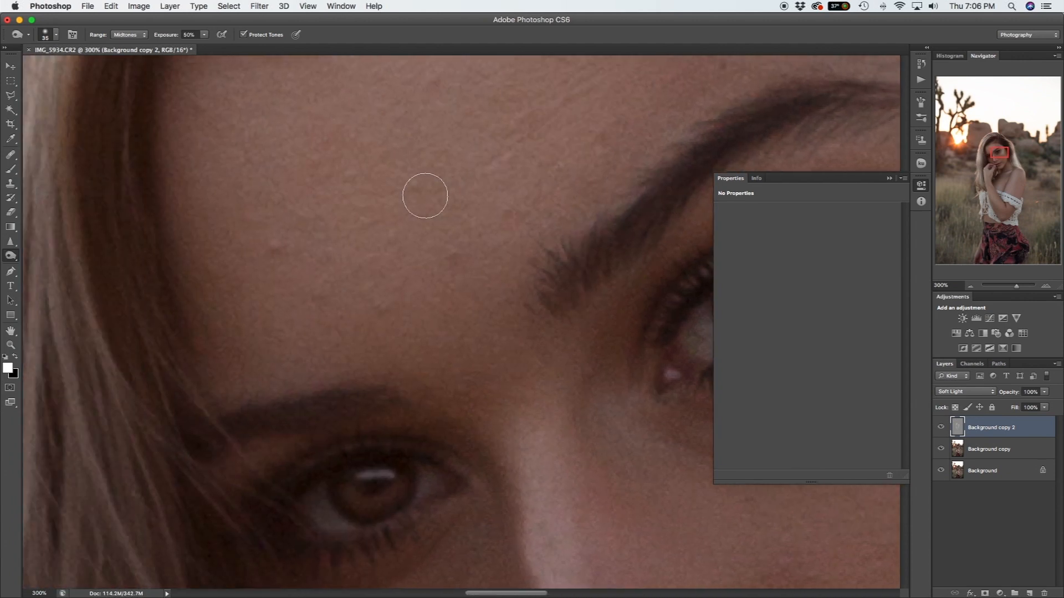
{"action": "scroll", "coordinate": [426, 193], "scroll_direction": "down", "scroll_amount": 5}
{"action": "key", "text": "bracketleft"}
{"action": "key", "text": "bracketleft"}
{"action": "key", "text": "bracketleft"}
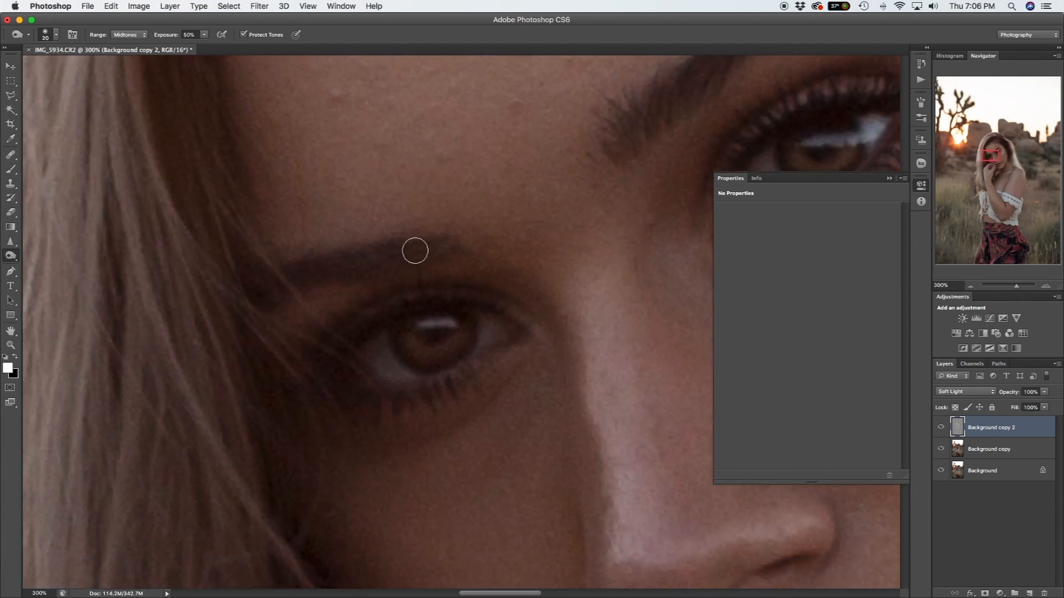
Darken the underside of the nose and the line between the lips with the Burn brush at 30 px and 15 px.
{"action": "scroll", "coordinate": [415, 251], "scroll_direction": "right", "scroll_amount": 3}
{"action": "scroll", "coordinate": [415, 251], "scroll_direction": "right", "scroll_amount": 6}
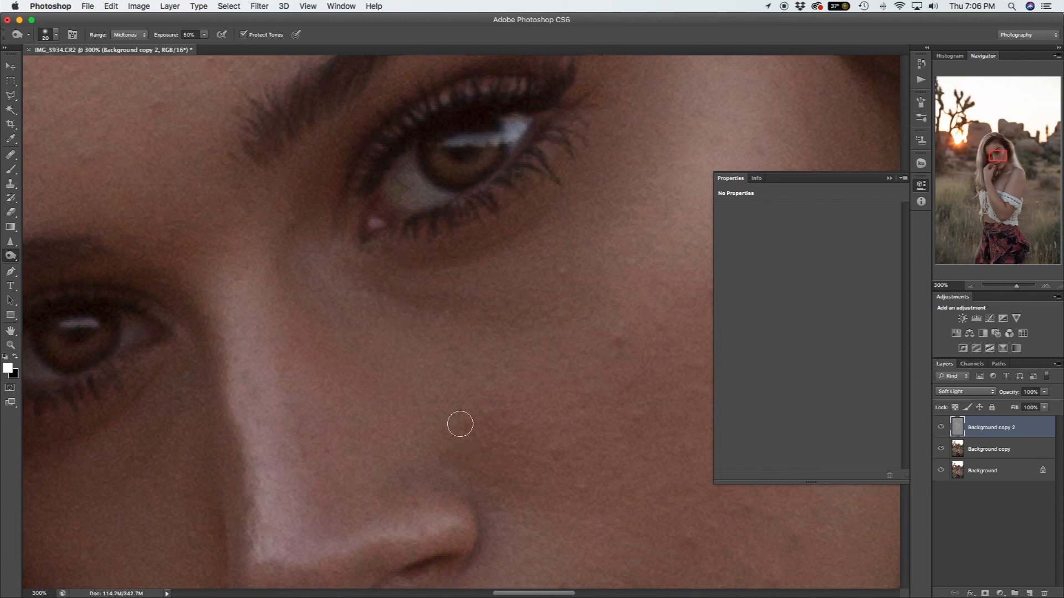
{"action": "scroll", "coordinate": [459, 425], "scroll_direction": "down", "scroll_amount": 5}
{"action": "key", "text": "bracketright"}
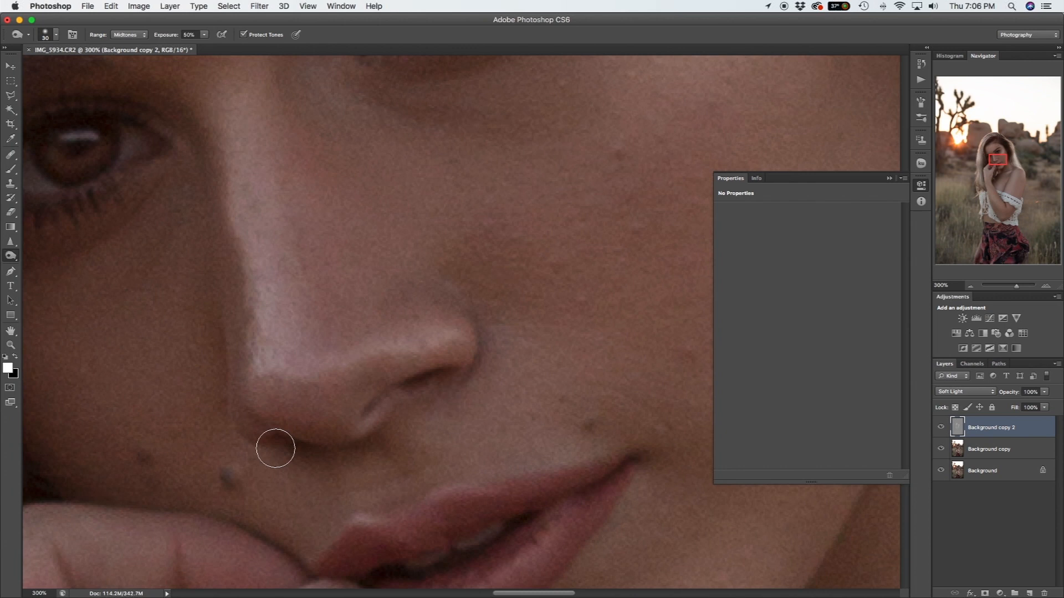
{"action": "scroll", "coordinate": [380, 446], "scroll_direction": "down", "scroll_amount": 3}
{"action": "mouse_move", "coordinate": [381, 451]}
{"action": "left_mouse_down"}
{"action": "mouse_move", "coordinate": [440, 443]}
{"action": "mouse_move", "coordinate": [557, 373]}
{"action": "left_mouse_up"}
{"action": "key", "text": "bracketleft"}
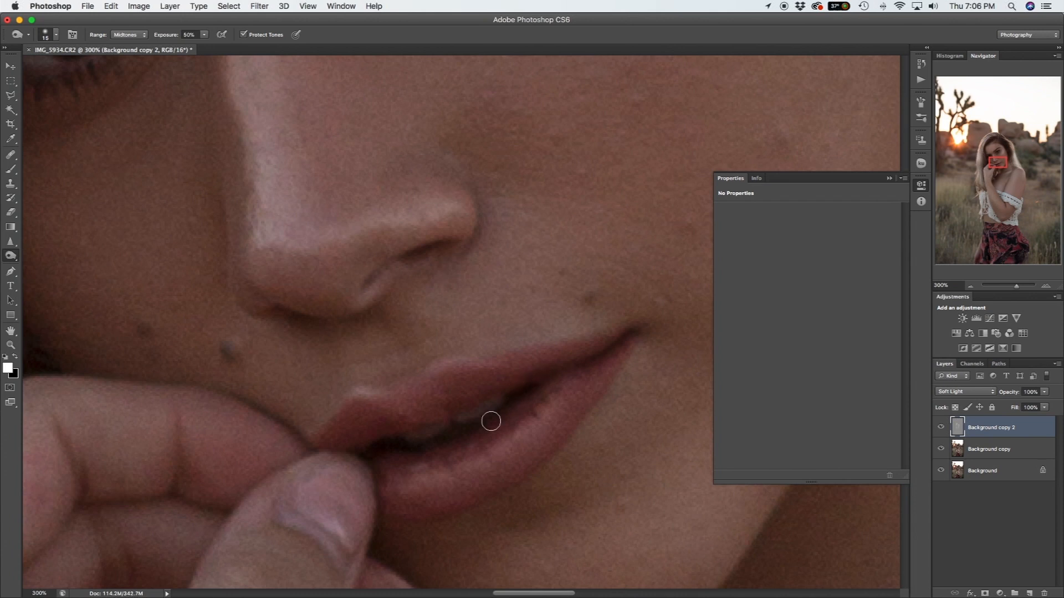
Darken the hair edge along the brighter temple with the Burn brush enlarged to 70 px.
{"action": "scroll", "coordinate": [491, 421], "scroll_direction": "up", "scroll_amount": 10}
{"action": "scroll", "coordinate": [491, 421], "scroll_direction": "right", "scroll_amount": 3}
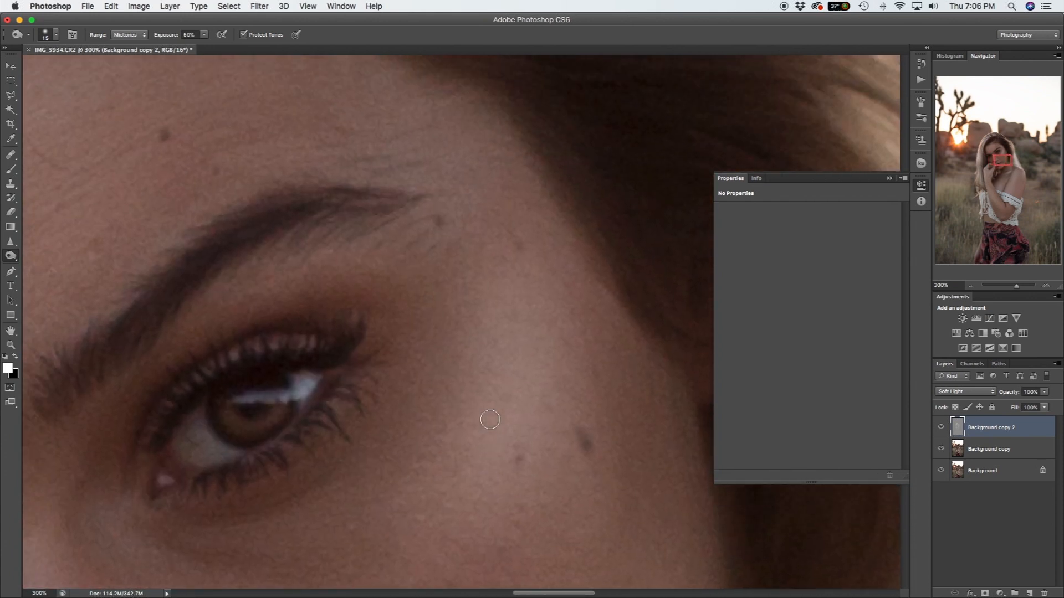
{"action": "scroll", "coordinate": [491, 419], "scroll_direction": "up", "scroll_amount": 10}
{"action": "scroll", "coordinate": [581, 444], "scroll_direction": "up", "scroll_amount": 1}
{"action": "key", "text": "bracketright"}
{"action": "key", "text": "bracketright"}
{"action": "key", "text": "bracketright"}
{"action": "key", "text": "bracketright"}
{"action": "key", "text": "bracketright"}
{"action": "key", "text": "bracketright"}
{"action": "key", "text": "bracketright"}
{"action": "key", "text": "bracketright"}
{"action": "key", "text": "bracketright"}
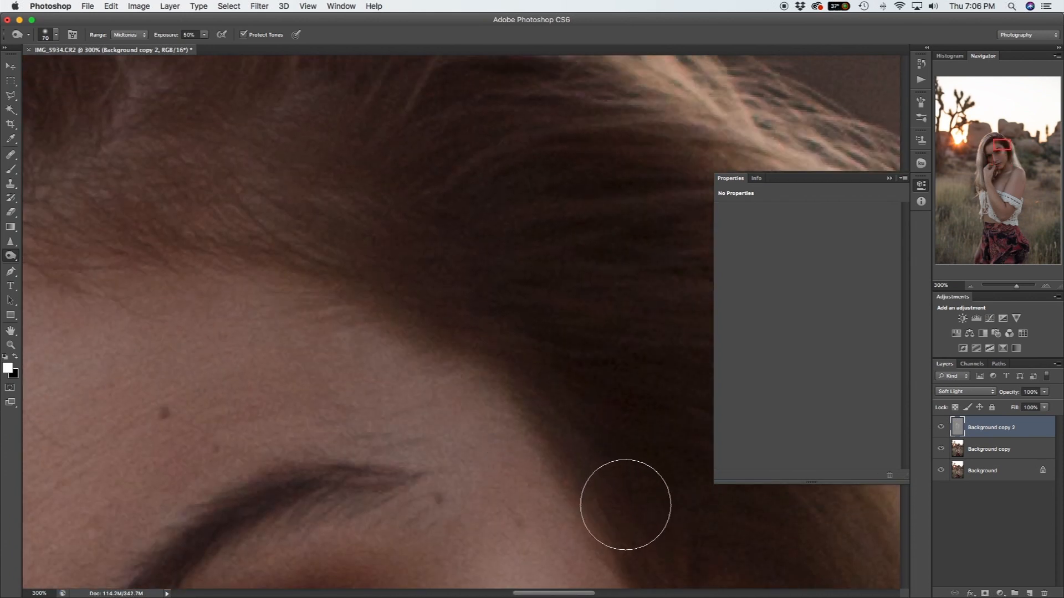
Darken the hairline and roots above the forehead with the Burn brush at sizes up to 100 px.
{"action": "scroll", "coordinate": [325, 261], "scroll_direction": "left", "scroll_amount": 5}
{"action": "key", "text": "bracketright"}
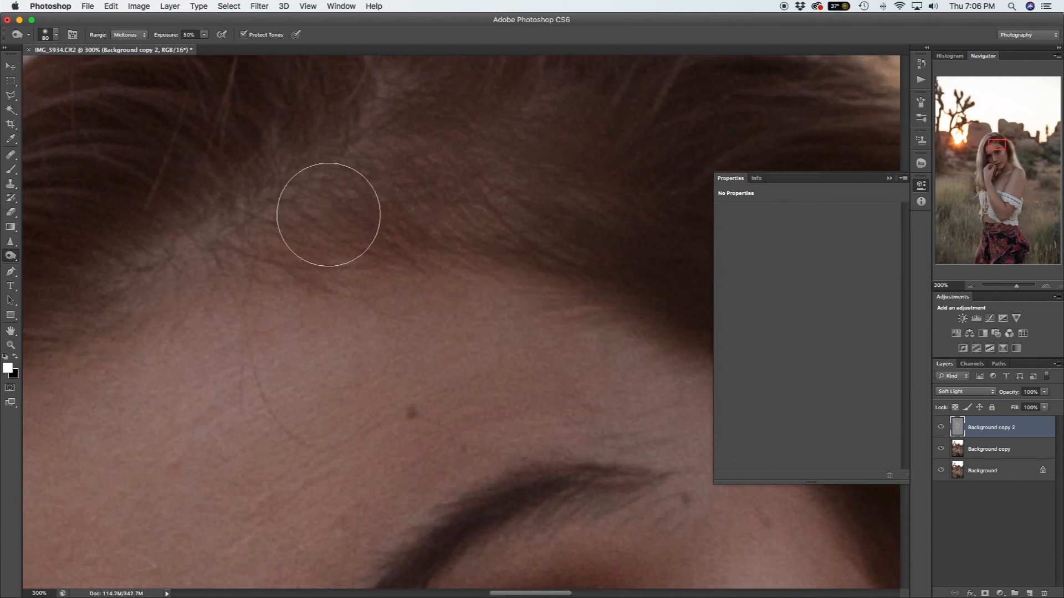
{"action": "scroll", "coordinate": [338, 222], "scroll_direction": "up", "scroll_amount": 3}
{"action": "key", "text": "bracketleft"}
{"action": "key", "text": "bracketleft"}
{"action": "left_click_drag", "start_coordinate": [332, 246], "coordinate": [403, 185]}
{"action": "key", "text": "bracketleft"}
{"action": "key", "text": "bracketleft"}
{"action": "left_click_drag", "start_coordinate": [223, 317], "coordinate": [176, 329]}
{"action": "key", "text": "bracketright"}
{"action": "key", "text": "bracketright"}
{"action": "key", "text": "bracketright"}
{"action": "key", "text": "bracketright"}
{"action": "key", "text": "bracketright"}
{"action": "key", "text": "bracketright"}
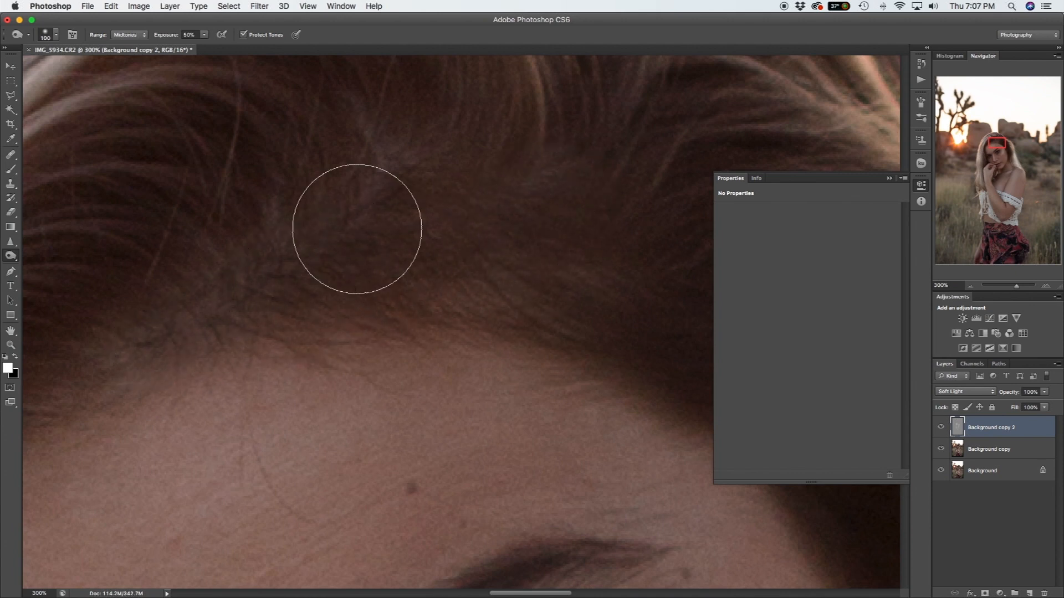
Darken the hairline on the shaded side of the forehead with the Burn brush at 60, 70 and 90 px.
{"action": "key", "text": "bracketleft"}
{"action": "key", "text": "bracketleft"}
{"action": "key", "text": "bracketleft"}
{"action": "key", "text": "bracketleft"}
{"action": "scroll", "coordinate": [170, 347], "scroll_direction": "left", "scroll_amount": 2}
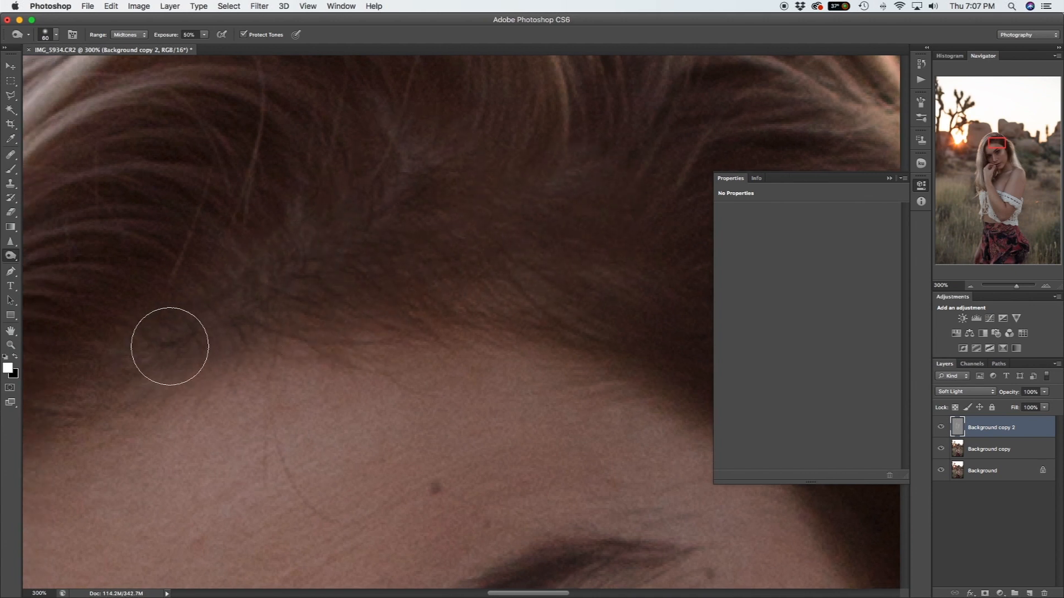
{"action": "scroll", "coordinate": [170, 346], "scroll_direction": "down", "scroll_amount": 5}
{"action": "key", "text": "bracketright"}
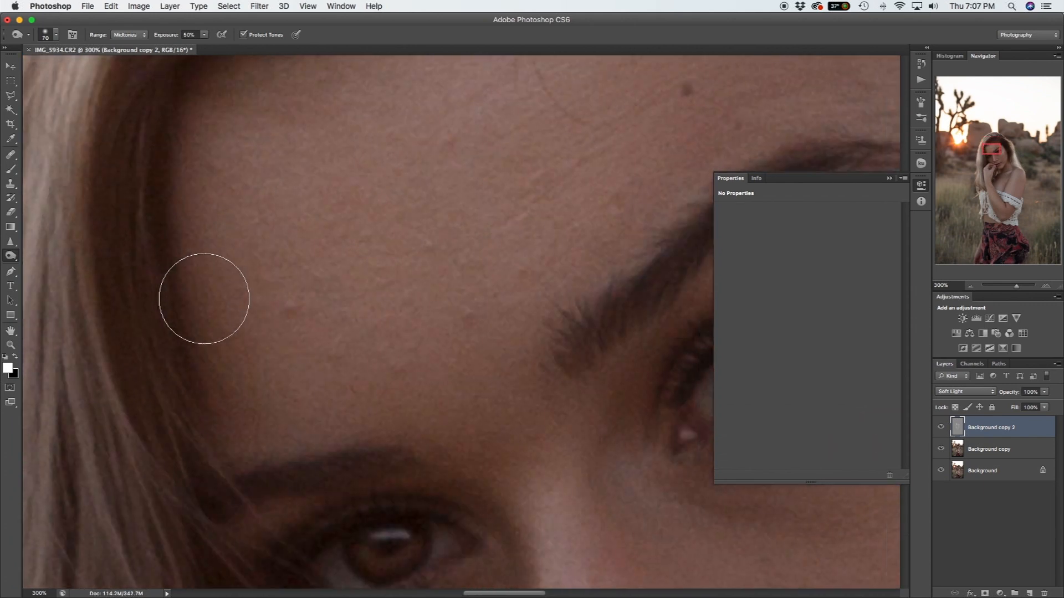
{"action": "scroll", "coordinate": [203, 299], "scroll_direction": "left", "scroll_amount": 1}
{"action": "key", "text": "bracketleft"}
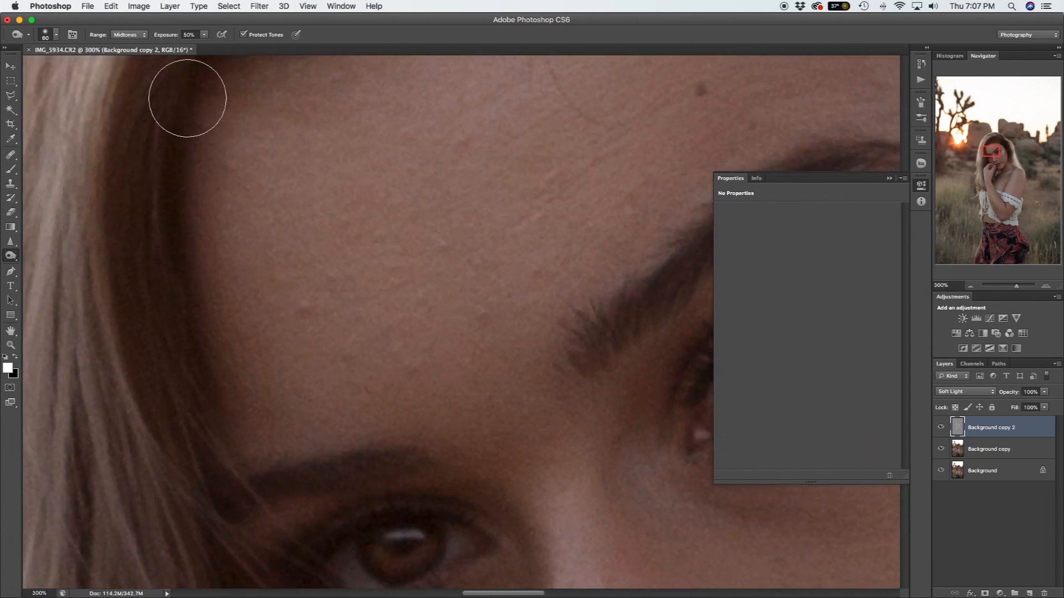
{"action": "scroll", "coordinate": [222, 138], "scroll_direction": "up", "scroll_amount": 4}
{"action": "key", "text": "bracketright"}
{"action": "key", "text": "bracketright"}
{"action": "key", "text": "bracketright"}
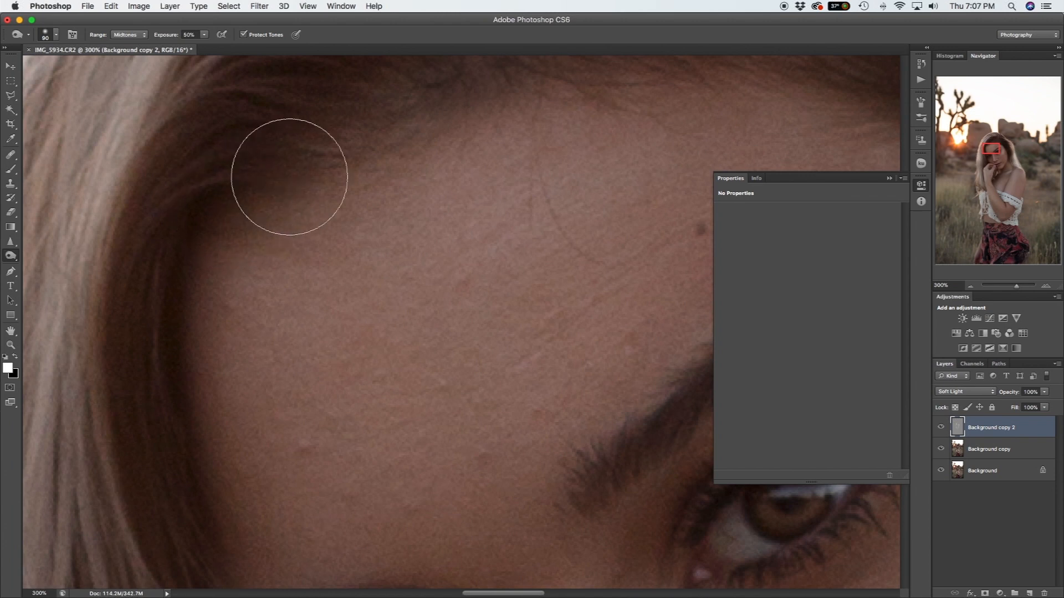
Compare the portrait with the Background copy 2 layer hidden and shown, and view the whole image.
{"action": "key", "text": "z"}
{"action": "left_click", "coordinate": [393, 173], "text": "alt"}
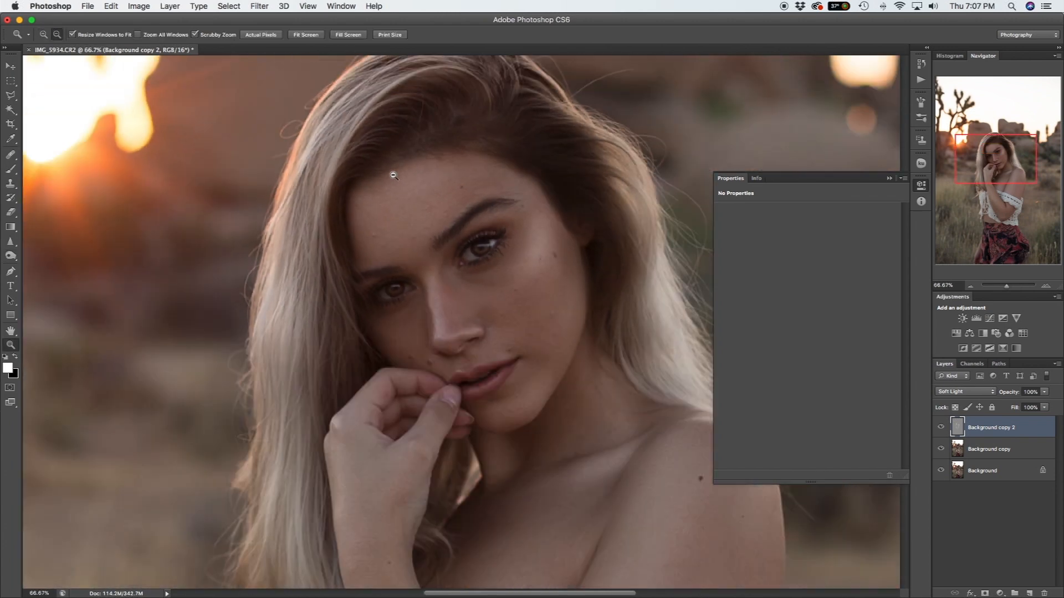
{"action": "left_click", "coordinate": [393, 175], "text": "alt"}
{"action": "left_click", "coordinate": [941, 429]}
{"action": "left_click", "coordinate": [941, 429]}
{"action": "left_click", "coordinate": [941, 429]}
{"action": "left_click", "coordinate": [941, 429]}
{"action": "left_click", "coordinate": [941, 429]}
{"action": "left_click", "coordinate": [941, 429]}
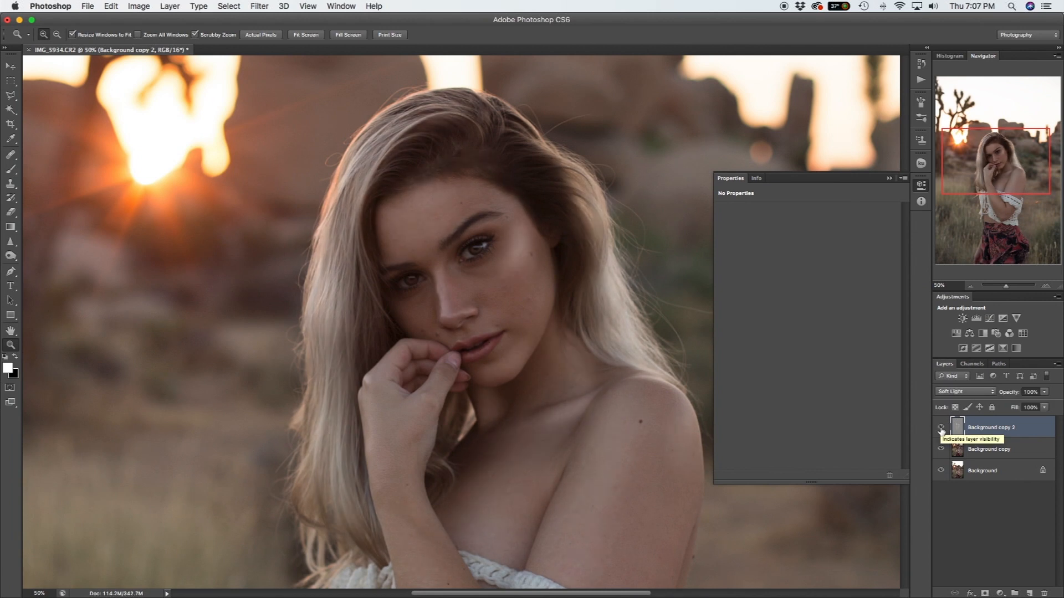
{"action": "left_click", "coordinate": [560, 367]}
{"action": "left_click", "coordinate": [616, 417], "text": "alt"}
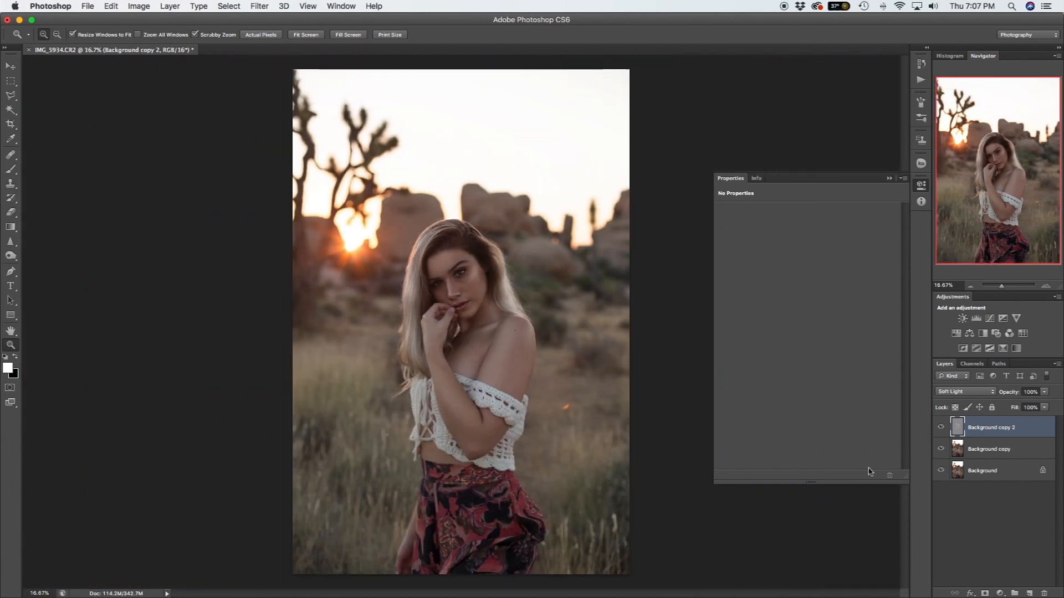
Reduce the Background copy 2 layer's opacity to 50% and compare the image with and without the layer.
{"action": "left_click", "coordinate": [1044, 392]}
{"action": "left_click", "coordinate": [1045, 392]}
{"action": "left_click", "coordinate": [1046, 392]}
{"action": "left_click_drag", "start_coordinate": [1026, 406], "coordinate": [1021, 407]}
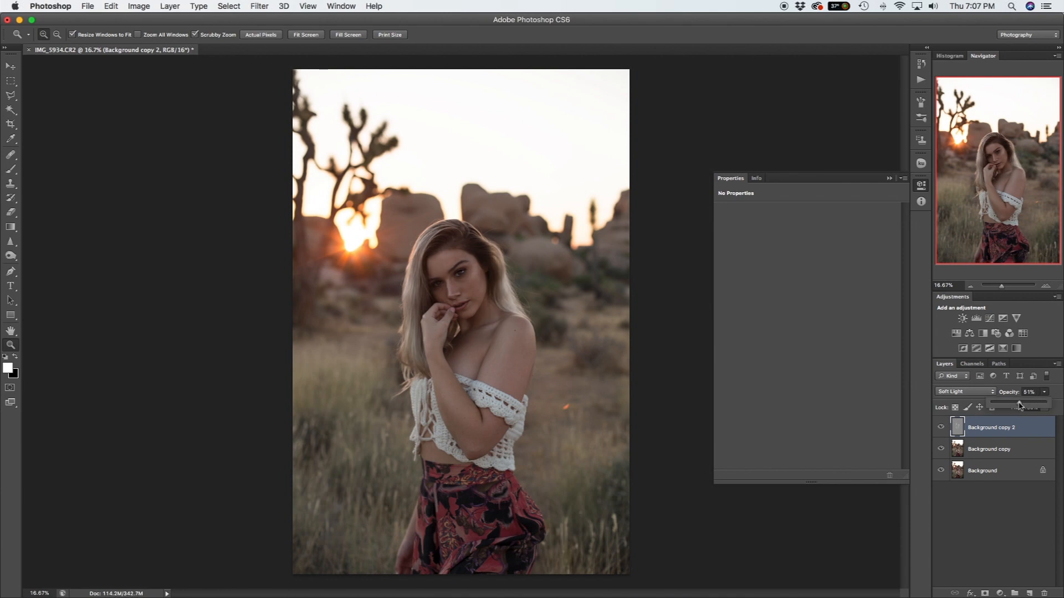
{"action": "left_click", "coordinate": [941, 427]}
{"action": "left_click", "coordinate": [940, 427]}
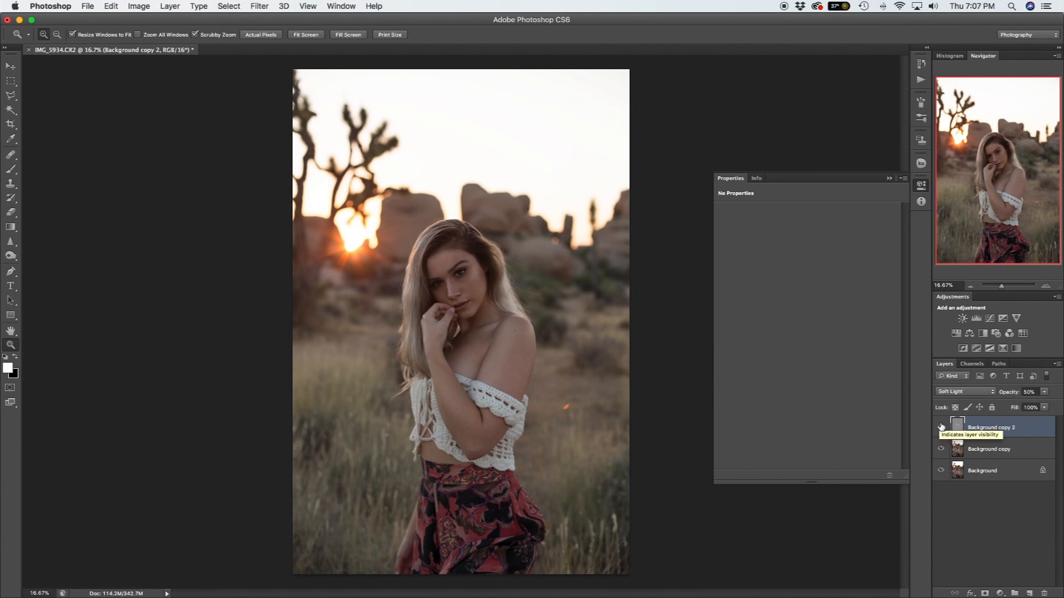
Reduce the Background copy 2 layer's opacity to 34% and compare the portrait with the layer hidden and shown.
{"action": "left_click", "coordinate": [1045, 392]}
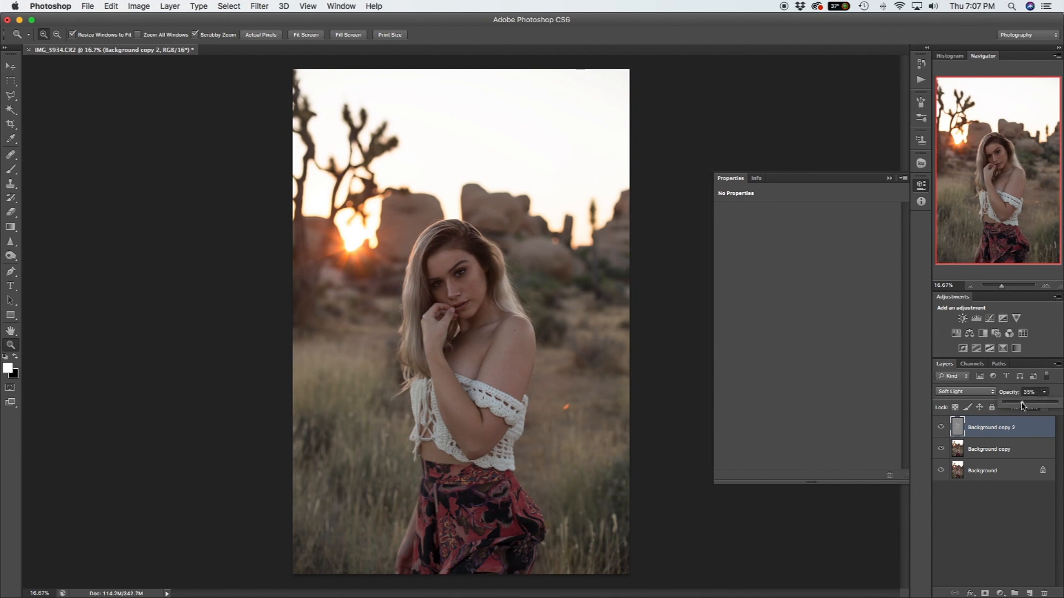
{"action": "left_click", "coordinate": [941, 430]}
{"action": "left_click", "coordinate": [941, 430]}
{"action": "left_click", "coordinate": [941, 430]}
{"action": "left_click", "coordinate": [940, 430]}
{"action": "left_click", "coordinate": [941, 430]}
{"action": "left_click", "coordinate": [941, 430]}
{"action": "left_click", "coordinate": [941, 430]}
{"action": "left_click", "coordinate": [940, 430]}
{"action": "left_click", "coordinate": [940, 430]}
Merge the Background copy and Background copy 2 layers, and duplicate the merged layer.
{"action": "left_click", "coordinate": [987, 453], "text": "shift"}
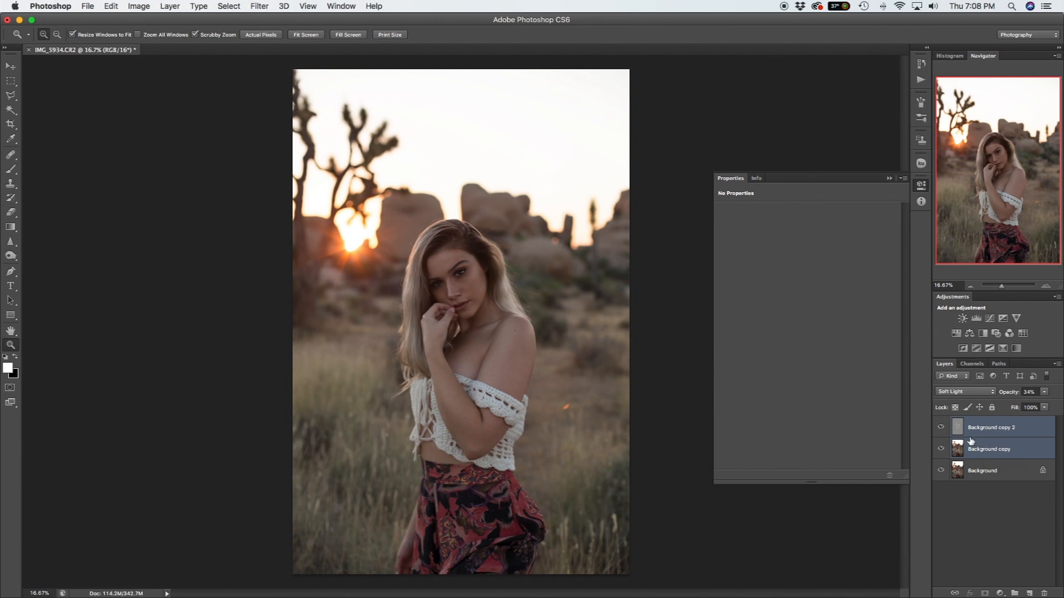
{"action": "right_click", "coordinate": [990, 431]}
{"action": "left_click", "coordinate": [932, 441]}
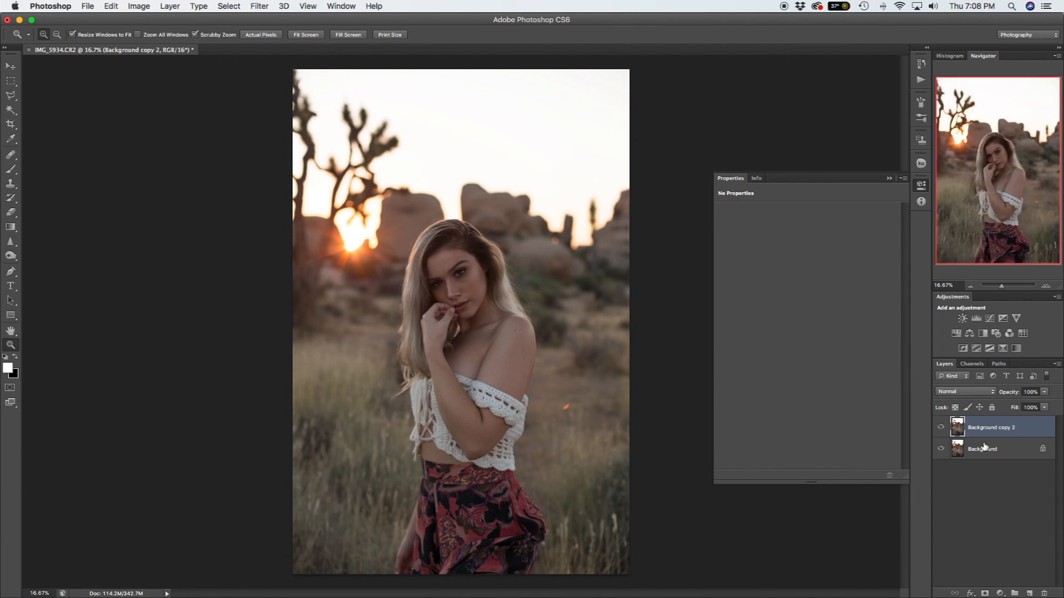
{"action": "key", "text": "super+j"}
{"action": "mouse_move", "coordinate": [992, 432]}
{"action": "left_mouse_down"}
{"action": "mouse_move", "coordinate": [1034, 575]}
{"action": "mouse_move", "coordinate": [1006, 429]}
{"action": "left_mouse_up"}
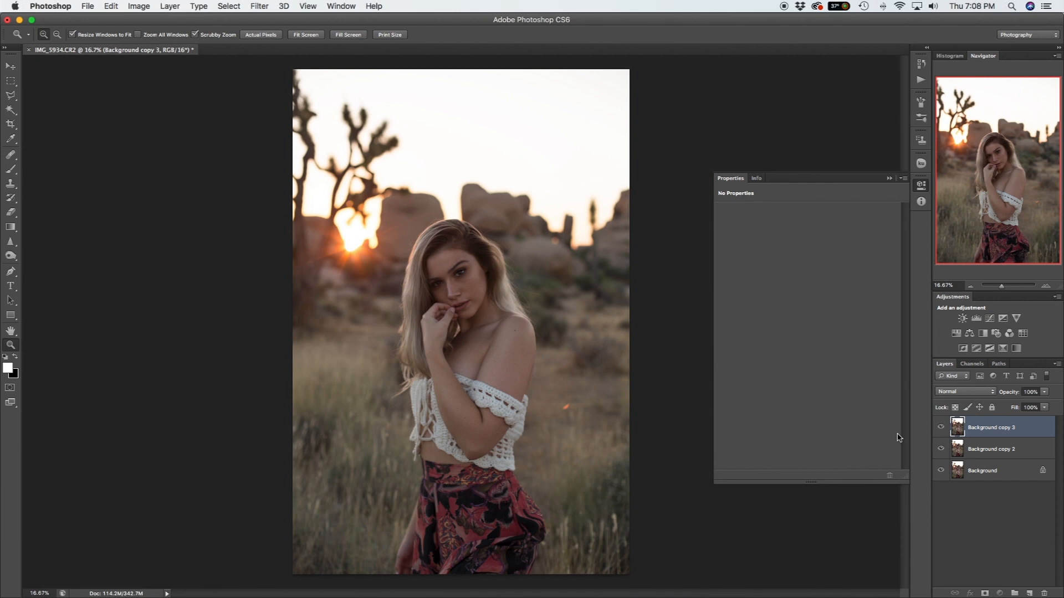
Open the Liquify filter on the Background copy 3 layer and adjust the Forward Warp brush size to 1000.
{"action": "left_click", "coordinate": [257, 5]}
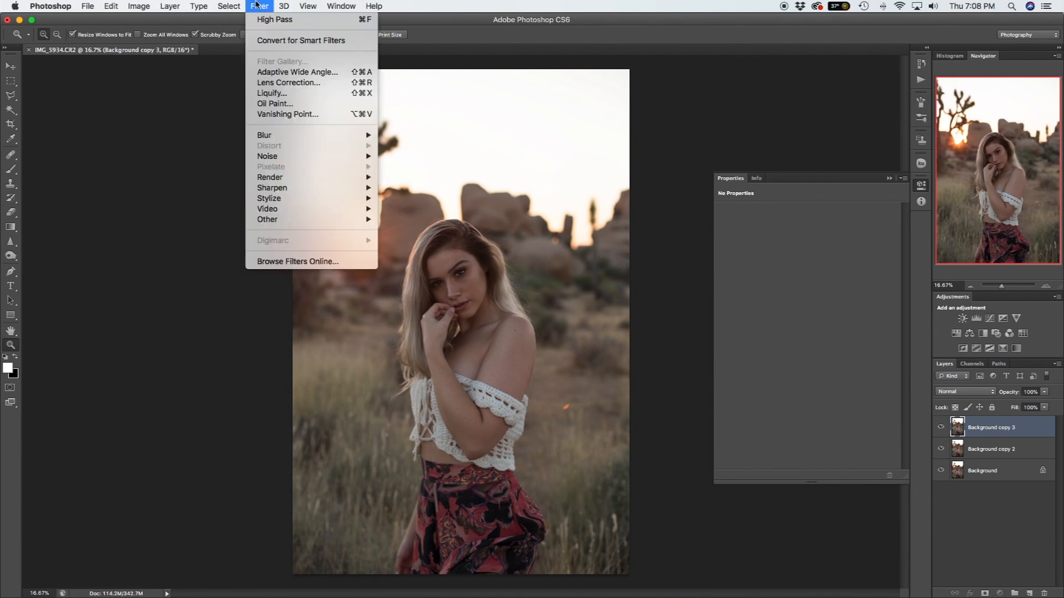
{"action": "left_click", "coordinate": [282, 94]}
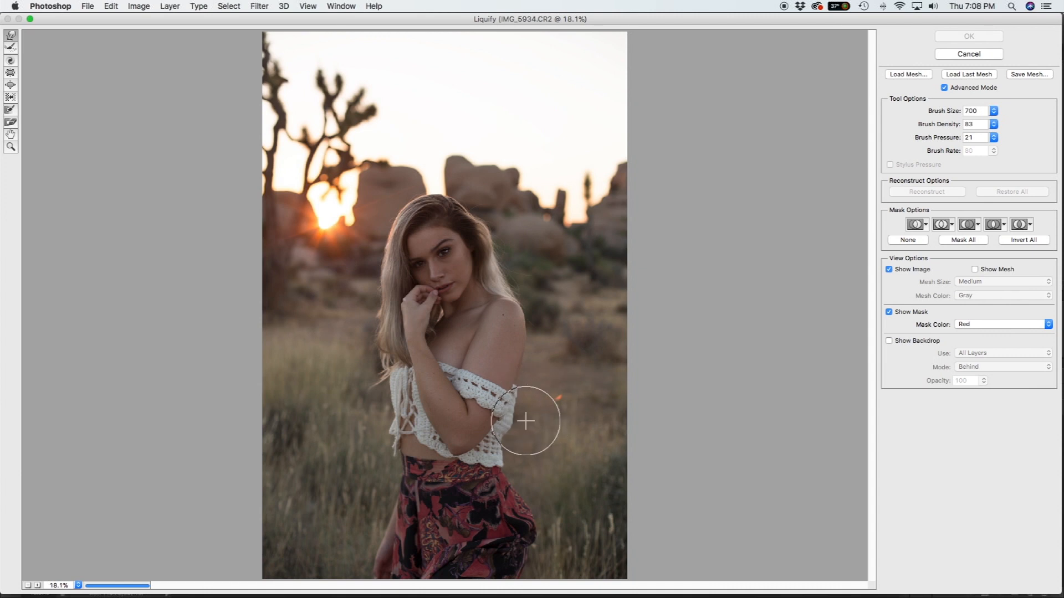
{"action": "key", "text": "bracketright"}
{"action": "key", "text": "bracketright"}
{"action": "key", "text": "bracketright"}
{"action": "key", "text": "bracketright"}
{"action": "key", "text": "bracketright"}
{"action": "key", "text": "bracketright"}
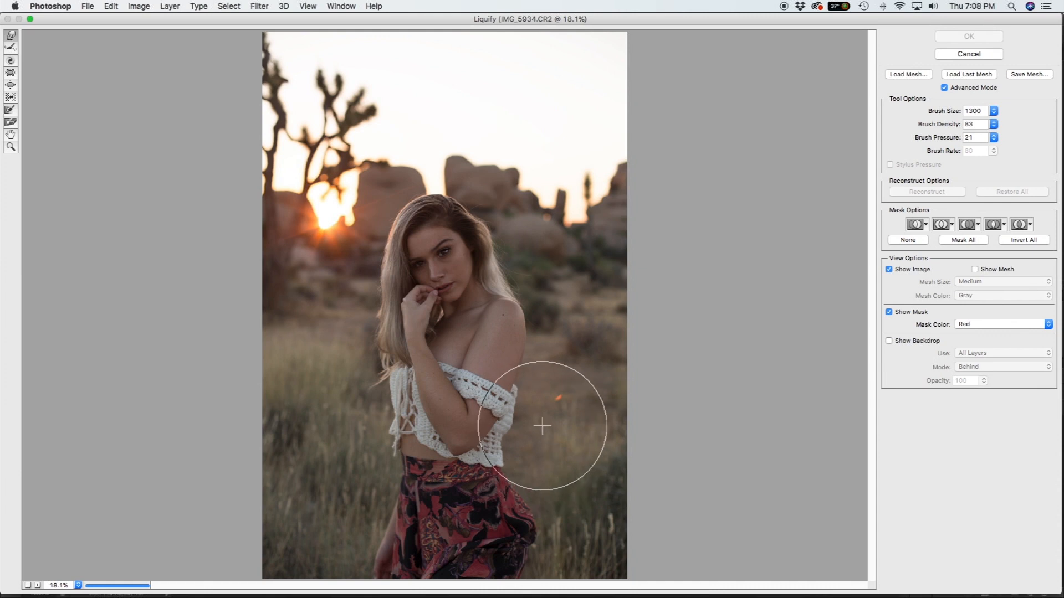
{"action": "key", "text": "bracketleft"}
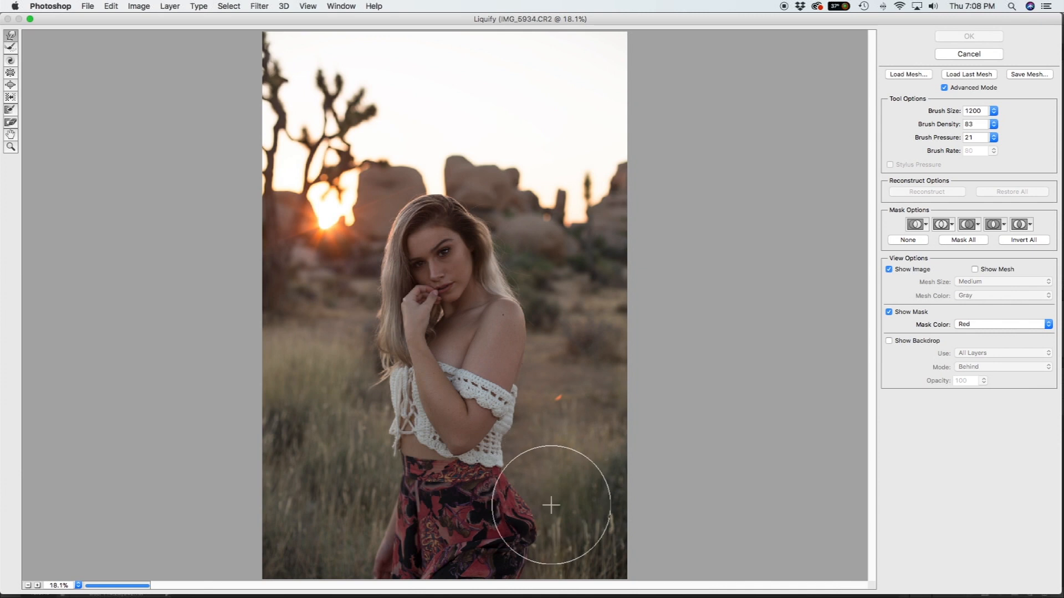
{"action": "key", "text": "bracketleft"}
{"action": "key", "text": "bracketleft"}
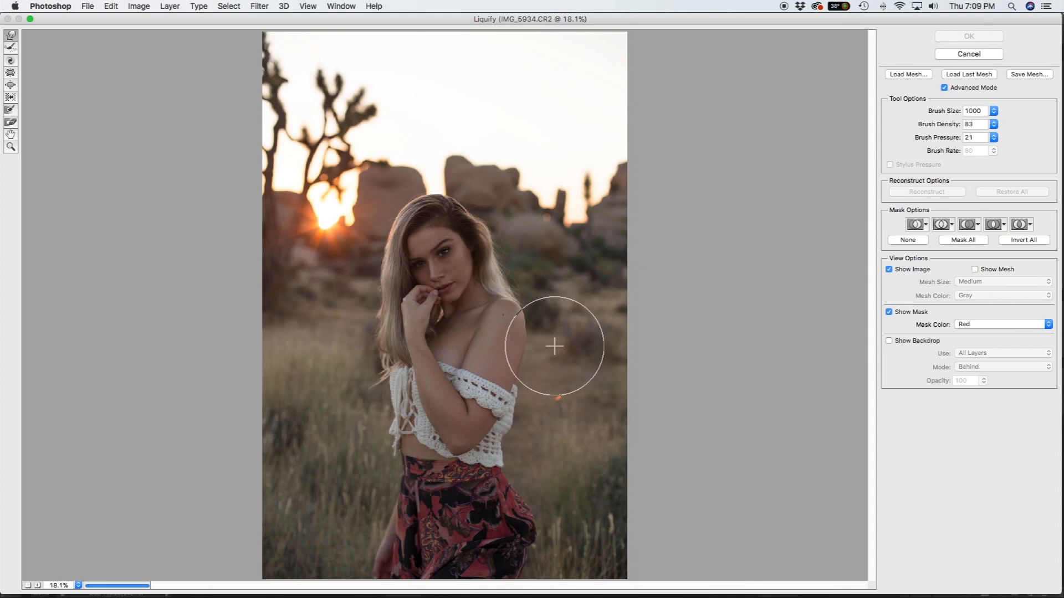
Push the bulging outer hip edge of the skirt inward with the Forward Warp brush at size 700 and smaller.
{"action": "key", "text": "bracketright"}
{"action": "key", "text": "bracketright"}
{"action": "key", "text": "bracketleft"}
{"action": "key", "text": "bracketleft"}
{"action": "key", "text": "bracketleft"}
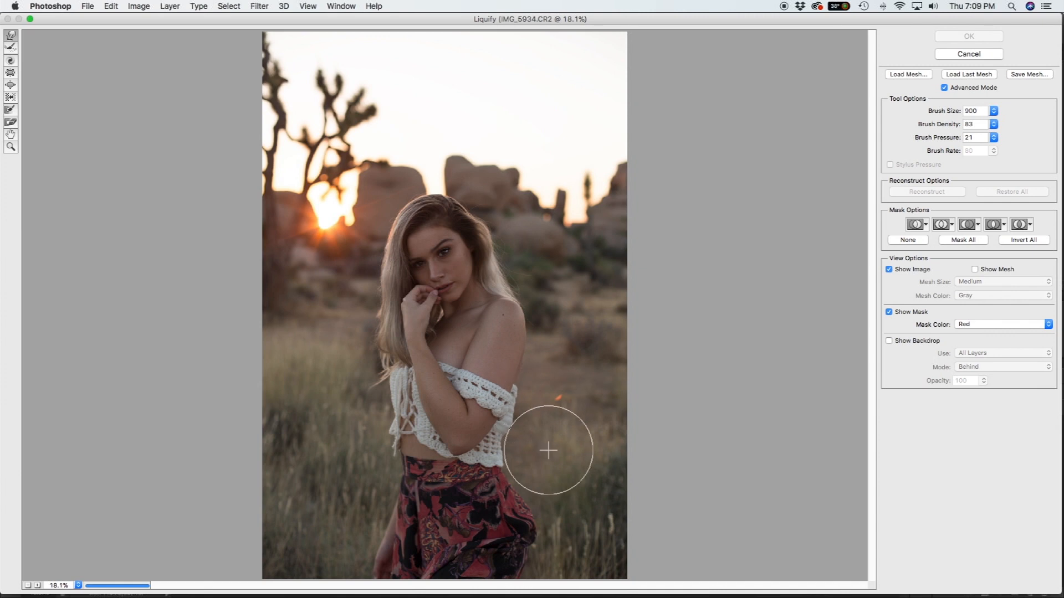
{"action": "key", "text": "bracketleft"}
{"action": "key", "text": "bracketleft"}
{"action": "key", "text": "bracketleft"}
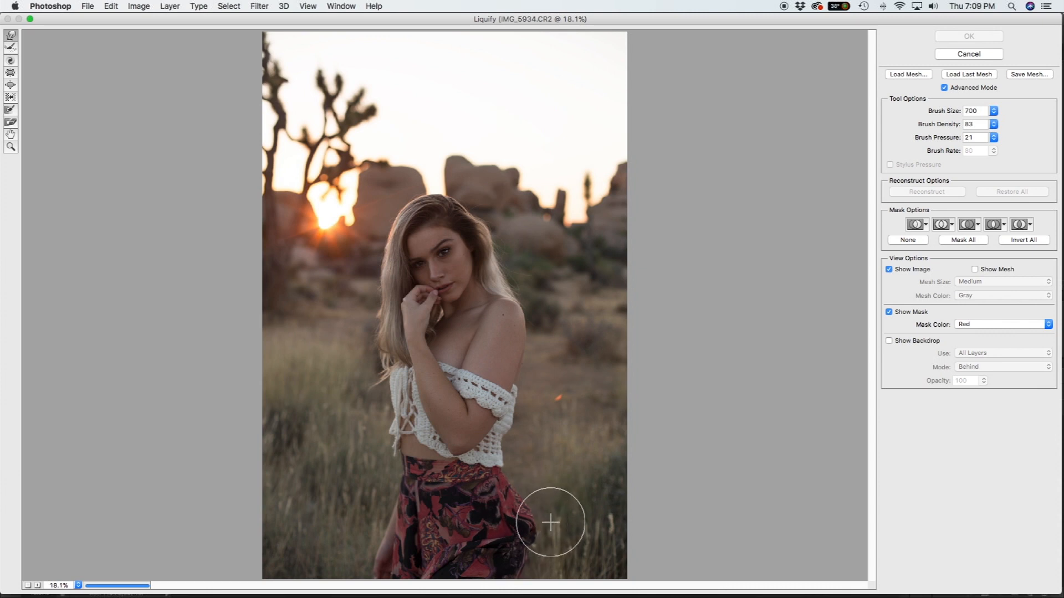
{"action": "left_click_drag", "start_coordinate": [532, 517], "coordinate": [543, 517]}
{"action": "key", "text": "bracketright"}
{"action": "key", "text": "bracketleft"}
{"action": "key", "text": "bracketleft"}
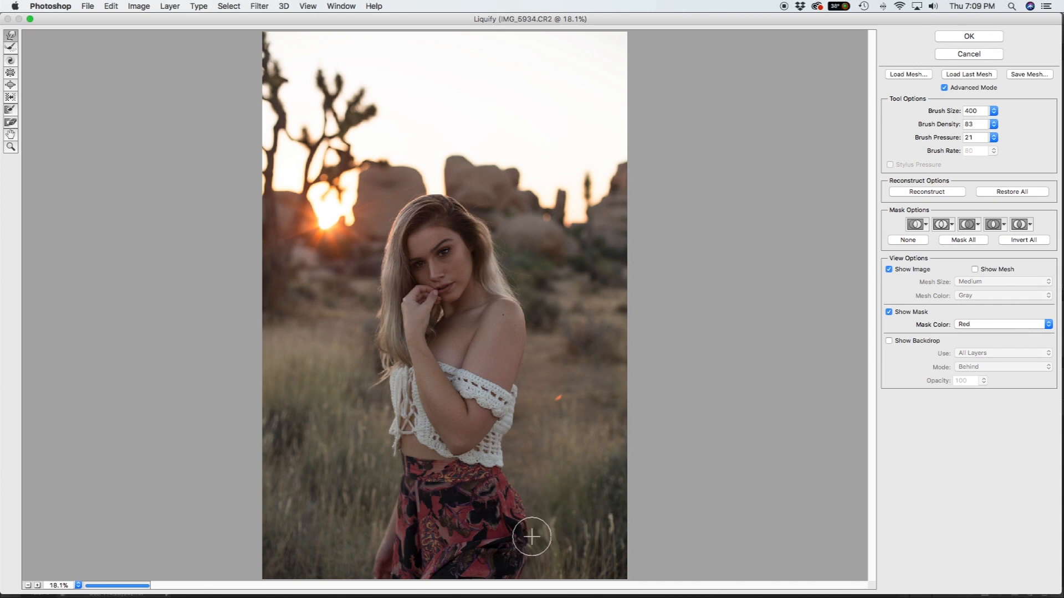
{"action": "key", "text": "bracketright"}
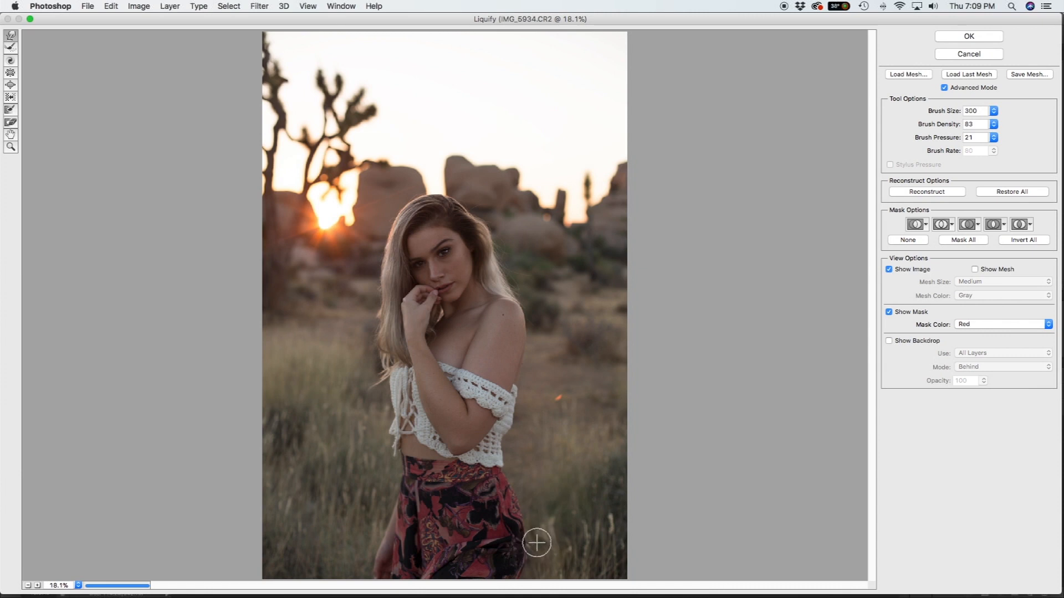
Push the outer edge of the upper arm and crochet sleeve inward with the Forward Warp brush at size 1400.
{"action": "key", "text": "bracketright"}
{"action": "key", "text": "bracketright"}
{"action": "key", "text": "bracketright"}
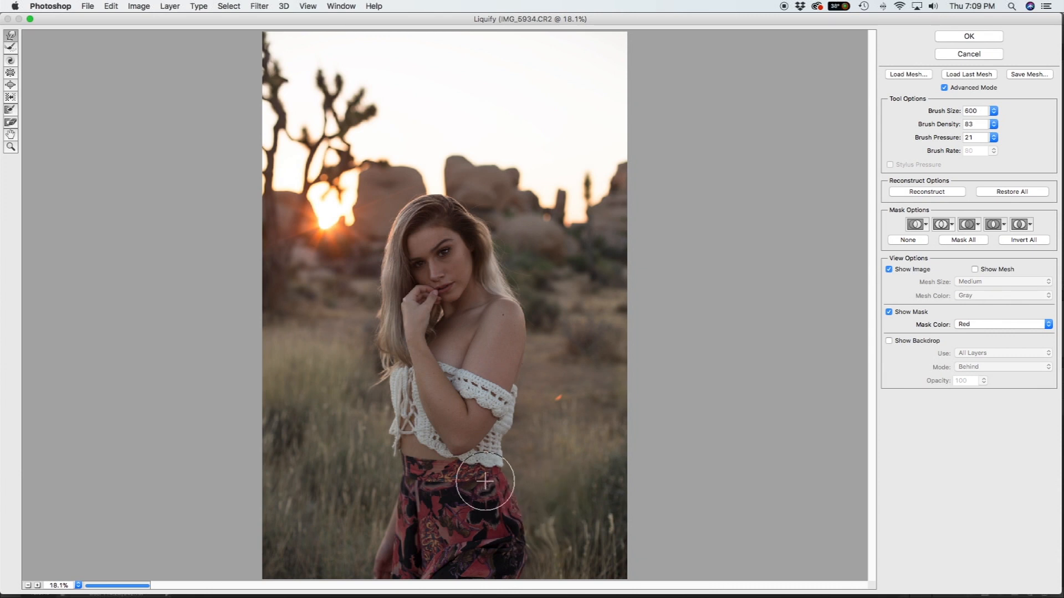
{"action": "key", "text": "bracketright"}
{"action": "key", "text": "bracketright"}
{"action": "key", "text": "bracketright"}
{"action": "key", "text": "bracketright"}
{"action": "key", "text": "bracketright"}
{"action": "key", "text": "bracketright"}
{"action": "key", "text": "bracketright"}
{"action": "key", "text": "bracketright"}
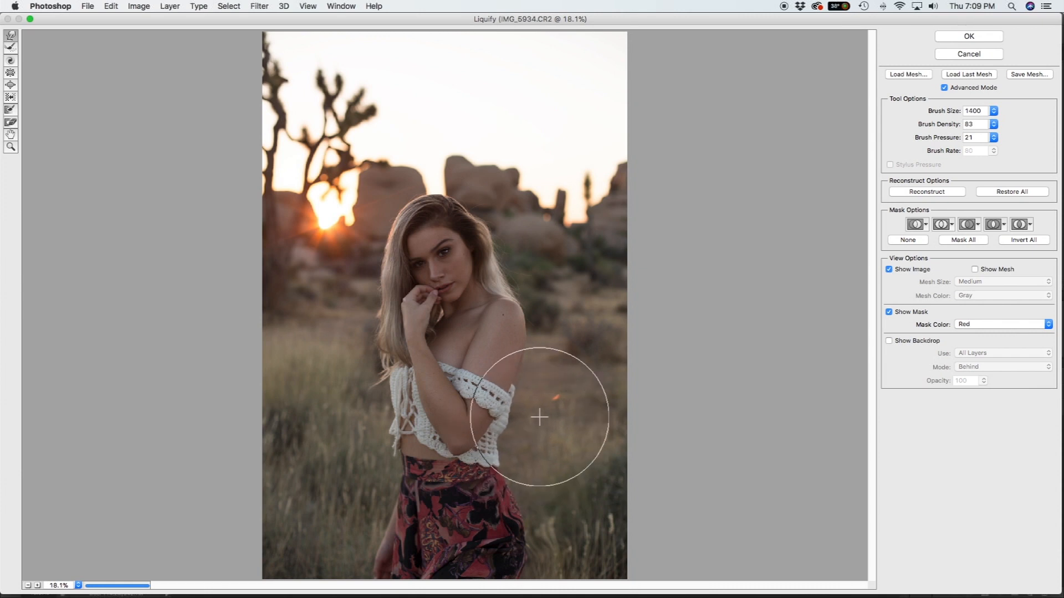
{"action": "key", "text": "bracketleft"}
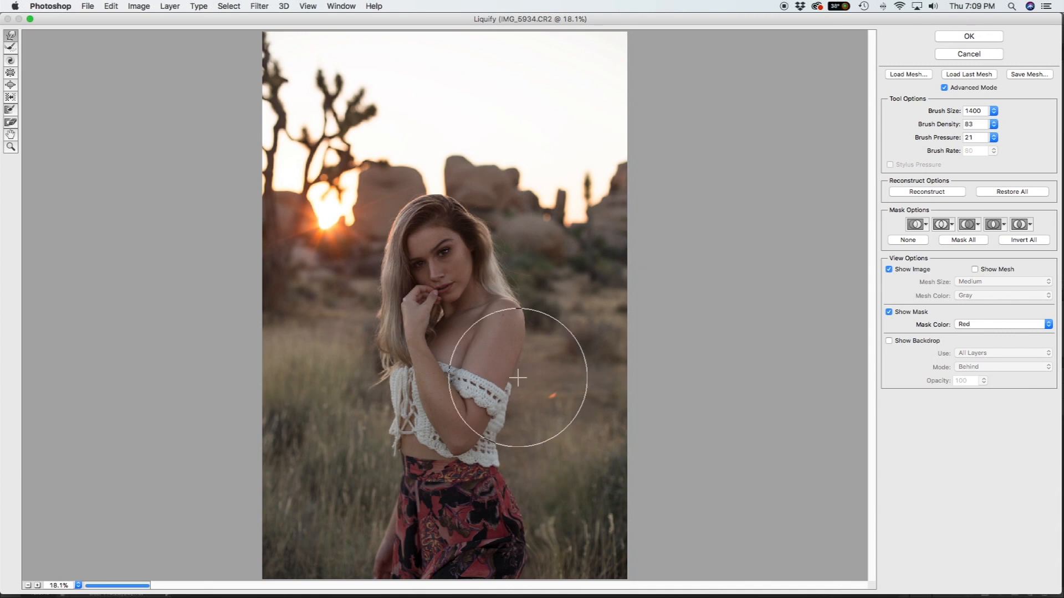
{"action": "key", "text": "bracketleft"}
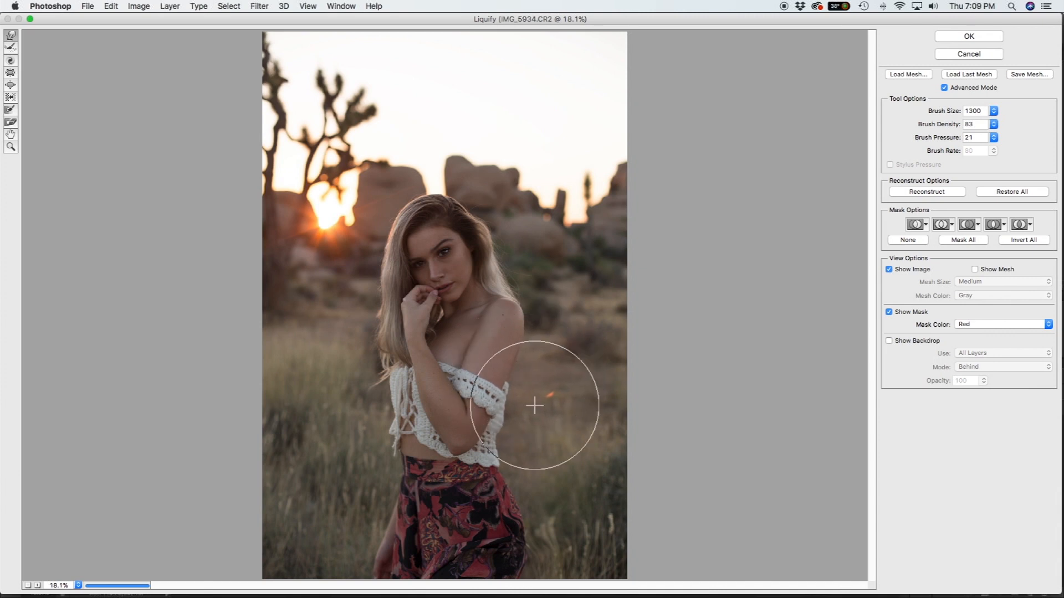
Refine the outer contour of the arm and sleeve with the Forward Warp brush at sizes around 900.
{"action": "key", "text": "bracketleft"}
{"action": "key", "text": "bracketleft"}
{"action": "key", "text": "bracketleft"}
{"action": "key", "text": "bracketleft"}
{"action": "key", "text": "bracketleft"}
{"action": "key", "text": "bracketleft"}
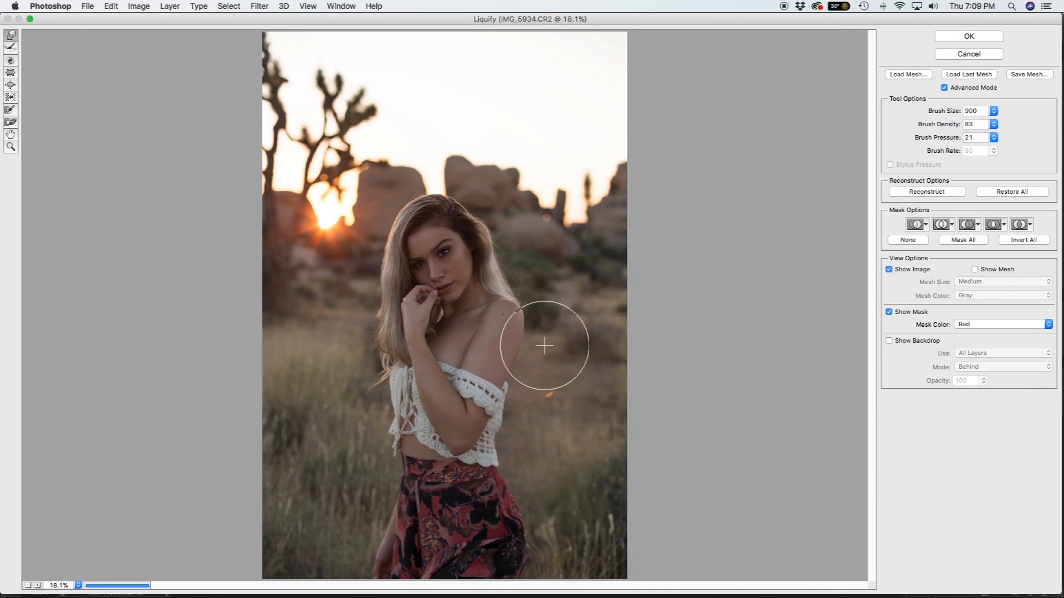
{"action": "key", "text": "bracketright"}
{"action": "key", "text": "bracketright"}
{"action": "key", "text": "bracketright"}
{"action": "key", "text": "bracketright"}
{"action": "key", "text": "bracketright"}
{"action": "key", "text": "bracketright"}
{"action": "key", "text": "bracketright"}
{"action": "key", "text": "bracketright"}
{"action": "key", "text": "bracketright"}
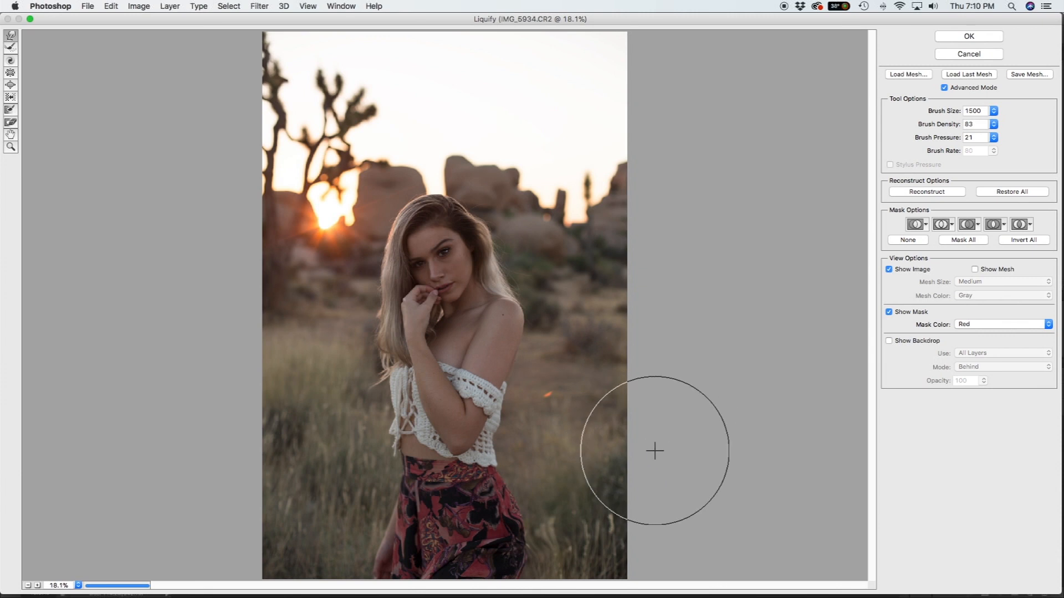
Push the waist and skirt edge on the sun side inward with the Forward Warp brush at size 1200.
{"action": "key", "text": "bracketleft"}
{"action": "key", "text": "bracketleft"}
{"action": "key", "text": "bracketleft"}
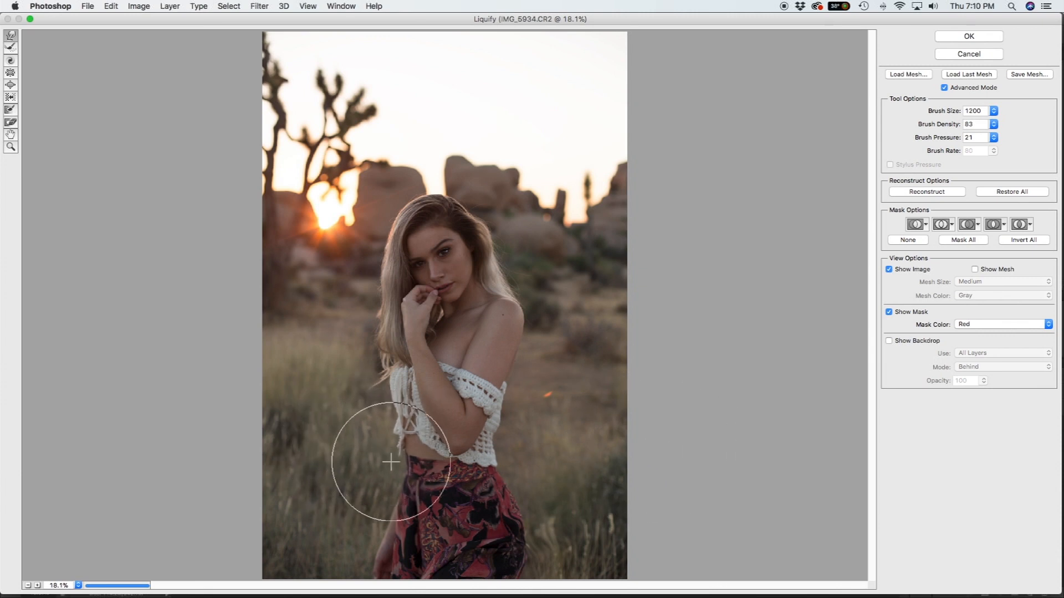
{"action": "key", "text": "bracketleft"}
{"action": "key", "text": "bracketleft"}
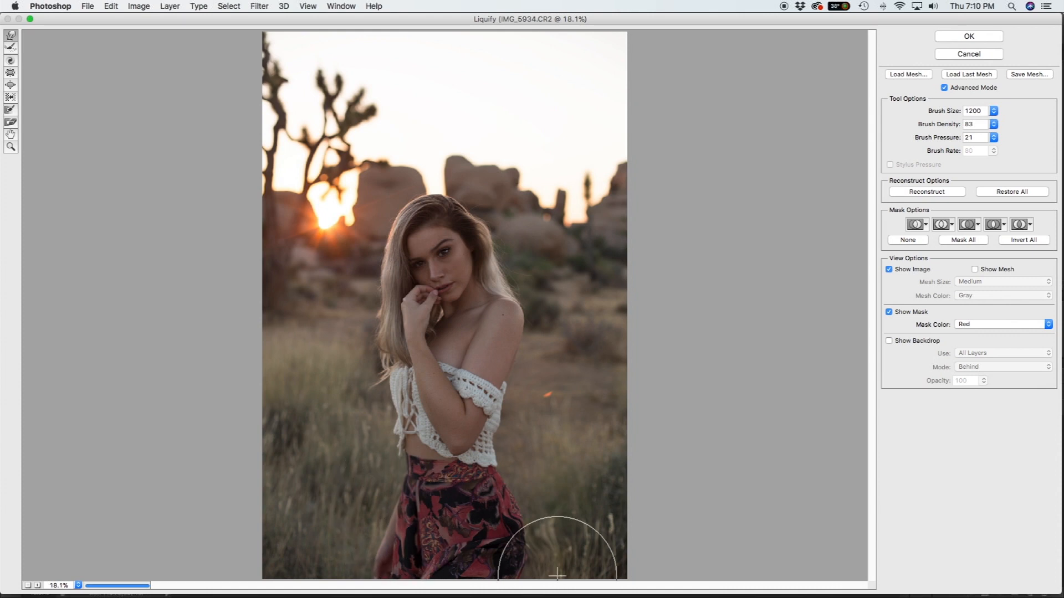
Touch up the outline of the crochet top and waist with the Forward Warp brush at sizes between 200 and 900.
{"action": "key", "text": "bracketleft"}
{"action": "key", "text": "bracketleft"}
{"action": "key", "text": "bracketleft"}
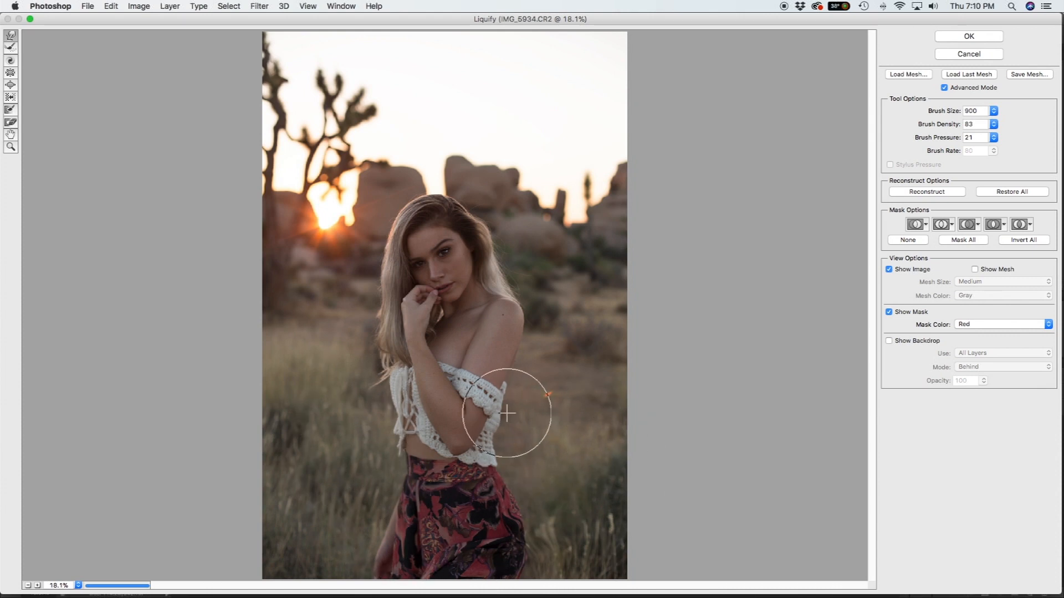
{"action": "key", "text": "bracketleft"}
{"action": "key", "text": "bracketleft"}
{"action": "key", "text": "bracketleft"}
{"action": "key", "text": "bracketleft"}
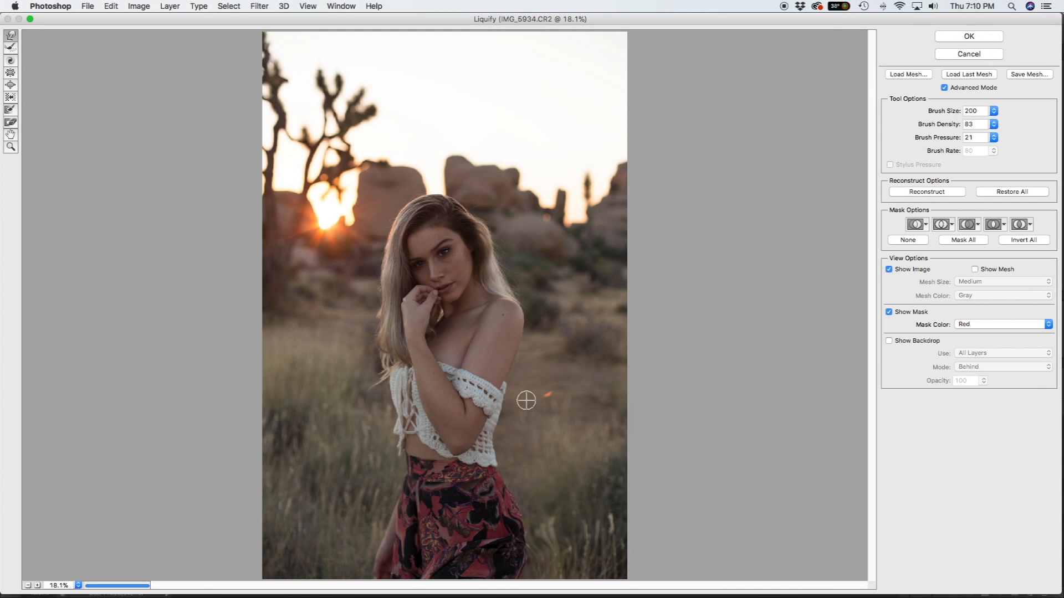
{"action": "key", "text": "bracketright"}
{"action": "key", "text": "bracketright"}
{"action": "key", "text": "bracketright"}
{"action": "key", "text": "bracketright"}
{"action": "key", "text": "bracketright"}
{"action": "key", "text": "bracketright"}
{"action": "key", "text": "bracketright"}
{"action": "key", "text": "bracketright"}
{"action": "key", "text": "bracketright"}
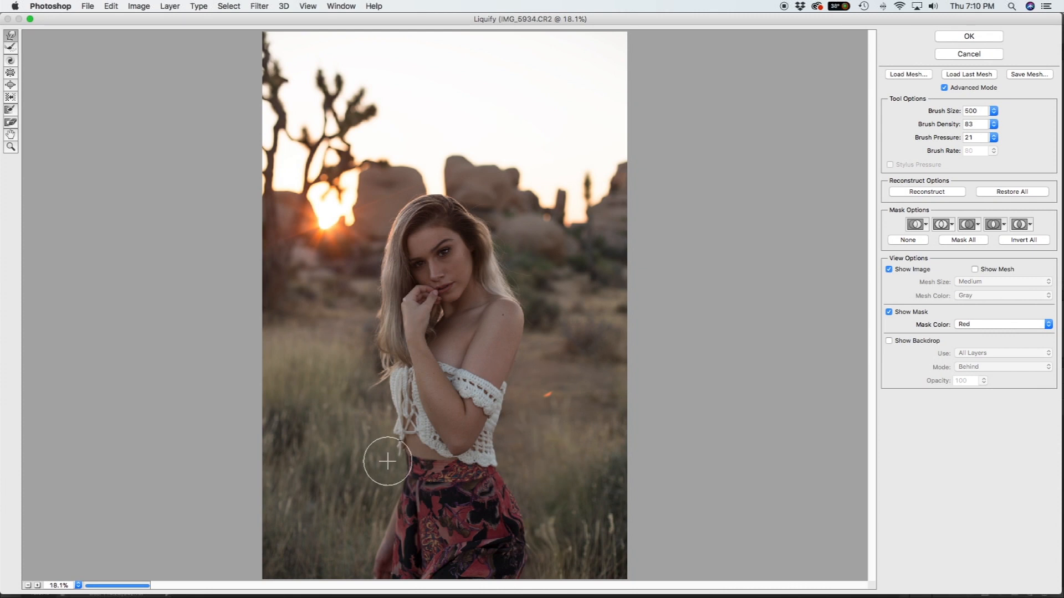
{"action": "key", "text": "bracketright"}
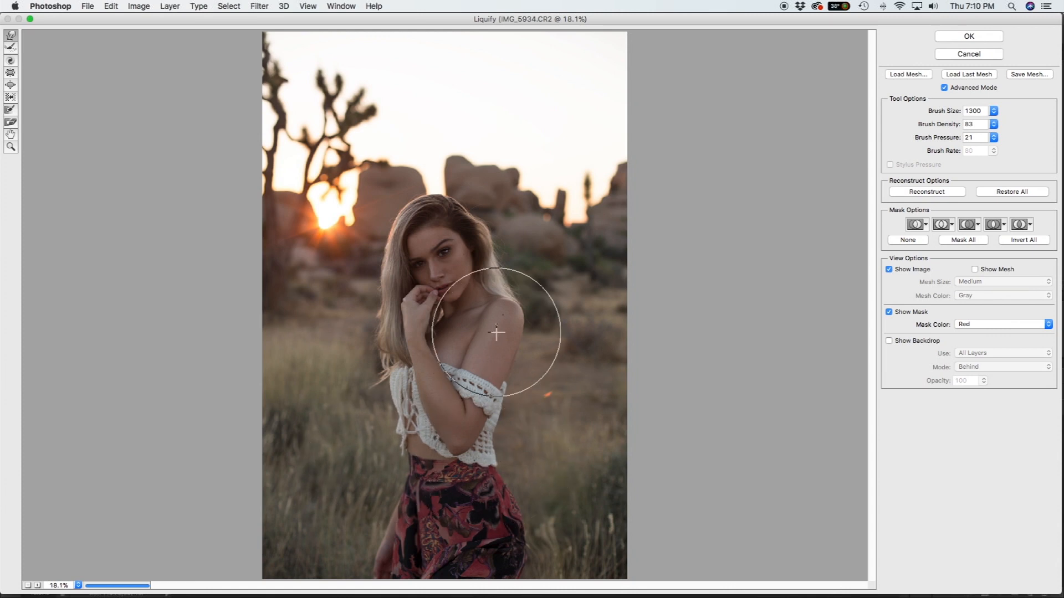
Zoom in on the face to 50% and subtly reshape the nose area with the Forward Warp brush at size 150.
{"action": "key", "text": "z"}
{"action": "left_click", "coordinate": [439, 262]}
{"action": "left_click", "coordinate": [439, 342]}
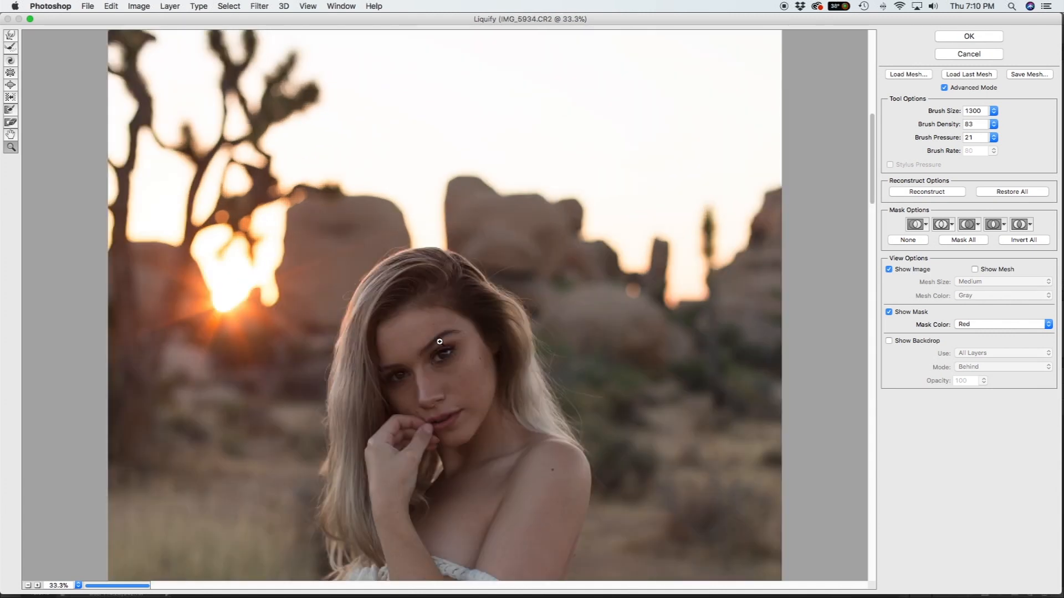
{"action": "left_click", "coordinate": [445, 358]}
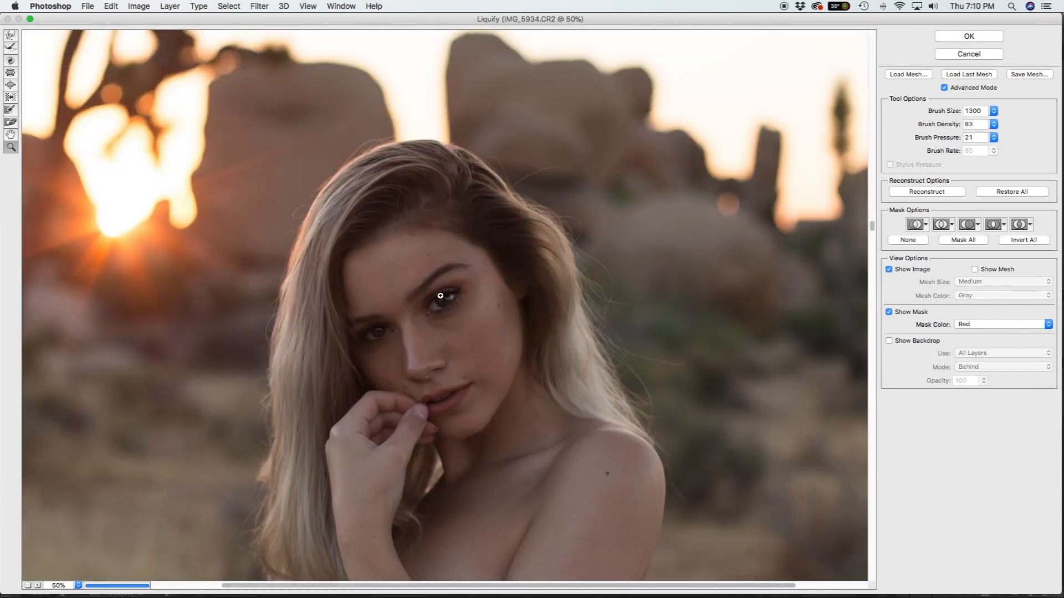
{"action": "key", "text": "w"}
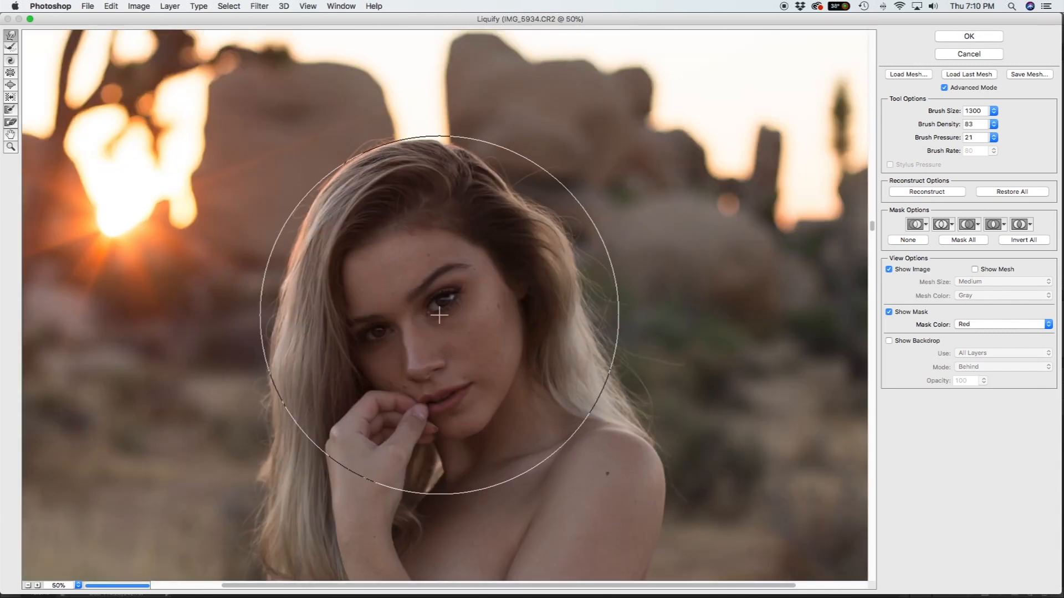
{"action": "key", "text": "bracketleft"}
{"action": "key", "text": "bracketleft"}
{"action": "key", "text": "bracketleft"}
{"action": "key", "text": "bracketleft"}
{"action": "key", "text": "bracketleft"}
{"action": "key", "text": "bracketleft"}
{"action": "key", "text": "bracketright"}
{"action": "key", "text": "bracketright"}
{"action": "key", "text": "bracketright"}
{"action": "key", "text": "bracketleft"}
{"action": "key", "text": "bracketleft"}
{"action": "key", "text": "bracketleft"}
{"action": "key", "text": "bracketleft"}
{"action": "key", "text": "bracketleft"}
{"action": "key", "text": "bracketleft"}
{"action": "key", "text": "bracketleft"}
{"action": "key", "text": "bracketleft"}
{"action": "key", "text": "bracketleft"}
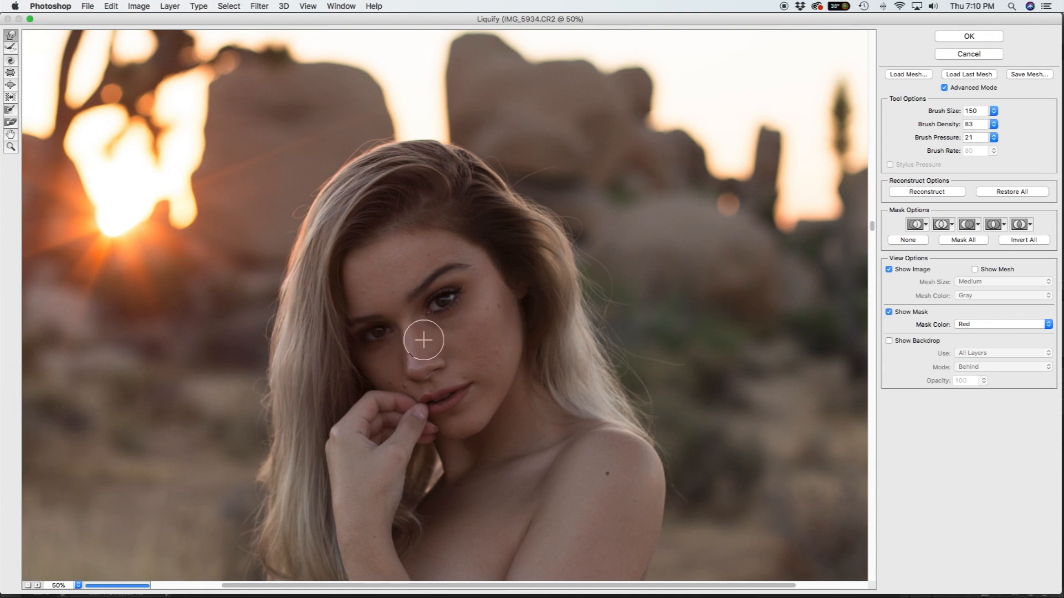
Try small warps on the face with the Forward Warp brush at size 100 and undo the last one.
{"action": "key", "text": "bracketleft"}
{"action": "key", "text": "bracketleft"}
{"action": "key", "text": "bracketleft"}
{"action": "key", "text": "bracketleft"}
{"action": "key", "text": "bracketleft"}
{"action": "key", "text": "super+z"}
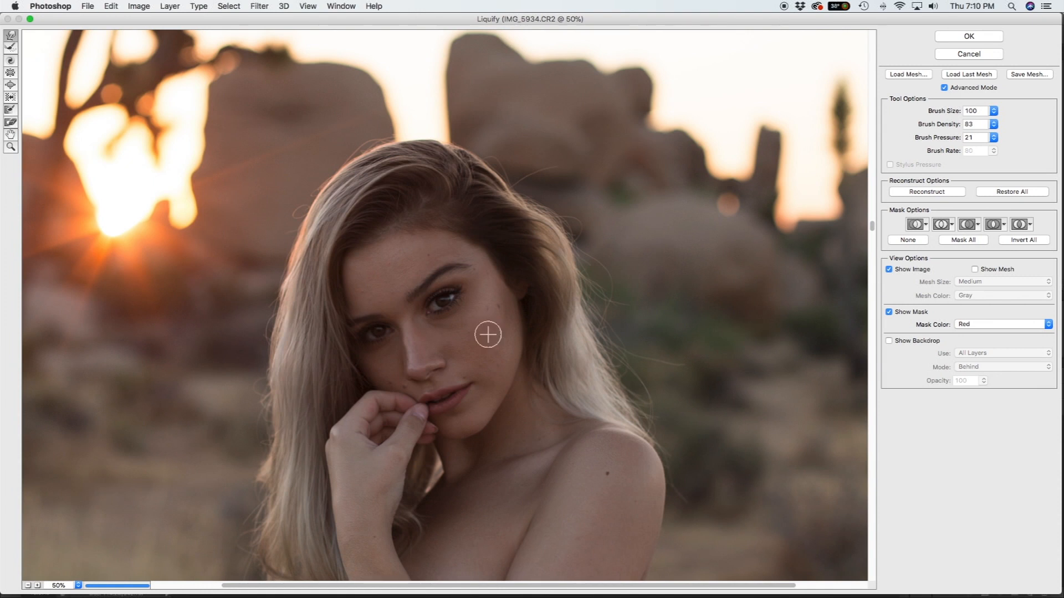
{"action": "key", "text": "super+z"}
Check the whole figure at 12.5% zoom and apply the Liquify changes to the layer.
{"action": "left_click", "coordinate": [515, 340], "text": "alt"}
{"action": "left_click", "coordinate": [514, 340], "text": "alt"}
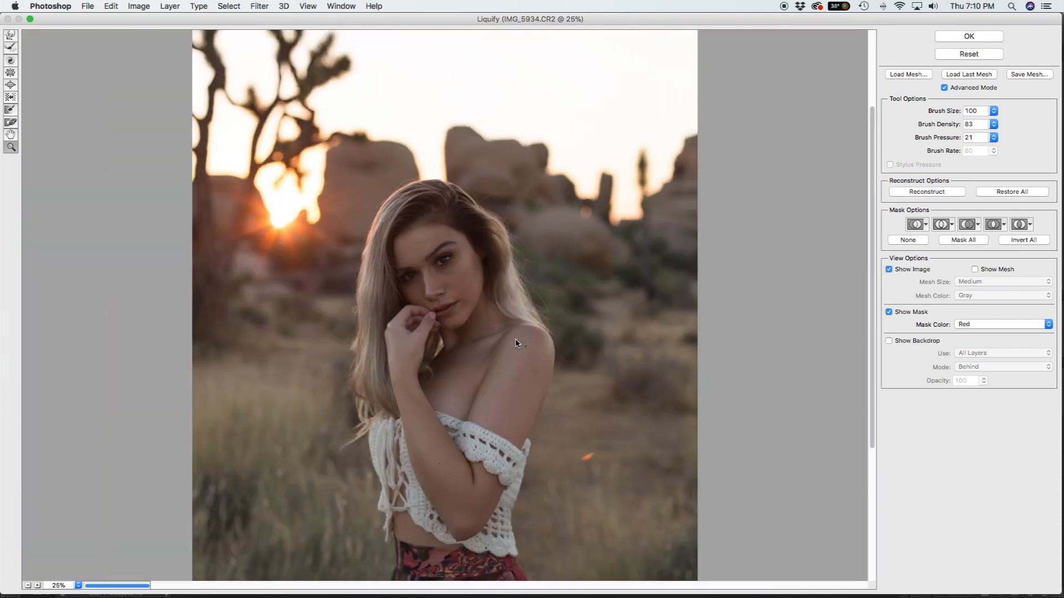
{"action": "left_click", "coordinate": [514, 341], "text": "alt"}
{"action": "left_click", "coordinate": [516, 342], "text": "alt"}
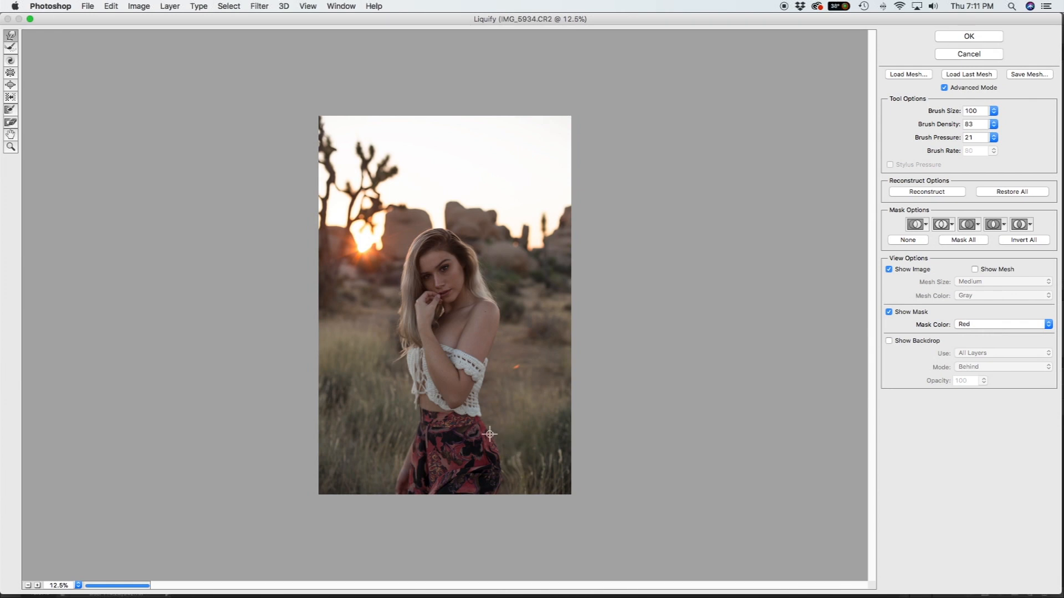
{"action": "key", "text": "bracketright"}
{"action": "key", "text": "bracketright"}
{"action": "key", "text": "bracketright"}
{"action": "key", "text": "bracketright"}
{"action": "key", "text": "bracketleft"}
{"action": "key", "text": "bracketleft"}
{"action": "key", "text": "bracketleft"}
{"action": "key", "text": "bracketleft"}
{"action": "key", "text": "bracketright"}
{"action": "key", "text": "bracketright"}
{"action": "key", "text": "bracketright"}
{"action": "key", "text": "bracketright"}
{"action": "key", "text": "bracketright"}
{"action": "left_click", "coordinate": [972, 37]}
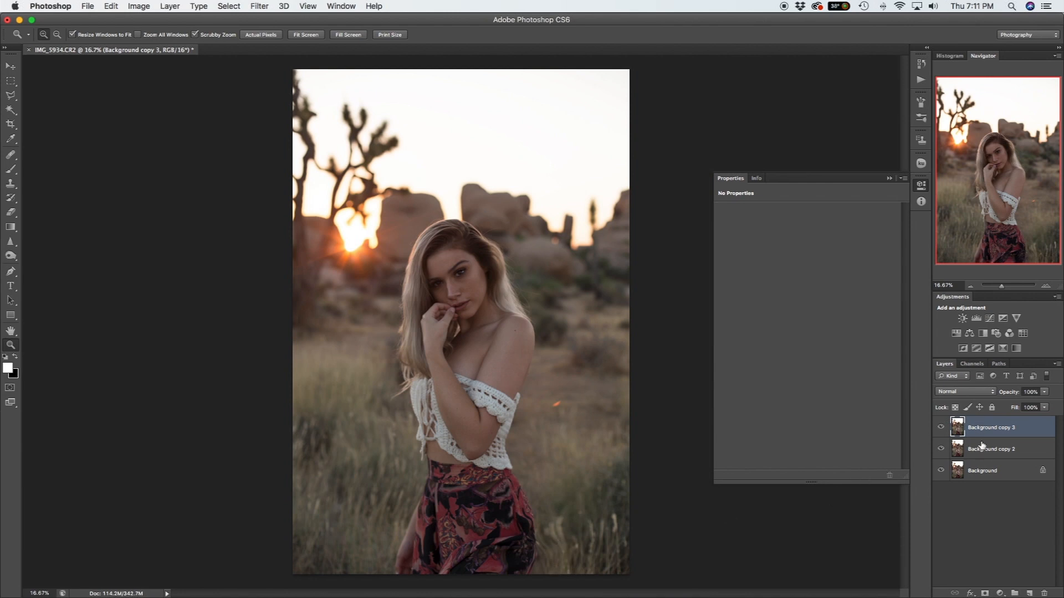
Add a layer mask to Background copy 3 and ready a soft black brush with 10% hardness.
{"action": "left_click", "coordinate": [986, 594]}
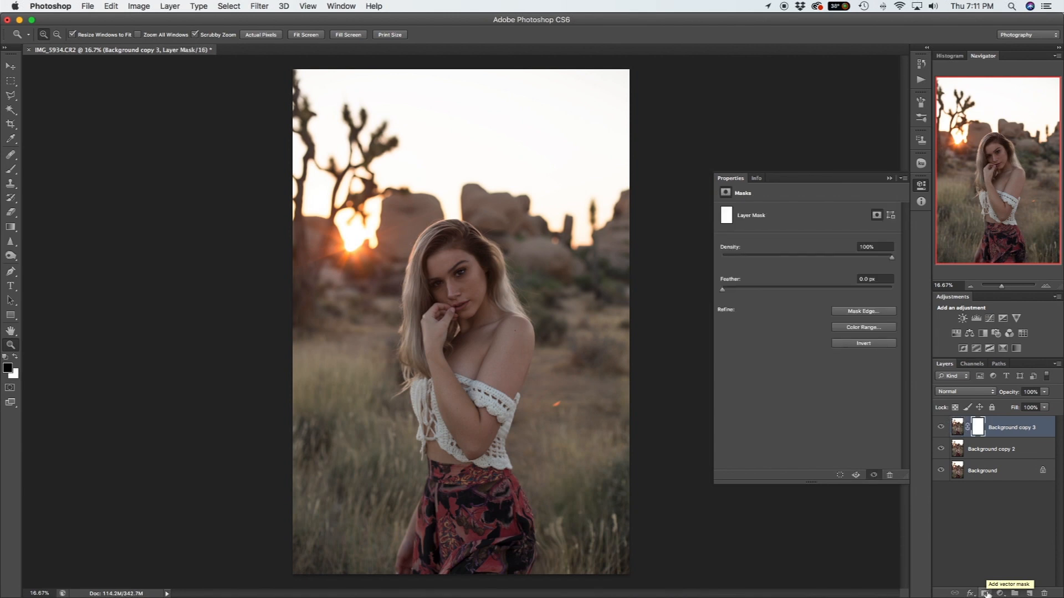
{"action": "key", "text": "b"}
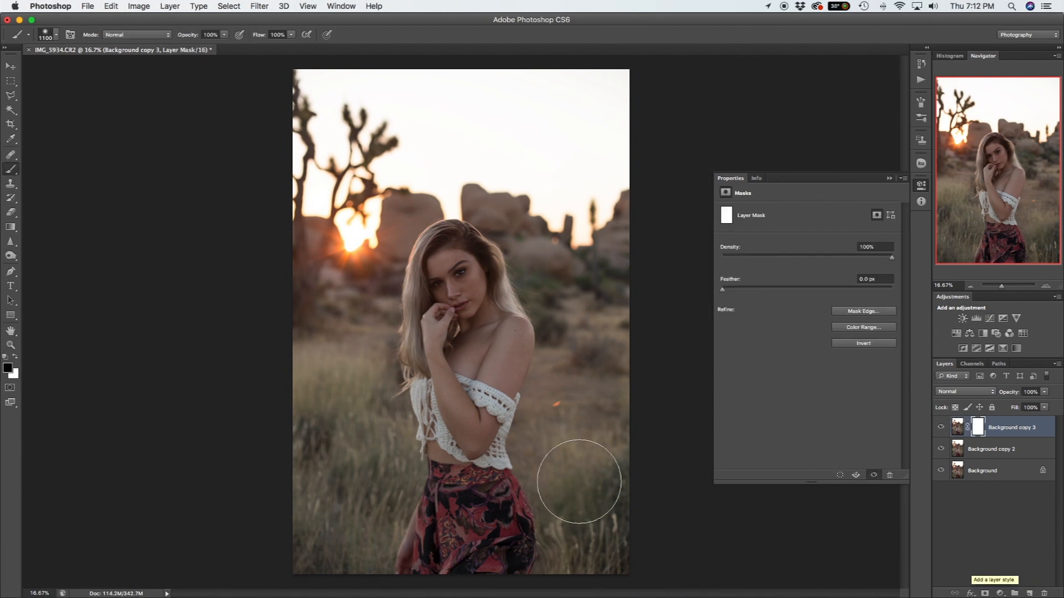
{"action": "left_click", "coordinate": [8, 172]}
{"action": "left_click", "coordinate": [8, 172]}
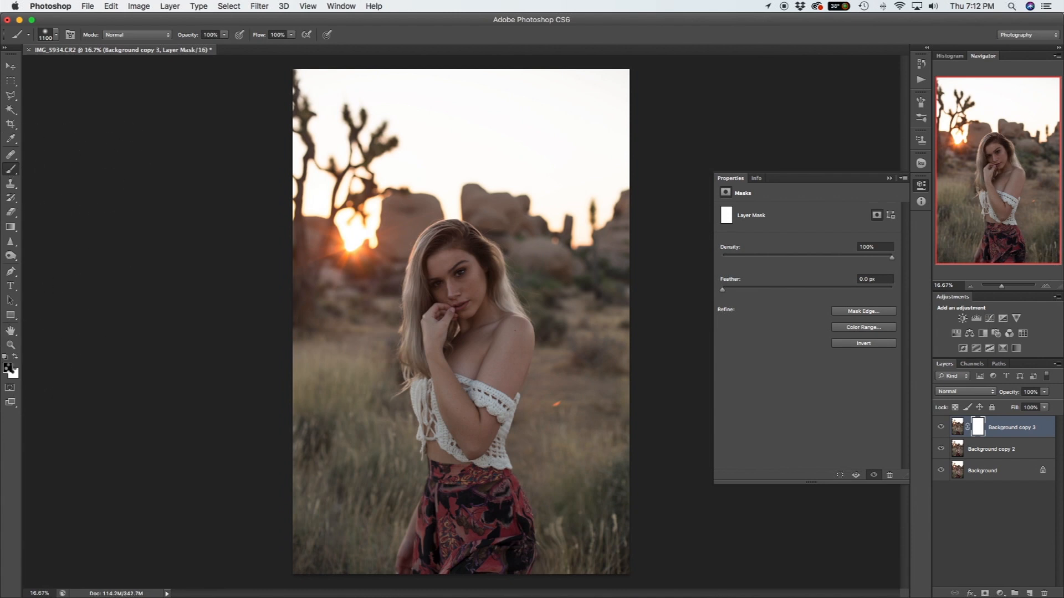
{"action": "left_click", "coordinate": [8, 368]}
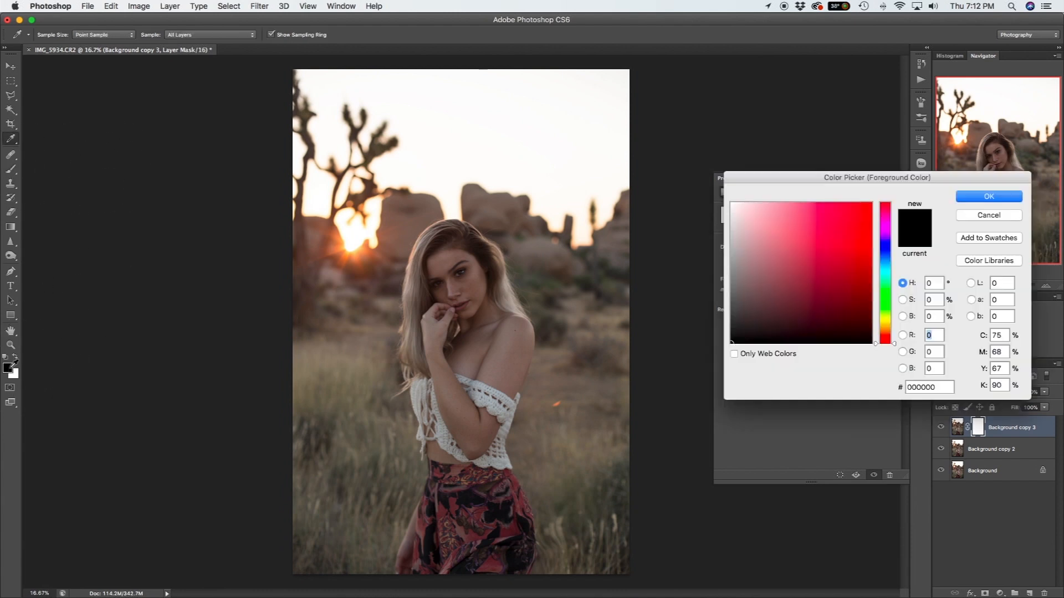
{"action": "left_click", "coordinate": [985, 197]}
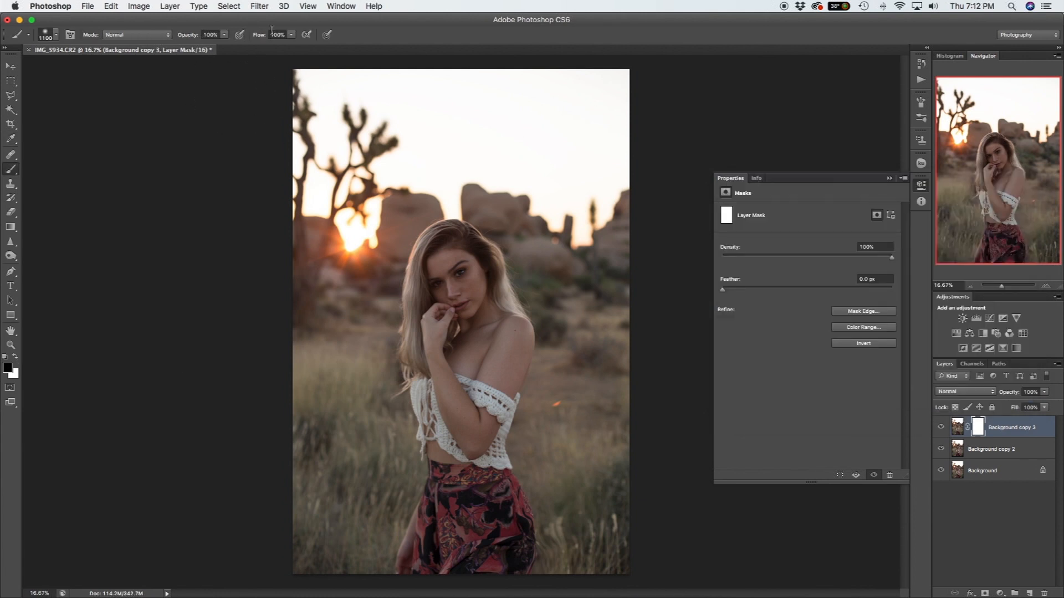
{"action": "left_click", "coordinate": [55, 35]}
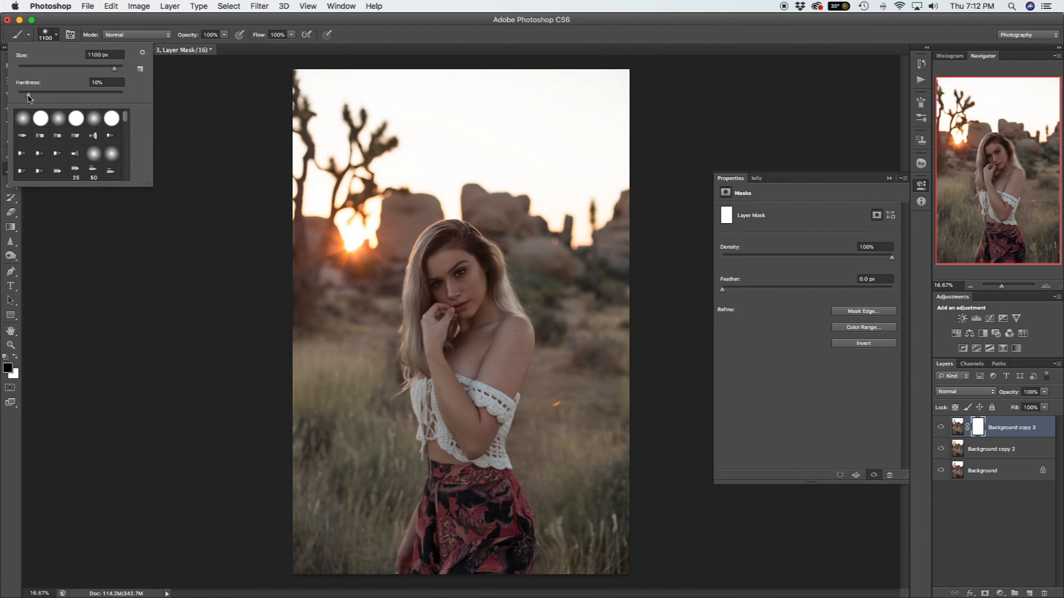
{"action": "key", "text": "Return"}
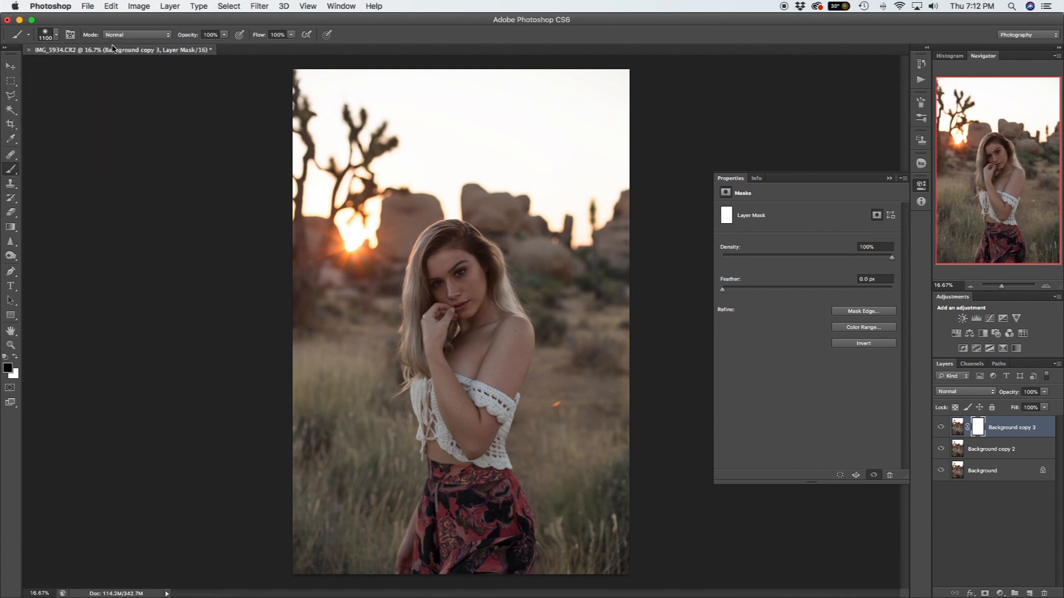
Paint black on the mask over the grass beside the orange spot with a brush of about 800 px.
{"action": "key", "text": "["}
{"action": "key", "text": "z"}
{"action": "left_click", "coordinate": [546, 456]}
{"action": "left_click", "coordinate": [551, 455]}
{"action": "left_click", "coordinate": [552, 437], "text": "alt"}
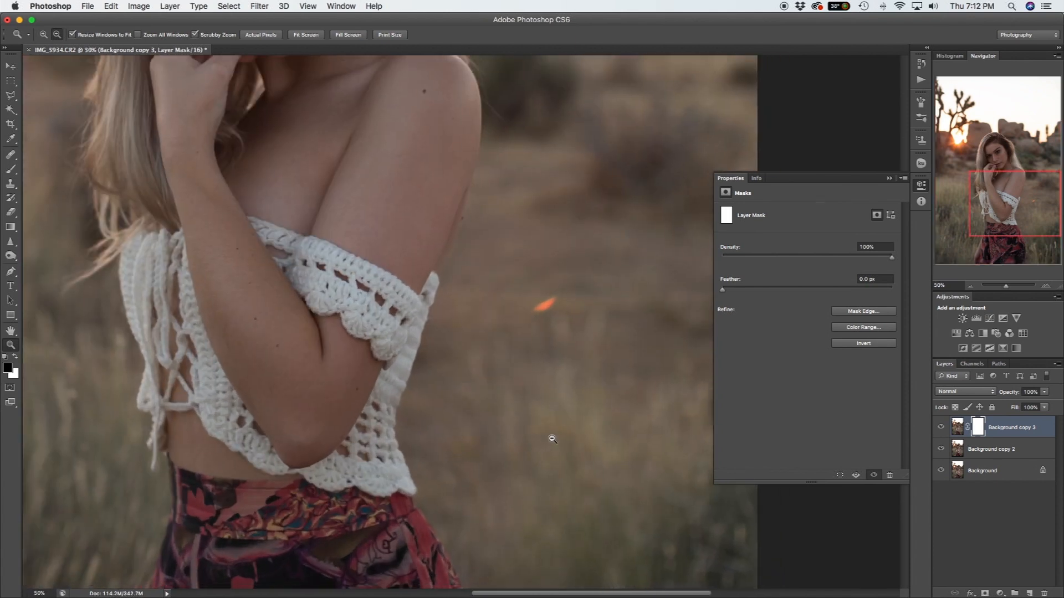
{"action": "left_click_drag", "start_coordinate": [552, 437], "coordinate": [554, 394]}
{"action": "left_click", "coordinate": [553, 395], "text": "alt"}
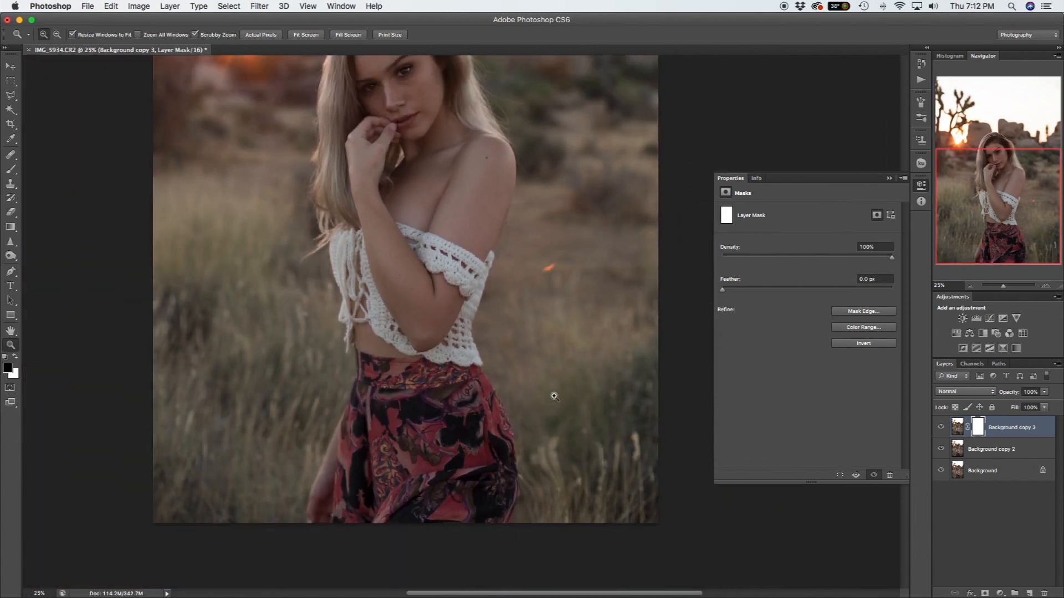
{"action": "key", "text": "b"}
{"action": "key", "text": "bracketleft"}
{"action": "key", "text": "bracketleft"}
{"action": "key", "text": "bracketleft"}
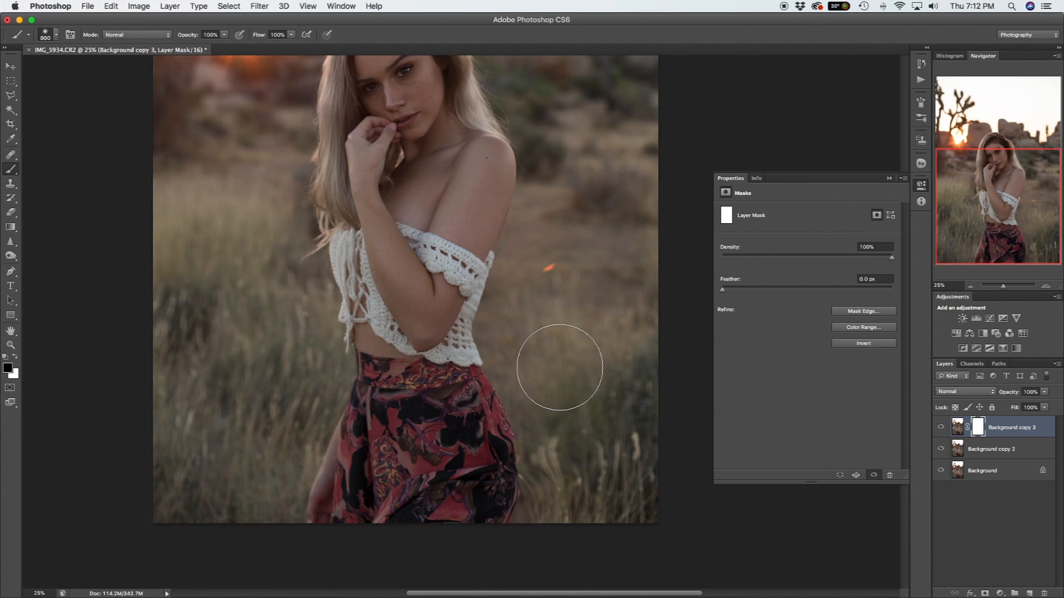
{"action": "left_click_drag", "start_coordinate": [592, 315], "coordinate": [581, 268]}
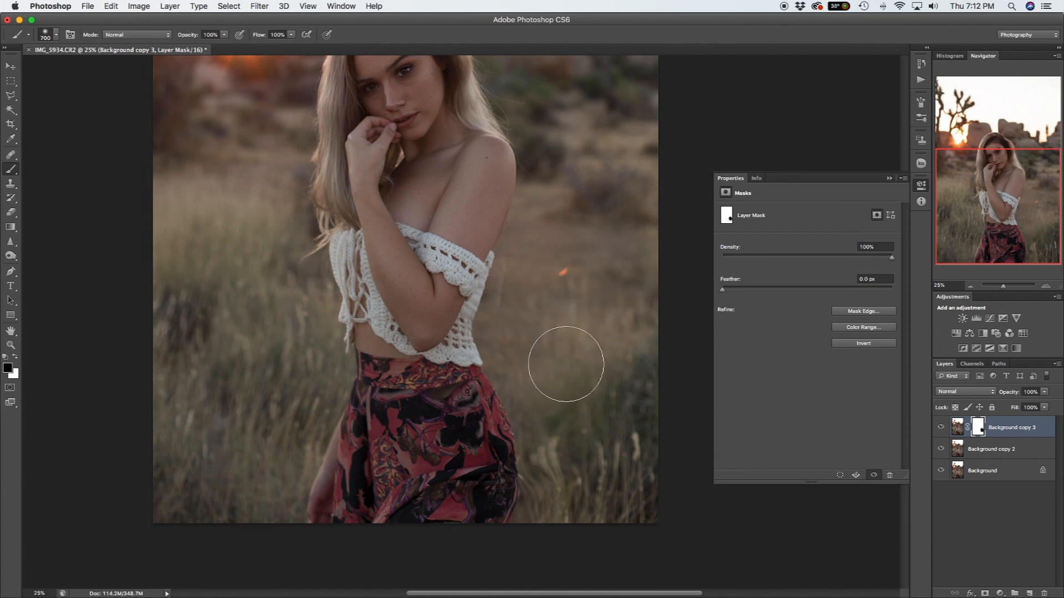
Paint black on the mask with a 700 px brush along both sides of the skirt, waist and crochet top.
{"action": "mouse_move", "coordinate": [558, 354]}
{"action": "left_mouse_down"}
{"action": "mouse_move", "coordinate": [568, 384]}
{"action": "mouse_move", "coordinate": [533, 345]}
{"action": "mouse_move", "coordinate": [549, 401]}
{"action": "mouse_move", "coordinate": [525, 371]}
{"action": "mouse_move", "coordinate": [531, 487]}
{"action": "left_mouse_up"}
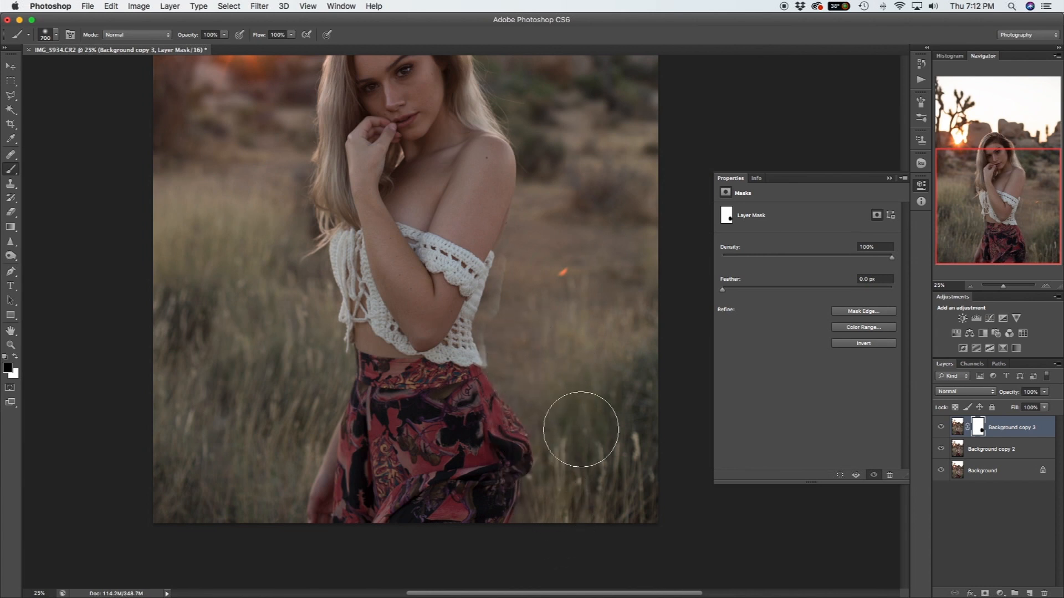
{"action": "mouse_move", "coordinate": [553, 291]}
{"action": "left_mouse_down"}
{"action": "mouse_move", "coordinate": [516, 277]}
{"action": "mouse_move", "coordinate": [510, 245]}
{"action": "mouse_move", "coordinate": [498, 247]}
{"action": "mouse_move", "coordinate": [486, 357]}
{"action": "mouse_move", "coordinate": [475, 333]}
{"action": "mouse_move", "coordinate": [483, 235]}
{"action": "left_mouse_up"}
{"action": "mouse_move", "coordinate": [321, 361]}
{"action": "left_mouse_down"}
{"action": "mouse_move", "coordinate": [342, 358]}
{"action": "mouse_move", "coordinate": [319, 426]}
{"action": "mouse_move", "coordinate": [295, 338]}
{"action": "mouse_move", "coordinate": [320, 240]}
{"action": "left_mouse_up"}
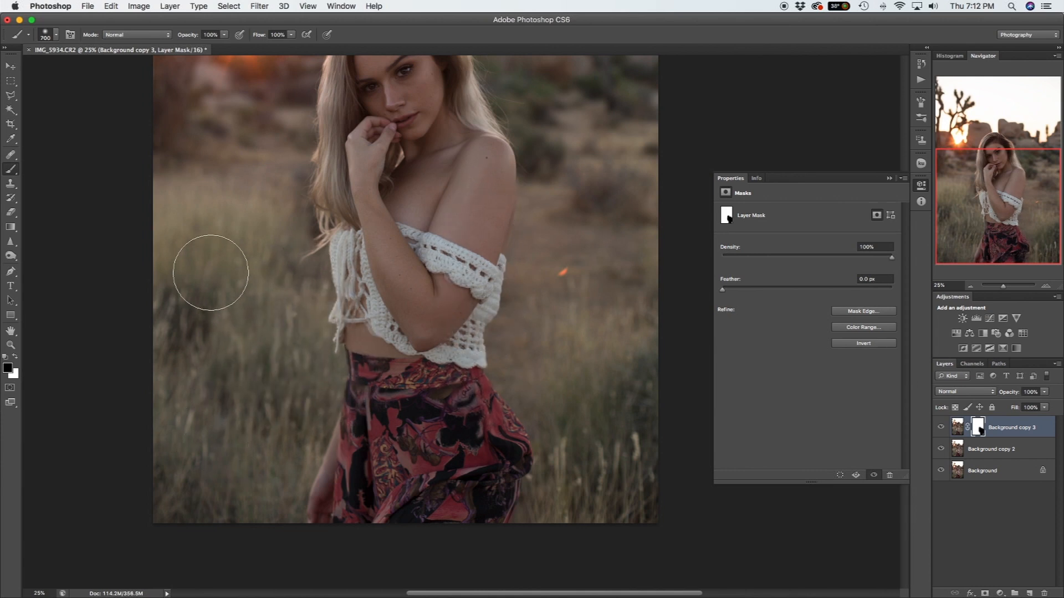
{"action": "left_click_drag", "start_coordinate": [299, 407], "coordinate": [285, 258]}
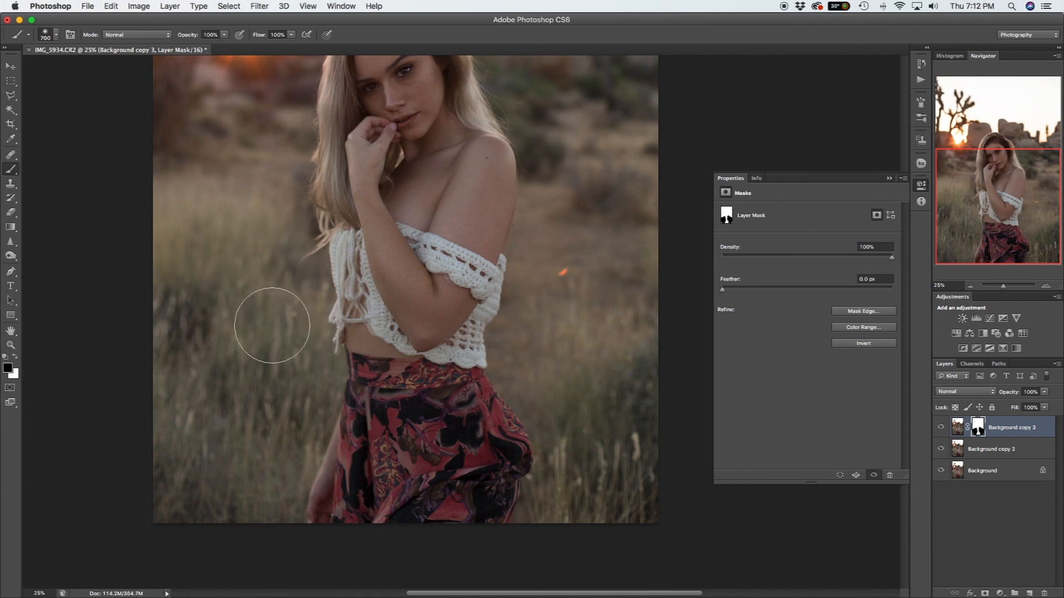
Paint white on the mask with a 400 px brush to restore the reshaping on the open-laced side of the waist.
{"action": "key", "text": "["}
{"action": "key", "text": "bracketleft"}
{"action": "key", "text": "bracketleft"}
{"action": "scroll", "coordinate": [13, 374], "scroll_direction": "right", "scroll_amount": 1}
{"action": "scroll", "coordinate": [14, 374], "scroll_direction": "up", "scroll_amount": 1}
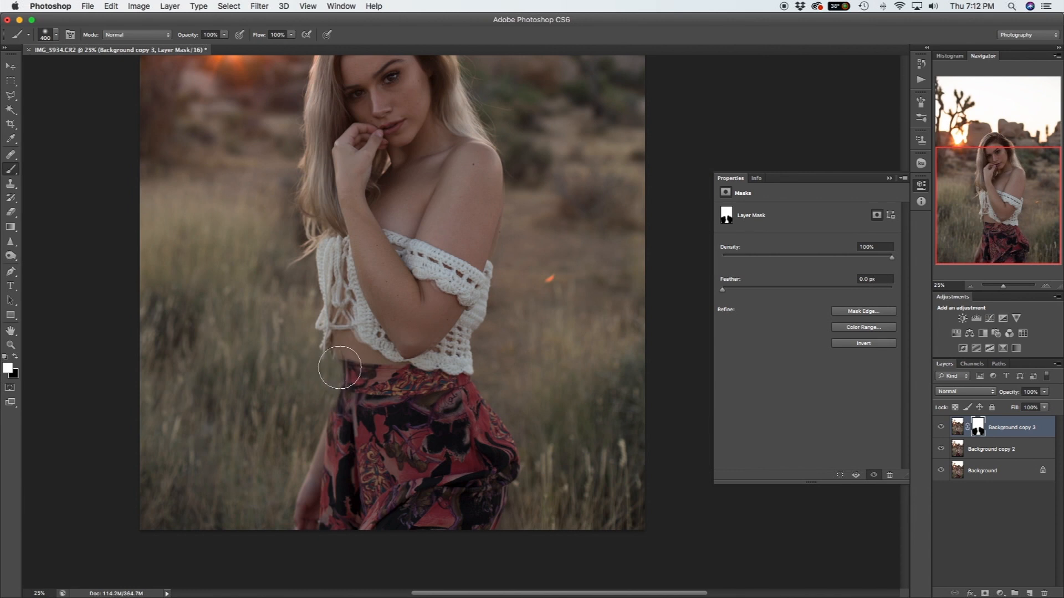
{"action": "scroll", "coordinate": [327, 308], "scroll_direction": "right", "scroll_amount": 2}
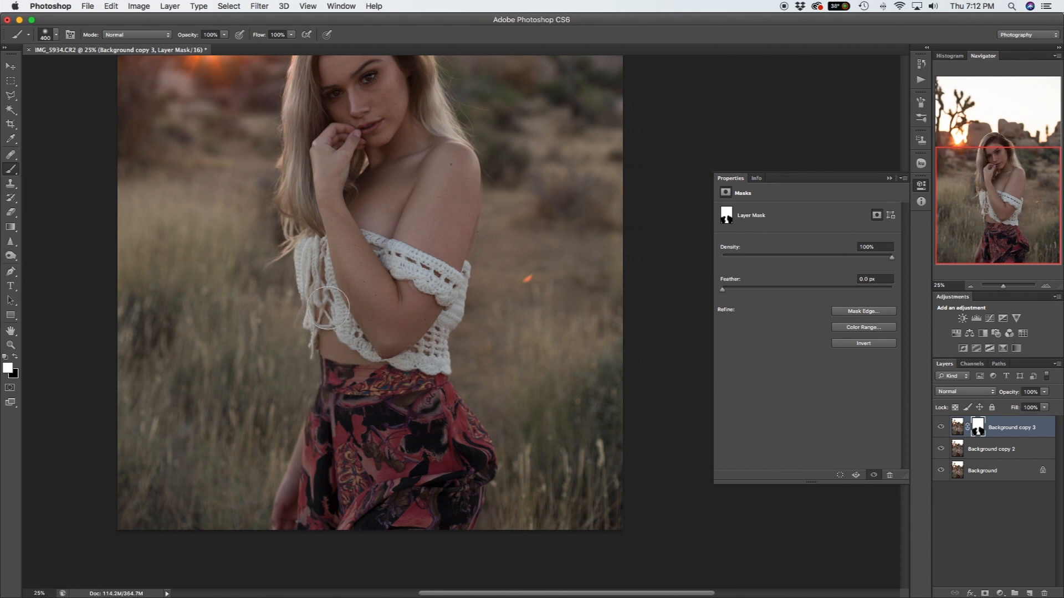
{"action": "scroll", "coordinate": [317, 272], "scroll_direction": "down", "scroll_amount": 1}
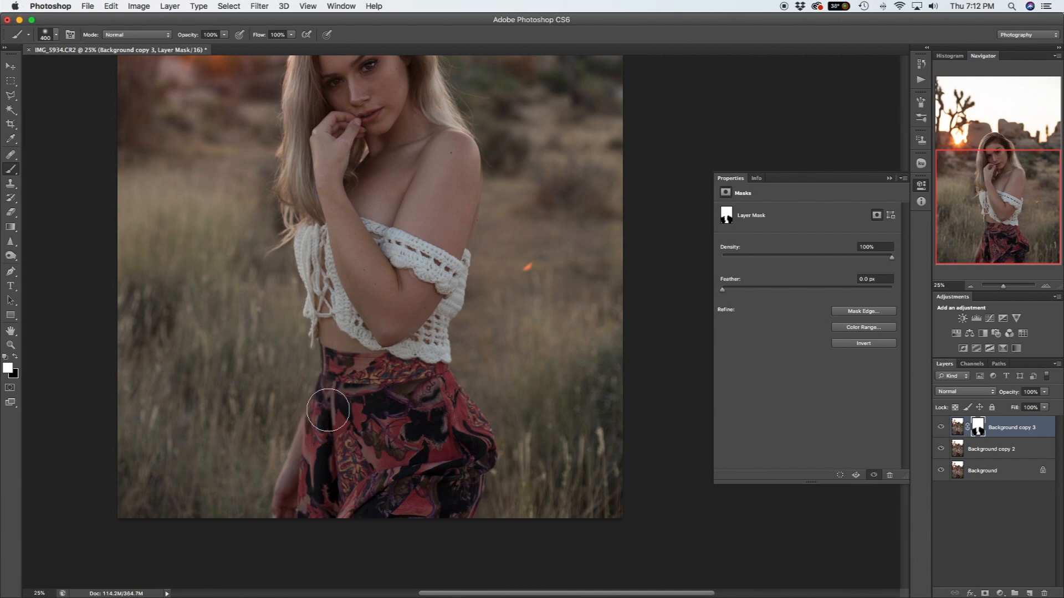
Paint white on the mask along the sleeve side of the crochet top and hip to restore the reshaped outline.
{"action": "left_click_drag", "start_coordinate": [431, 360], "coordinate": [461, 244]}
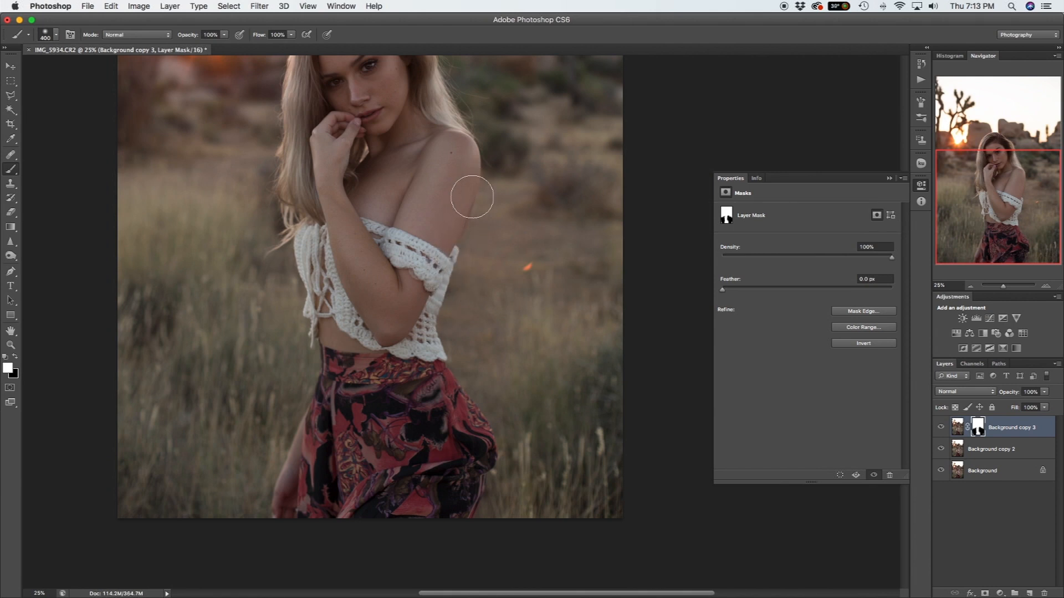
{"action": "scroll", "coordinate": [441, 256], "scroll_direction": "down", "scroll_amount": 1}
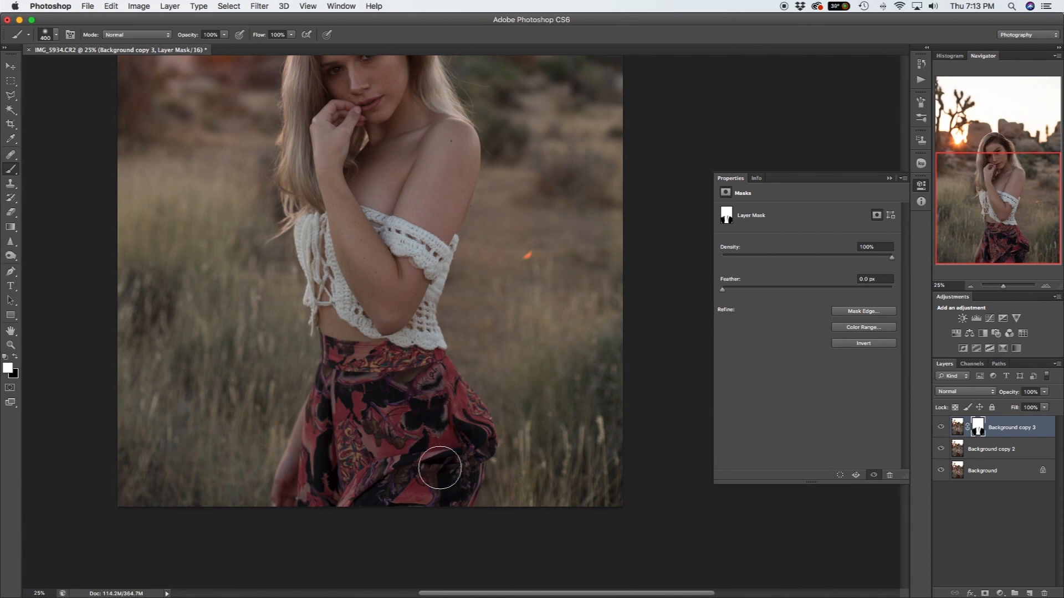
{"action": "mouse_move", "coordinate": [485, 450]}
{"action": "left_mouse_down"}
{"action": "mouse_move", "coordinate": [488, 415]}
{"action": "mouse_move", "coordinate": [467, 377]}
{"action": "left_mouse_up"}
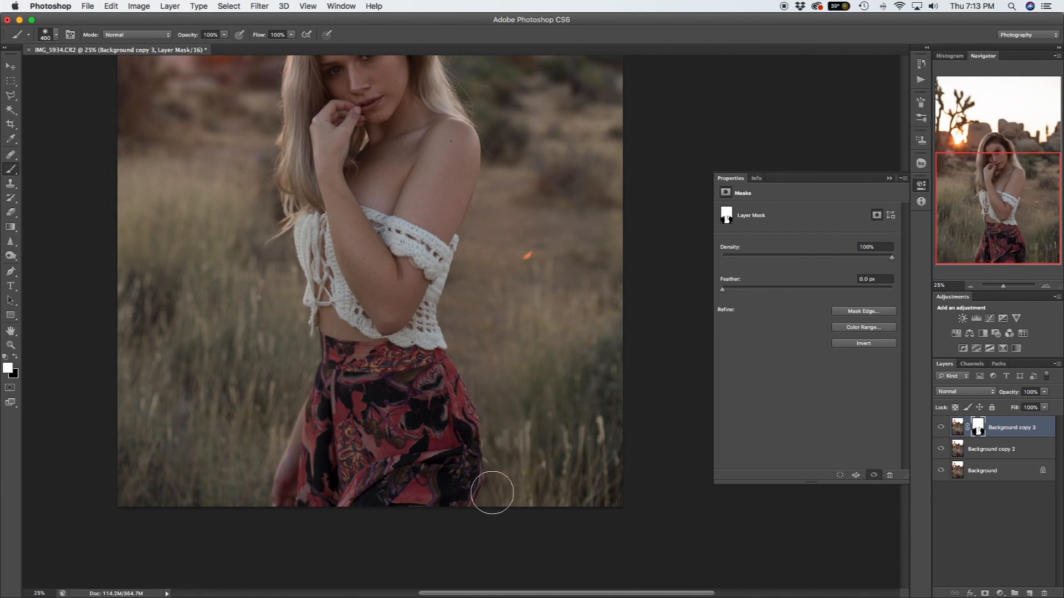
Paint black on the mask along the outer hip of the skirt to bring back its original outline, and undo the last dab.
{"action": "key", "text": "z"}
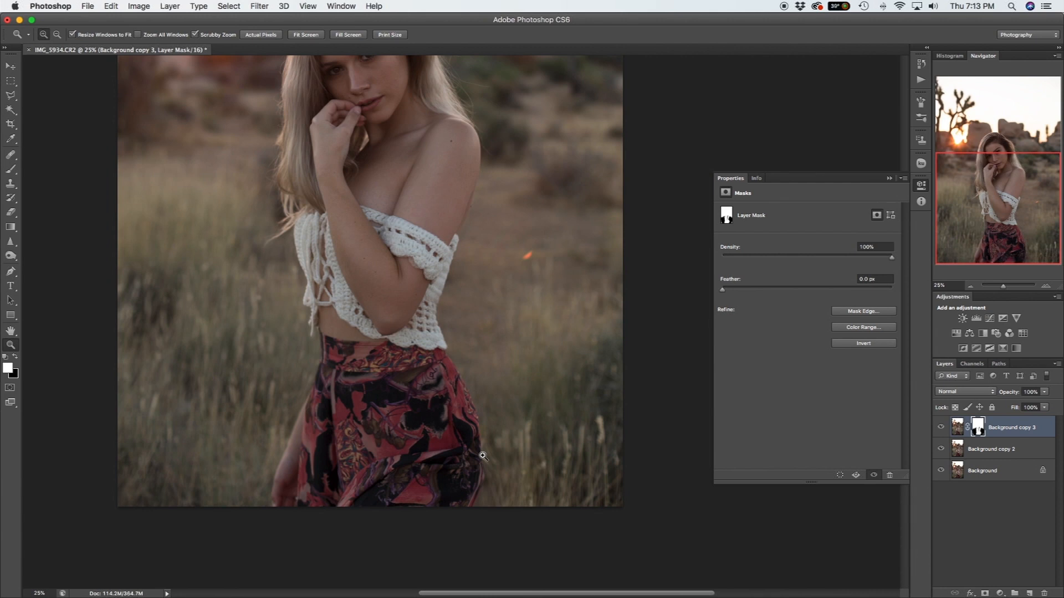
{"action": "key", "text": "b"}
{"action": "mouse_move", "coordinate": [482, 456]}
{"action": "left_mouse_down"}
{"action": "mouse_move", "coordinate": [463, 493]}
{"action": "mouse_move", "coordinate": [476, 420]}
{"action": "mouse_move", "coordinate": [450, 387]}
{"action": "mouse_move", "coordinate": [445, 428]}
{"action": "mouse_move", "coordinate": [437, 397]}
{"action": "mouse_move", "coordinate": [461, 383]}
{"action": "mouse_move", "coordinate": [439, 391]}
{"action": "left_mouse_up"}
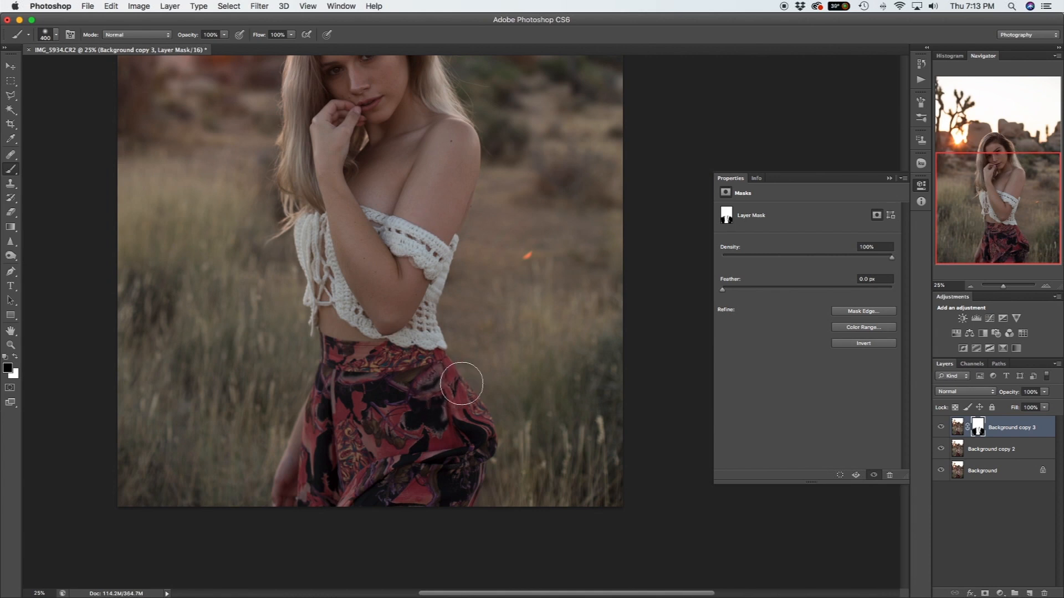
{"action": "left_click", "coordinate": [427, 409]}
{"action": "key", "text": "ctrl+z"}
Compare the whole figure at 12.5% zoom with and without Background copy 3.
{"action": "key", "text": "z"}
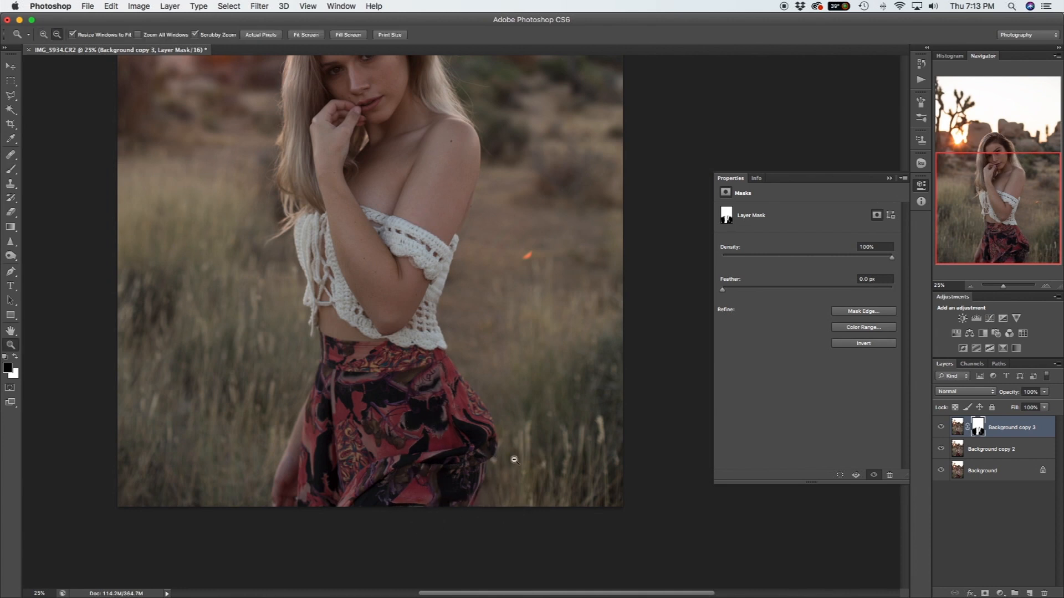
{"action": "left_click", "coordinate": [567, 542], "text": "alt"}
{"action": "left_click", "coordinate": [567, 541], "text": "alt"}
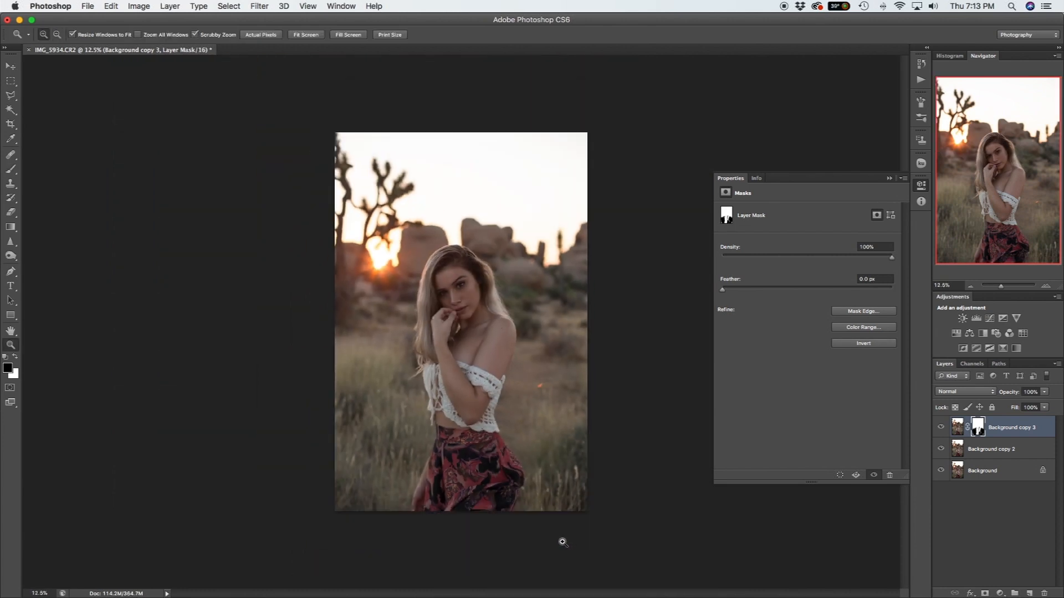
{"action": "left_click", "coordinate": [941, 428]}
{"action": "left_click", "coordinate": [942, 428]}
{"action": "left_click", "coordinate": [942, 428]}
{"action": "left_click", "coordinate": [941, 428]}
{"action": "left_click", "coordinate": [941, 428]}
{"action": "left_click", "coordinate": [941, 428]}
{"action": "left_click", "coordinate": [942, 428]}
{"action": "left_click", "coordinate": [941, 428]}
Inspect the waist and skirt at 33.3% zoom and repeat the whole-figure comparison with Background copy 3 hidden and shown.
{"action": "left_click", "coordinate": [445, 444]}
{"action": "scroll", "coordinate": [444, 444], "scroll_direction": "down", "scroll_amount": 3}
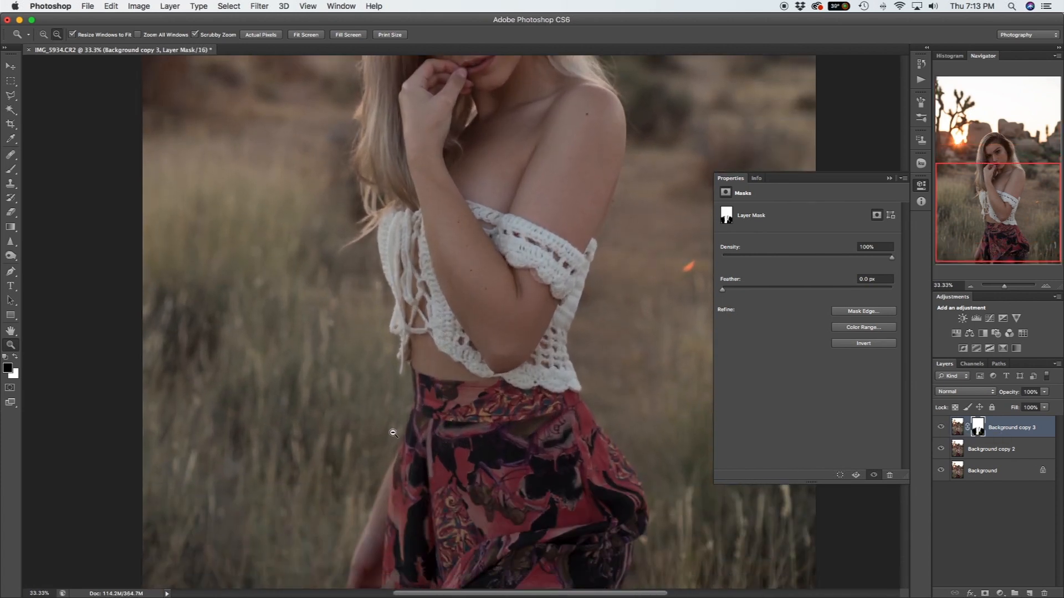
{"action": "left_click", "coordinate": [569, 518], "text": "alt"}
{"action": "left_click", "coordinate": [569, 518], "text": "alt"}
{"action": "left_click", "coordinate": [569, 518], "text": "alt"}
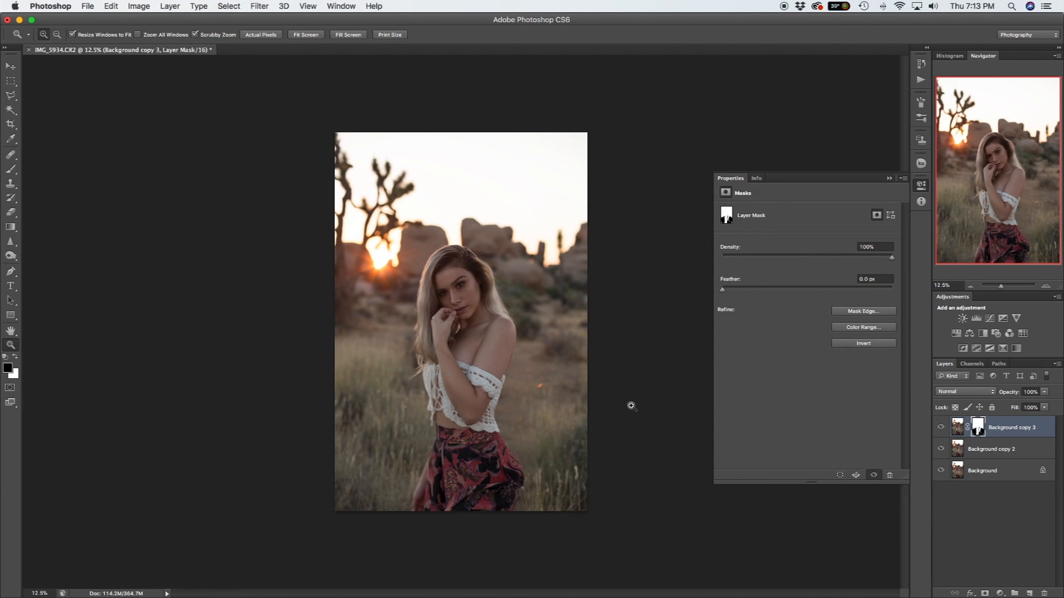
{"action": "left_click", "coordinate": [941, 427]}
{"action": "left_click", "coordinate": [941, 428]}
{"action": "left_click", "coordinate": [940, 428]}
{"action": "left_click", "coordinate": [941, 428]}
{"action": "left_click", "coordinate": [940, 427]}
{"action": "left_click", "coordinate": [941, 428]}
{"action": "left_click", "coordinate": [941, 427]}
{"action": "left_click", "coordinate": [940, 428]}
{"action": "left_click", "coordinate": [941, 428]}
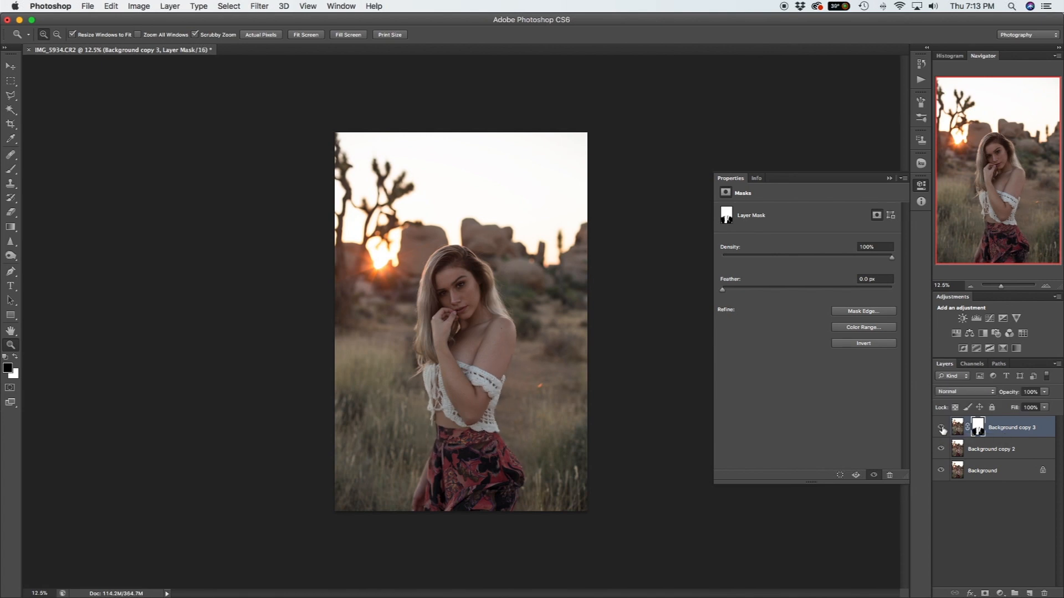
Duplicate the Background copy 2 layer and merge the duplicate with the masked Background copy 3.
{"action": "left_click", "coordinate": [1000, 452]}
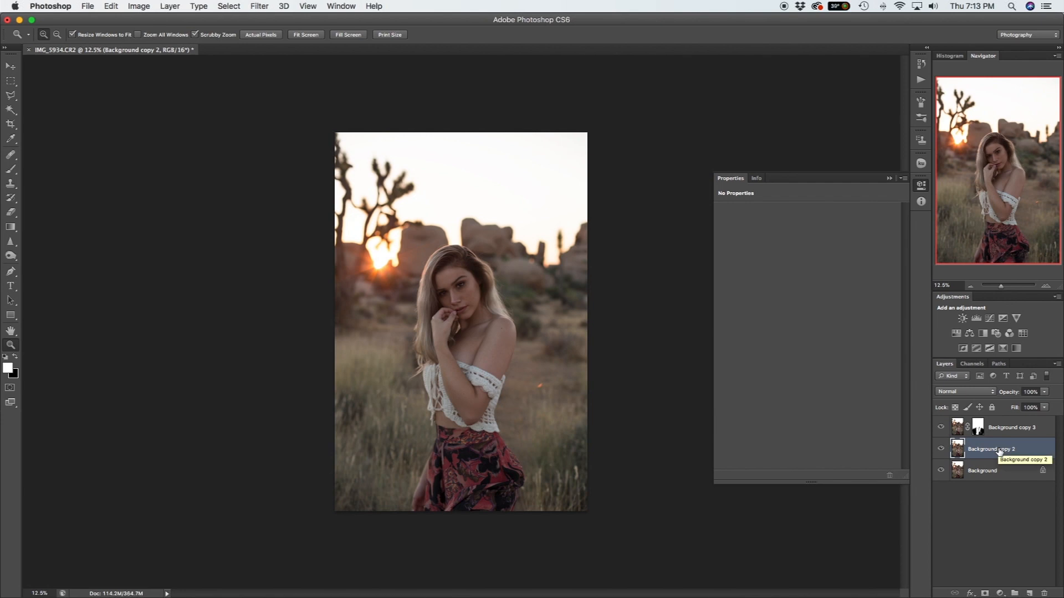
{"action": "key", "text": "super+j"}
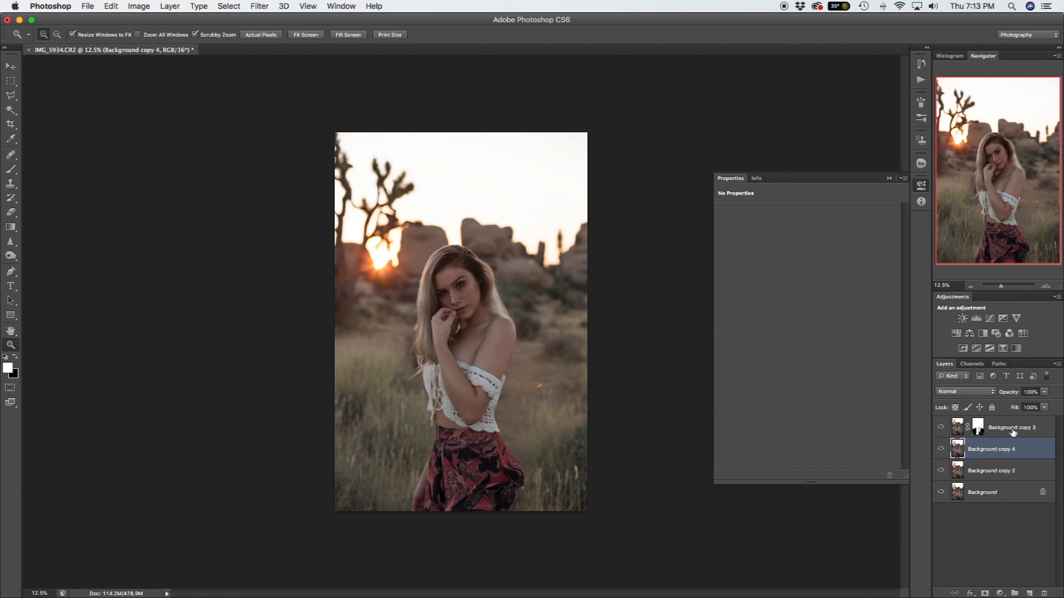
{"action": "left_click", "coordinate": [1013, 432], "text": "shift"}
{"action": "right_click", "coordinate": [1007, 429]}
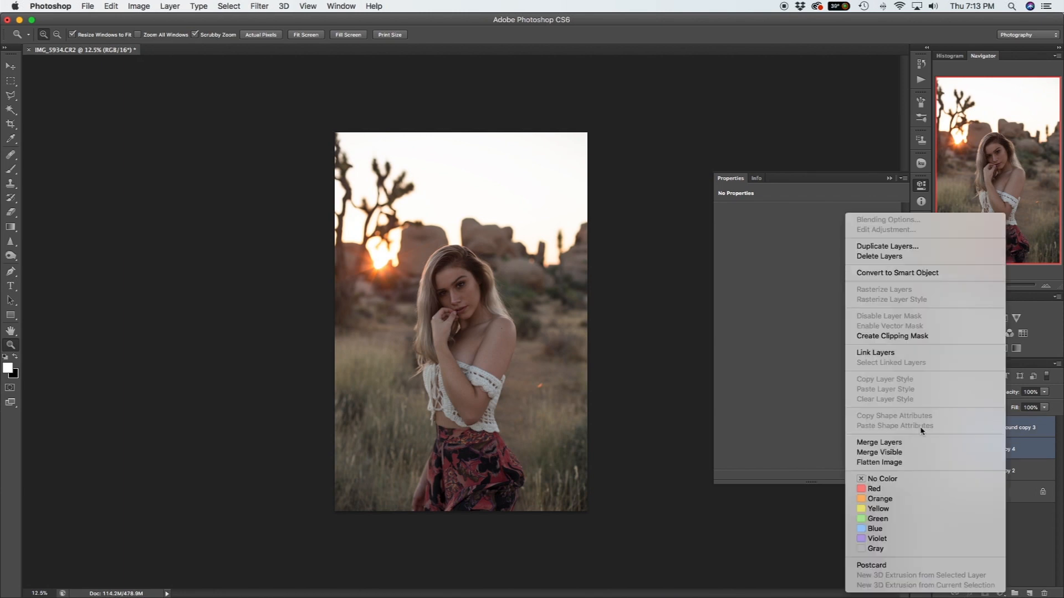
{"action": "left_click", "coordinate": [903, 442]}
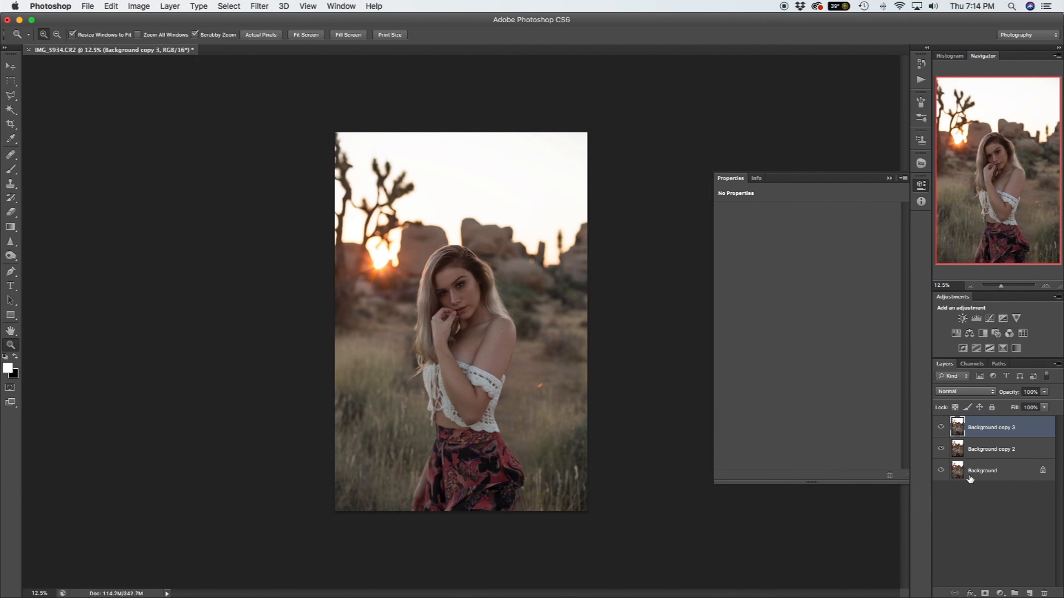
Add a Levels adjustment layer with the shadow input at 4 and the midtones at 1.99.
{"action": "left_click", "coordinate": [1000, 593]}
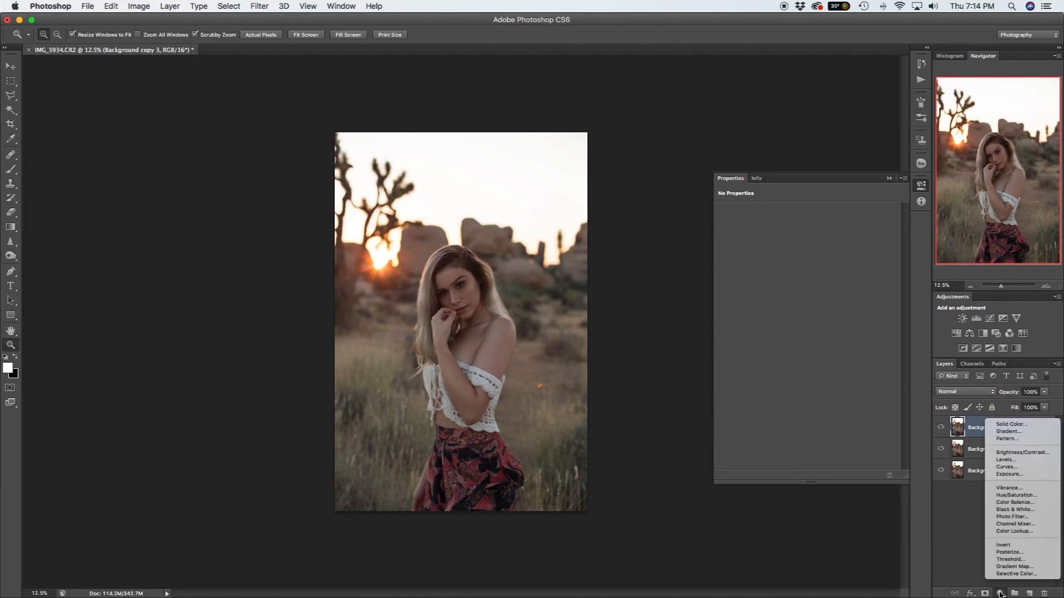
{"action": "left_click", "coordinate": [1016, 461]}
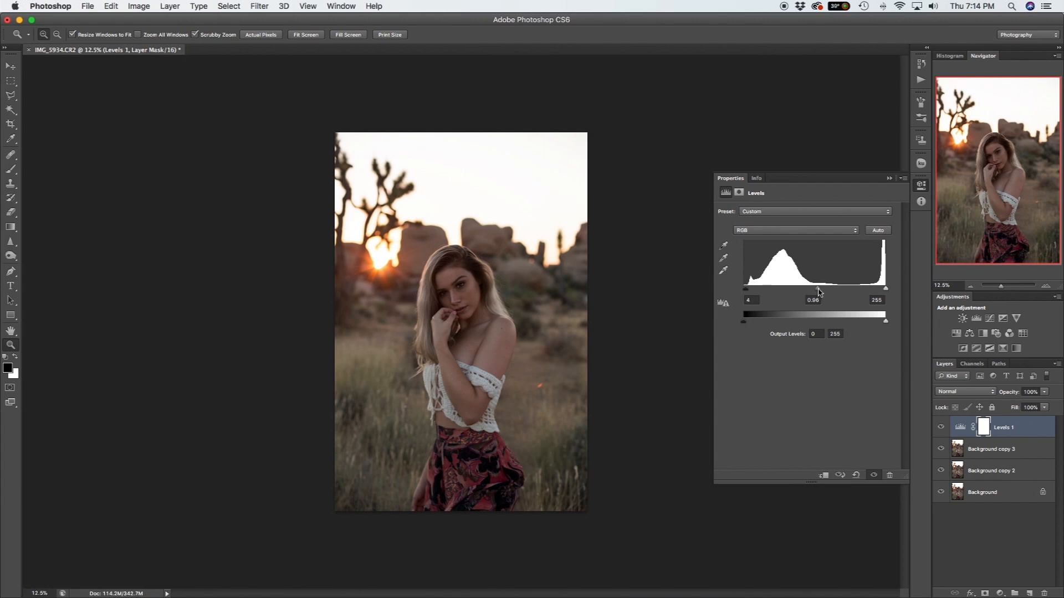
{"action": "left_click_drag", "start_coordinate": [818, 288], "coordinate": [782, 293]}
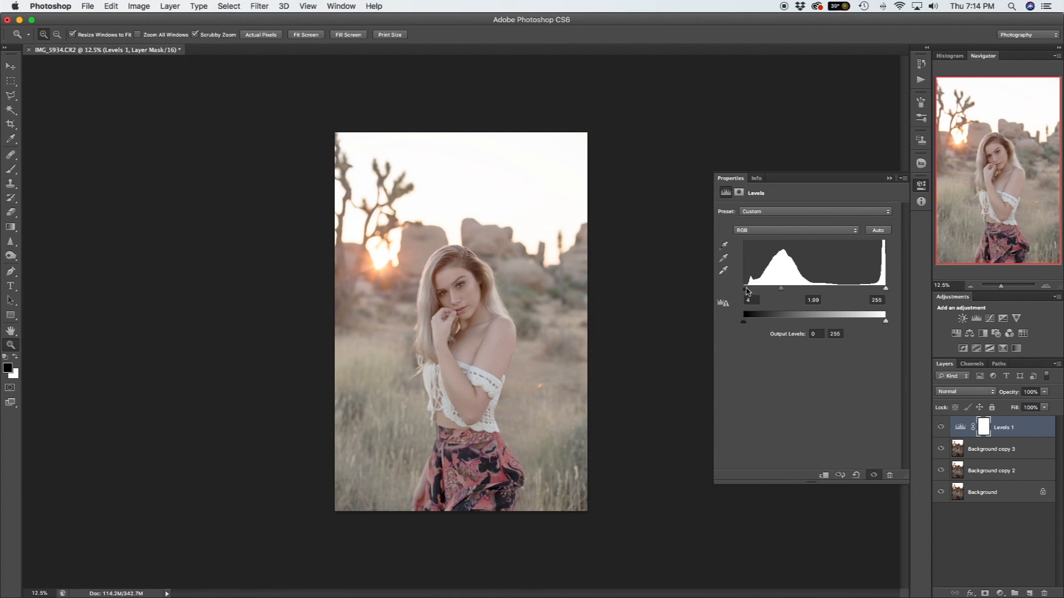
Add a Brightness/Contrast adjustment layer, place it directly below Levels 1, and set its brightness to 93.
{"action": "left_click", "coordinate": [1000, 593]}
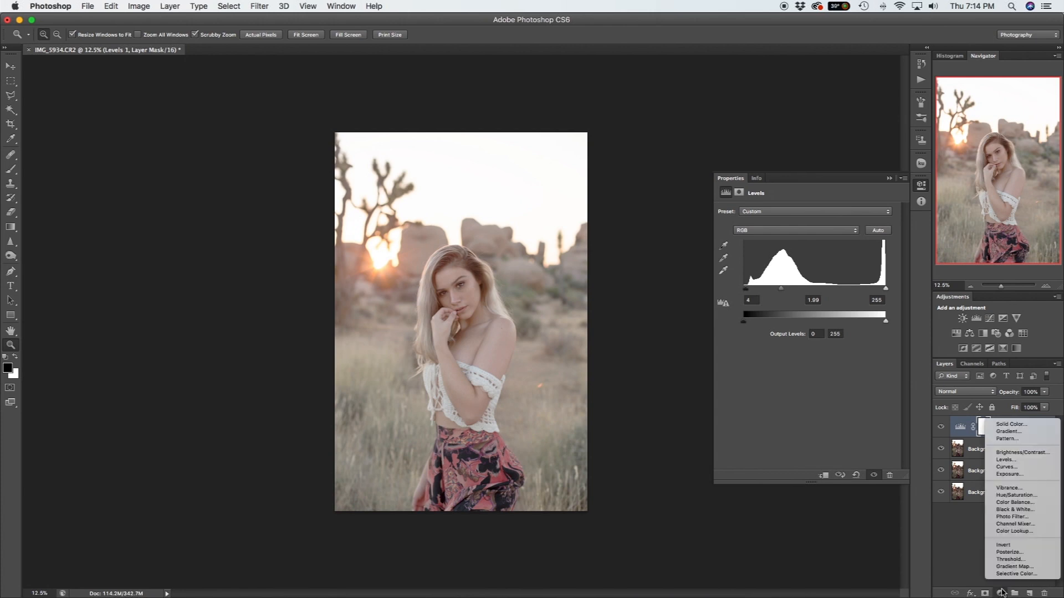
{"action": "left_click", "coordinate": [1020, 452]}
{"action": "left_click_drag", "start_coordinate": [1012, 432], "coordinate": [1006, 454]}
{"action": "left_click_drag", "start_coordinate": [834, 239], "coordinate": [860, 240]}
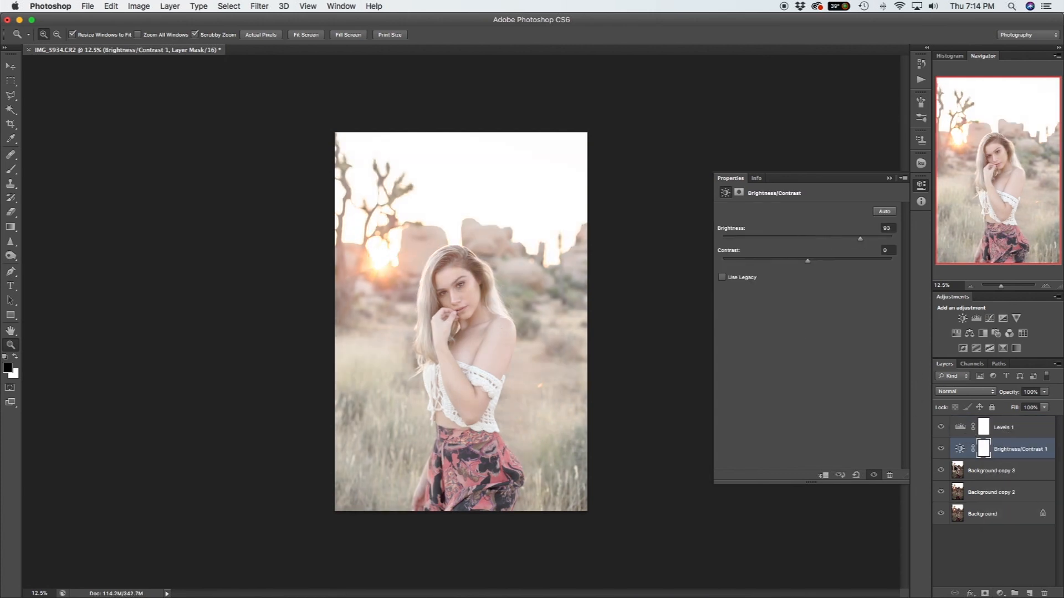
Try shadow inputs of 0 and 15 on the Levels 1 layer with the brightened image.
{"action": "left_click", "coordinate": [963, 430]}
{"action": "left_click_drag", "start_coordinate": [748, 291], "coordinate": [737, 292]}
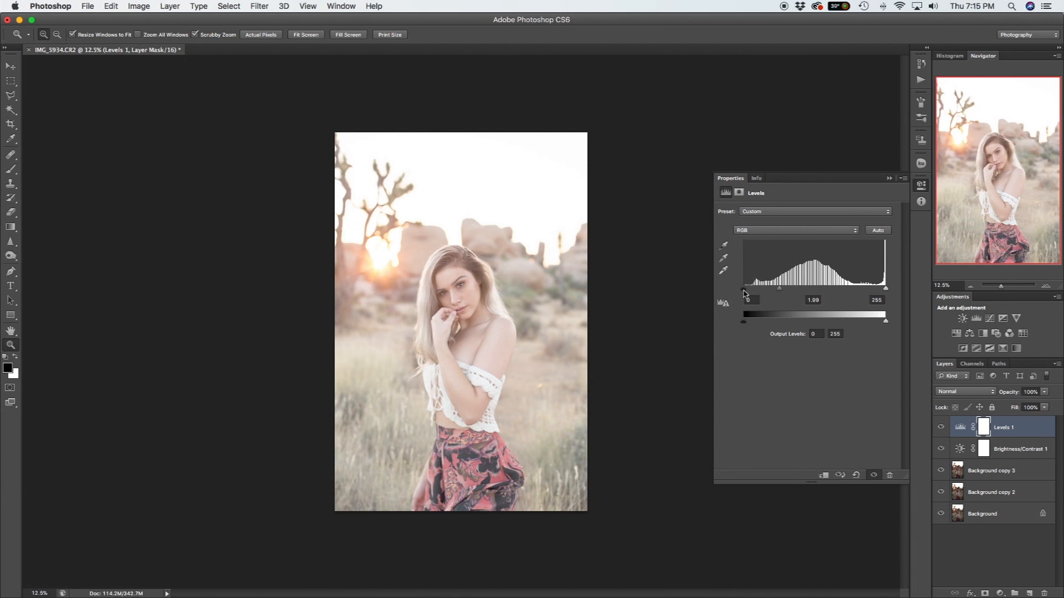
{"action": "left_click_drag", "start_coordinate": [745, 292], "coordinate": [753, 293]}
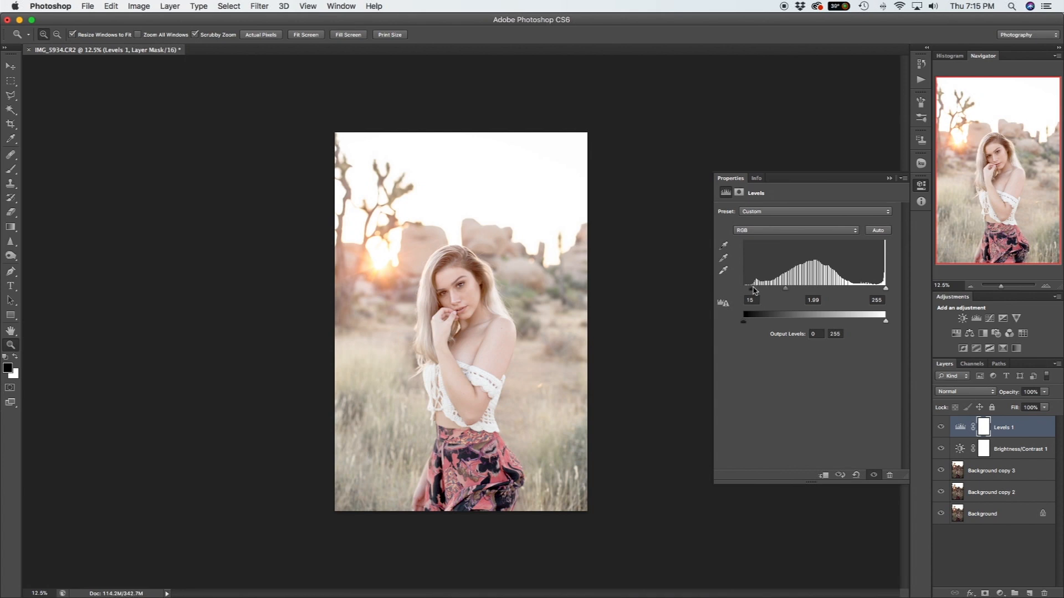
{"action": "left_click_drag", "start_coordinate": [752, 291], "coordinate": [734, 293]}
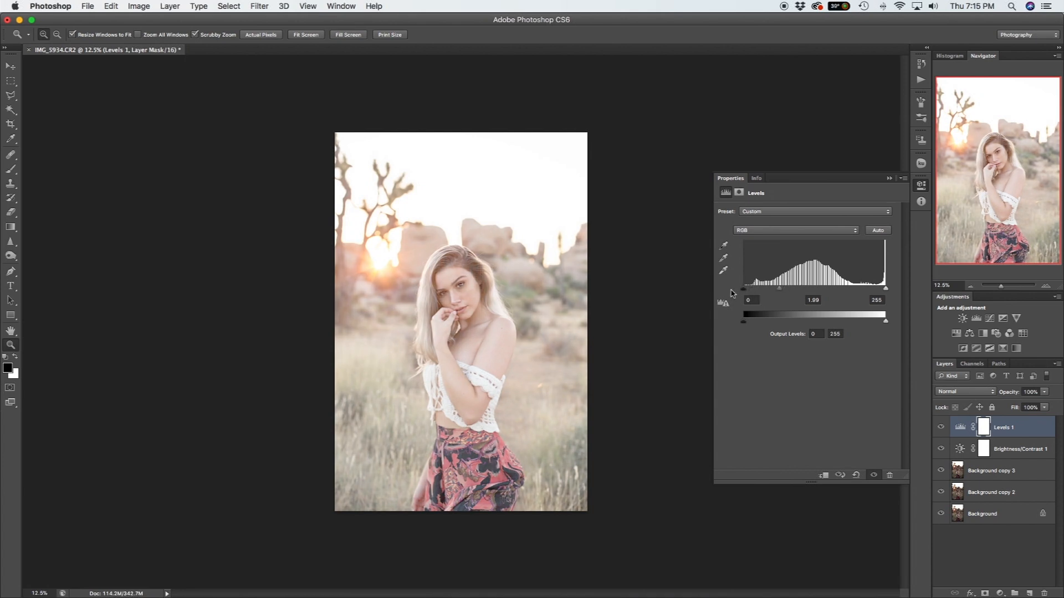
{"action": "left_click_drag", "start_coordinate": [744, 290], "coordinate": [753, 290]}
Delete the Brightness/Contrast layer below Levels 1.
{"action": "left_click", "coordinate": [1031, 453]}
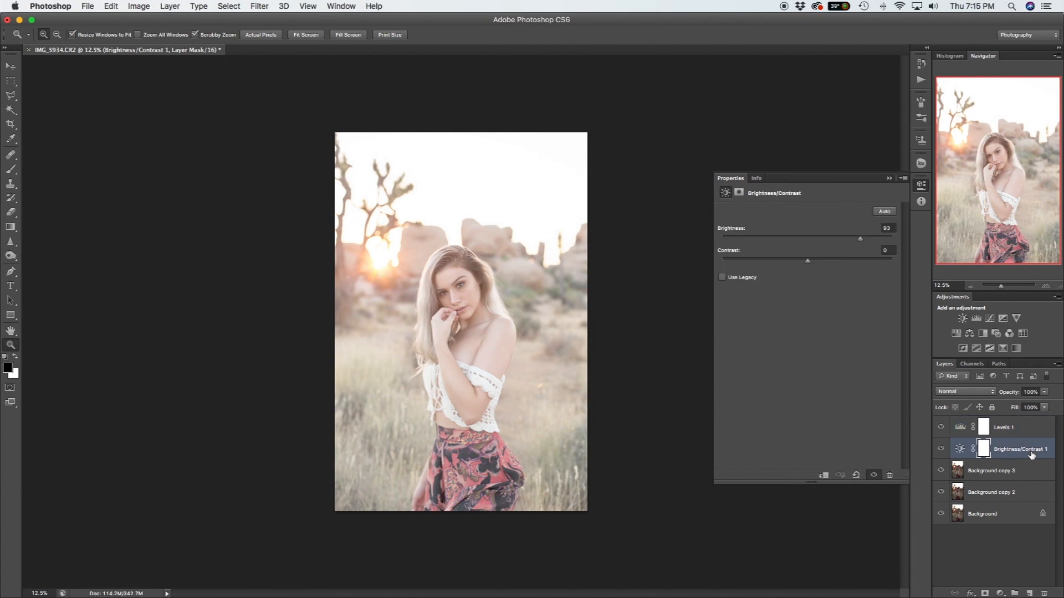
{"action": "key", "text": "Delete"}
Try a highlight input of 170 on the Levels 1 layer and return it to 255.
{"action": "left_click", "coordinate": [965, 431]}
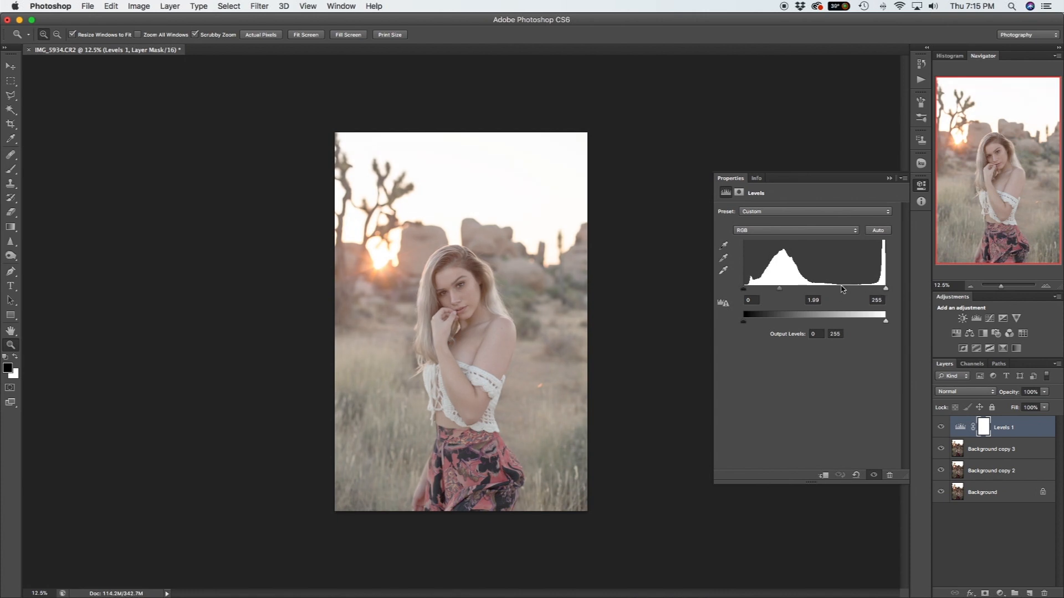
{"action": "left_click_drag", "start_coordinate": [885, 288], "coordinate": [841, 289]}
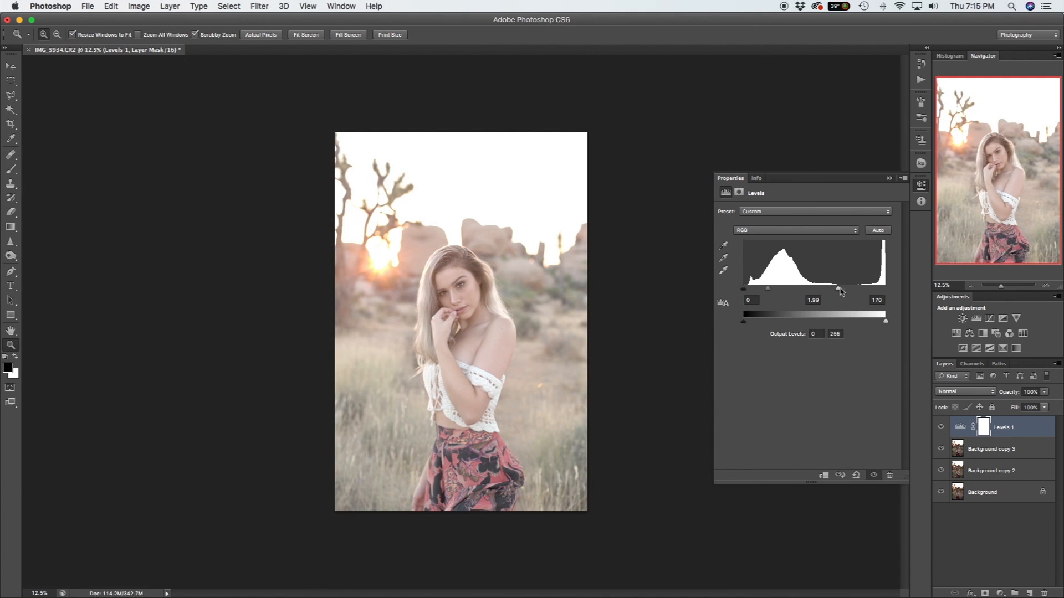
{"action": "left_click_drag", "start_coordinate": [838, 289], "coordinate": [910, 298]}
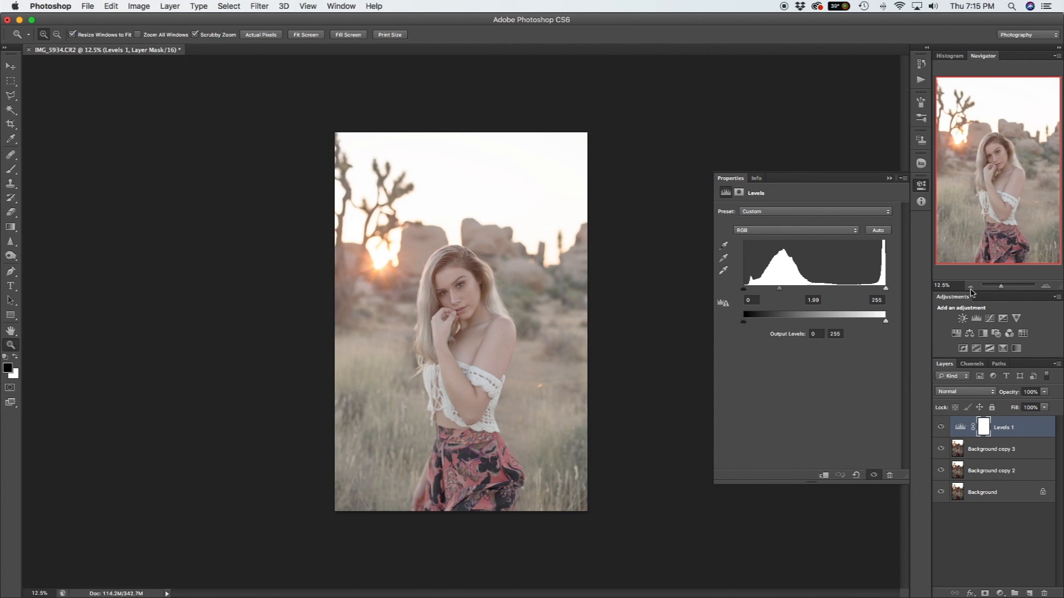
Set the Levels 1 midtones to 1.25 and the shadow input to 5, and collapse its settings.
{"action": "left_click_drag", "start_coordinate": [779, 289], "coordinate": [802, 290]}
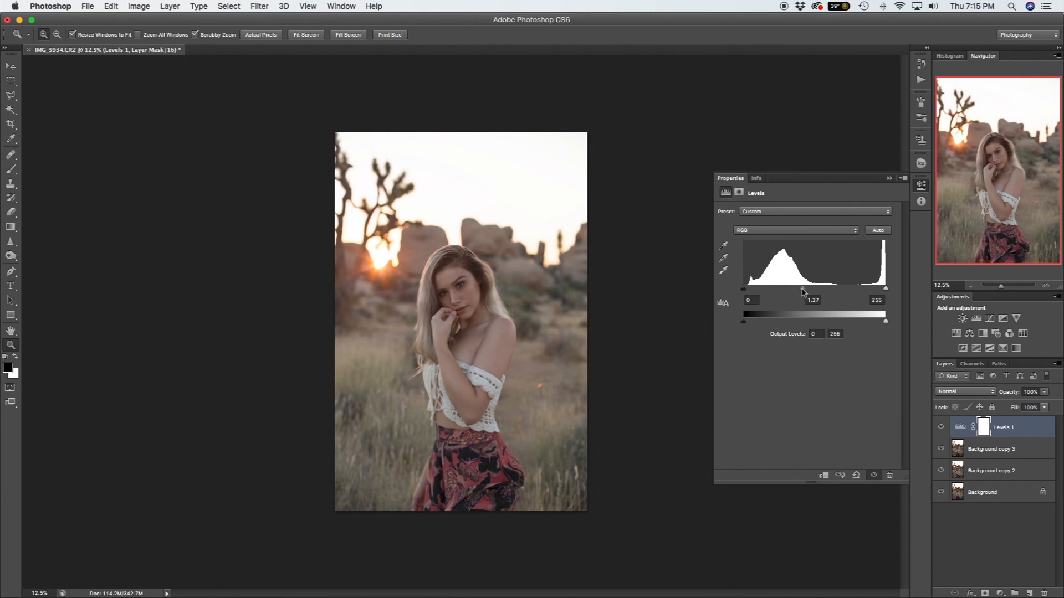
{"action": "left_click_drag", "start_coordinate": [800, 293], "coordinate": [748, 291]}
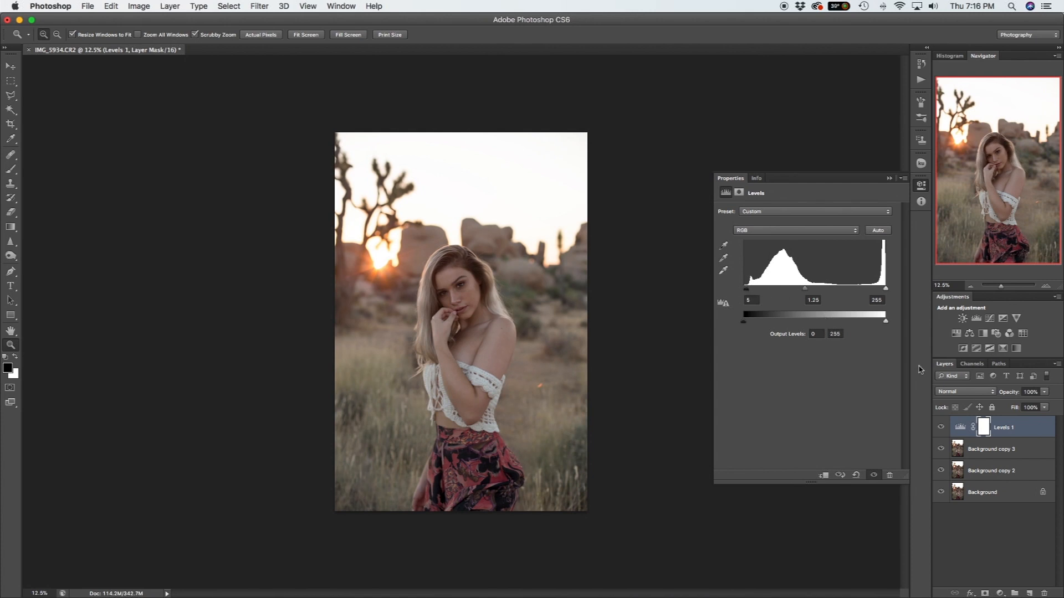
{"action": "left_click", "coordinate": [889, 179]}
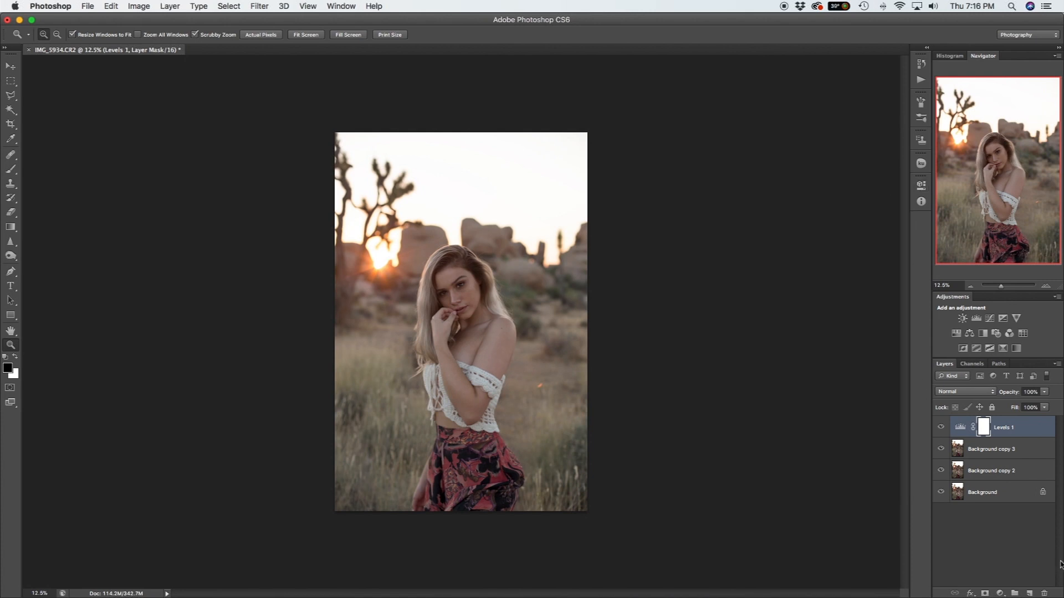
Add a Brightness/Contrast adjustment layer above Levels 1 and apply its automatic correction.
{"action": "left_click", "coordinate": [1000, 594]}
{"action": "left_click", "coordinate": [1028, 452]}
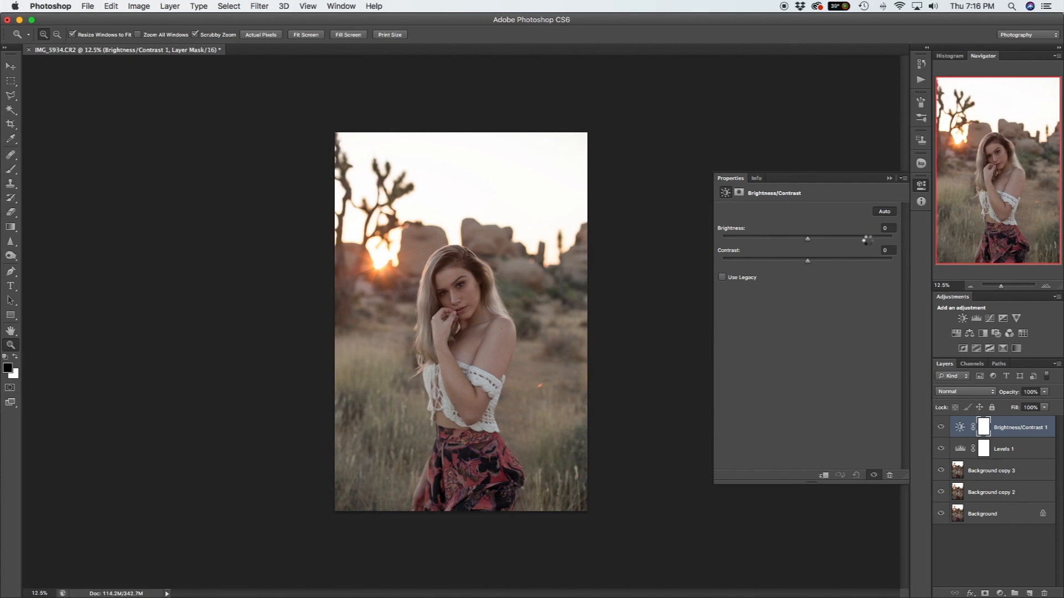
{"action": "left_click", "coordinate": [885, 211]}
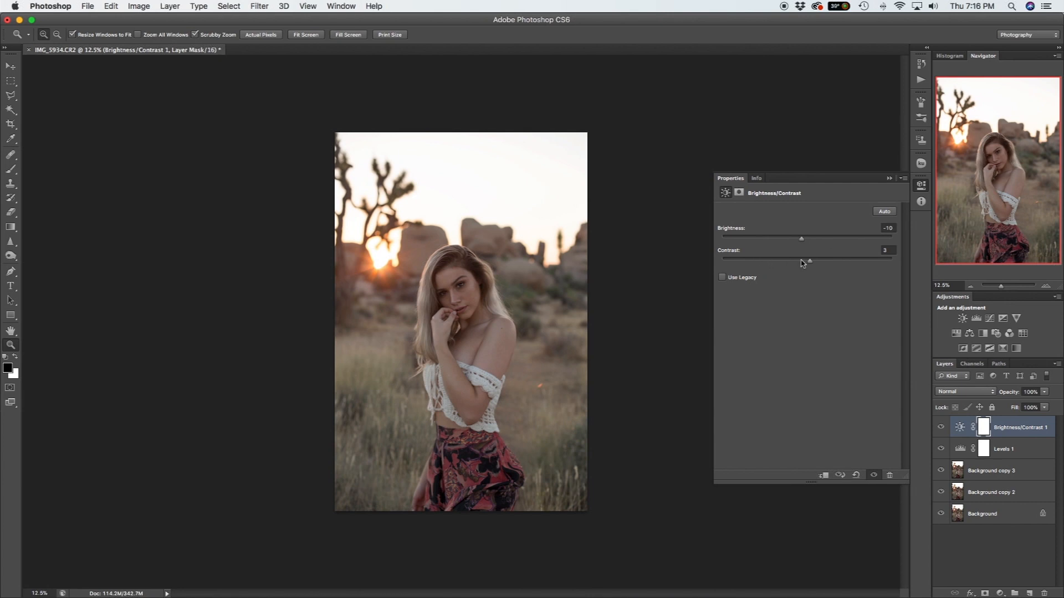
Compare the image with the Brightness/Contrast layer hidden and shown, leaving the layer hidden.
{"action": "left_click", "coordinate": [874, 475]}
{"action": "left_click", "coordinate": [875, 476]}
{"action": "left_click", "coordinate": [874, 476]}
{"action": "left_click", "coordinate": [875, 476]}
{"action": "left_click", "coordinate": [875, 475]}
{"action": "left_click", "coordinate": [875, 476]}
{"action": "left_click", "coordinate": [874, 475]}
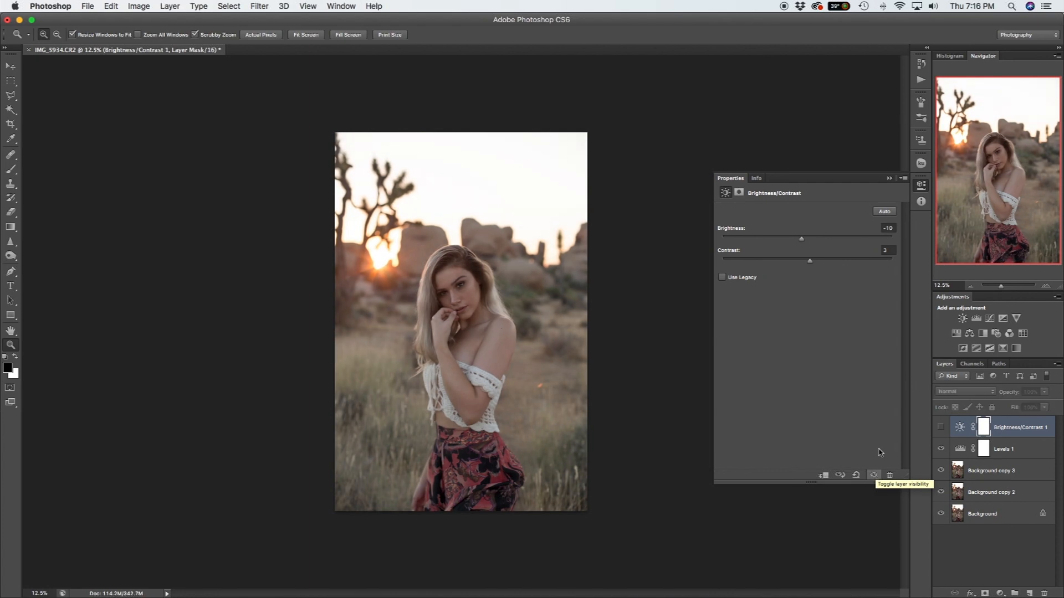
Show the Brightness/Contrast layer and adjust its brightness to 15 and its contrast to 0.
{"action": "mouse_move", "coordinate": [810, 260]}
{"action": "left_mouse_down"}
{"action": "mouse_move", "coordinate": [798, 263]}
{"action": "mouse_move", "coordinate": [807, 240]}
{"action": "mouse_move", "coordinate": [841, 242]}
{"action": "mouse_move", "coordinate": [813, 244]}
{"action": "left_mouse_up"}
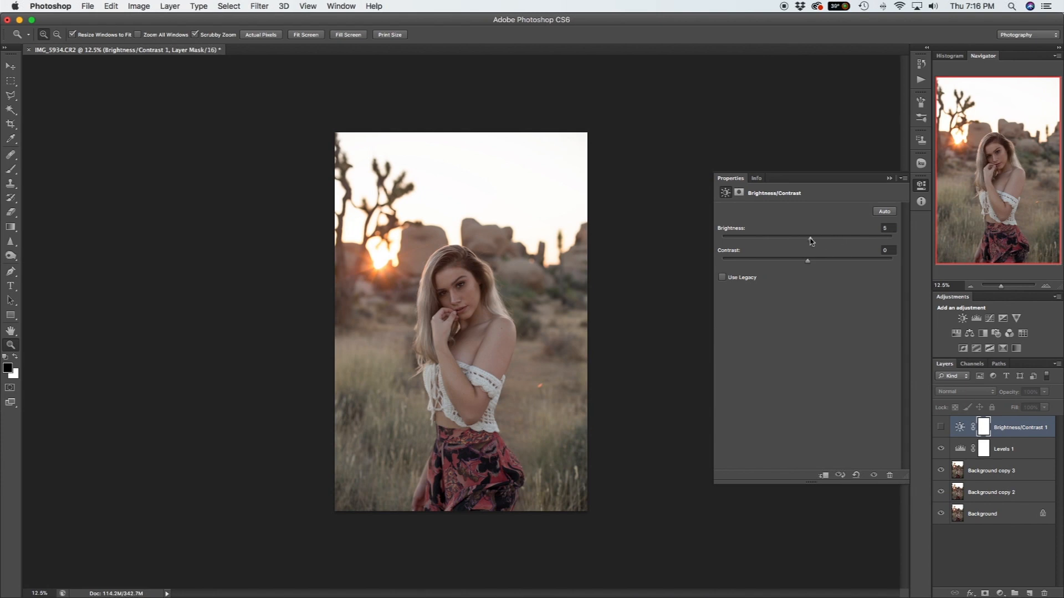
{"action": "left_click_drag", "start_coordinate": [811, 241], "coordinate": [839, 242]}
{"action": "left_click", "coordinate": [940, 427]}
{"action": "mouse_move", "coordinate": [816, 243]}
{"action": "left_mouse_down"}
{"action": "mouse_move", "coordinate": [843, 240]}
{"action": "mouse_move", "coordinate": [776, 238]}
{"action": "mouse_move", "coordinate": [836, 238]}
{"action": "mouse_move", "coordinate": [805, 245]}
{"action": "mouse_move", "coordinate": [827, 246]}
{"action": "left_mouse_up"}
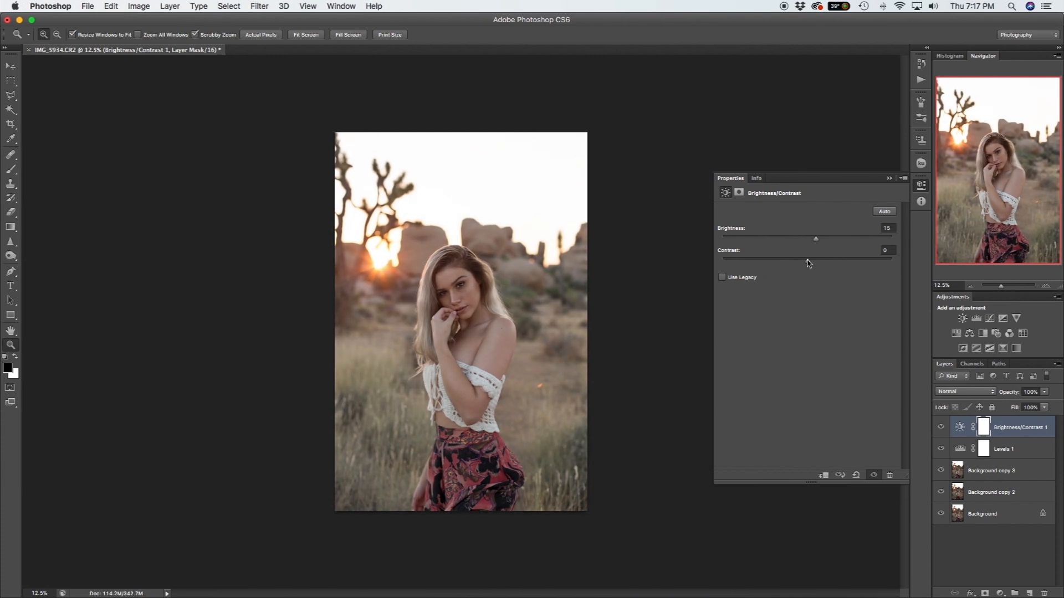
{"action": "mouse_move", "coordinate": [812, 264]}
{"action": "left_mouse_down"}
{"action": "mouse_move", "coordinate": [764, 264]}
{"action": "mouse_move", "coordinate": [843, 264]}
{"action": "mouse_move", "coordinate": [798, 264]}
{"action": "mouse_move", "coordinate": [823, 265]}
{"action": "mouse_move", "coordinate": [797, 266]}
{"action": "mouse_move", "coordinate": [820, 272]}
{"action": "mouse_move", "coordinate": [807, 274]}
{"action": "left_mouse_up"}
{"action": "left_click_drag", "start_coordinate": [816, 239], "coordinate": [815, 241]}
{"action": "left_click", "coordinate": [890, 179]}
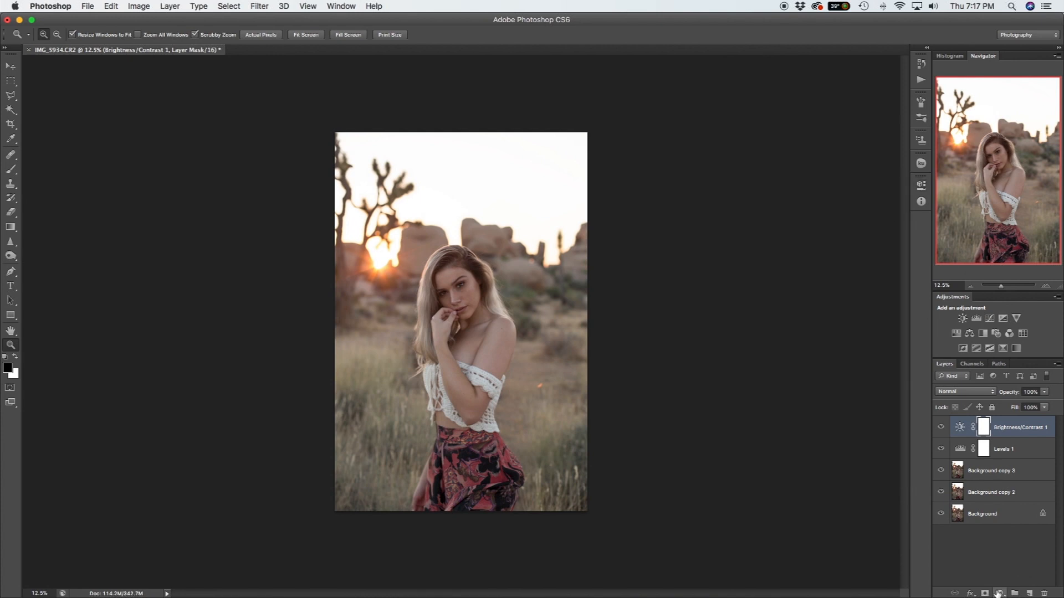
Add a Hue/Saturation layer, begin masking the woman's shoulder with a black 400 px brush, and set the hue to -180.
{"action": "left_click", "coordinate": [1000, 593]}
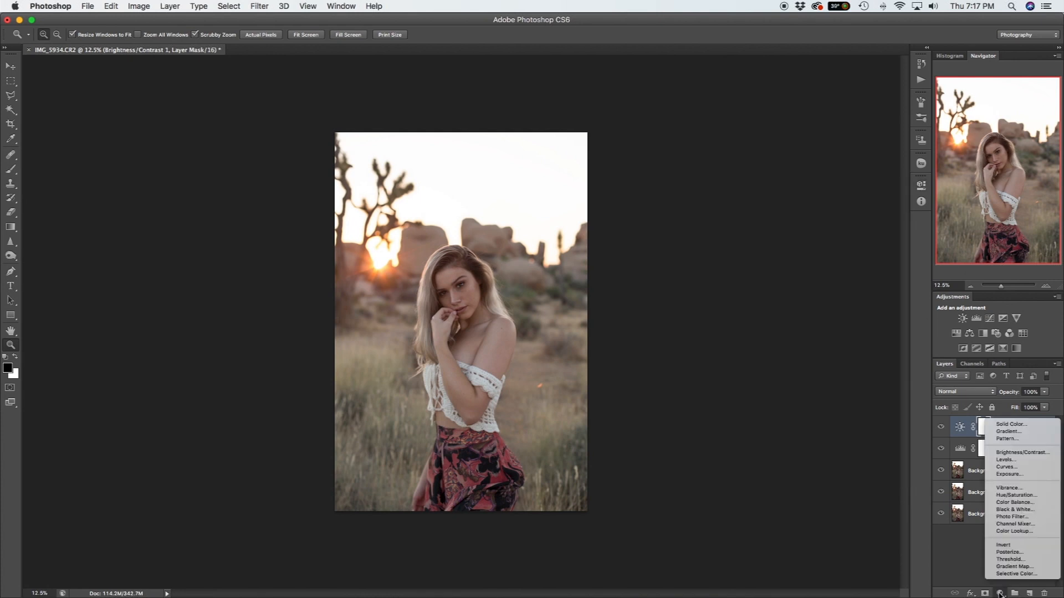
{"action": "left_click", "coordinate": [1021, 496]}
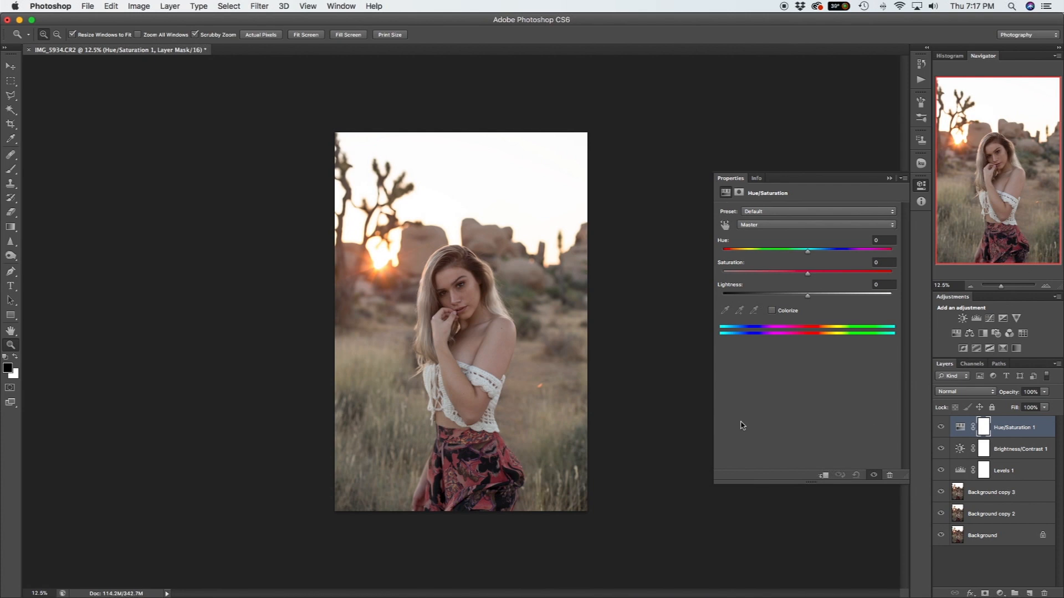
{"action": "key", "text": "b"}
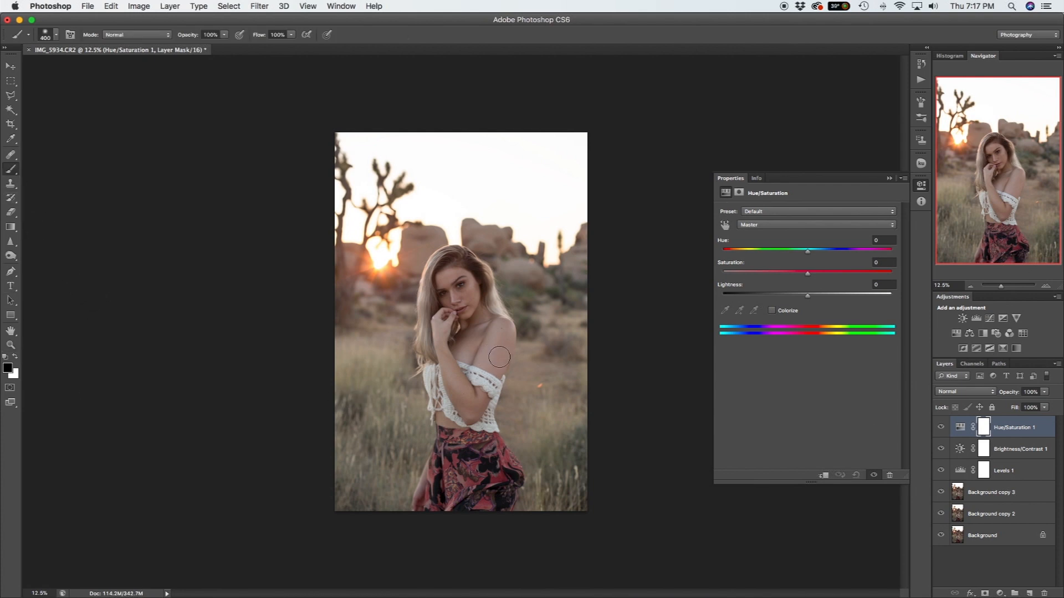
{"action": "mouse_move", "coordinate": [487, 369]}
{"action": "left_mouse_down"}
{"action": "mouse_move", "coordinate": [493, 338]}
{"action": "mouse_move", "coordinate": [488, 365]}
{"action": "mouse_move", "coordinate": [505, 334]}
{"action": "mouse_move", "coordinate": [467, 370]}
{"action": "left_mouse_up"}
{"action": "left_click_drag", "start_coordinate": [809, 250], "coordinate": [686, 250]}
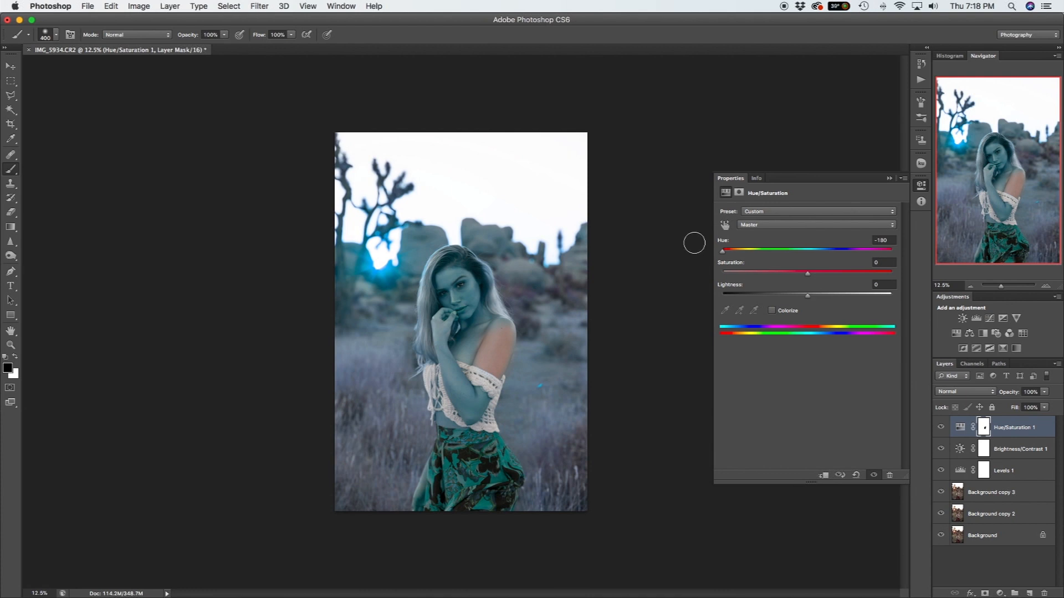
Paint the rest of the woman's skin black on the Hue/Saturation mask and invert the mask.
{"action": "mouse_move", "coordinate": [476, 326]}
{"action": "left_mouse_down"}
{"action": "mouse_move", "coordinate": [505, 333]}
{"action": "mouse_move", "coordinate": [469, 329]}
{"action": "mouse_move", "coordinate": [445, 277]}
{"action": "mouse_move", "coordinate": [476, 295]}
{"action": "mouse_move", "coordinate": [451, 336]}
{"action": "mouse_move", "coordinate": [445, 325]}
{"action": "mouse_move", "coordinate": [455, 382]}
{"action": "mouse_move", "coordinate": [451, 357]}
{"action": "mouse_move", "coordinate": [464, 343]}
{"action": "mouse_move", "coordinate": [455, 382]}
{"action": "mouse_move", "coordinate": [466, 405]}
{"action": "mouse_move", "coordinate": [478, 396]}
{"action": "mouse_move", "coordinate": [473, 410]}
{"action": "mouse_move", "coordinate": [479, 397]}
{"action": "mouse_move", "coordinate": [466, 371]}
{"action": "mouse_move", "coordinate": [461, 411]}
{"action": "mouse_move", "coordinate": [447, 417]}
{"action": "mouse_move", "coordinate": [440, 396]}
{"action": "mouse_move", "coordinate": [462, 418]}
{"action": "mouse_move", "coordinate": [472, 411]}
{"action": "mouse_move", "coordinate": [441, 402]}
{"action": "mouse_move", "coordinate": [441, 367]}
{"action": "mouse_move", "coordinate": [474, 404]}
{"action": "mouse_move", "coordinate": [505, 351]}
{"action": "mouse_move", "coordinate": [494, 370]}
{"action": "mouse_move", "coordinate": [465, 362]}
{"action": "left_mouse_up"}
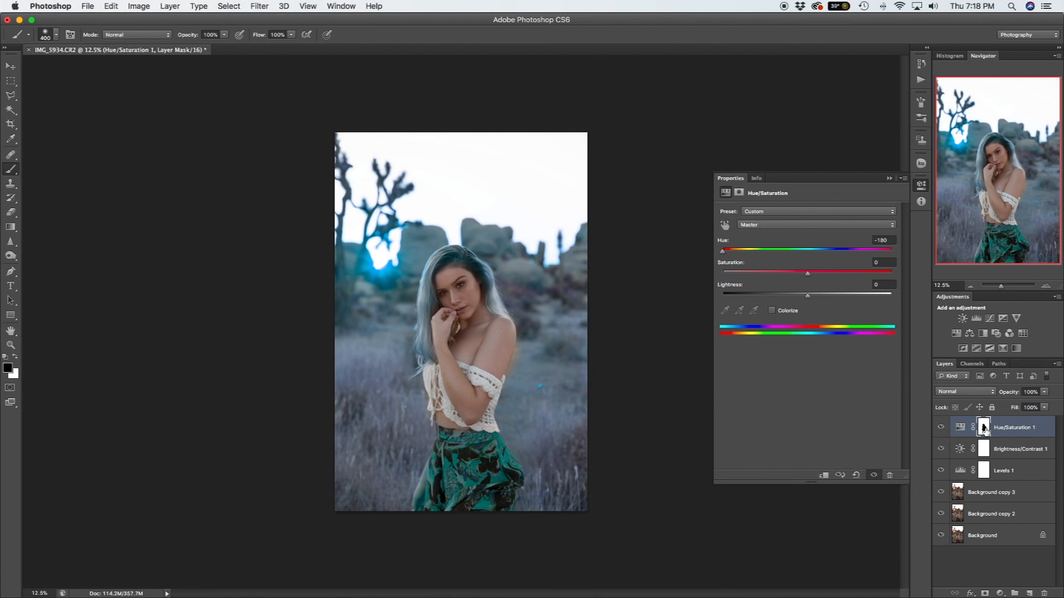
{"action": "key", "text": "super+i"}
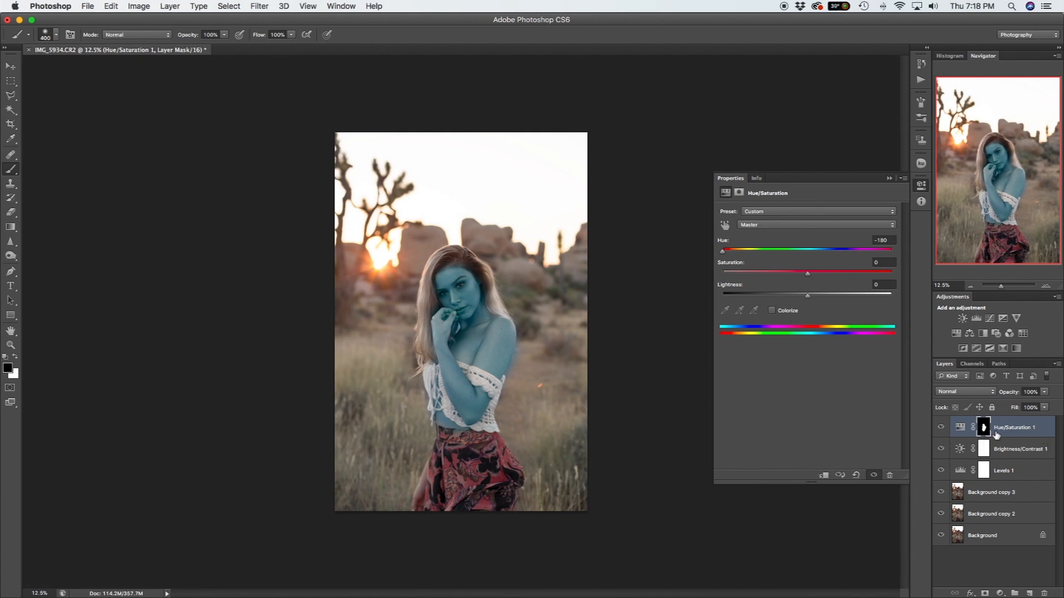
{"action": "left_click", "coordinate": [170, 6]}
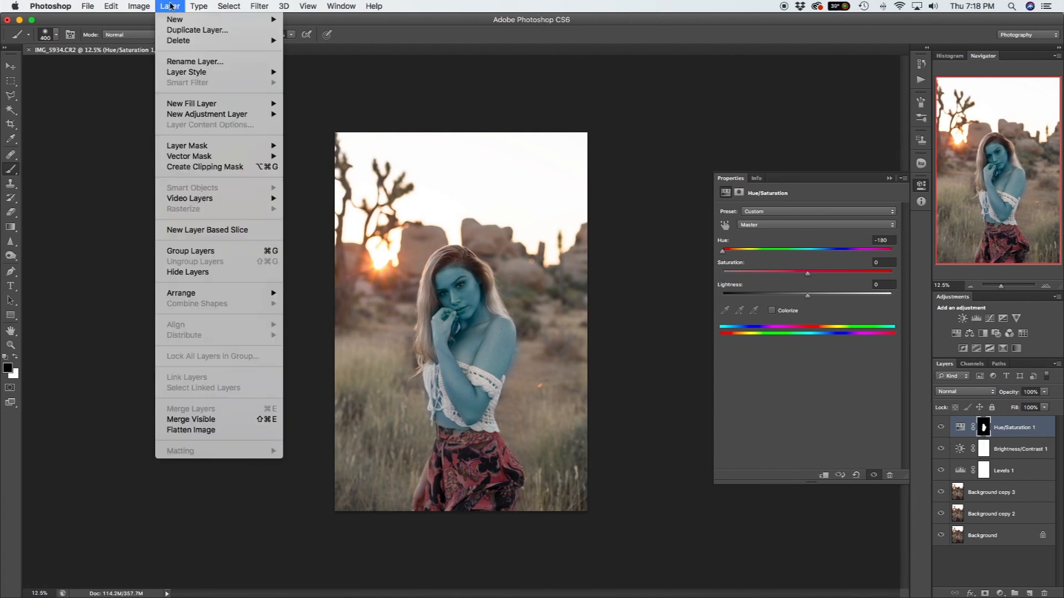
{"action": "mouse_move", "coordinate": [137, 9]}
{"action": "mouse_move", "coordinate": [264, 4]}
{"action": "mouse_move", "coordinate": [195, 7]}
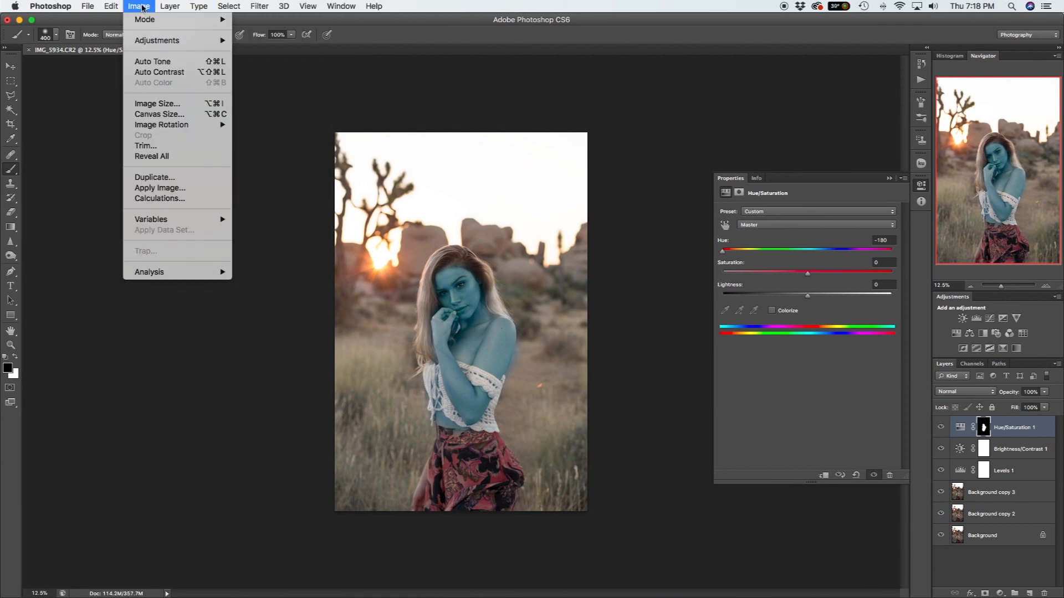
{"action": "mouse_move", "coordinate": [157, 41]}
{"action": "left_click", "coordinate": [139, 6]}
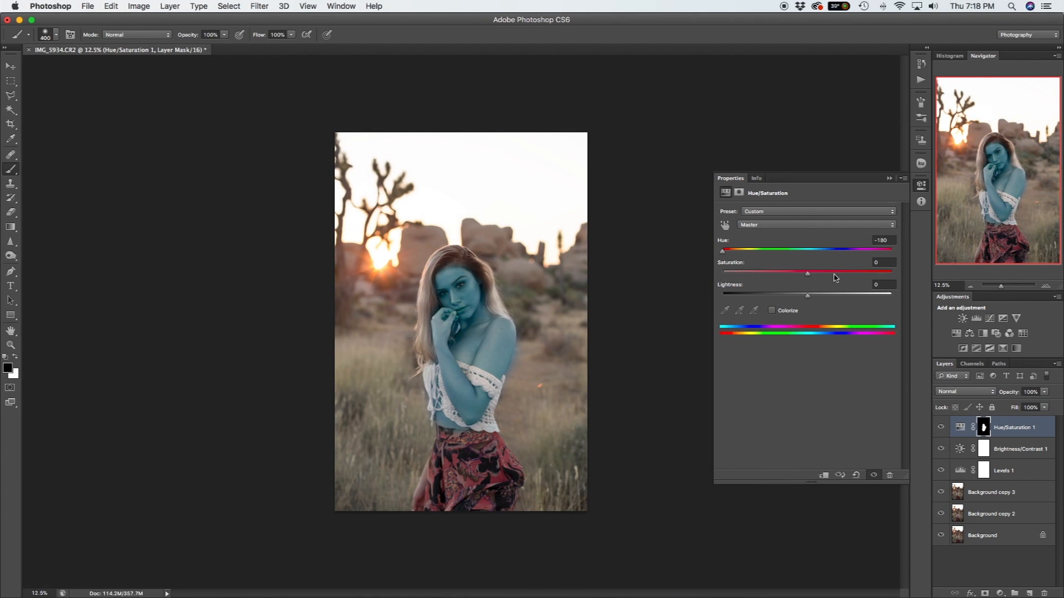
Reset the Hue/Saturation master hue to 0 and widen the Yellows range to span 348° to 113°.
{"action": "left_click", "coordinate": [808, 250]}
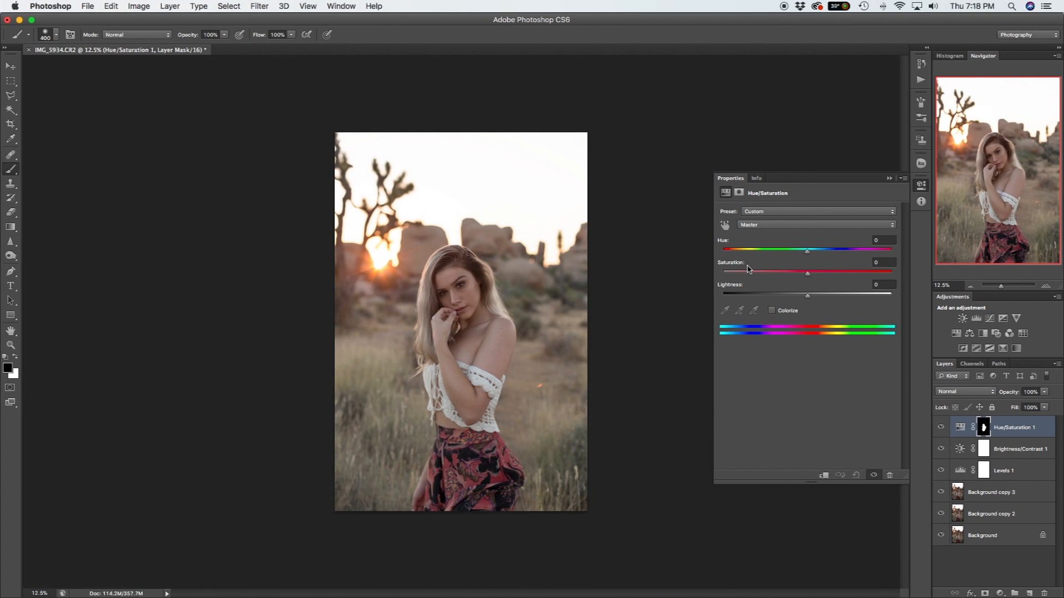
{"action": "left_click", "coordinate": [780, 225]}
{"action": "left_click", "coordinate": [773, 240]}
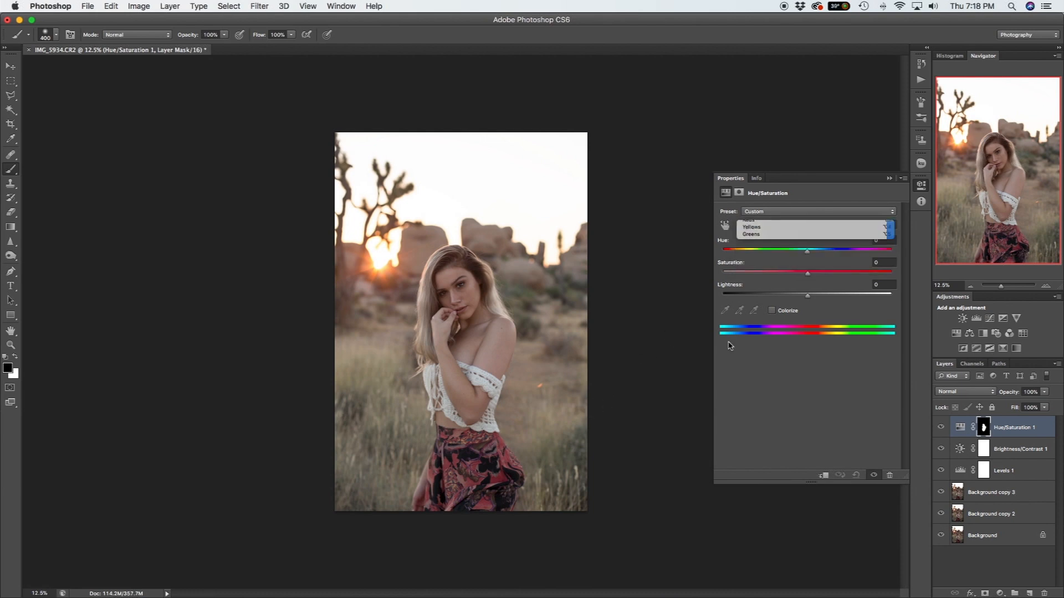
{"action": "left_click_drag", "start_coordinate": [822, 333], "coordinate": [860, 333]}
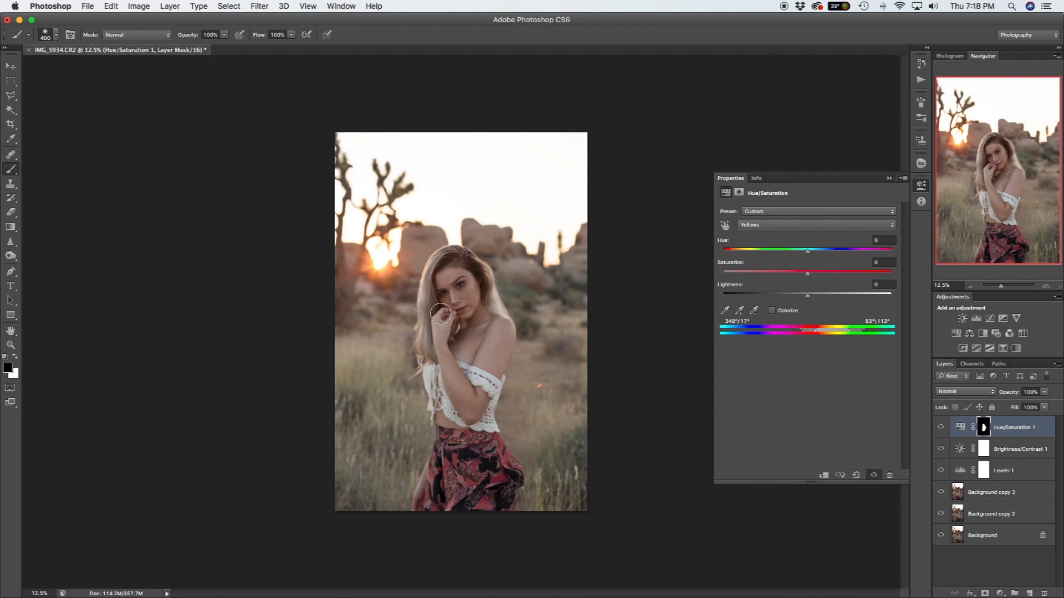
Set the Yellows hue to -1, saturation to +15 and lightness to -18 for the masked skin.
{"action": "key", "text": "z"}
{"action": "left_click", "coordinate": [458, 312]}
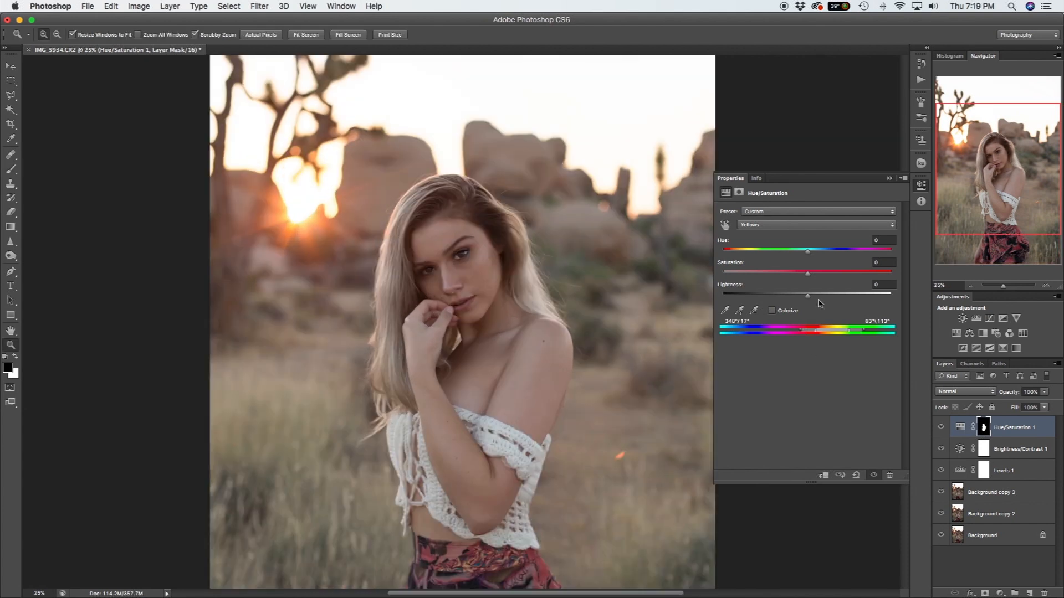
{"action": "left_click_drag", "start_coordinate": [808, 251], "coordinate": [807, 254]}
{"action": "left_click_drag", "start_coordinate": [808, 299], "coordinate": [824, 278]}
Compare the skin tones close up and in the whole image with Hue/Saturation 1 hidden and shown.
{"action": "left_click", "coordinate": [873, 475]}
{"action": "left_click", "coordinate": [873, 476]}
{"action": "left_click", "coordinate": [558, 321], "text": "alt"}
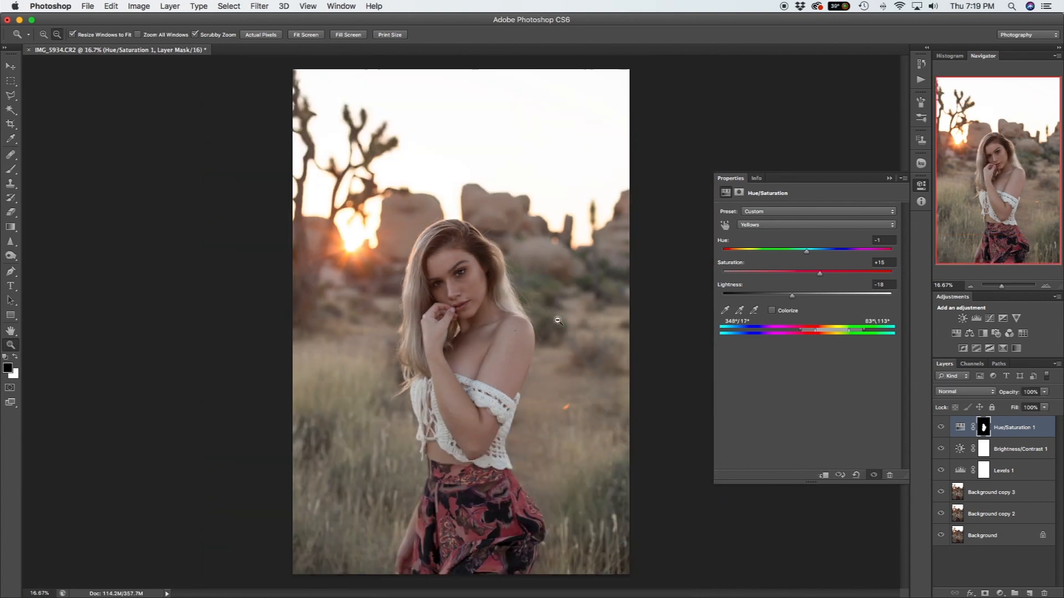
{"action": "left_click", "coordinate": [874, 475]}
{"action": "left_click", "coordinate": [873, 476]}
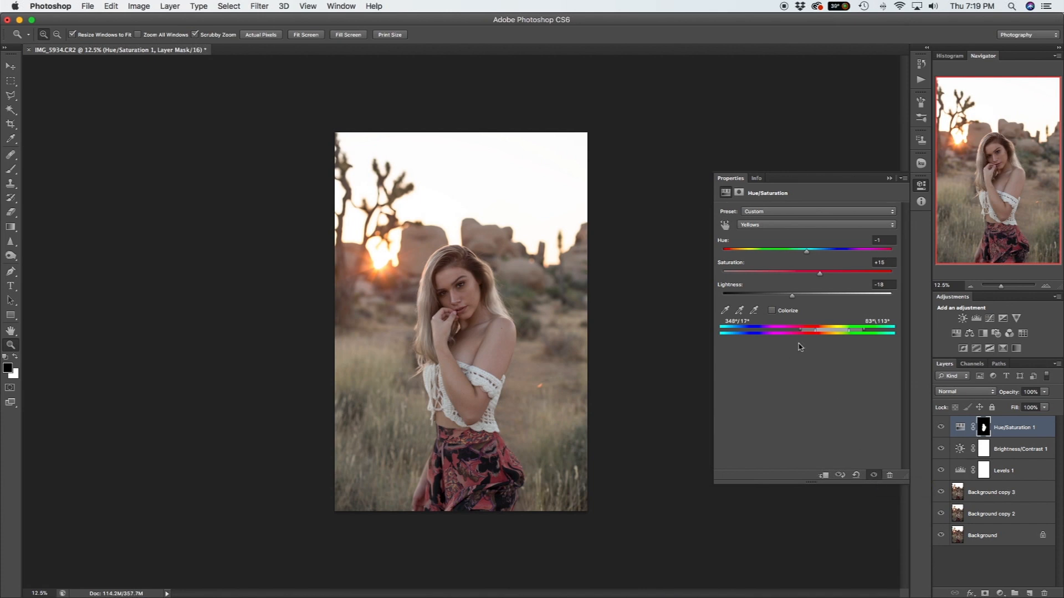
Raise the Yellows saturation to +18 and compare the image with and without the Hue/Saturation 1 layer.
{"action": "left_click_drag", "start_coordinate": [795, 296], "coordinate": [791, 297]}
{"action": "left_click", "coordinate": [874, 475]}
{"action": "left_click", "coordinate": [875, 475]}
{"action": "left_click", "coordinate": [874, 475]}
{"action": "left_click", "coordinate": [874, 476]}
Add a second Hue/Saturation layer, paint black on its mask over the lower-left grass with a 1000 px brush, and shift its hue to +174.
{"action": "left_click", "coordinate": [1000, 593]}
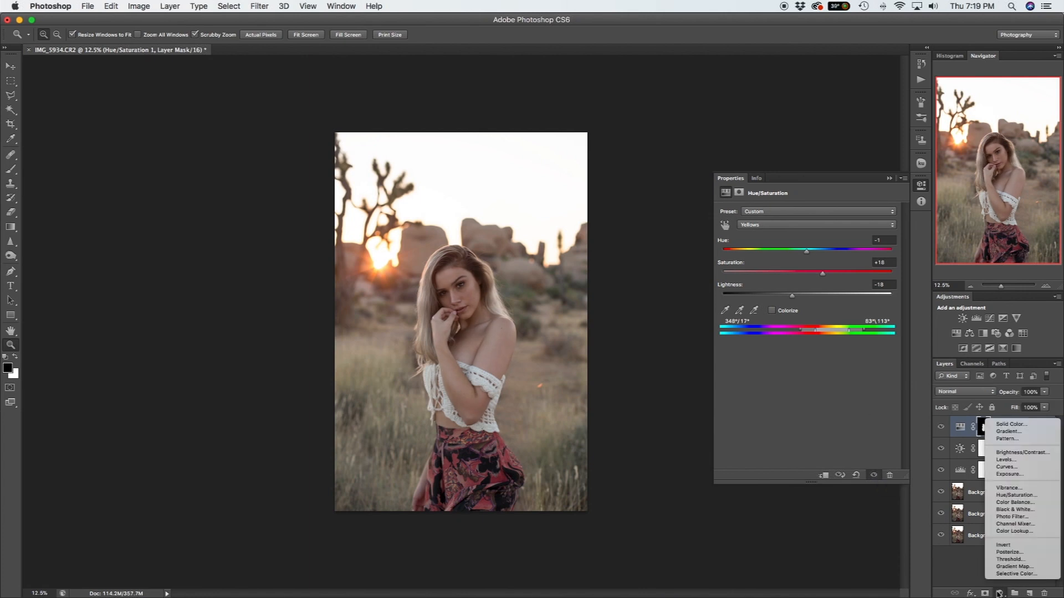
{"action": "left_click", "coordinate": [1027, 496]}
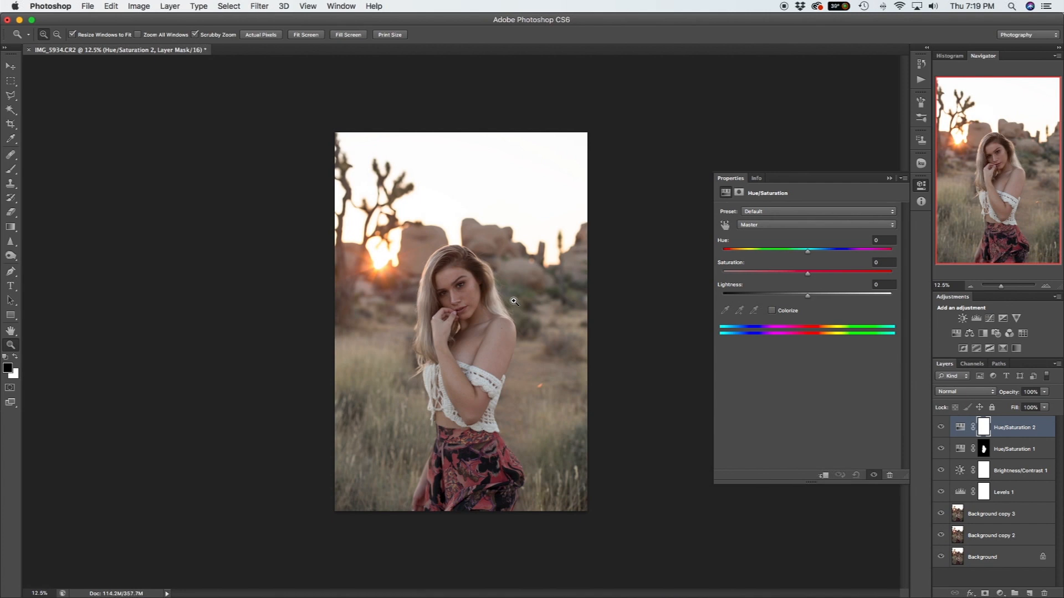
{"action": "key", "text": "b"}
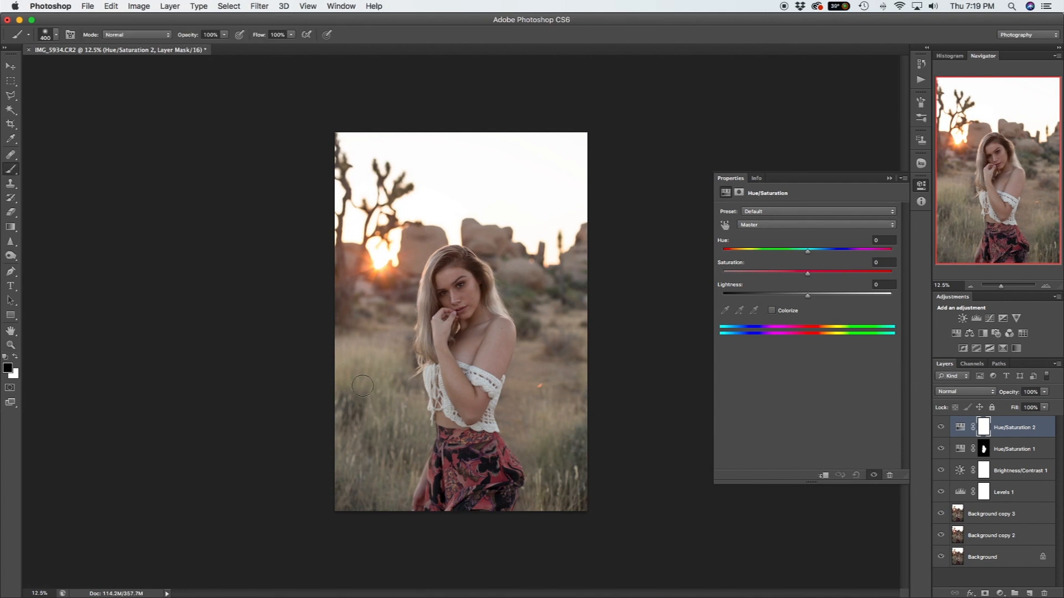
{"action": "key", "text": "bracketright"}
{"action": "key", "text": "bracketright"}
{"action": "key", "text": "bracketright"}
{"action": "key", "text": "bracketright"}
{"action": "key", "text": "bracketright"}
{"action": "key", "text": "bracketright"}
{"action": "mouse_move", "coordinate": [379, 408]}
{"action": "left_mouse_down"}
{"action": "mouse_move", "coordinate": [371, 501]}
{"action": "mouse_move", "coordinate": [367, 472]}
{"action": "left_mouse_up"}
{"action": "left_click_drag", "start_coordinate": [822, 253], "coordinate": [889, 250]}
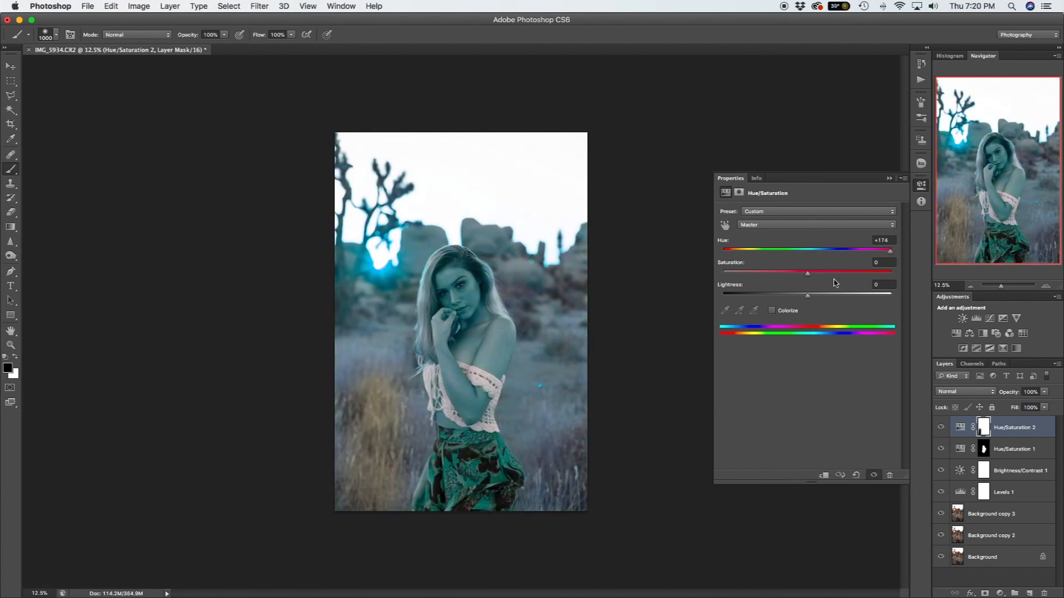
Paint the rest of the background black on the Hue/Saturation 2 mask with a brush up to 1100 px, and invert the mask.
{"action": "mouse_move", "coordinate": [400, 471]}
{"action": "left_mouse_down"}
{"action": "mouse_move", "coordinate": [387, 412]}
{"action": "mouse_move", "coordinate": [393, 446]}
{"action": "mouse_move", "coordinate": [403, 436]}
{"action": "mouse_move", "coordinate": [385, 477]}
{"action": "mouse_move", "coordinate": [378, 349]}
{"action": "mouse_move", "coordinate": [369, 345]}
{"action": "mouse_move", "coordinate": [358, 501]}
{"action": "mouse_move", "coordinate": [372, 437]}
{"action": "mouse_move", "coordinate": [395, 410]}
{"action": "mouse_move", "coordinate": [385, 375]}
{"action": "mouse_move", "coordinate": [387, 327]}
{"action": "mouse_move", "coordinate": [397, 355]}
{"action": "mouse_move", "coordinate": [392, 225]}
{"action": "mouse_move", "coordinate": [353, 269]}
{"action": "mouse_move", "coordinate": [415, 145]}
{"action": "mouse_move", "coordinate": [359, 161]}
{"action": "mouse_move", "coordinate": [498, 187]}
{"action": "mouse_move", "coordinate": [452, 224]}
{"action": "mouse_move", "coordinate": [417, 227]}
{"action": "mouse_move", "coordinate": [392, 290]}
{"action": "mouse_move", "coordinate": [408, 233]}
{"action": "mouse_move", "coordinate": [549, 223]}
{"action": "mouse_move", "coordinate": [511, 222]}
{"action": "mouse_move", "coordinate": [527, 271]}
{"action": "mouse_move", "coordinate": [505, 227]}
{"action": "mouse_move", "coordinate": [553, 333]}
{"action": "mouse_move", "coordinate": [571, 293]}
{"action": "mouse_move", "coordinate": [565, 481]}
{"action": "mouse_move", "coordinate": [543, 508]}
{"action": "mouse_move", "coordinate": [556, 480]}
{"action": "mouse_move", "coordinate": [525, 416]}
{"action": "mouse_move", "coordinate": [535, 357]}
{"action": "left_mouse_up"}
{"action": "key", "text": "]"}
{"action": "mouse_move", "coordinate": [537, 413]}
{"action": "left_mouse_down"}
{"action": "mouse_move", "coordinate": [530, 441]}
{"action": "mouse_move", "coordinate": [549, 475]}
{"action": "mouse_move", "coordinate": [537, 509]}
{"action": "mouse_move", "coordinate": [588, 479]}
{"action": "mouse_move", "coordinate": [582, 185]}
{"action": "left_mouse_up"}
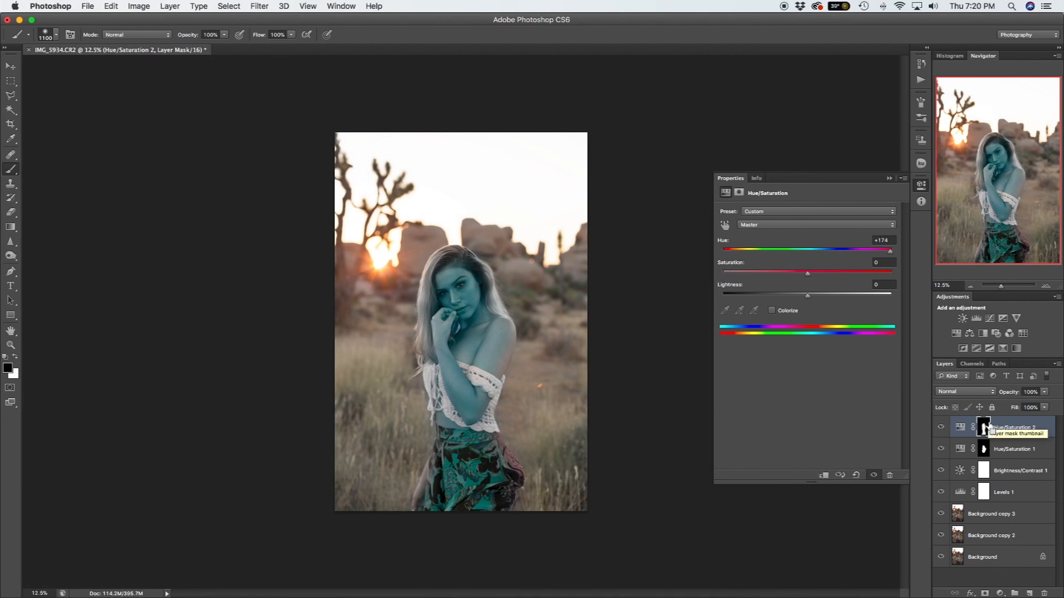
{"action": "key", "text": "super+i"}
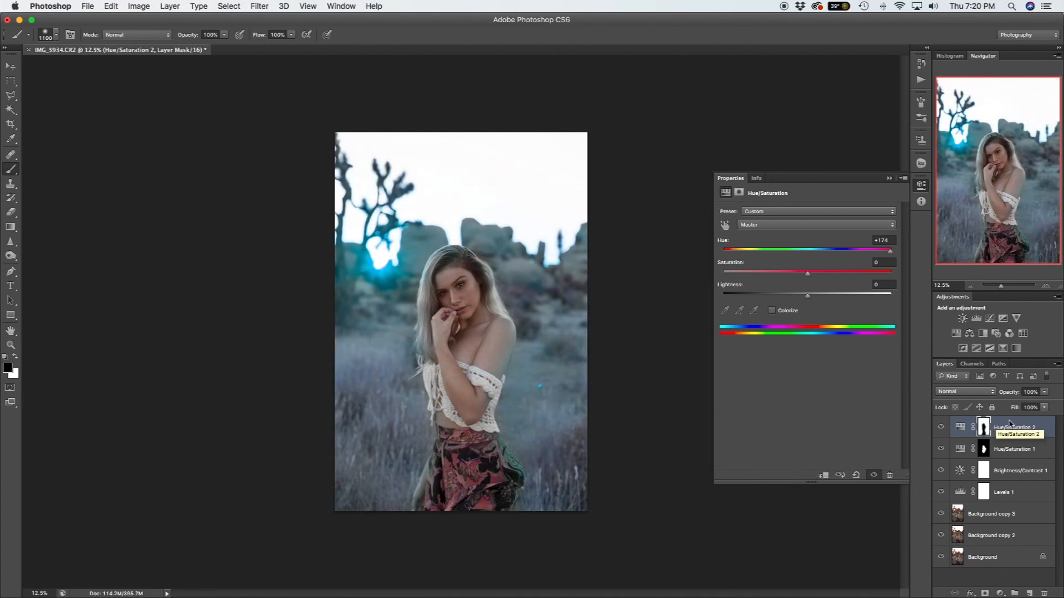
Set the masked background's saturation to -13 and its hue slightly below zero, and compare the image with and without the adjustment.
{"action": "left_click", "coordinate": [809, 250]}
{"action": "left_click_drag", "start_coordinate": [809, 254], "coordinate": [793, 279]}
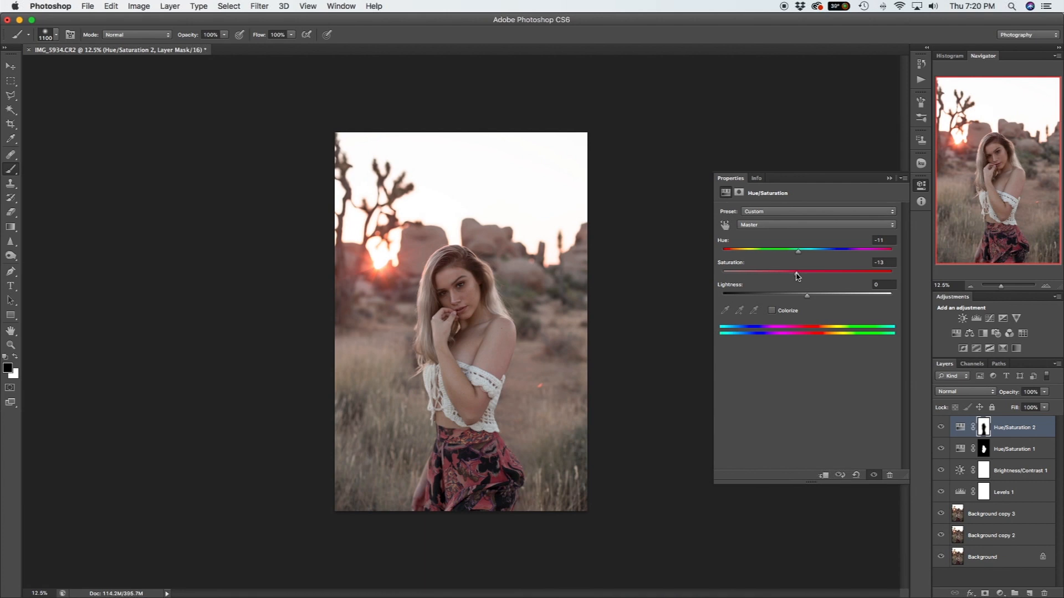
{"action": "left_click_drag", "start_coordinate": [800, 254], "coordinate": [804, 255]}
{"action": "left_click", "coordinate": [874, 475]}
{"action": "left_click", "coordinate": [874, 475]}
{"action": "left_click", "coordinate": [890, 178]}
Add a Vibrance adjustment layer with vibrance raised moderately and saturation raised slightly.
{"action": "left_click", "coordinate": [1000, 592]}
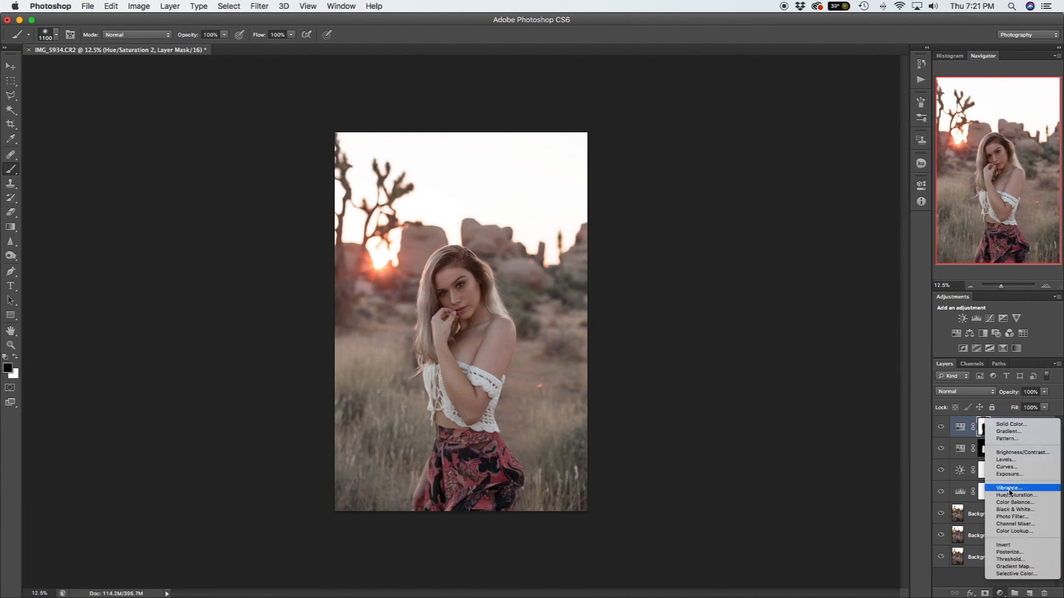
{"action": "left_click", "coordinate": [1013, 491]}
{"action": "left_click_drag", "start_coordinate": [823, 222], "coordinate": [862, 223]}
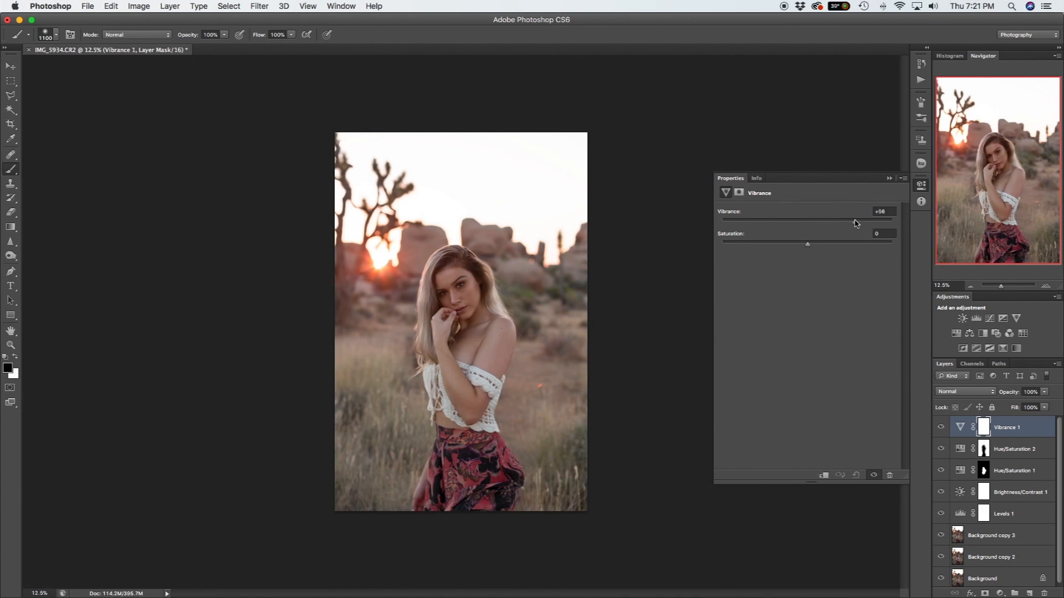
{"action": "left_click_drag", "start_coordinate": [850, 225], "coordinate": [845, 225]}
{"action": "left_click_drag", "start_coordinate": [808, 248], "coordinate": [817, 247]}
{"action": "left_click_drag", "start_coordinate": [816, 244], "coordinate": [814, 244]}
{"action": "left_click", "coordinate": [889, 178]}
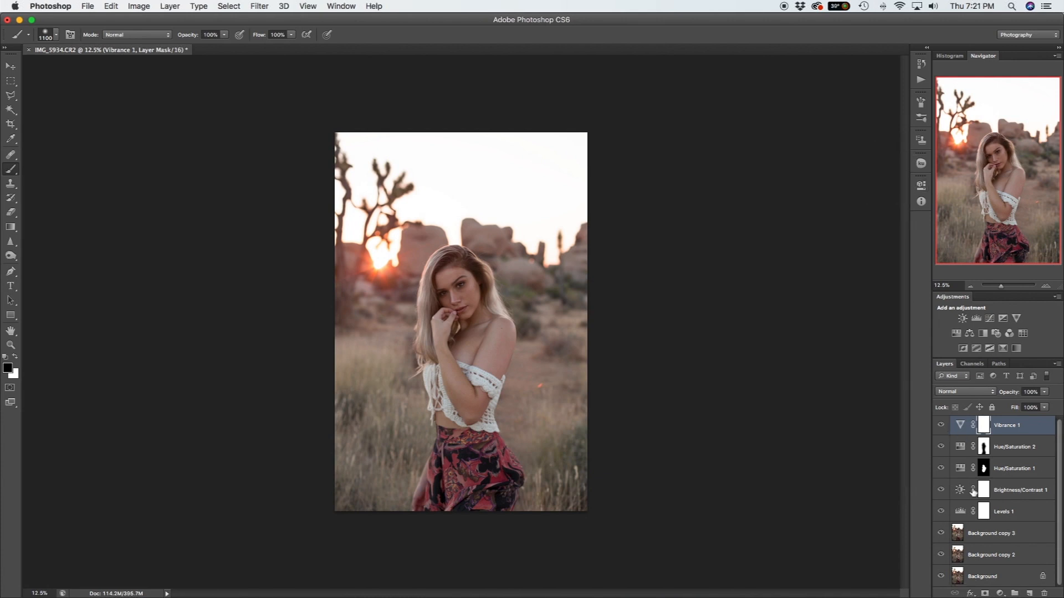
Add a Photo Filter layer using Warming Filter (81) at 17% density, and compare it with Preserve Luminosity off and on.
{"action": "left_click", "coordinate": [1000, 593]}
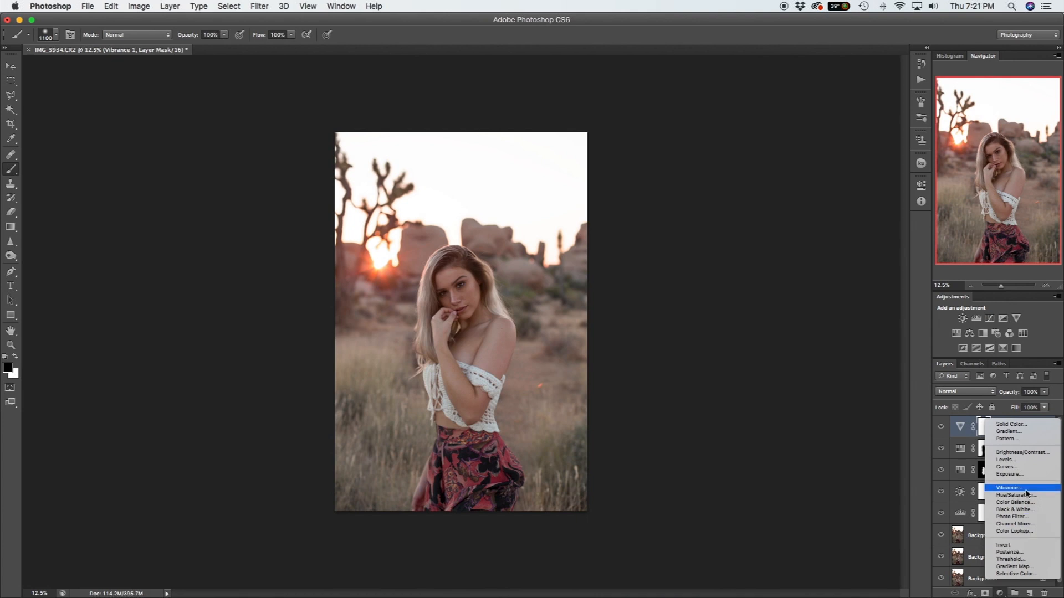
{"action": "left_click", "coordinate": [1021, 518]}
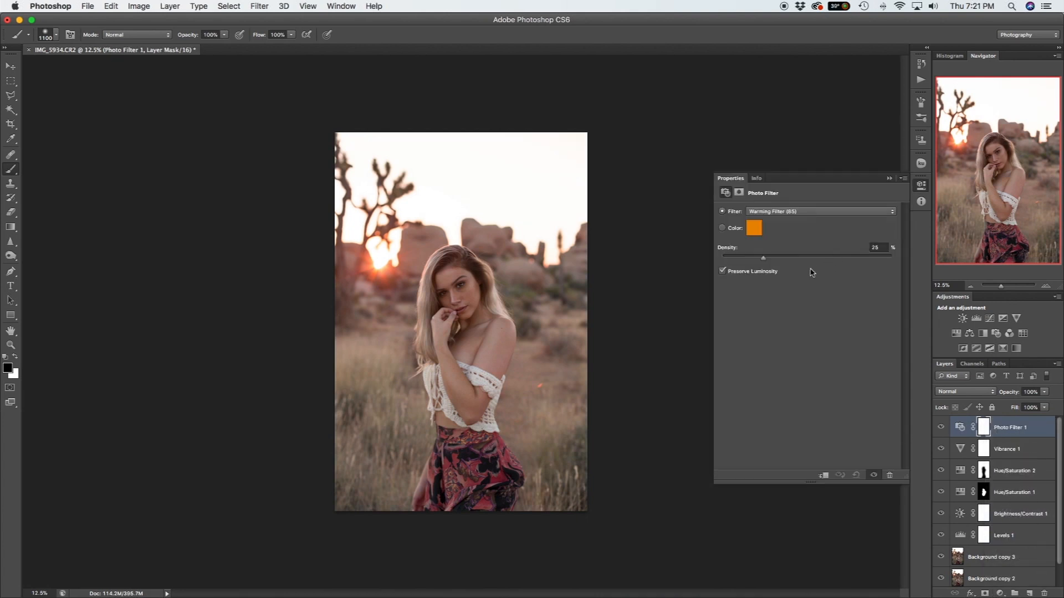
{"action": "left_click", "coordinate": [774, 219]}
{"action": "left_click", "coordinate": [774, 227]}
{"action": "mouse_move", "coordinate": [765, 258]}
{"action": "left_mouse_down"}
{"action": "mouse_move", "coordinate": [735, 264]}
{"action": "mouse_move", "coordinate": [749, 259]}
{"action": "left_mouse_up"}
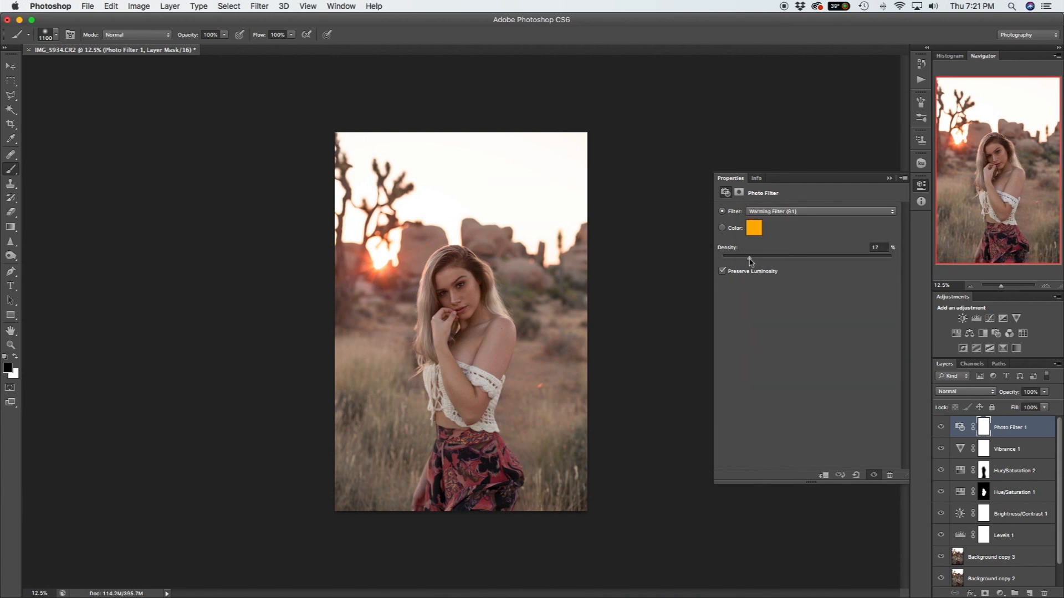
{"action": "left_click", "coordinate": [722, 272]}
{"action": "left_click", "coordinate": [722, 272]}
Lower the Photo Filter density further for a faint warm tint and compare the image with and without it.
{"action": "left_click_drag", "start_coordinate": [751, 257], "coordinate": [731, 266]}
{"action": "left_click", "coordinate": [875, 475]}
{"action": "left_click", "coordinate": [875, 477]}
{"action": "left_click", "coordinate": [875, 477]}
{"action": "left_click", "coordinate": [875, 477]}
{"action": "left_click", "coordinate": [889, 179]}
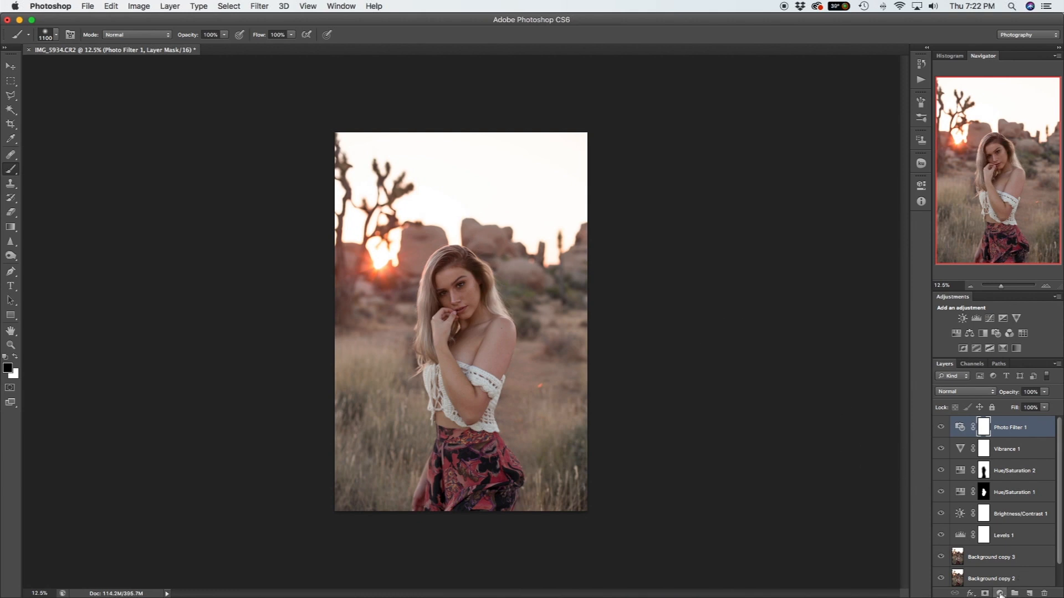
Add a Curves adjustment layer and place shadow, midtone and highlight points along the RGB curve.
{"action": "left_click", "coordinate": [1000, 594]}
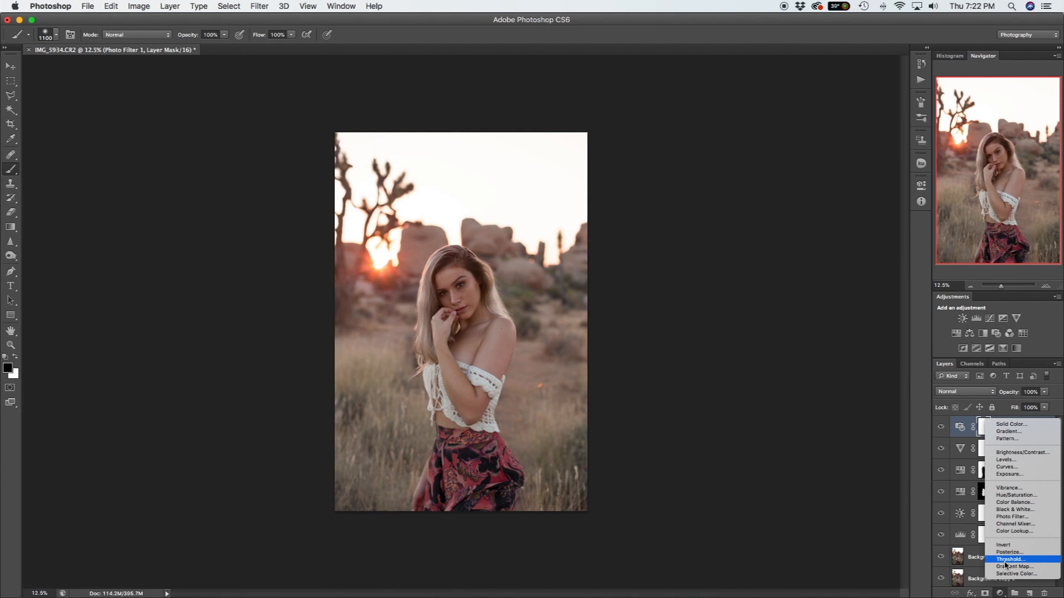
{"action": "left_click", "coordinate": [1023, 467]}
{"action": "left_click", "coordinate": [781, 343]}
{"action": "left_click", "coordinate": [819, 307]}
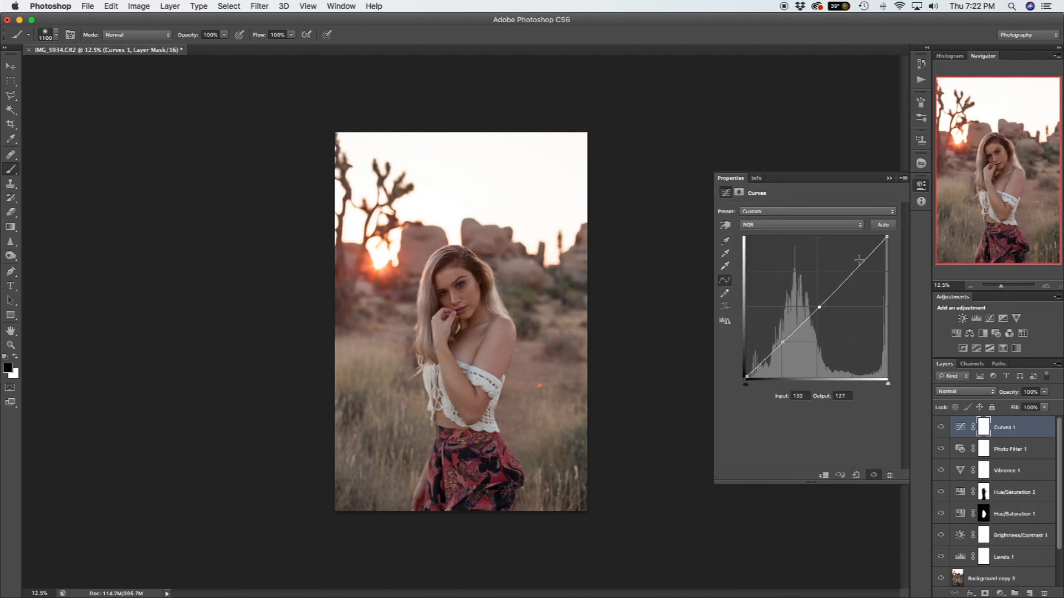
{"action": "left_click", "coordinate": [851, 274]}
Try lifting the RGB curve's black point for faded shadows, and return it to input 0, output 0.
{"action": "left_click_drag", "start_coordinate": [746, 375], "coordinate": [746, 364]}
{"action": "mouse_move", "coordinate": [887, 239]}
{"action": "left_mouse_down"}
{"action": "mouse_move", "coordinate": [888, 259]}
{"action": "mouse_move", "coordinate": [887, 237]}
{"action": "left_mouse_up"}
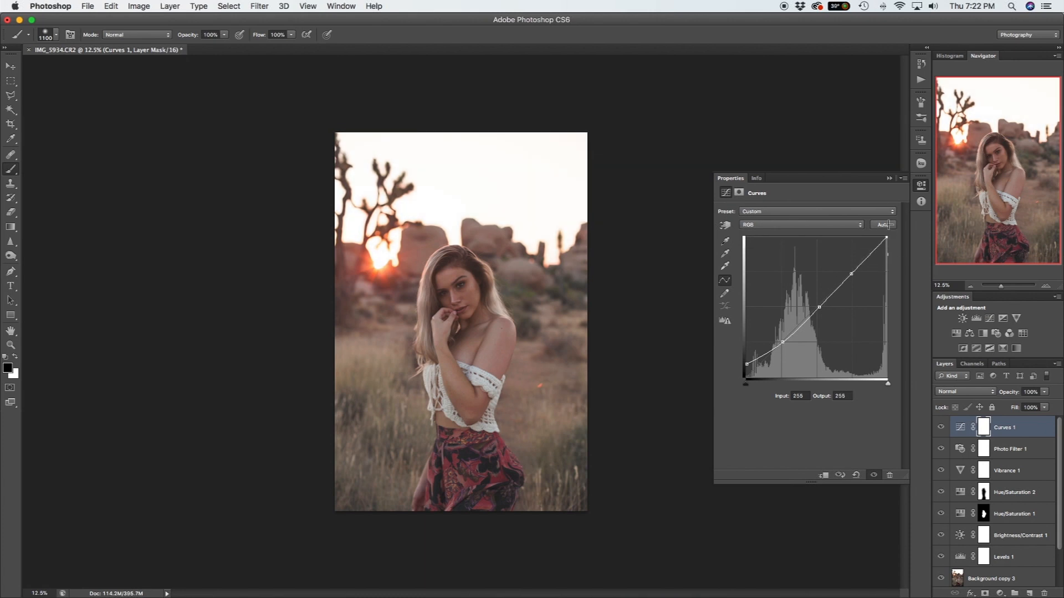
{"action": "left_click_drag", "start_coordinate": [747, 364], "coordinate": [747, 399]}
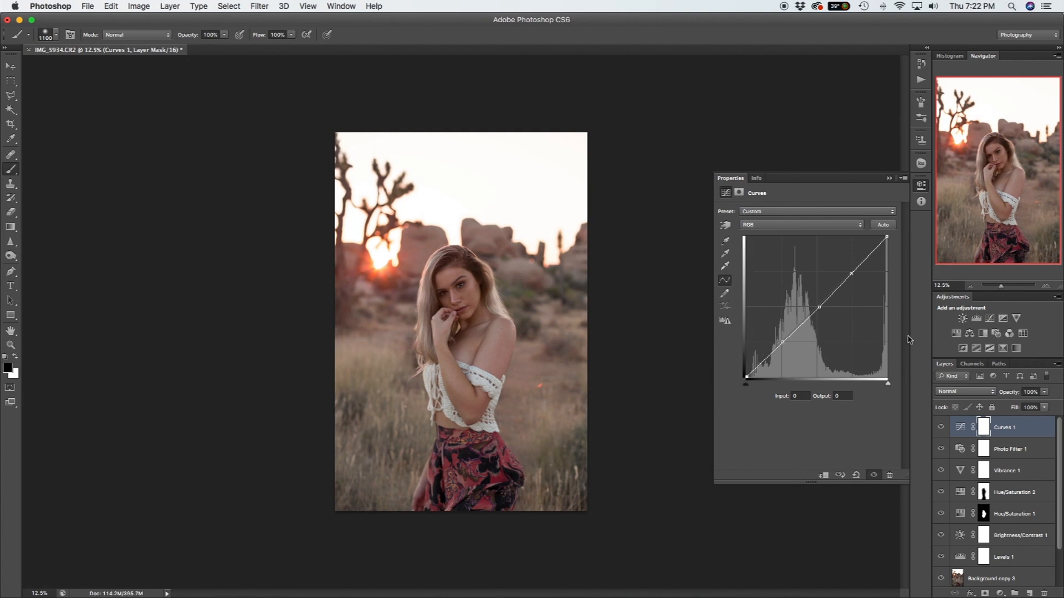
Shape the RGB curve into a gentle S with shadows at 64 to 55, midtones at 130 to 137 and highlights at 189 to 196.
{"action": "left_click_drag", "start_coordinate": [819, 307], "coordinate": [817, 305]}
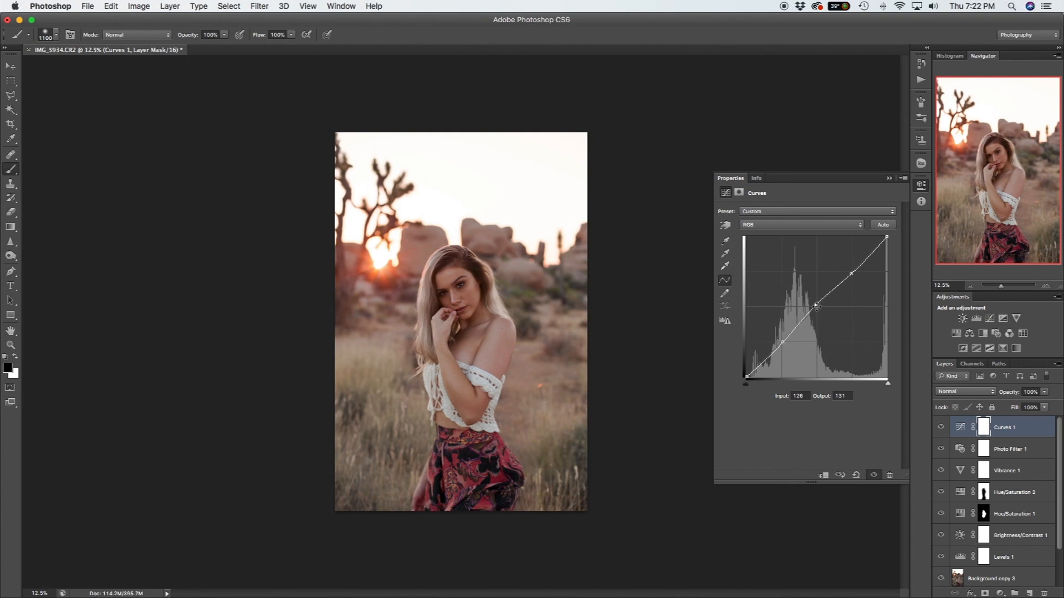
{"action": "left_click_drag", "start_coordinate": [816, 306], "coordinate": [816, 302]}
{"action": "left_click", "coordinate": [782, 344]}
{"action": "left_click_drag", "start_coordinate": [851, 274], "coordinate": [850, 270]}
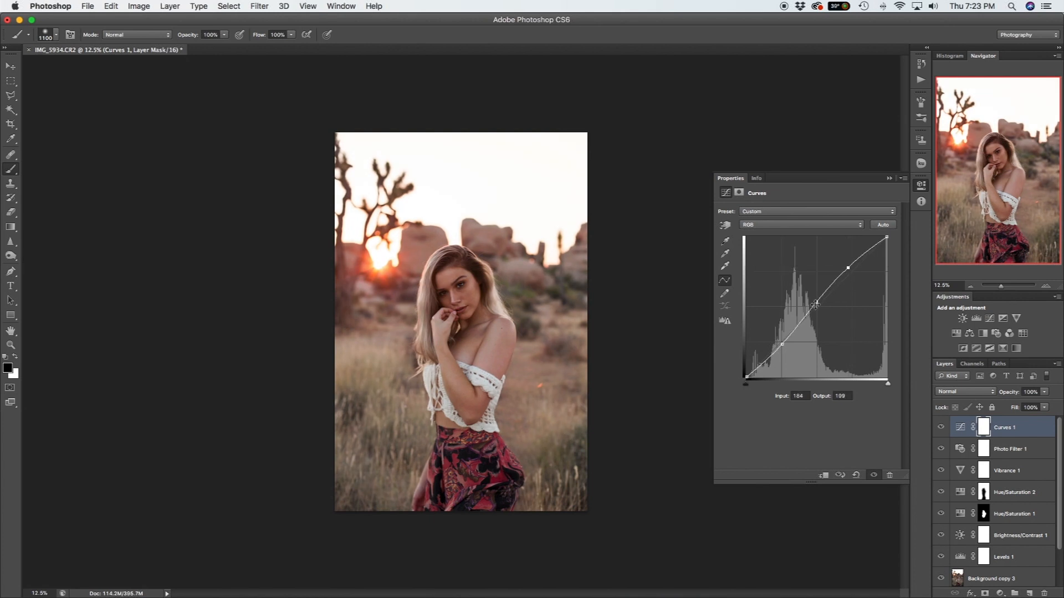
{"action": "left_click_drag", "start_coordinate": [815, 302], "coordinate": [816, 307]}
{"action": "left_click_drag", "start_coordinate": [781, 346], "coordinate": [782, 350]}
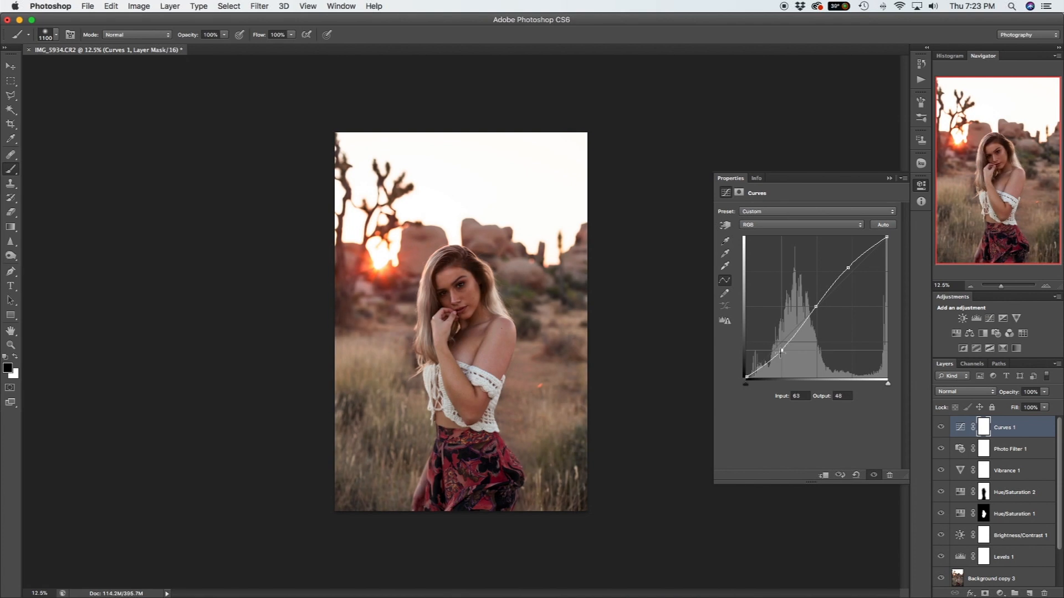
{"action": "left_click_drag", "start_coordinate": [848, 268], "coordinate": [847, 263]}
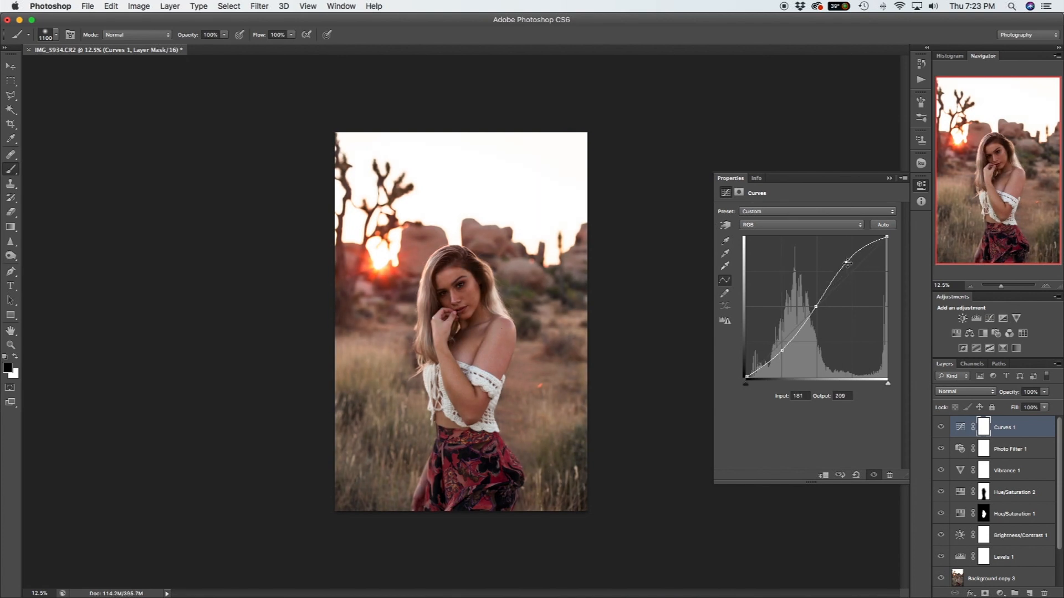
{"action": "left_click_drag", "start_coordinate": [847, 263], "coordinate": [851, 268]}
{"action": "left_click_drag", "start_coordinate": [816, 306], "coordinate": [816, 303]}
{"action": "left_click_drag", "start_coordinate": [781, 353], "coordinate": [782, 346]}
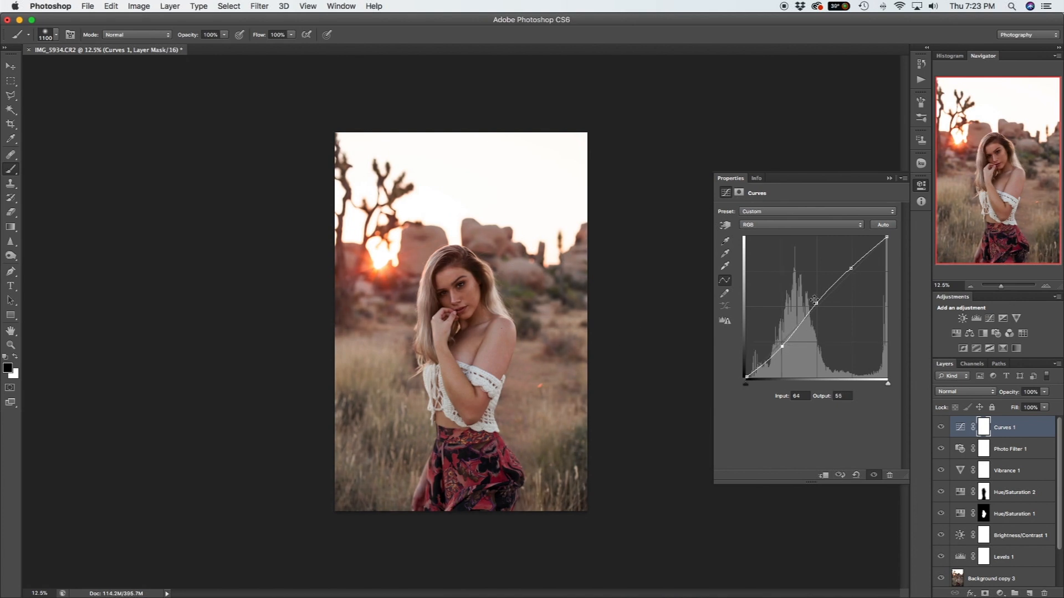
{"action": "left_click_drag", "start_coordinate": [815, 304], "coordinate": [817, 302]}
Add three points to the Blue curve, setting shadows to input 64, output 66, dipping the midtones slightly and nudging the highlights up.
{"action": "left_click", "coordinate": [778, 224]}
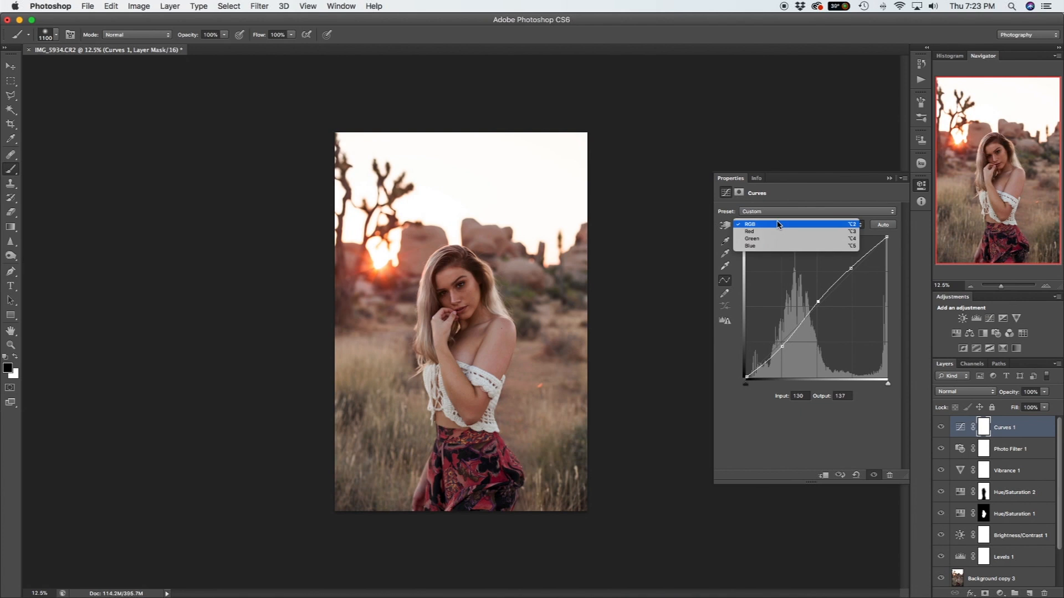
{"action": "left_click", "coordinate": [764, 251]}
{"action": "left_click", "coordinate": [781, 344]}
{"action": "left_click", "coordinate": [817, 307]}
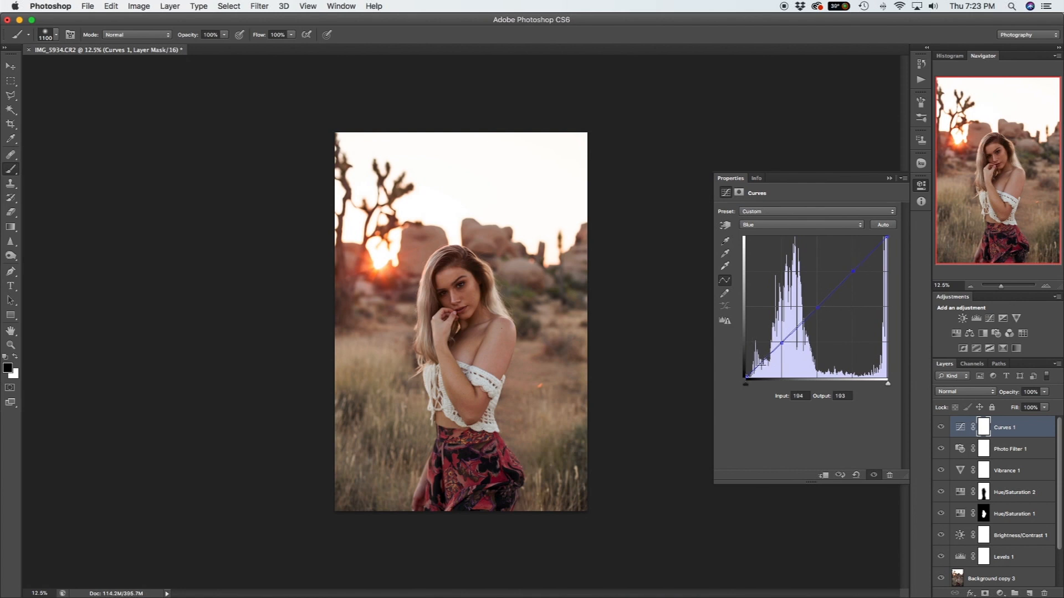
{"action": "left_click_drag", "start_coordinate": [780, 344], "coordinate": [783, 342]}
{"action": "left_click_drag", "start_coordinate": [782, 345], "coordinate": [781, 341]}
{"action": "left_click_drag", "start_coordinate": [818, 308], "coordinate": [818, 313]}
{"action": "left_click_drag", "start_coordinate": [855, 273], "coordinate": [848, 269]}
{"action": "left_click_drag", "start_coordinate": [815, 308], "coordinate": [818, 312]}
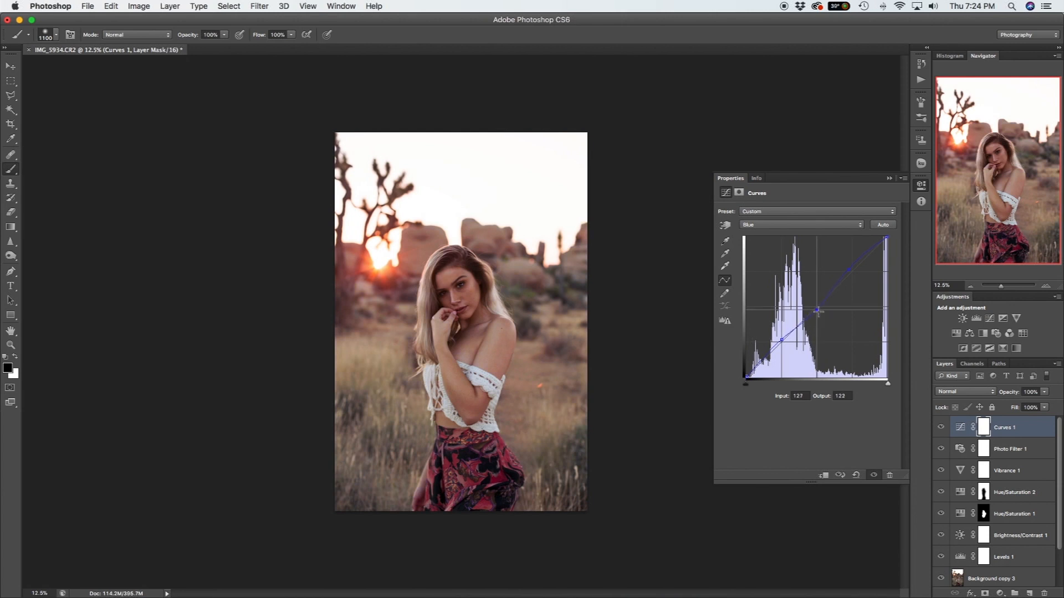
{"action": "left_click_drag", "start_coordinate": [849, 269], "coordinate": [854, 270]}
{"action": "left_click_drag", "start_coordinate": [781, 340], "coordinate": [781, 341]}
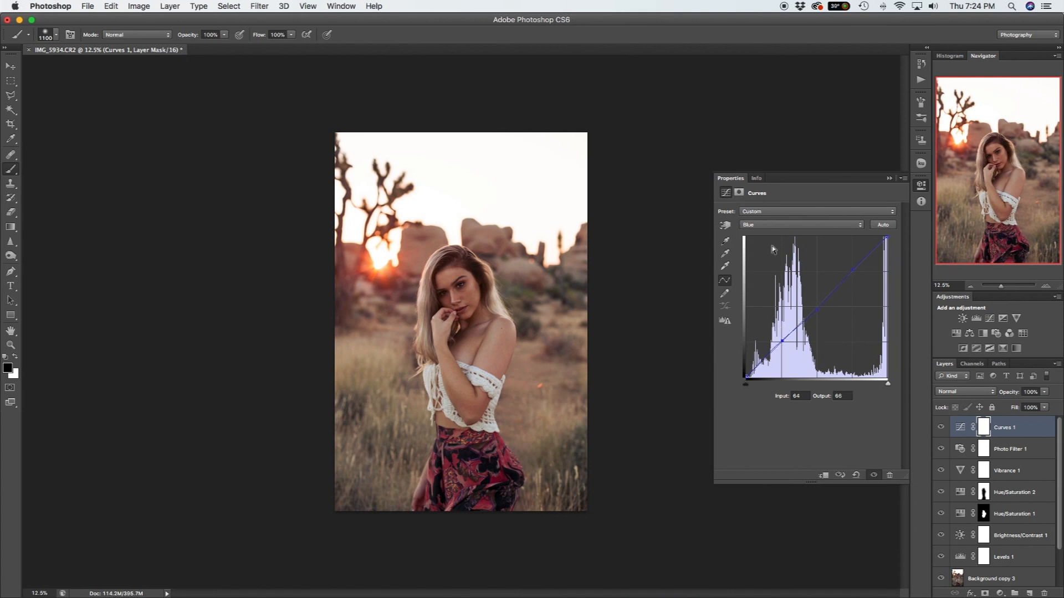
Add three points to the Green curve, keeping shadows at input 63, output 63 and raising the midtones and highlights slightly.
{"action": "left_click", "coordinate": [759, 225]}
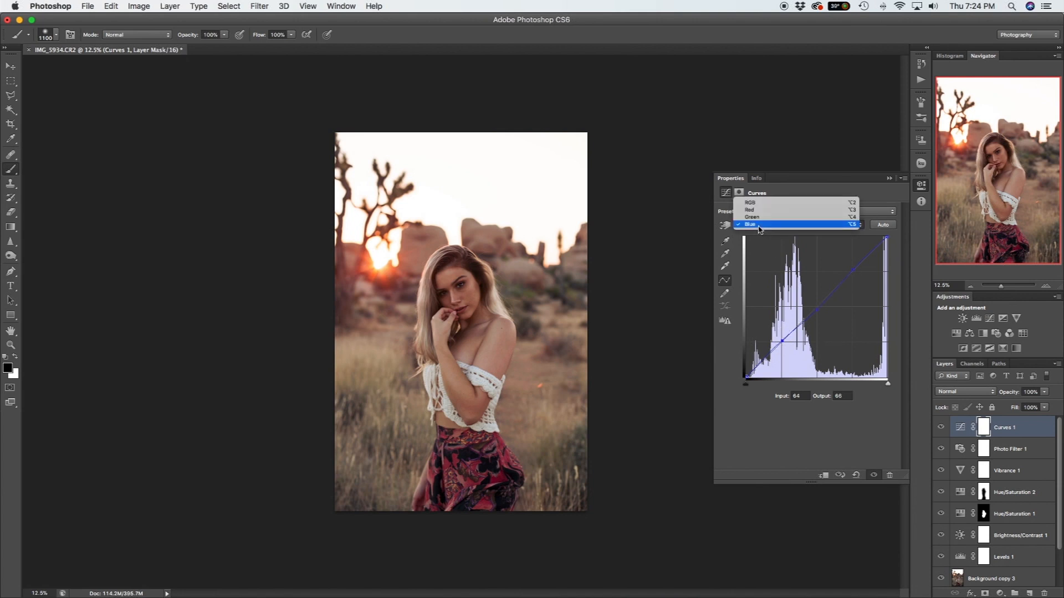
{"action": "left_click", "coordinate": [763, 215]}
{"action": "left_click", "coordinate": [781, 344]}
{"action": "left_click", "coordinate": [818, 307]}
{"action": "left_click", "coordinate": [853, 270]}
{"action": "left_click_drag", "start_coordinate": [783, 342], "coordinate": [782, 343]}
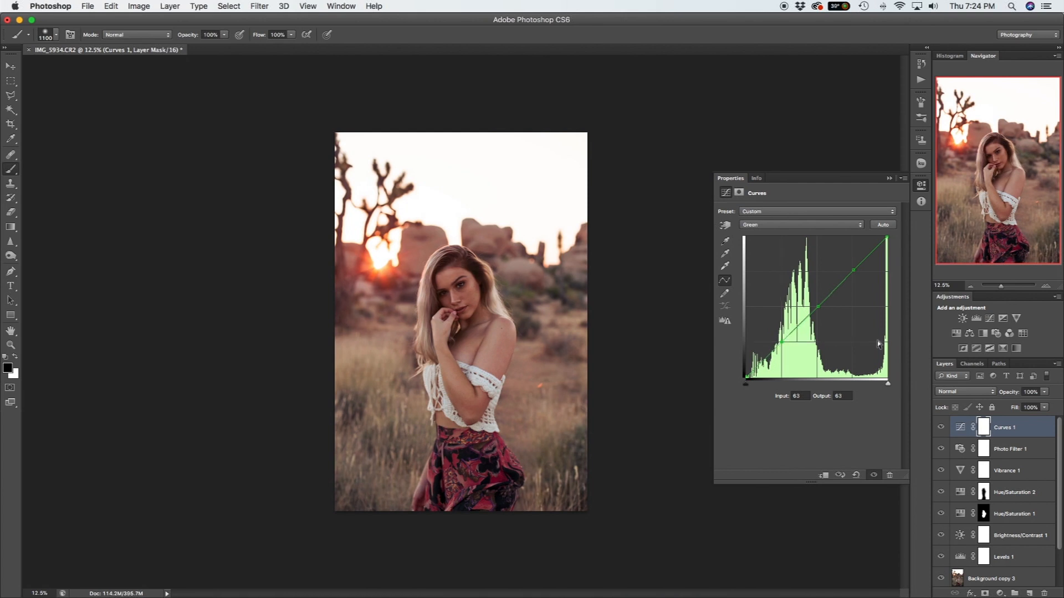
{"action": "left_click", "coordinate": [819, 305]}
{"action": "left_click", "coordinate": [853, 269]}
{"action": "left_click_drag", "start_coordinate": [852, 269], "coordinate": [852, 269]}
{"action": "left_click", "coordinate": [779, 343]}
{"action": "left_click_drag", "start_coordinate": [779, 344], "coordinate": [780, 343]}
Add shadow, midtone and highlight points to the Red curve and fine-tune the shadows and highlights by small amounts.
{"action": "left_click", "coordinate": [797, 224]}
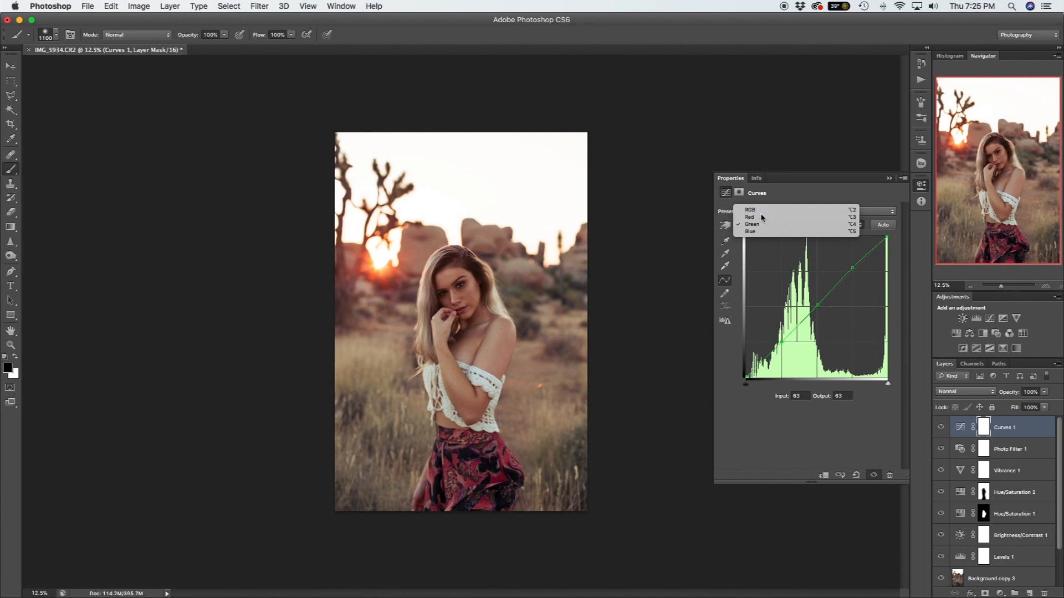
{"action": "left_click", "coordinate": [829, 218]}
{"action": "left_click", "coordinate": [782, 343]}
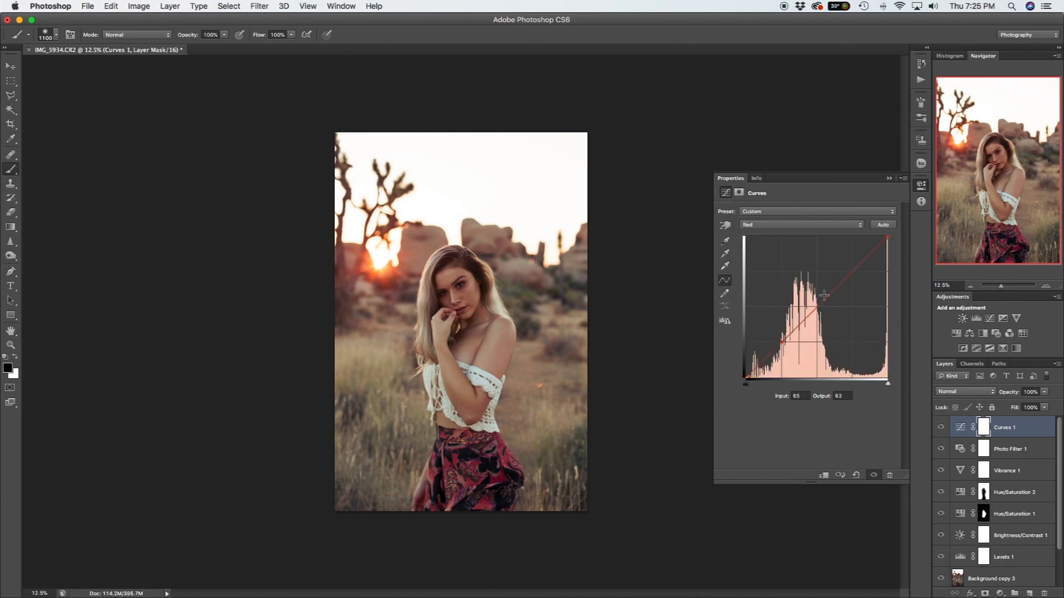
{"action": "left_click", "coordinate": [816, 307]}
{"action": "left_click", "coordinate": [852, 271]}
{"action": "left_click_drag", "start_coordinate": [781, 343], "coordinate": [781, 343]}
{"action": "left_click_drag", "start_coordinate": [783, 342], "coordinate": [781, 345]}
{"action": "left_click", "coordinate": [818, 307]}
{"action": "mouse_move", "coordinate": [851, 273]}
{"action": "left_mouse_down"}
{"action": "mouse_move", "coordinate": [856, 282]}
{"action": "mouse_move", "coordinate": [852, 272]}
{"action": "left_mouse_up"}
Compare the image with and without the Curves adjustment and nudge the Red curve's shadow point slightly.
{"action": "left_click", "coordinate": [873, 476]}
{"action": "left_click", "coordinate": [874, 477]}
{"action": "left_click", "coordinate": [874, 477]}
{"action": "left_click", "coordinate": [874, 477]}
{"action": "left_click_drag", "start_coordinate": [780, 343], "coordinate": [782, 343]}
Lower the Blue curve's shadows to about input 64, output 61, dip its midtones slightly and raise its highlights slightly.
{"action": "left_click", "coordinate": [747, 226]}
{"action": "left_click_drag", "start_coordinate": [781, 344], "coordinate": [782, 345]}
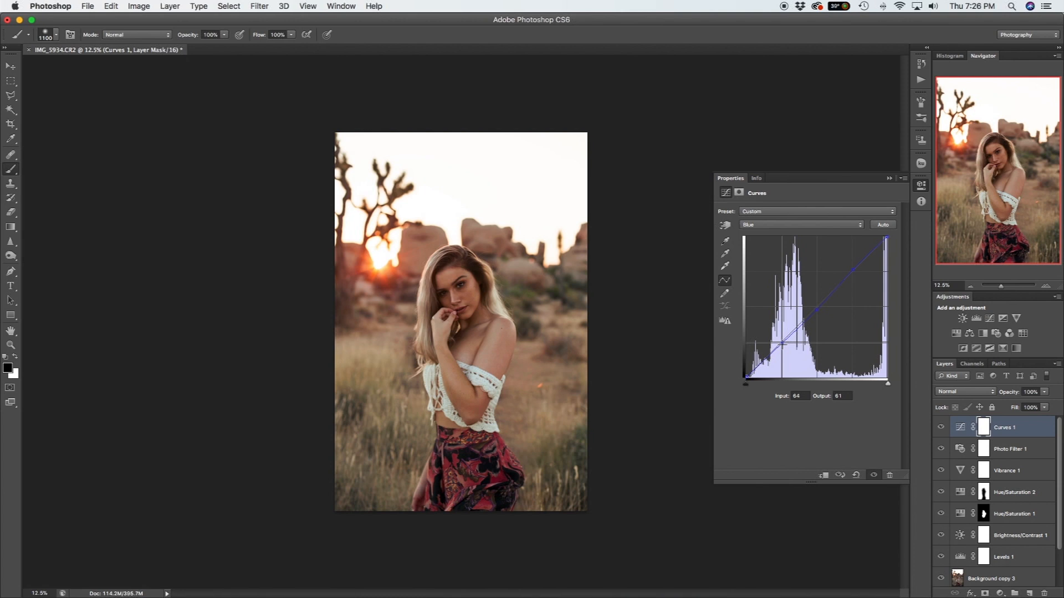
{"action": "left_click_drag", "start_coordinate": [817, 308], "coordinate": [817, 309]}
{"action": "left_click_drag", "start_coordinate": [853, 271], "coordinate": [853, 267]}
Raise the shadow point of the combined RGB curve slightly and close the Curves settings.
{"action": "left_click", "coordinate": [803, 226]}
{"action": "left_click", "coordinate": [786, 205]}
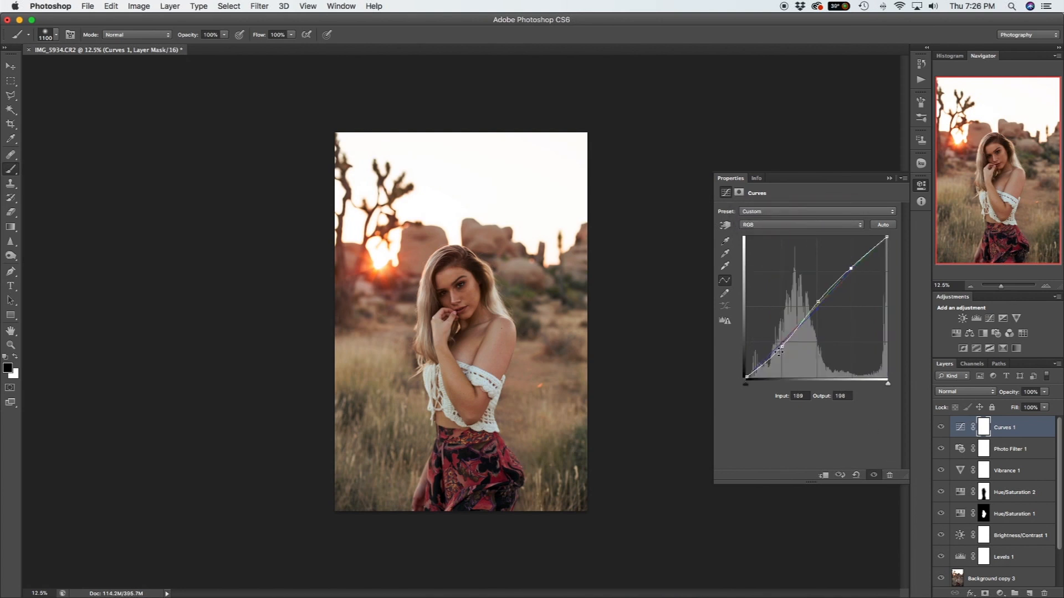
{"action": "left_click_drag", "start_coordinate": [784, 348], "coordinate": [784, 346]}
{"action": "left_click", "coordinate": [890, 179]}
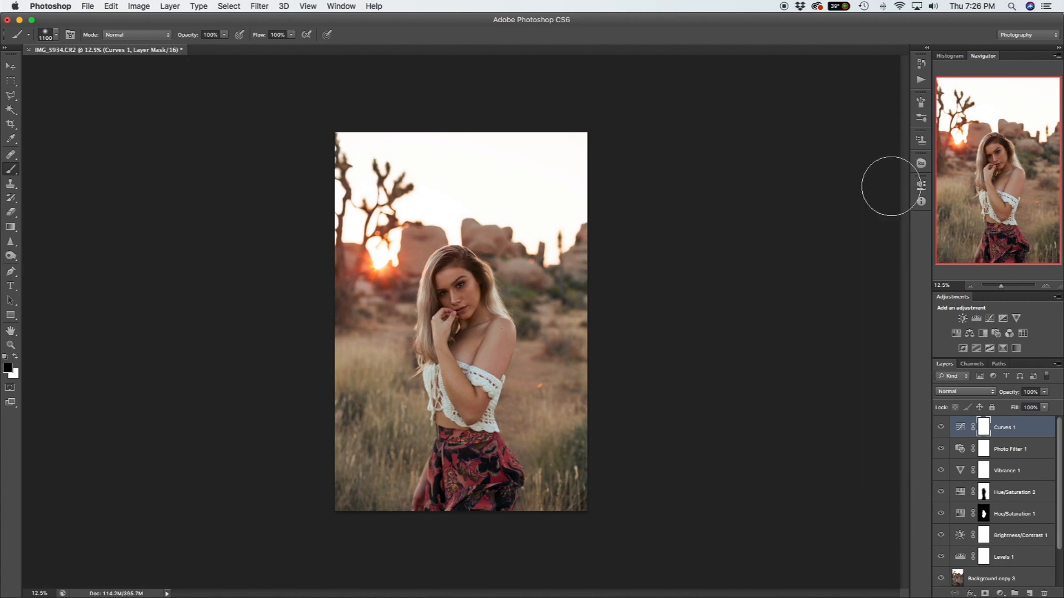
Select the Background copy 3 layer and duplicate it twice.
{"action": "scroll", "coordinate": [967, 442], "scroll_direction": "down", "scroll_amount": 2}
{"action": "scroll", "coordinate": [990, 529], "scroll_direction": "up", "scroll_amount": 2}
{"action": "scroll", "coordinate": [1003, 525], "scroll_direction": "down", "scroll_amount": 2}
{"action": "key", "text": "x"}
{"action": "left_click", "coordinate": [997, 534]}
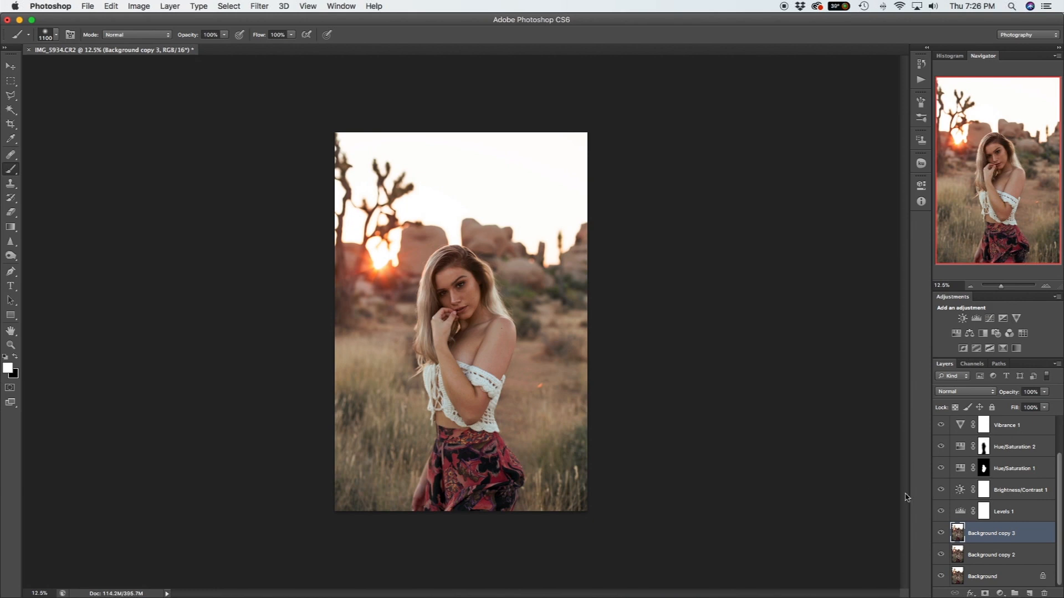
{"action": "key", "text": "z"}
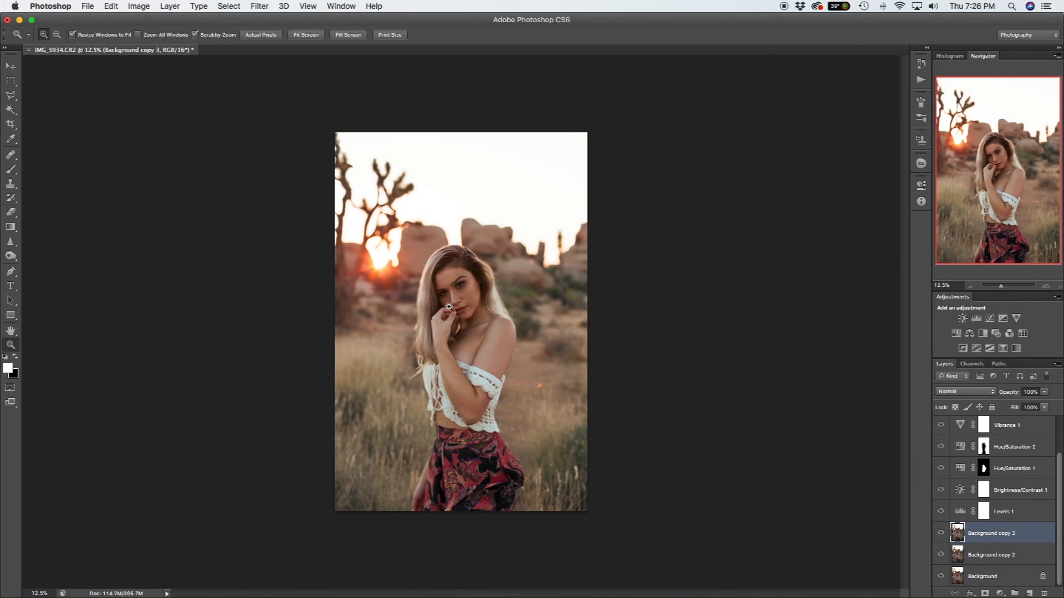
{"action": "left_click", "coordinate": [483, 308]}
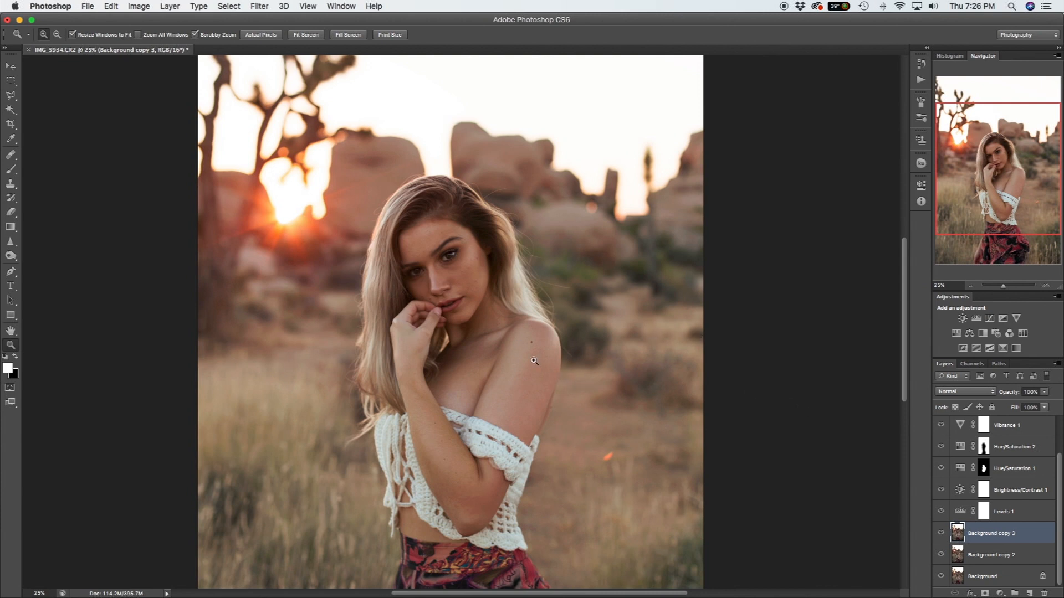
{"action": "left_click", "coordinate": [512, 349]}
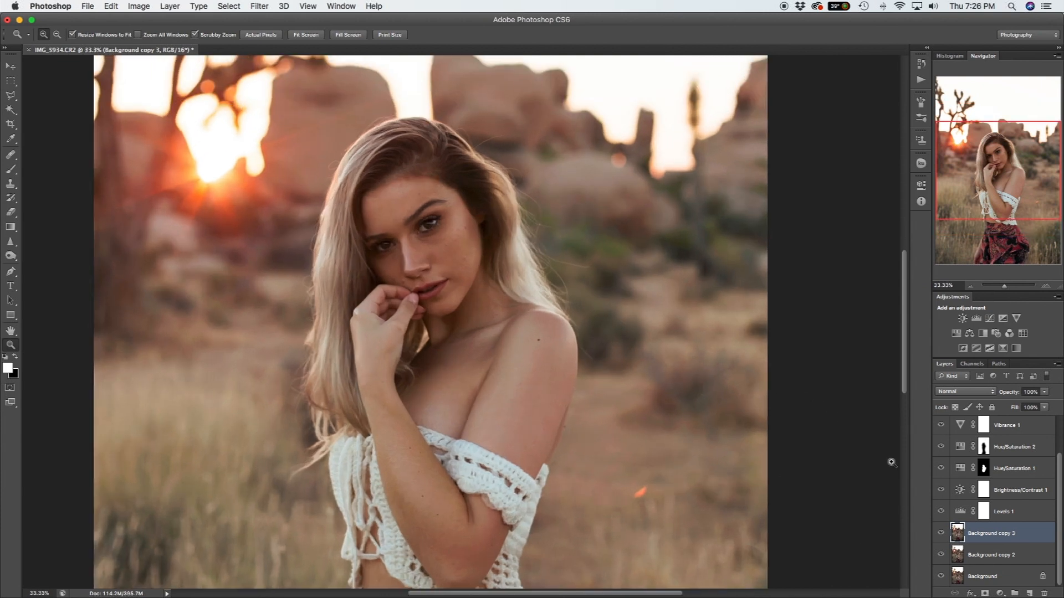
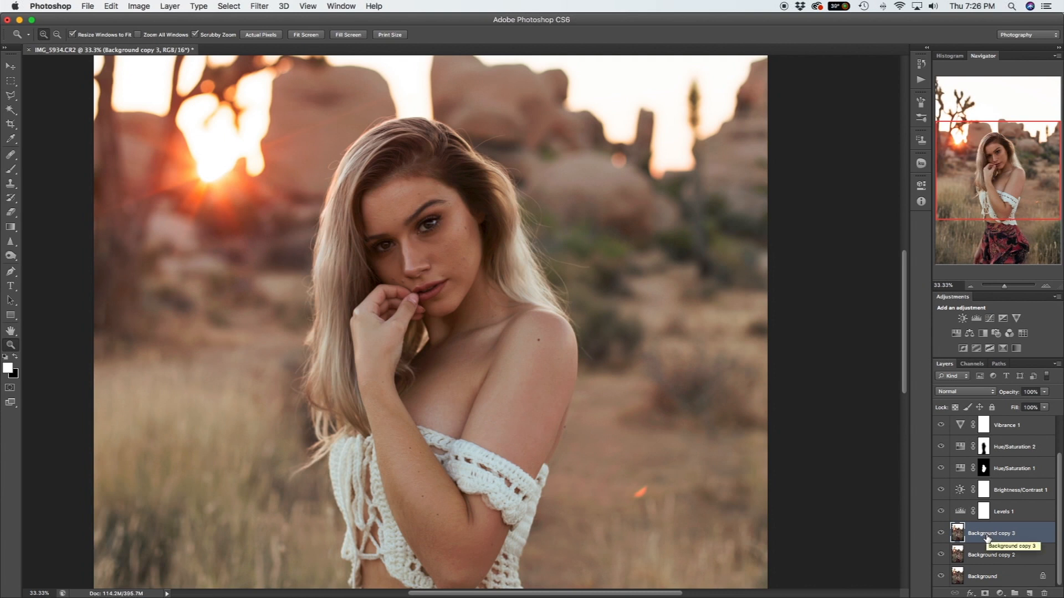
{"action": "key", "text": "super+j"}
{"action": "key", "text": "super+j"}
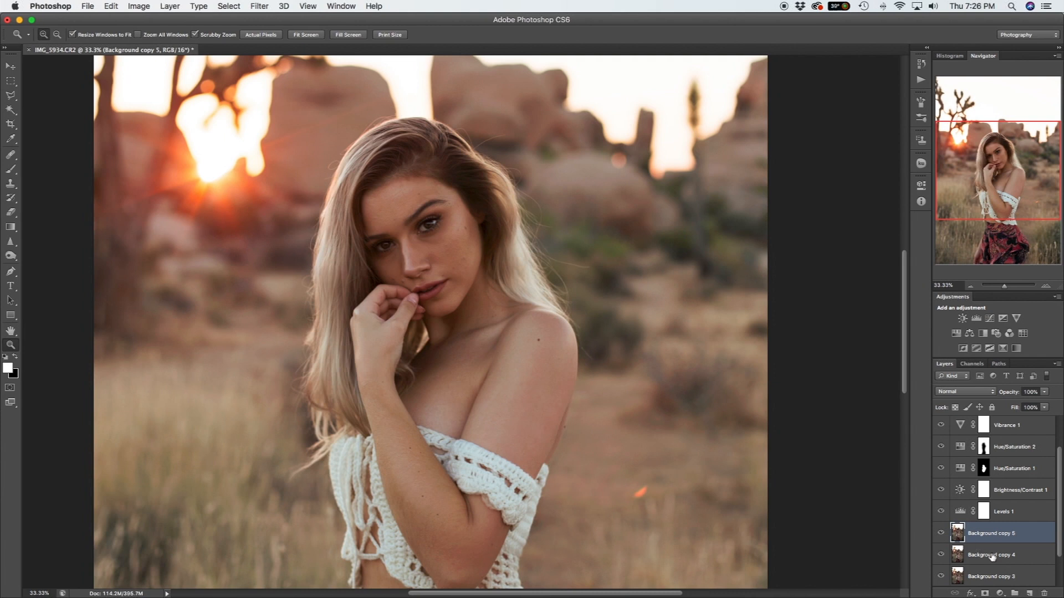
Apply a 4.7-pixel Gaussian Blur to the Background copy 5 layer and move it below Background copy 4.
{"action": "scroll", "coordinate": [991, 558], "scroll_direction": "down", "scroll_amount": 1}
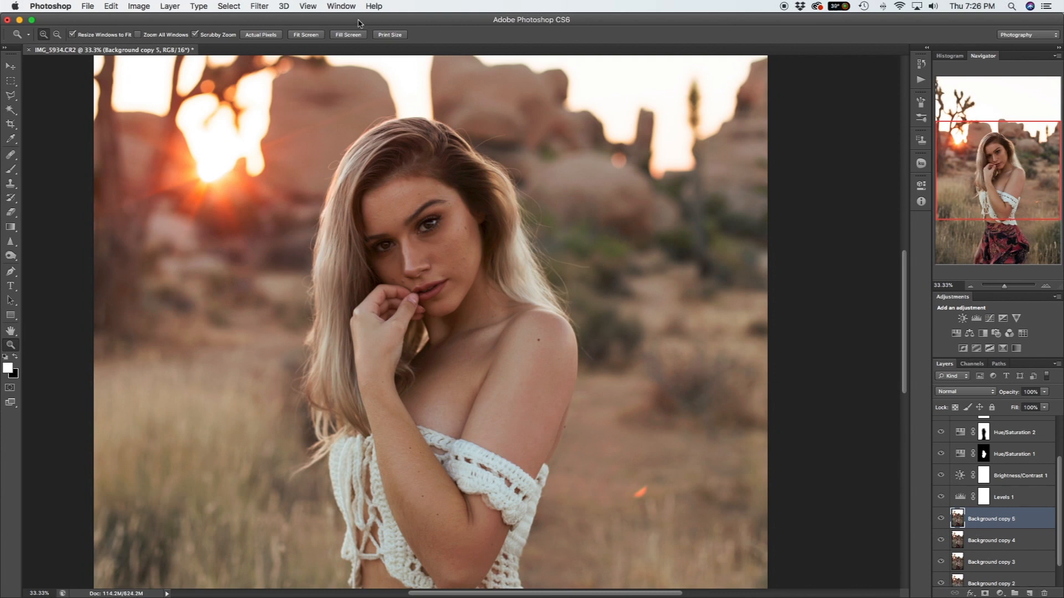
{"action": "left_click", "coordinate": [257, 6]}
{"action": "mouse_move", "coordinate": [297, 135]}
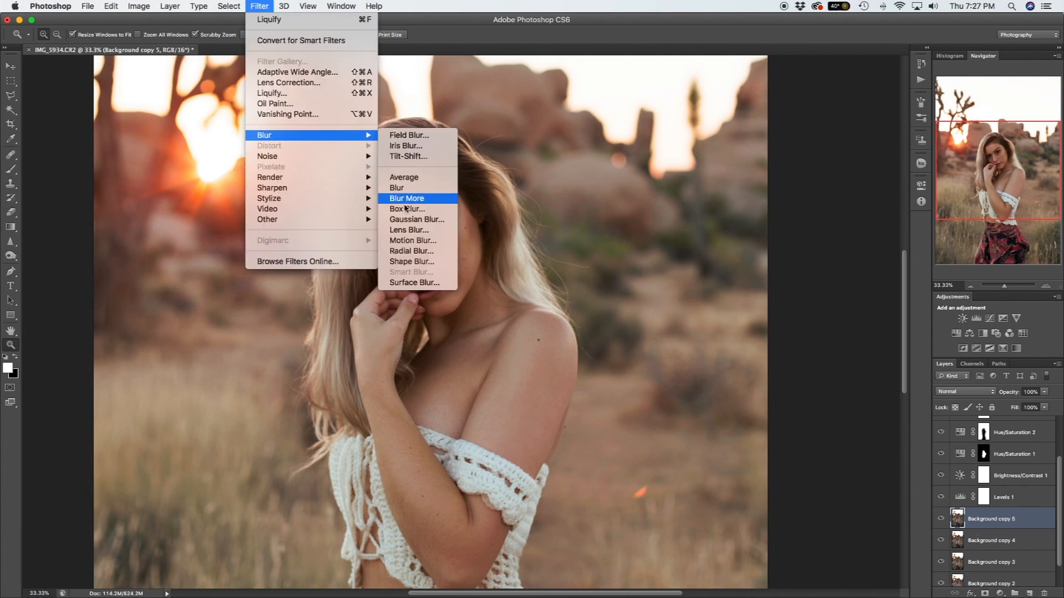
{"action": "left_click", "coordinate": [404, 219]}
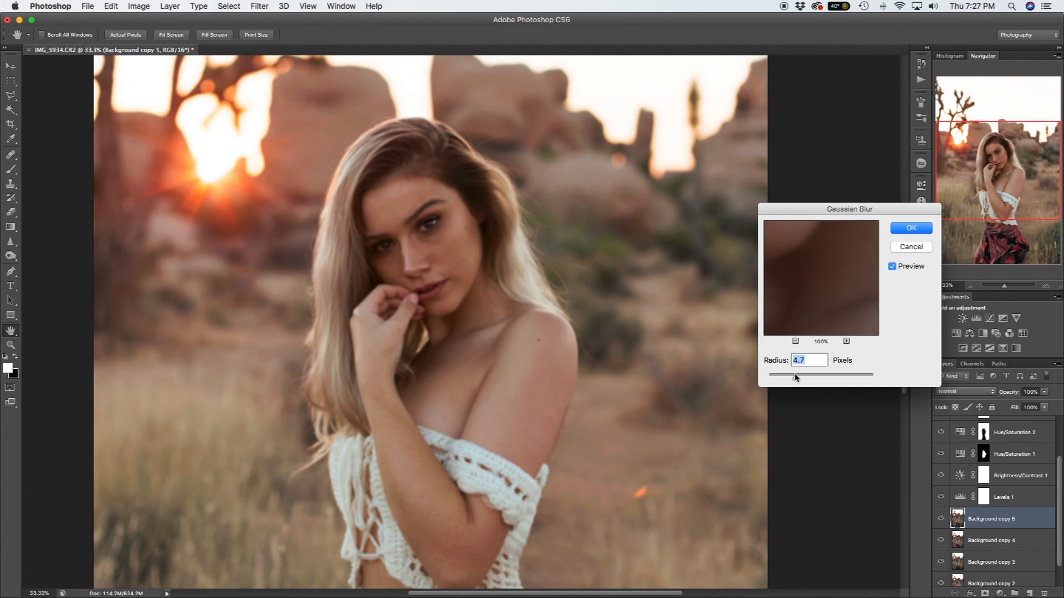
{"action": "left_click", "coordinate": [919, 226]}
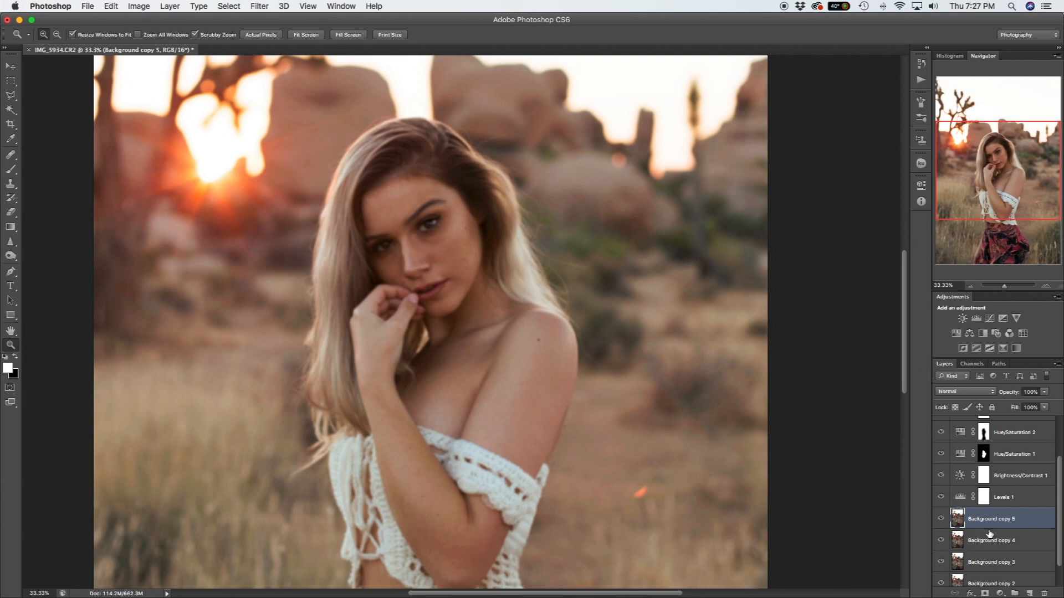
{"action": "left_click_drag", "start_coordinate": [987, 518], "coordinate": [988, 542]}
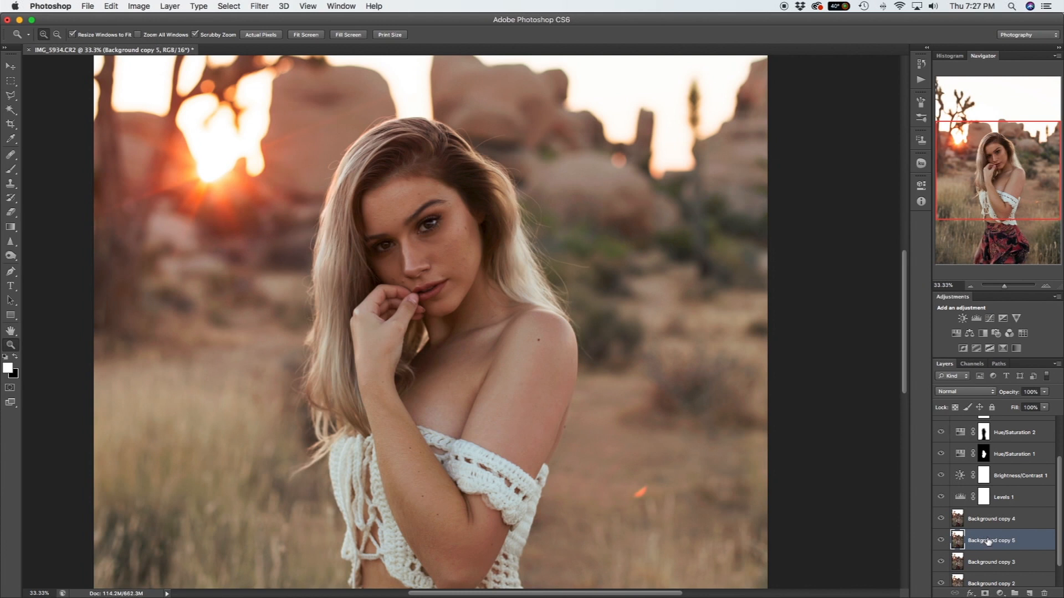
Use Apply Image on Background copy 4 with Background copy 5 as source layer, Subtract blending, scale 2 and offset 128.
{"action": "left_click", "coordinate": [990, 521]}
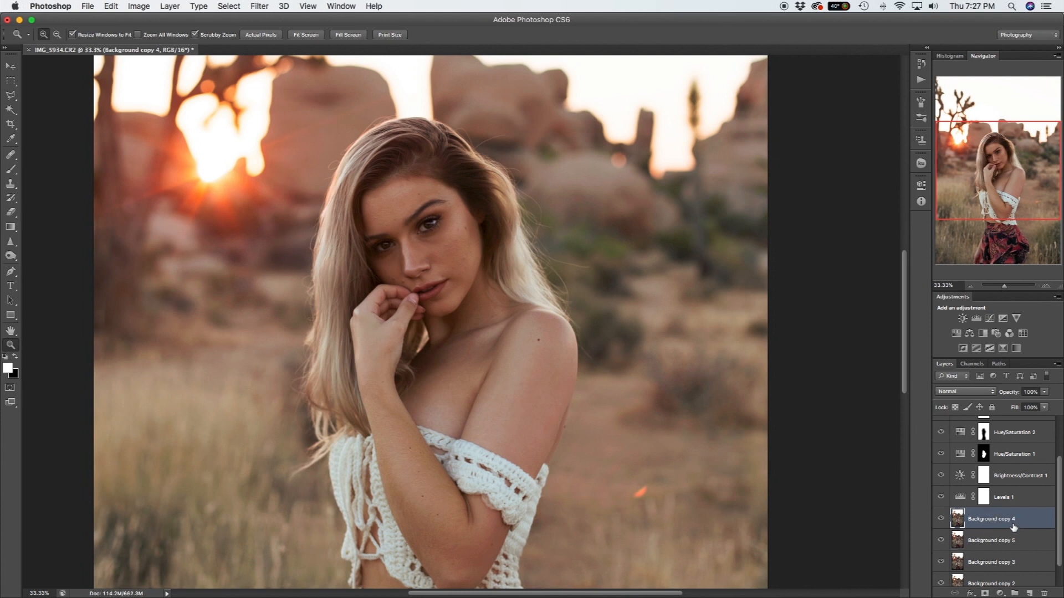
{"action": "left_click", "coordinate": [139, 5]}
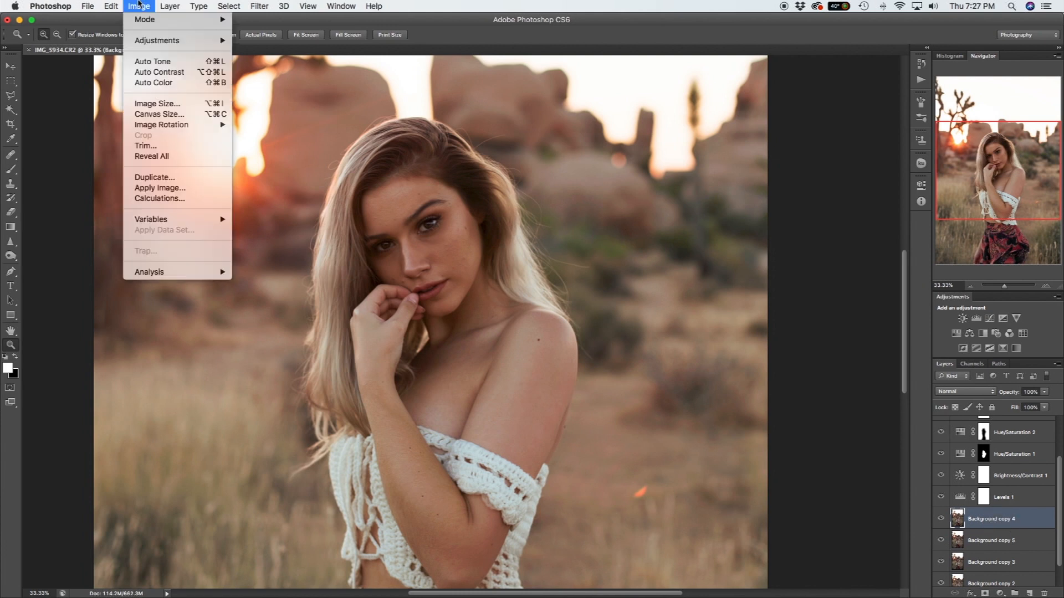
{"action": "left_click", "coordinate": [190, 192]}
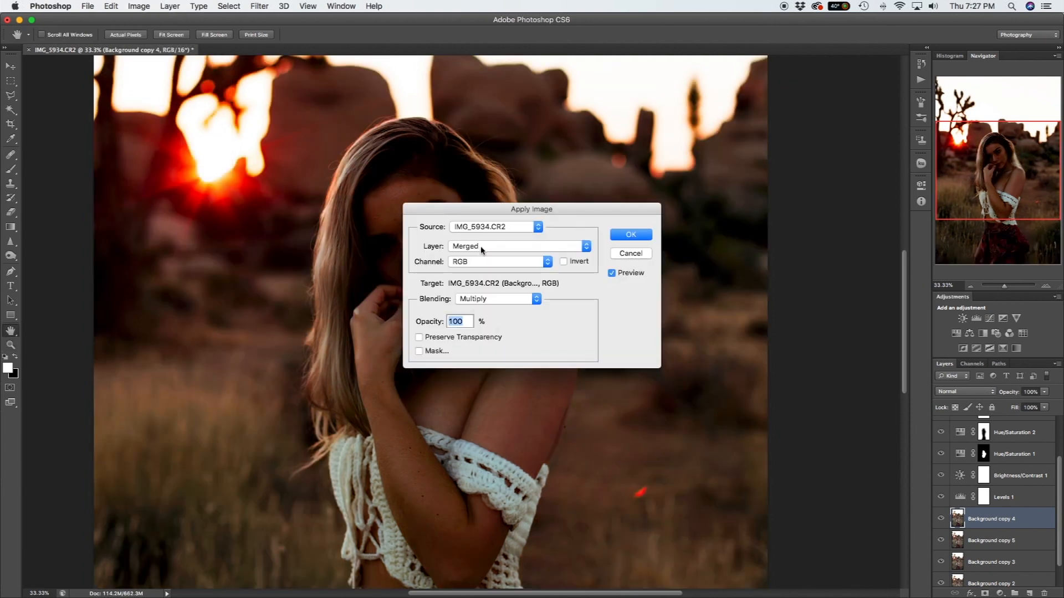
{"action": "left_click", "coordinate": [482, 249]}
{"action": "left_click", "coordinate": [451, 247]}
{"action": "left_click", "coordinate": [470, 250]}
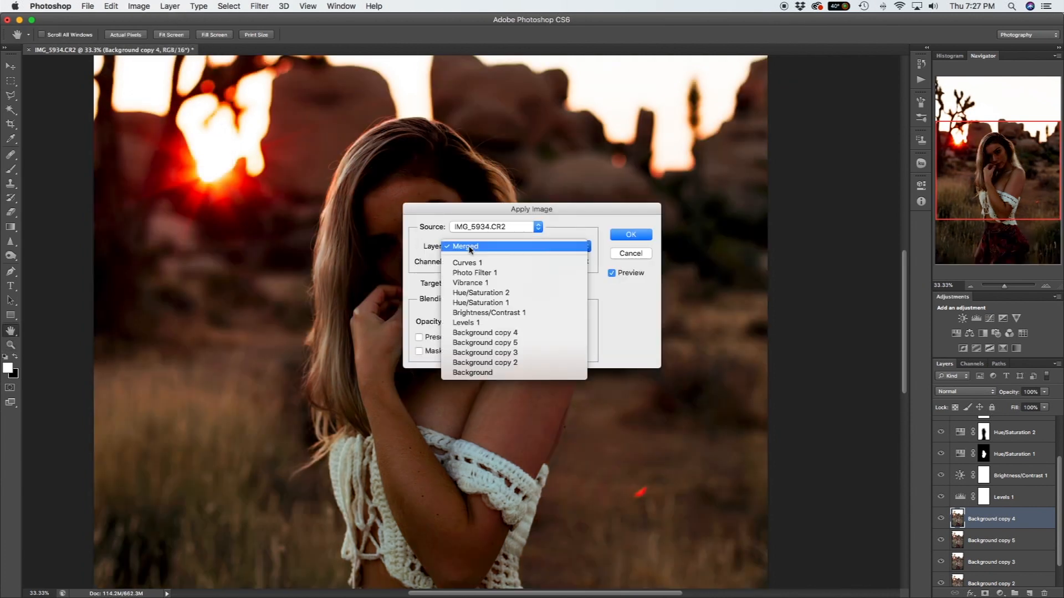
{"action": "left_click", "coordinate": [512, 343]}
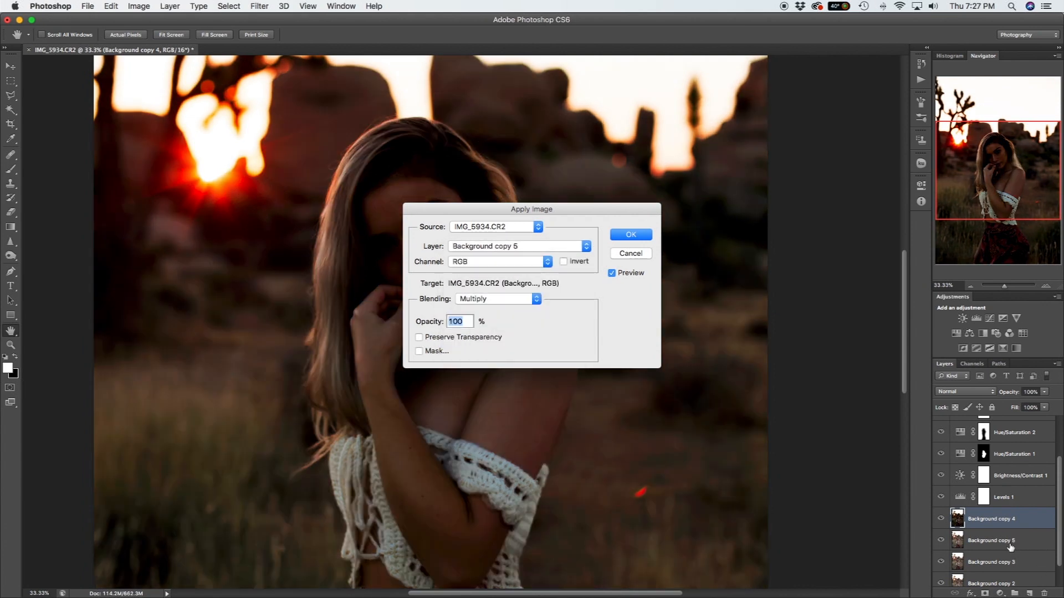
{"action": "left_click", "coordinate": [480, 300]}
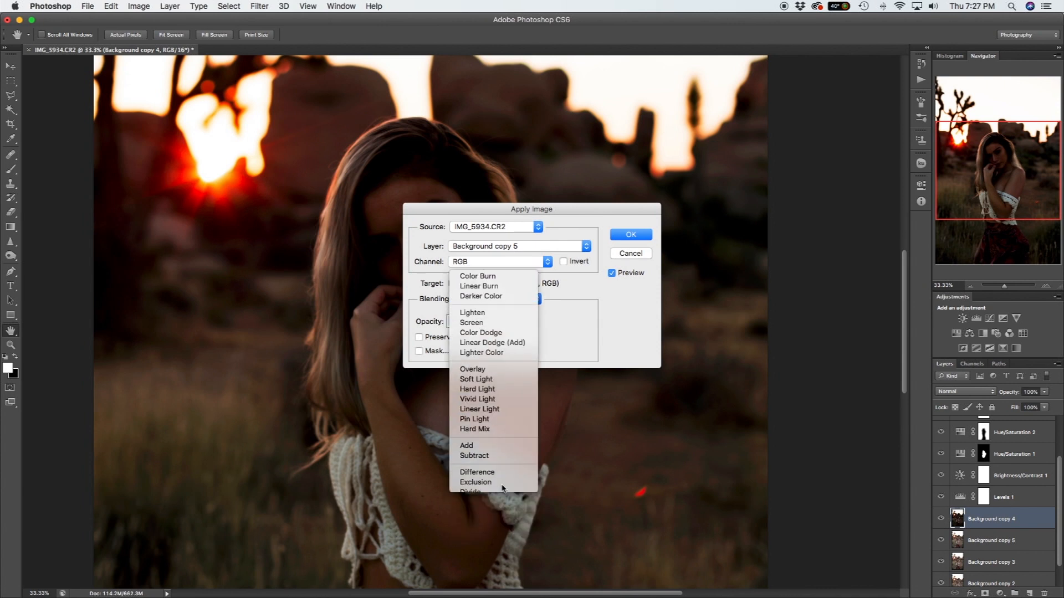
{"action": "left_click", "coordinate": [503, 483]}
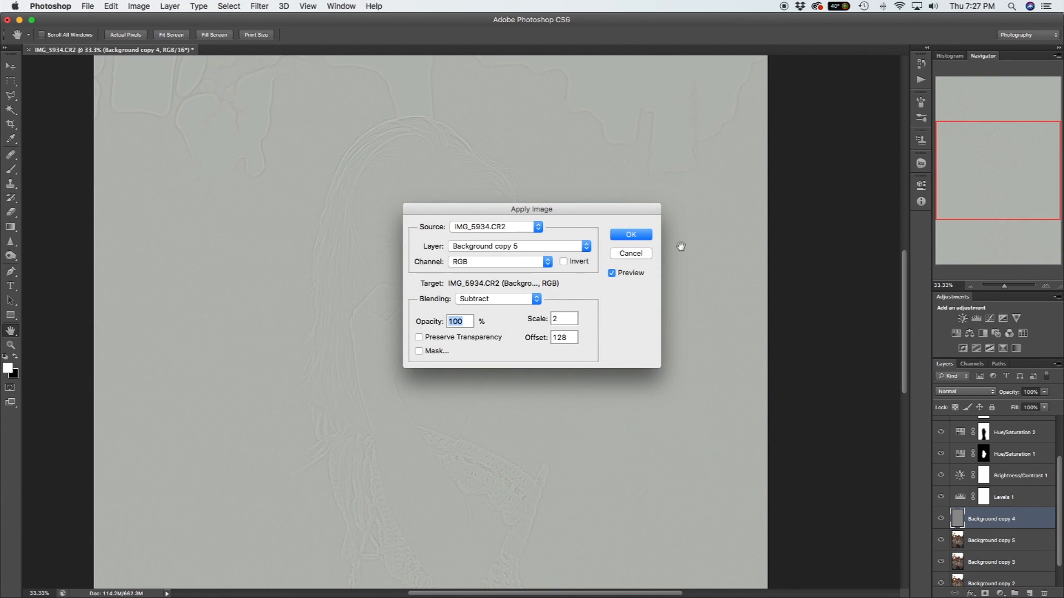
{"action": "key", "text": "Return"}
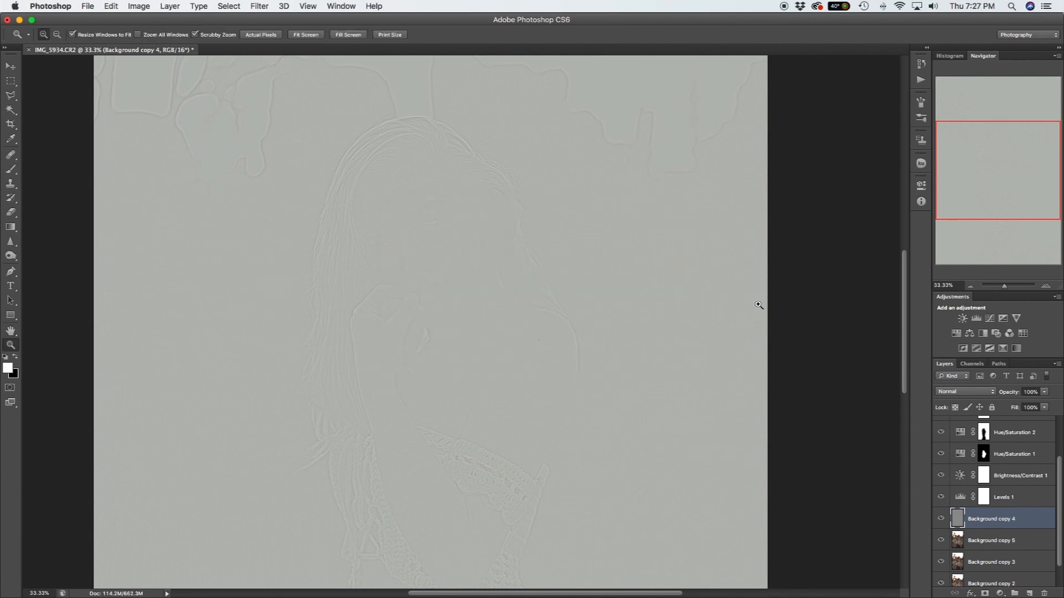
Set Background copy 4 to the Linear Light blend mode and place it with Background copy 5 in a new group.
{"action": "left_click", "coordinate": [966, 392]}
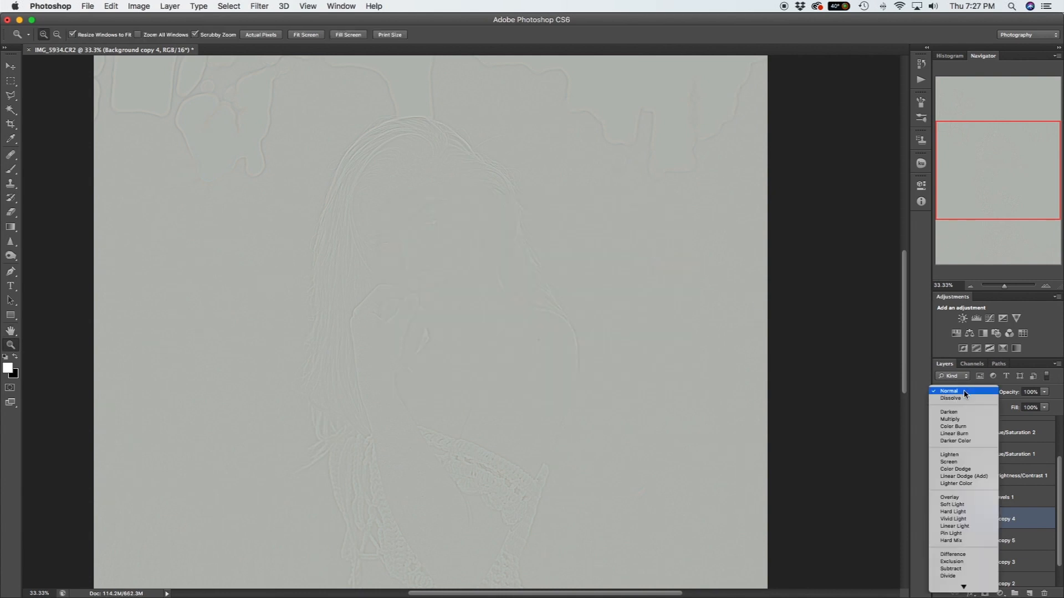
{"action": "left_click", "coordinate": [974, 527]}
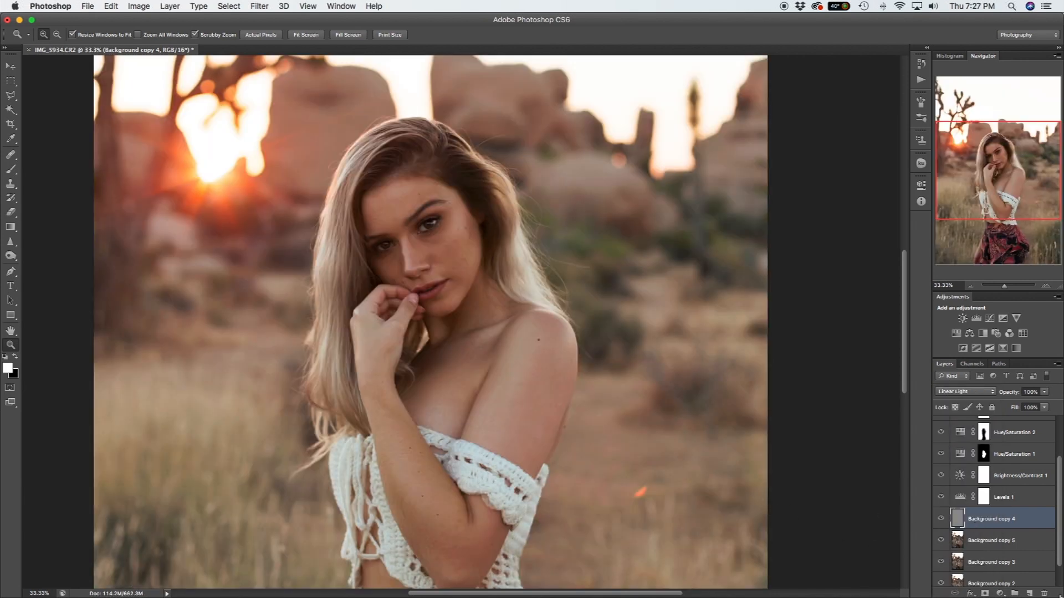
{"action": "left_click", "coordinate": [1016, 593]}
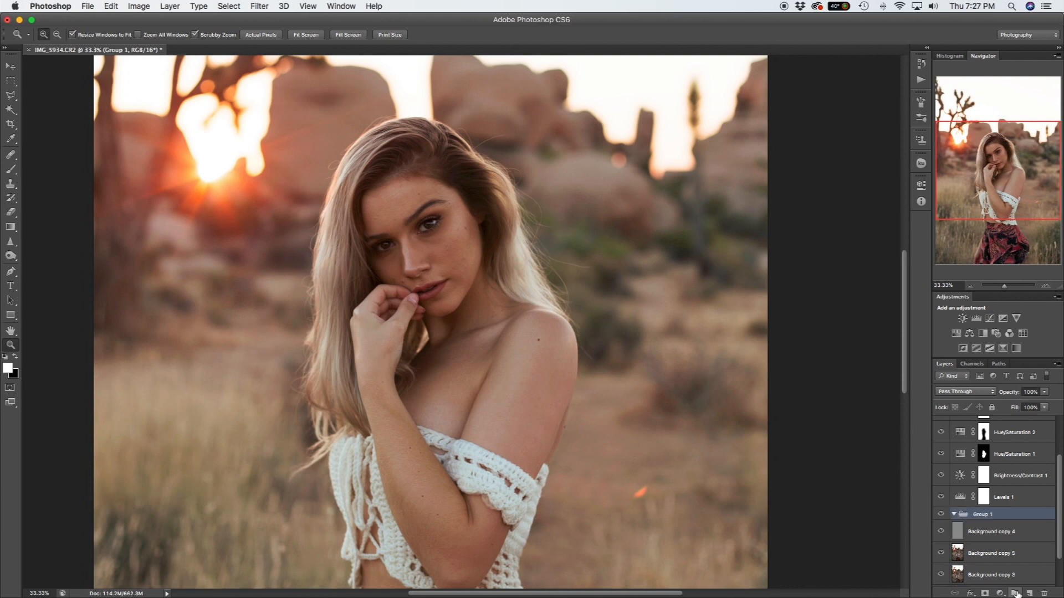
{"action": "left_click", "coordinate": [995, 536]}
{"action": "left_click", "coordinate": [989, 552], "text": "shift"}
{"action": "left_click_drag", "start_coordinate": [990, 552], "coordinate": [980, 516]}
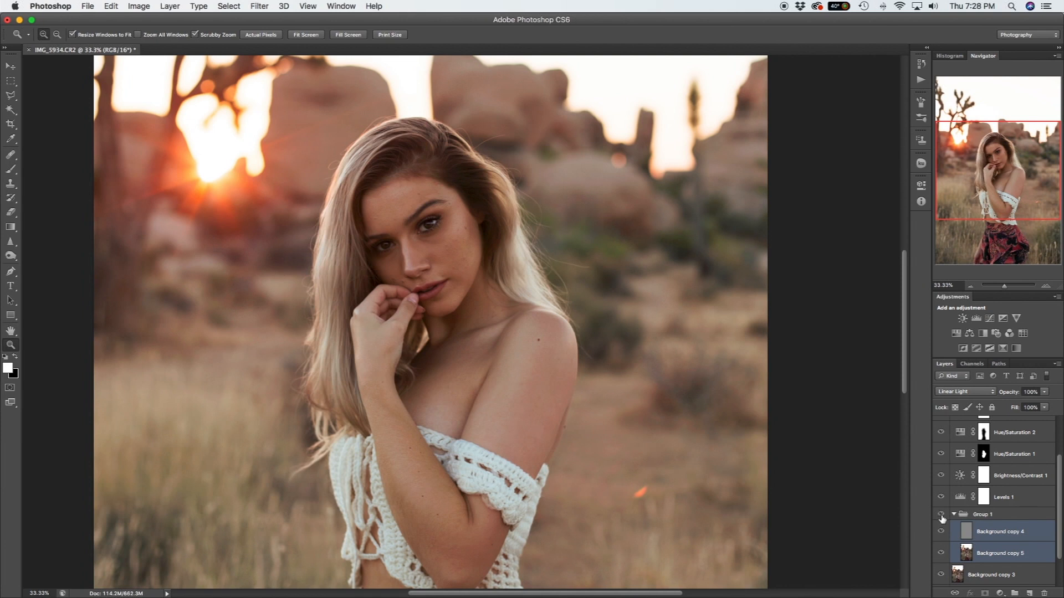
Select the Background copy 4 texture layer and set up the Clone Stamp tool with a brush size of 25 for the face.
{"action": "left_click", "coordinate": [990, 532]}
{"action": "scroll", "coordinate": [1017, 540], "scroll_direction": "down", "scroll_amount": 1}
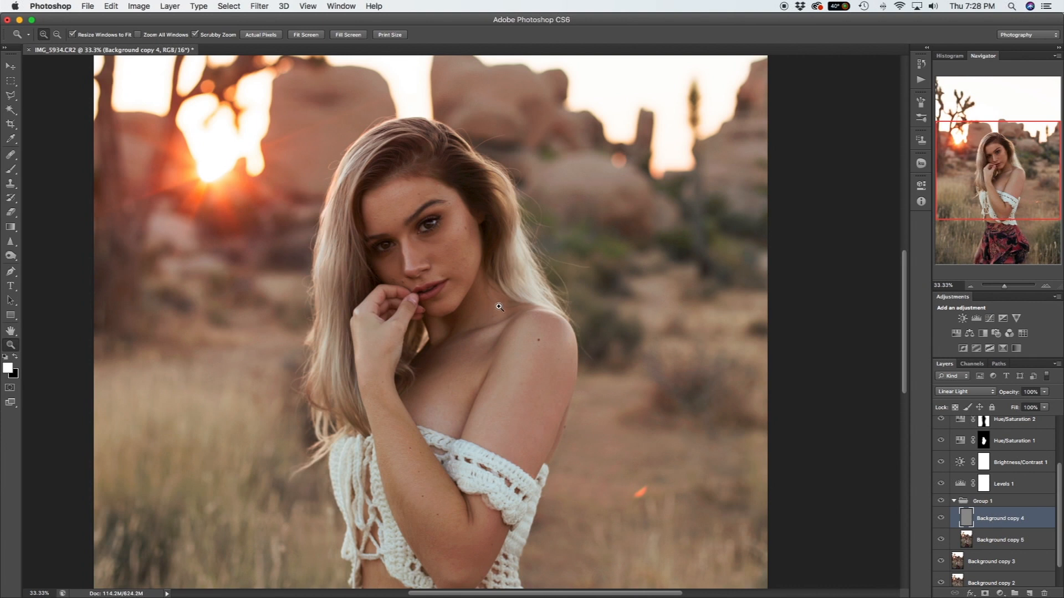
{"action": "left_click", "coordinate": [470, 250]}
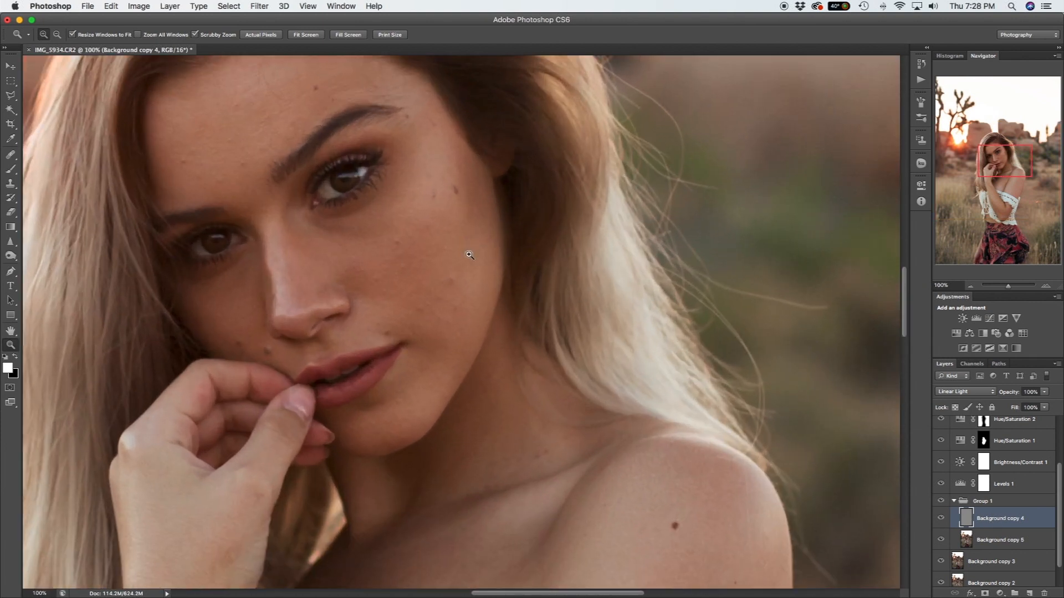
{"action": "key", "text": "s"}
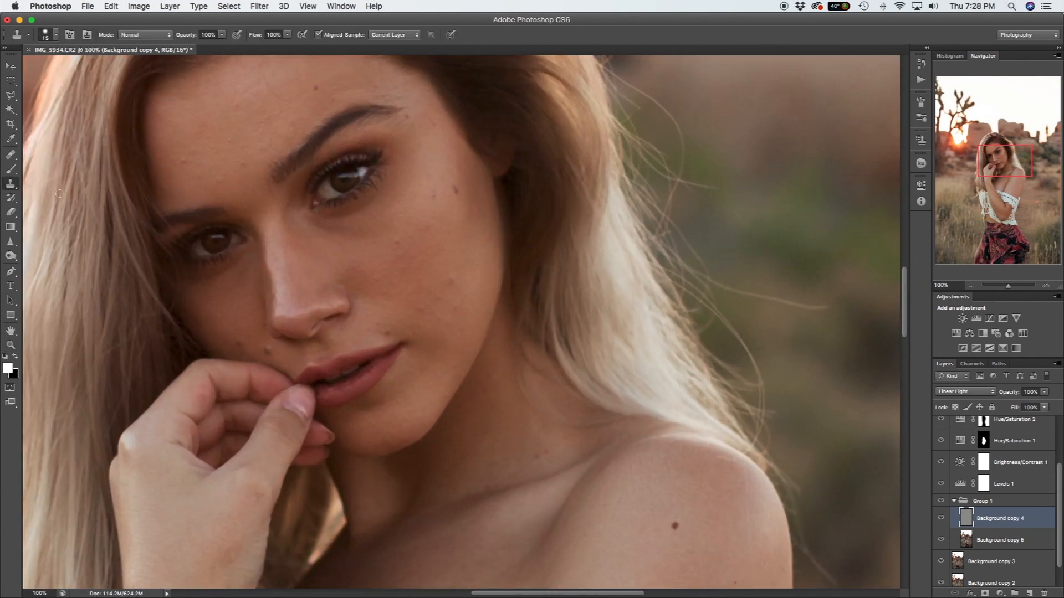
{"action": "left_click", "coordinate": [11, 184]}
{"action": "left_click", "coordinate": [11, 172]}
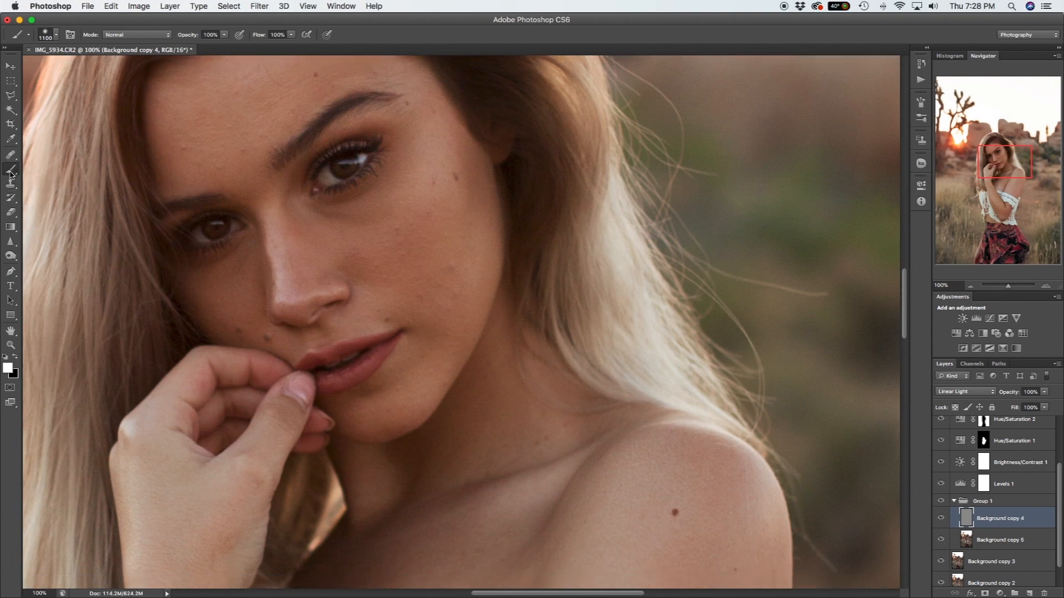
{"action": "right_click", "coordinate": [11, 172]}
{"action": "left_click", "coordinate": [12, 184]}
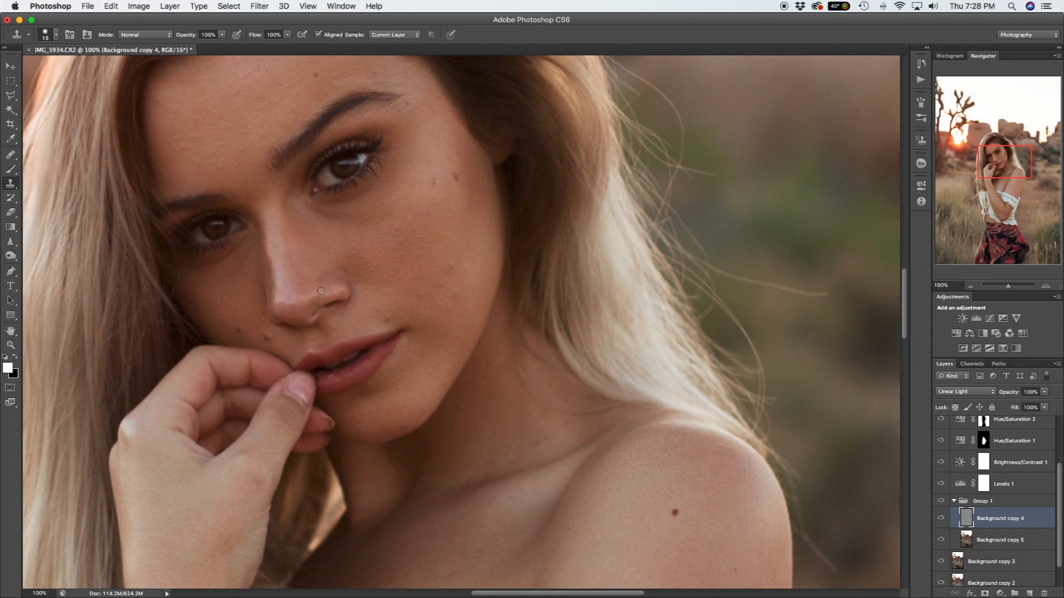
{"action": "key", "text": "bracketright"}
{"action": "scroll", "coordinate": [451, 377], "scroll_direction": "down", "scroll_amount": 5}
{"action": "scroll", "coordinate": [456, 379], "scroll_direction": "up", "scroll_amount": 7}
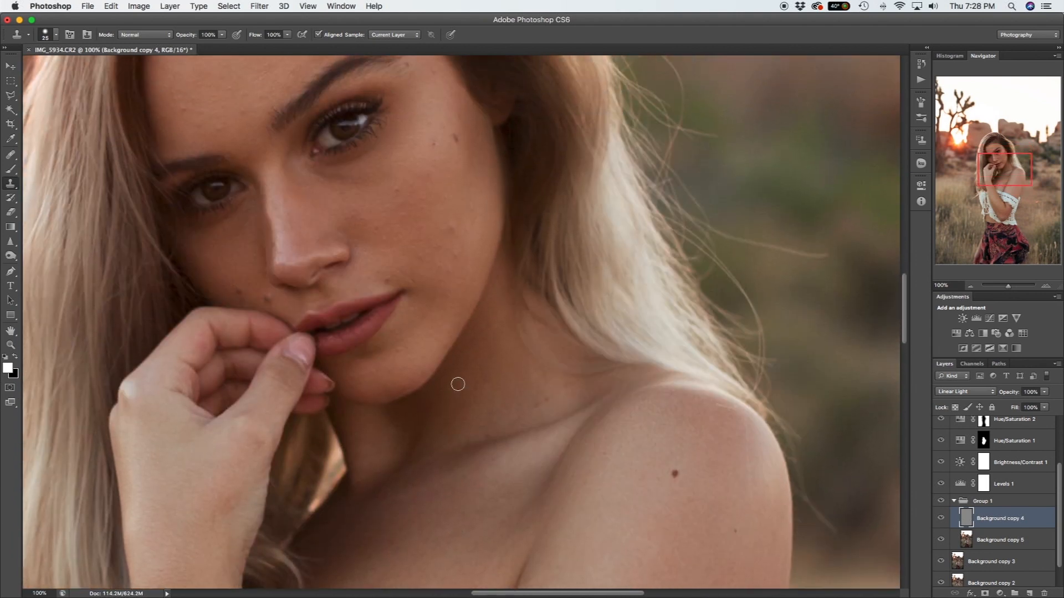
{"action": "scroll", "coordinate": [308, 287], "scroll_direction": "up", "scroll_amount": 1}
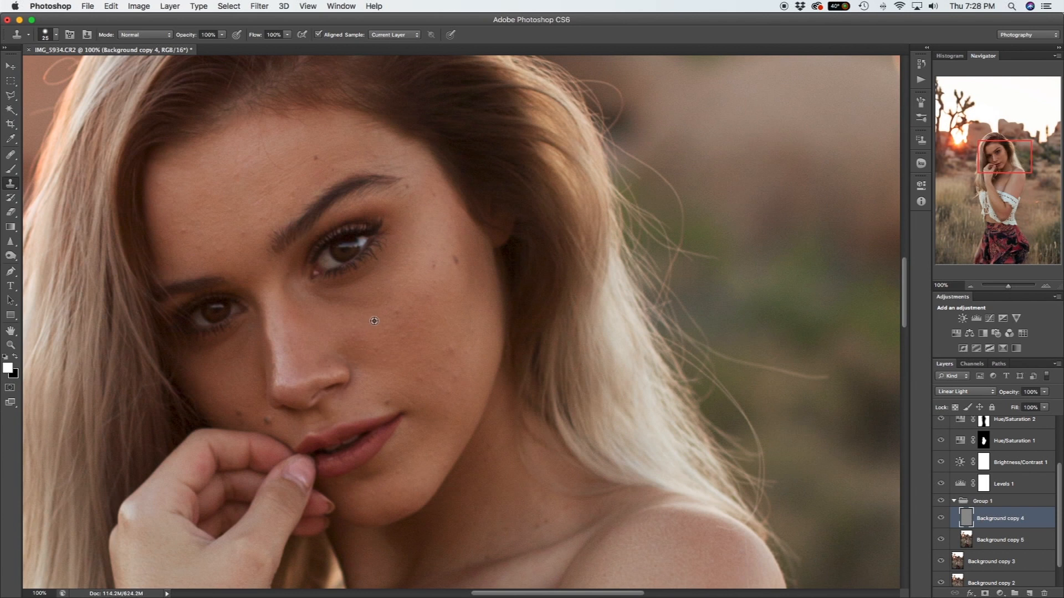
Clone clean skin texture over the blemishes on the cheek and beside the outer corner of the eye.
{"action": "left_click", "coordinate": [395, 319], "text": "alt"}
{"action": "left_click", "coordinate": [397, 315]}
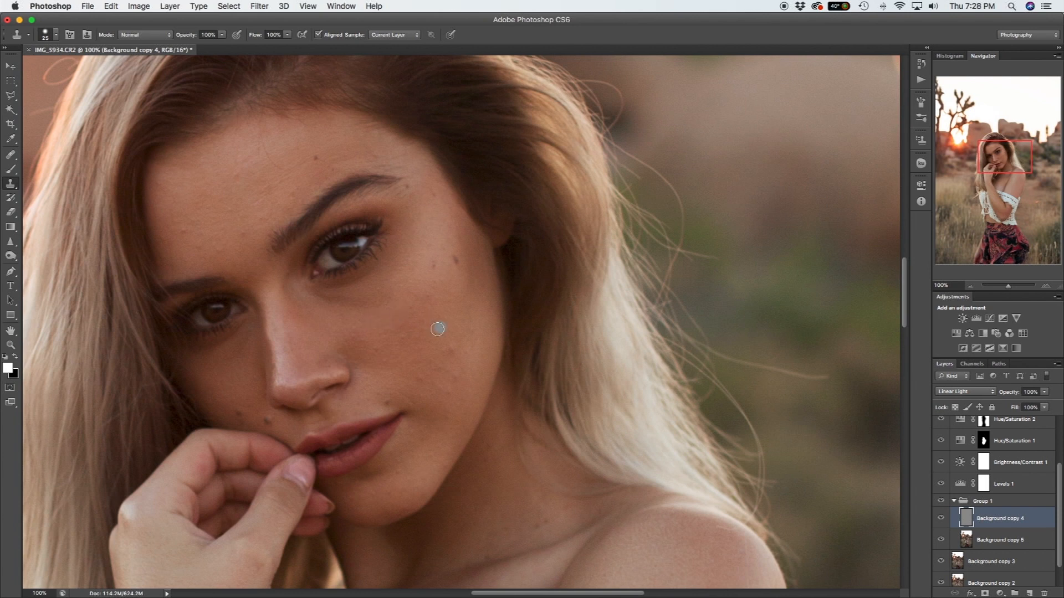
{"action": "left_click", "coordinate": [377, 327], "text": "alt"}
{"action": "left_click", "coordinate": [375, 349]}
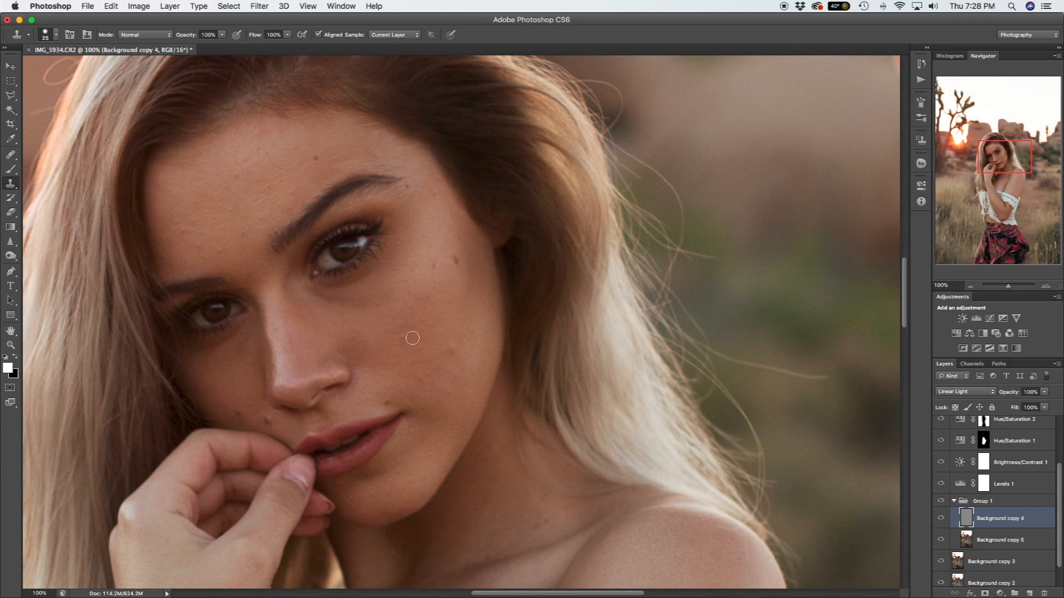
{"action": "left_click", "coordinate": [422, 279], "text": "alt"}
{"action": "left_click", "coordinate": [434, 266]}
{"action": "left_click", "coordinate": [424, 272], "text": "alt"}
{"action": "left_click", "coordinate": [418, 284], "text": "alt"}
{"action": "left_click_drag", "start_coordinate": [431, 289], "coordinate": [429, 291]}
Clone smooth skin texture over the spots across the forehead, from above the eyebrow to the hairline.
{"action": "left_click", "coordinate": [314, 158]}
{"action": "left_click", "coordinate": [331, 146], "text": "alt"}
{"action": "left_click", "coordinate": [331, 170]}
{"action": "left_click", "coordinate": [241, 193], "text": "alt"}
{"action": "left_click", "coordinate": [238, 175]}
{"action": "left_click", "coordinate": [228, 200]}
{"action": "left_click", "coordinate": [221, 189], "text": "alt"}
{"action": "left_click", "coordinate": [199, 207]}
{"action": "left_click", "coordinate": [224, 186], "text": "alt"}
{"action": "left_click", "coordinate": [209, 207], "text": "alt"}
{"action": "left_click_drag", "start_coordinate": [190, 223], "coordinate": [185, 224]}
{"action": "left_click", "coordinate": [263, 181], "text": "alt"}
{"action": "mouse_move", "coordinate": [253, 157]}
{"action": "left_mouse_down"}
{"action": "mouse_move", "coordinate": [228, 169]}
{"action": "mouse_move", "coordinate": [271, 180]}
{"action": "left_mouse_up"}
{"action": "left_click", "coordinate": [269, 148], "text": "alt"}
Clone clean skin texture over the small blemishes on the lower cheek beside the mouth.
{"action": "scroll", "coordinate": [421, 368], "scroll_direction": "down", "scroll_amount": 3}
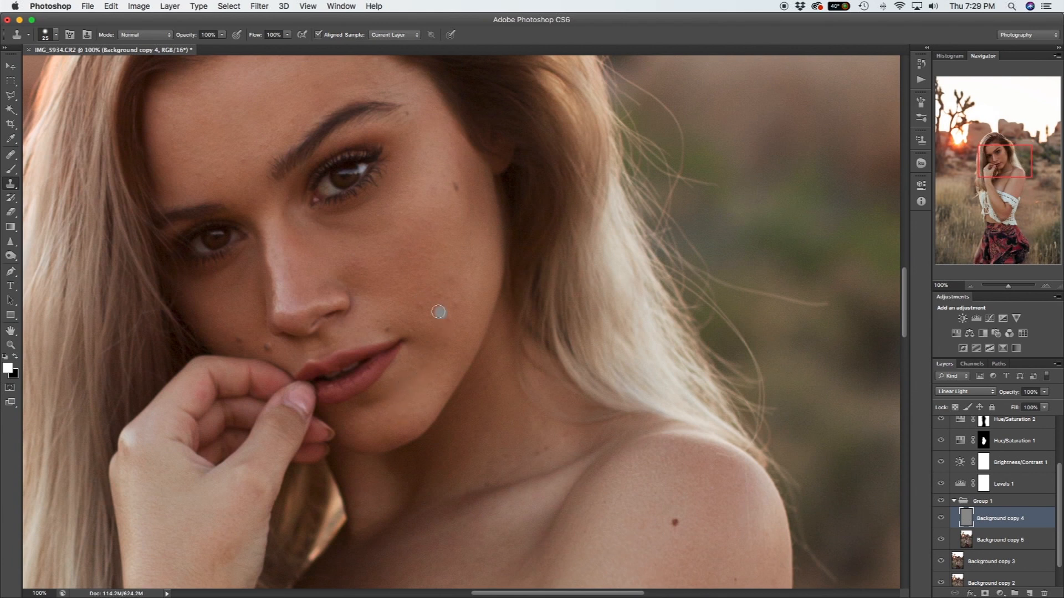
{"action": "left_click", "coordinate": [422, 292], "text": "alt"}
{"action": "mouse_move", "coordinate": [423, 300]}
{"action": "left_mouse_down"}
{"action": "mouse_move", "coordinate": [395, 318]}
{"action": "mouse_move", "coordinate": [456, 306]}
{"action": "mouse_move", "coordinate": [457, 275]}
{"action": "left_mouse_up"}
{"action": "left_click", "coordinate": [397, 299], "text": "alt"}
{"action": "left_click", "coordinate": [419, 290], "text": "alt"}
{"action": "left_click_drag", "start_coordinate": [443, 294], "coordinate": [428, 271]}
Clone smoother skin texture over the fine lines and uneven areas beneath both eyes.
{"action": "scroll", "coordinate": [288, 187], "scroll_direction": "up", "scroll_amount": 5}
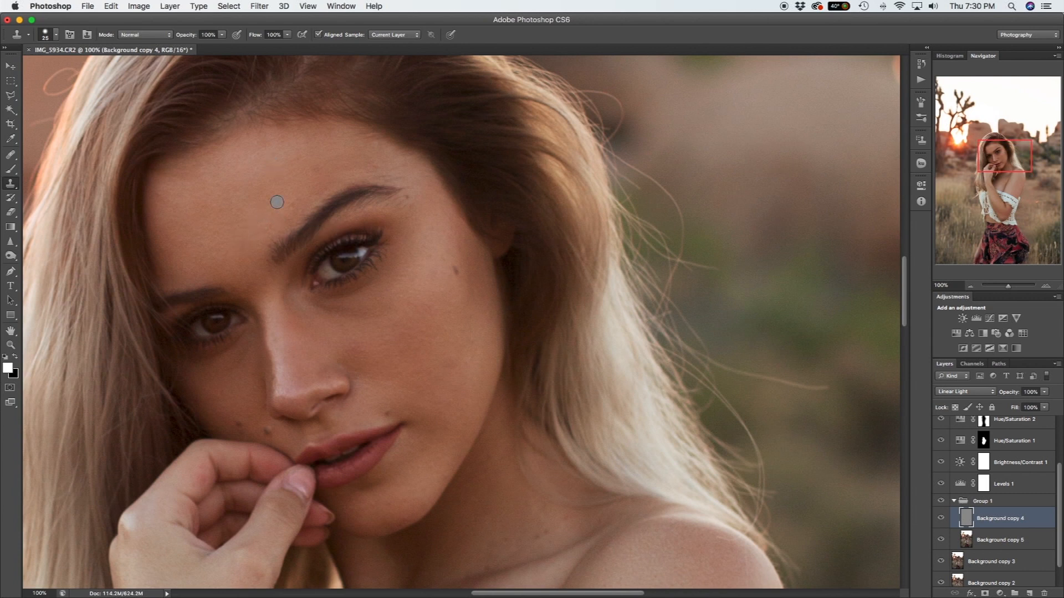
{"action": "scroll", "coordinate": [277, 202], "scroll_direction": "down", "scroll_amount": 3}
{"action": "left_click", "coordinate": [368, 286], "text": "alt"}
{"action": "left_click", "coordinate": [363, 246]}
{"action": "left_click", "coordinate": [374, 287], "text": "alt"}
{"action": "left_click_drag", "start_coordinate": [363, 276], "coordinate": [315, 261]}
{"action": "left_click", "coordinate": [376, 291], "text": "alt"}
{"action": "mouse_move", "coordinate": [378, 268]}
{"action": "left_mouse_down"}
{"action": "mouse_move", "coordinate": [376, 254]}
{"action": "mouse_move", "coordinate": [356, 280]}
{"action": "left_mouse_up"}
{"action": "left_click", "coordinate": [363, 283], "text": "alt"}
{"action": "left_click", "coordinate": [244, 333], "text": "alt"}
{"action": "mouse_move", "coordinate": [247, 311]}
{"action": "left_mouse_down"}
{"action": "mouse_move", "coordinate": [250, 302]}
{"action": "mouse_move", "coordinate": [221, 316]}
{"action": "mouse_move", "coordinate": [252, 310]}
{"action": "mouse_move", "coordinate": [252, 302]}
{"action": "left_mouse_up"}
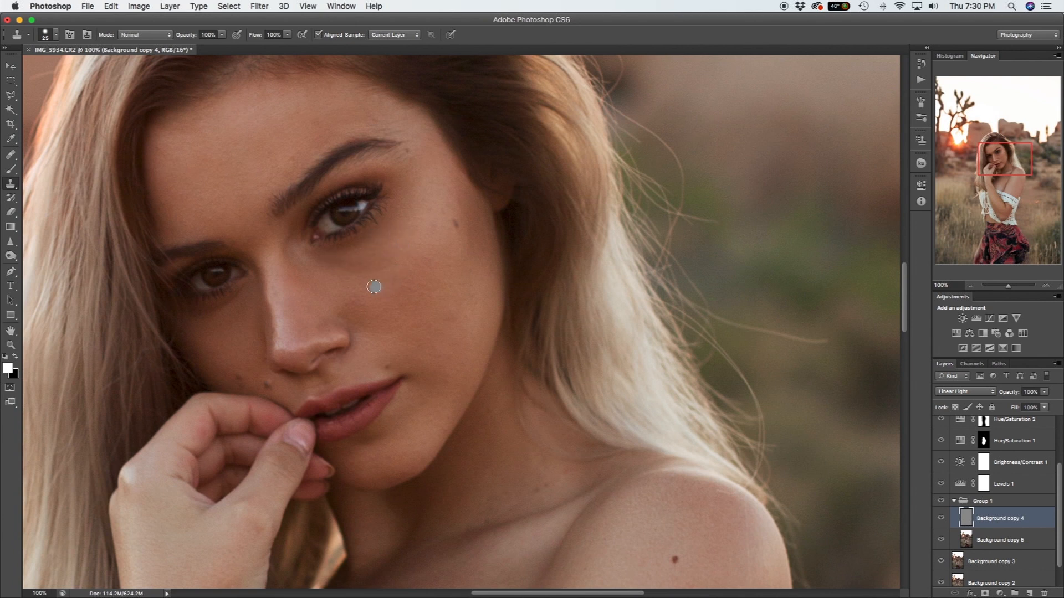
Step backward and forward through the recent Clone Stamp edits to compare the facial skin before and after.
{"action": "scroll", "coordinate": [390, 357], "scroll_direction": "down", "scroll_amount": 2}
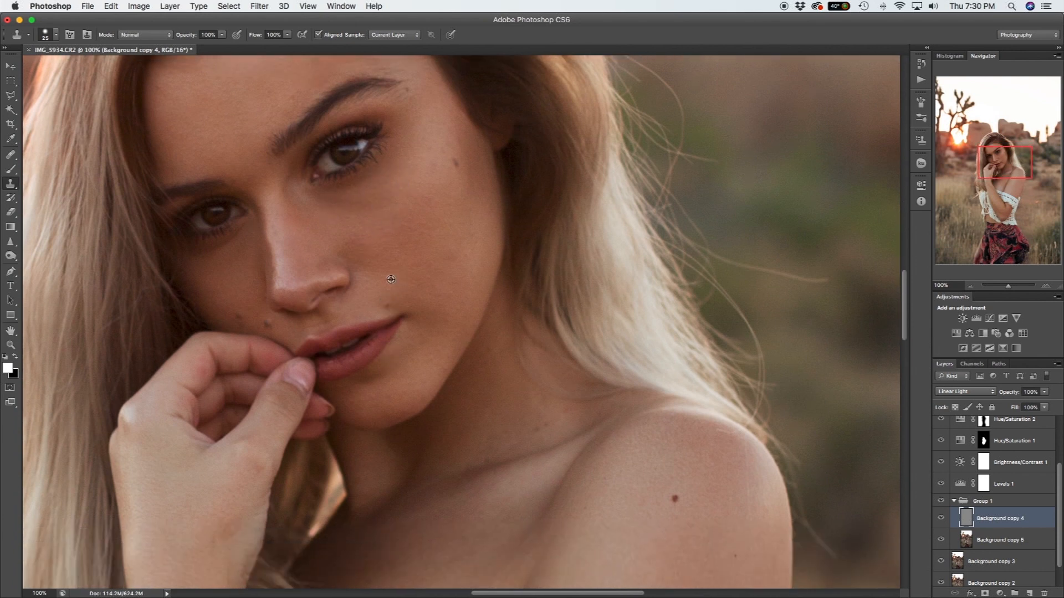
{"action": "key", "text": "super+z"}
{"action": "key", "text": "super+z"}
{"action": "key", "text": "super+z"}
{"action": "left_click", "coordinate": [89, 6]}
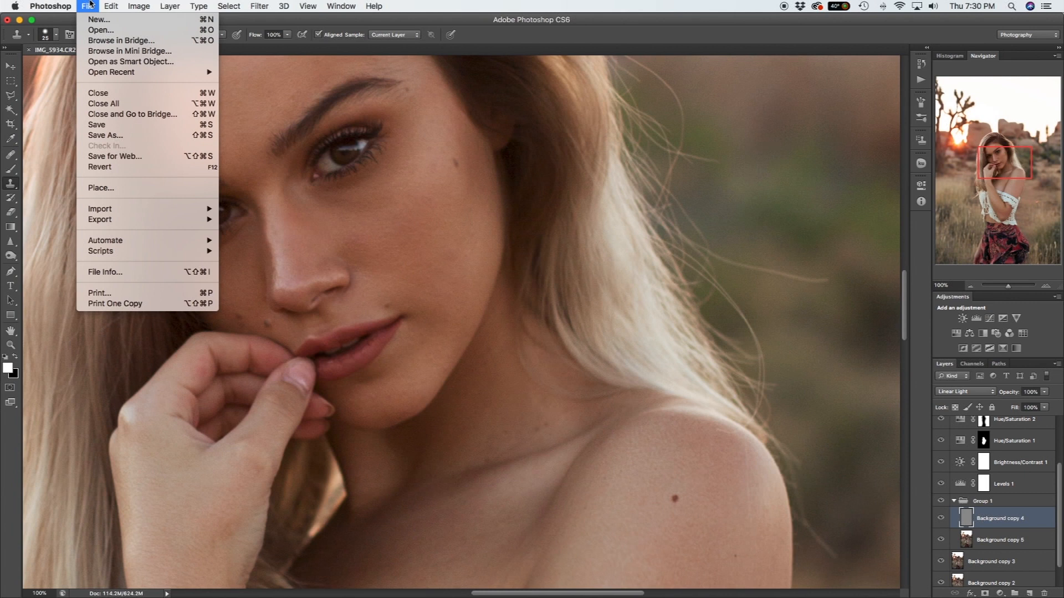
{"action": "mouse_move", "coordinate": [113, 5]}
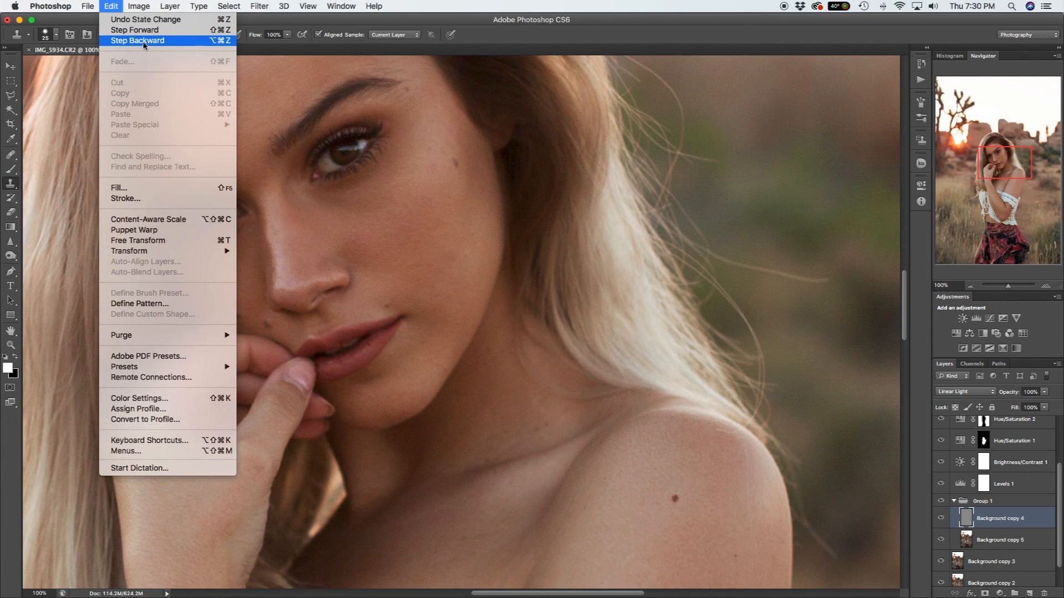
{"action": "left_click", "coordinate": [138, 40]}
{"action": "key", "text": "super+alt+z"}
{"action": "key", "text": "super+alt+z"}
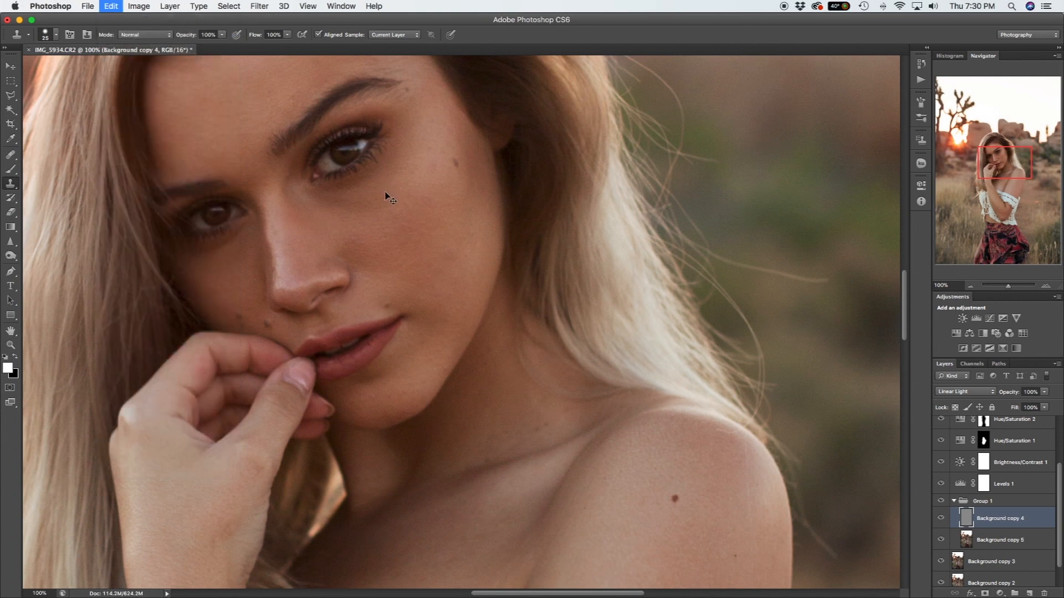
{"action": "key", "text": "super+alt+z"}
{"action": "left_click", "coordinate": [112, 5]}
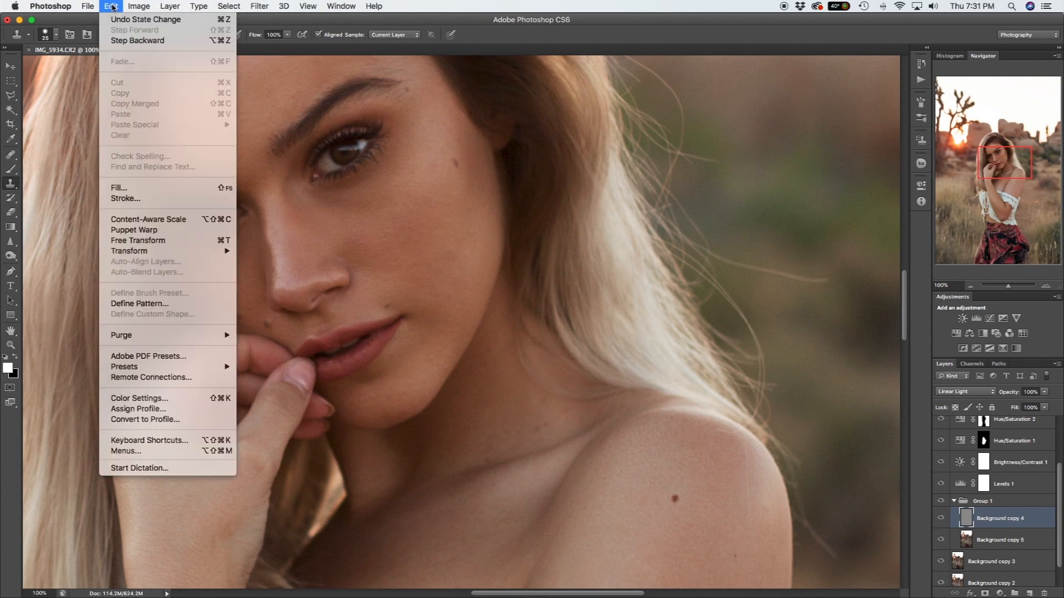
{"action": "left_click", "coordinate": [111, 6]}
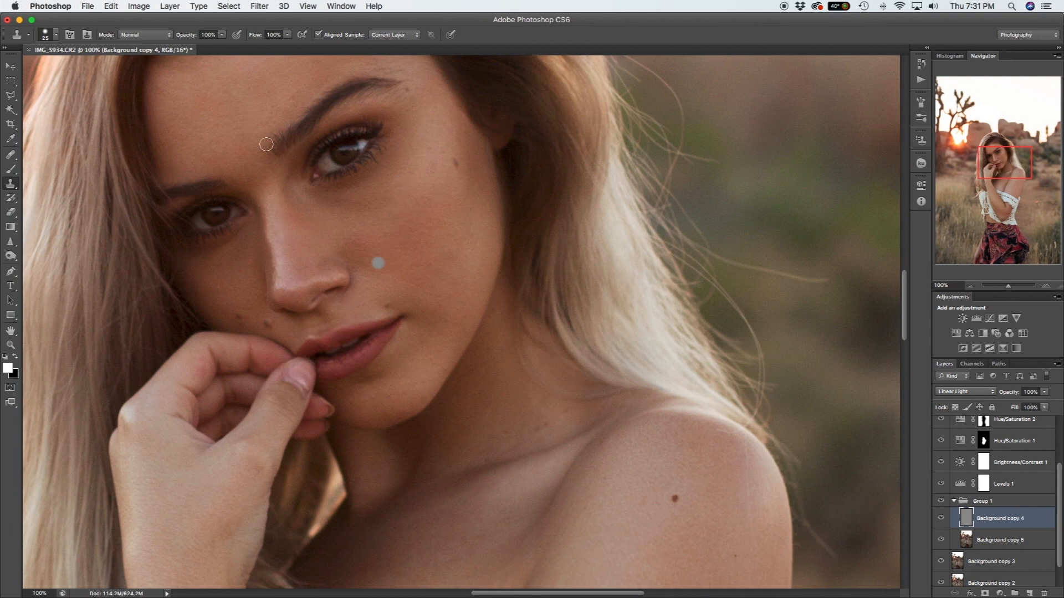
{"action": "left_click", "coordinate": [116, 6]}
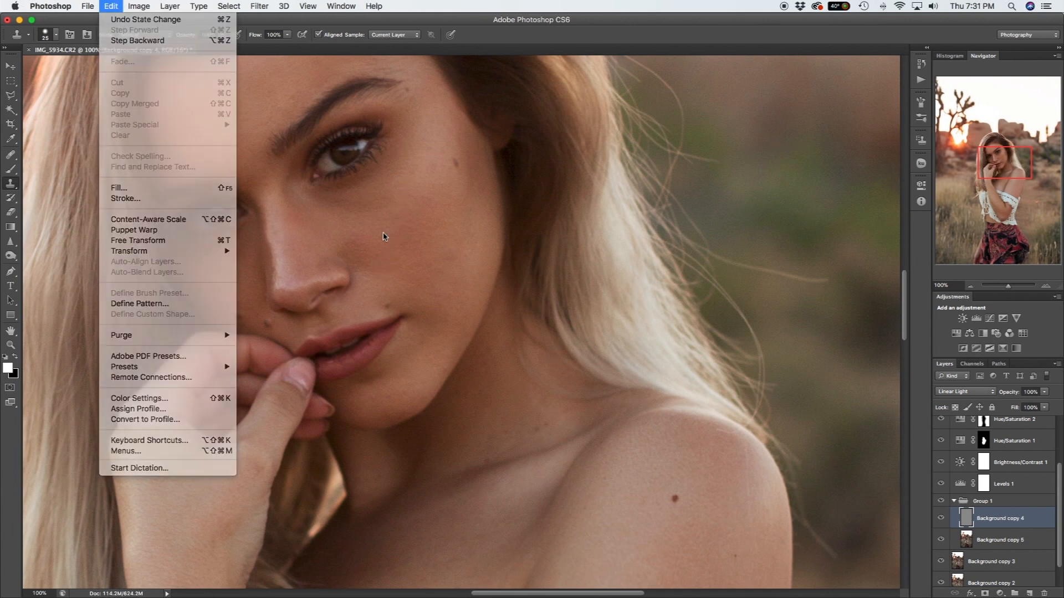
{"action": "left_click", "coordinate": [384, 235]}
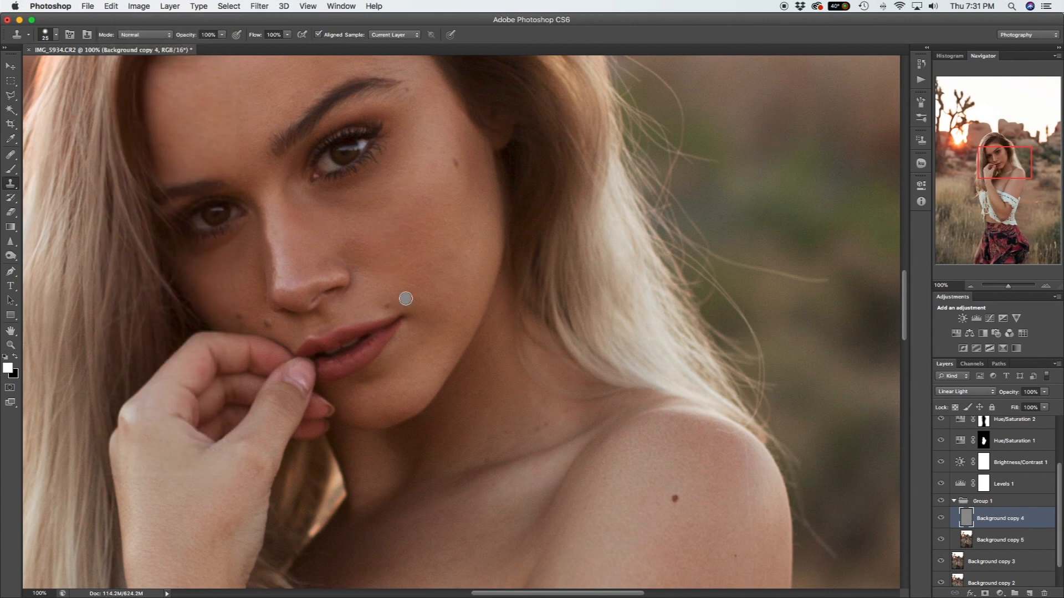
Clone clean skin texture over the lower cheek just outside the corner of the mouth and compare the result.
{"action": "mouse_move", "coordinate": [406, 298]}
{"action": "left_mouse_down"}
{"action": "mouse_move", "coordinate": [433, 295]}
{"action": "mouse_move", "coordinate": [380, 306]}
{"action": "mouse_move", "coordinate": [430, 308]}
{"action": "left_mouse_up"}
{"action": "key", "text": "super+z"}
{"action": "key", "text": "super+z"}
Clone clean skin texture over the small moles on the forearm and near the elbow with the Clone Stamp.
{"action": "scroll", "coordinate": [443, 348], "scroll_direction": "down", "scroll_amount": 8}
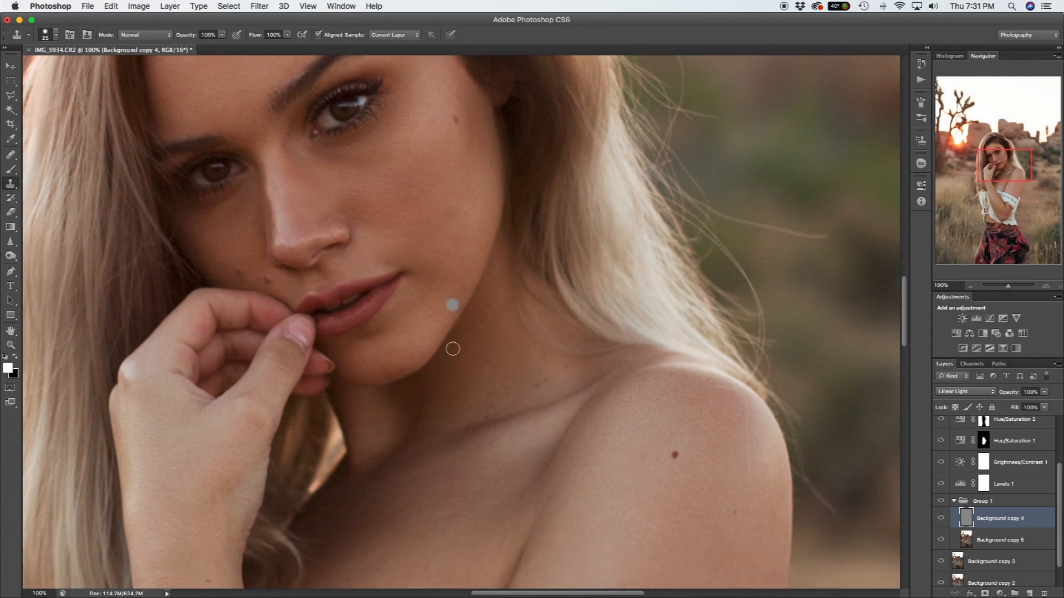
{"action": "scroll", "coordinate": [726, 383], "scroll_direction": "down", "scroll_amount": 2}
{"action": "scroll", "coordinate": [728, 385], "scroll_direction": "down", "scroll_amount": 15}
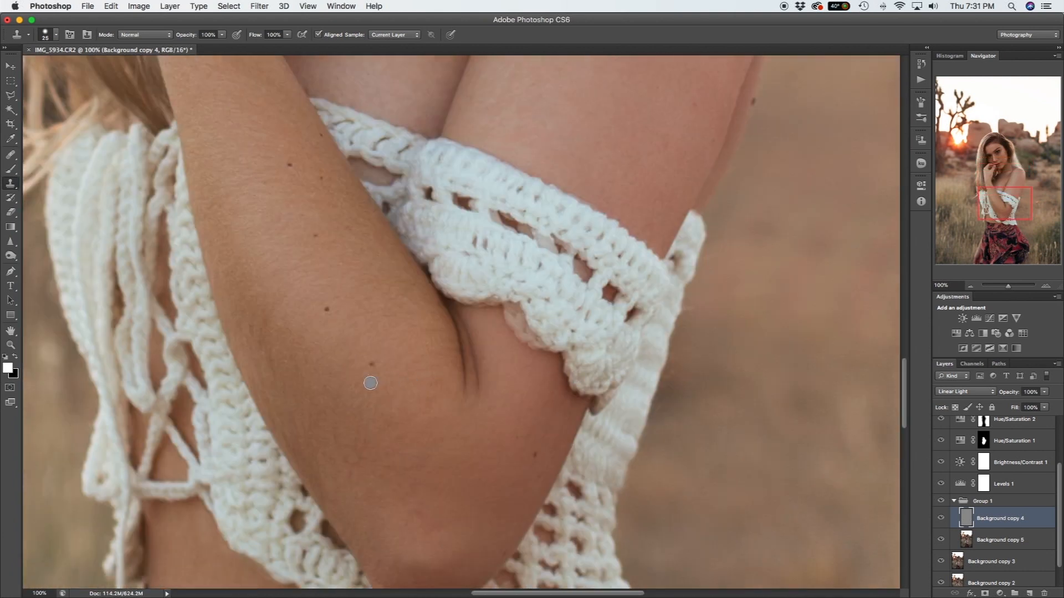
{"action": "key", "text": "z"}
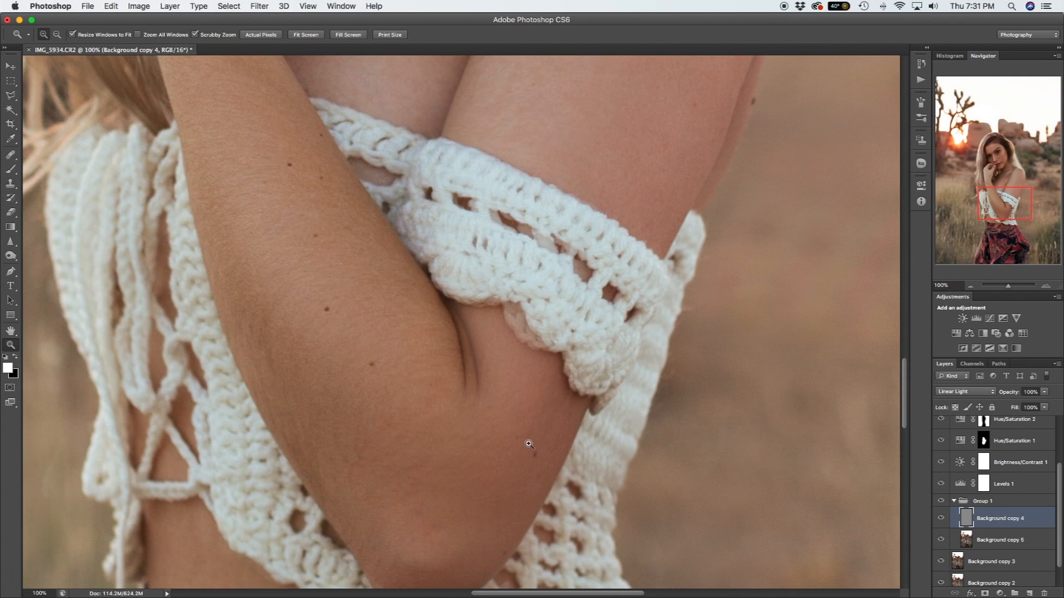
{"action": "key", "text": "s"}
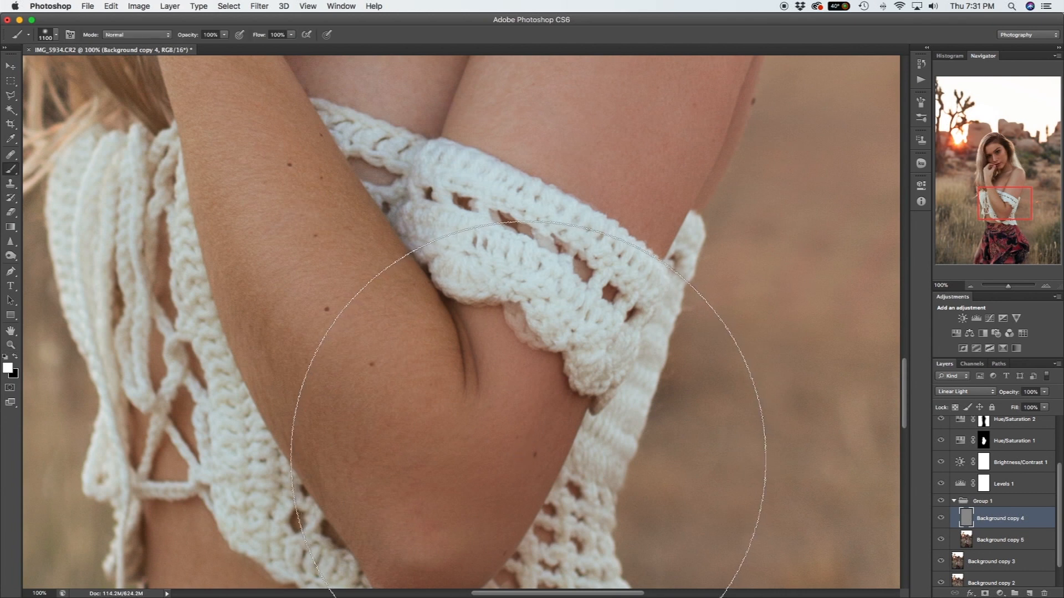
{"action": "left_click", "coordinate": [526, 451]}
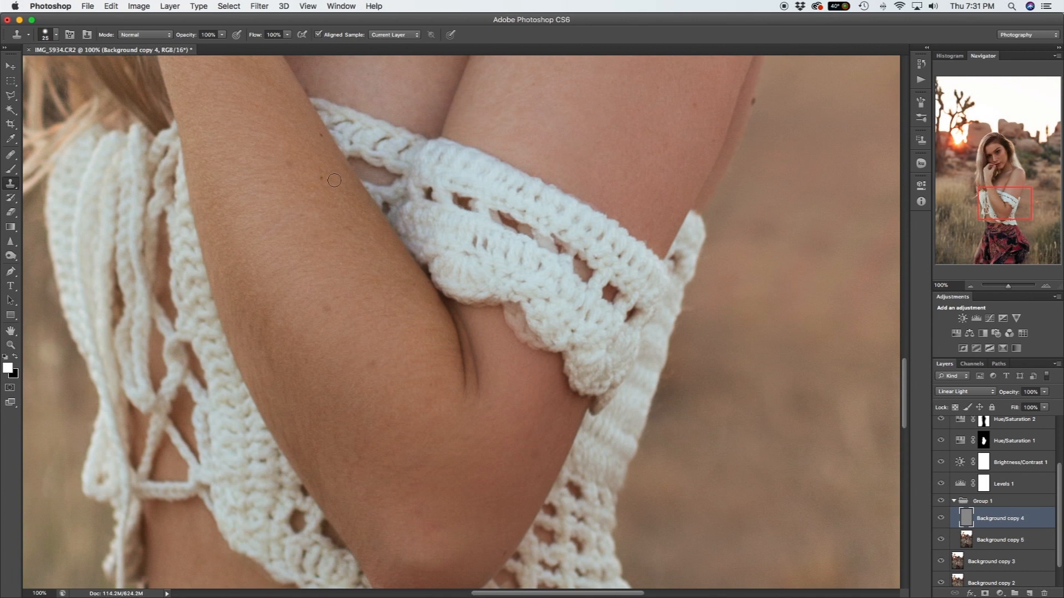
Clone blurred rock texture over the stray hairs sticking out from the crown into the background.
{"action": "scroll", "coordinate": [317, 180], "scroll_direction": "up", "scroll_amount": 10}
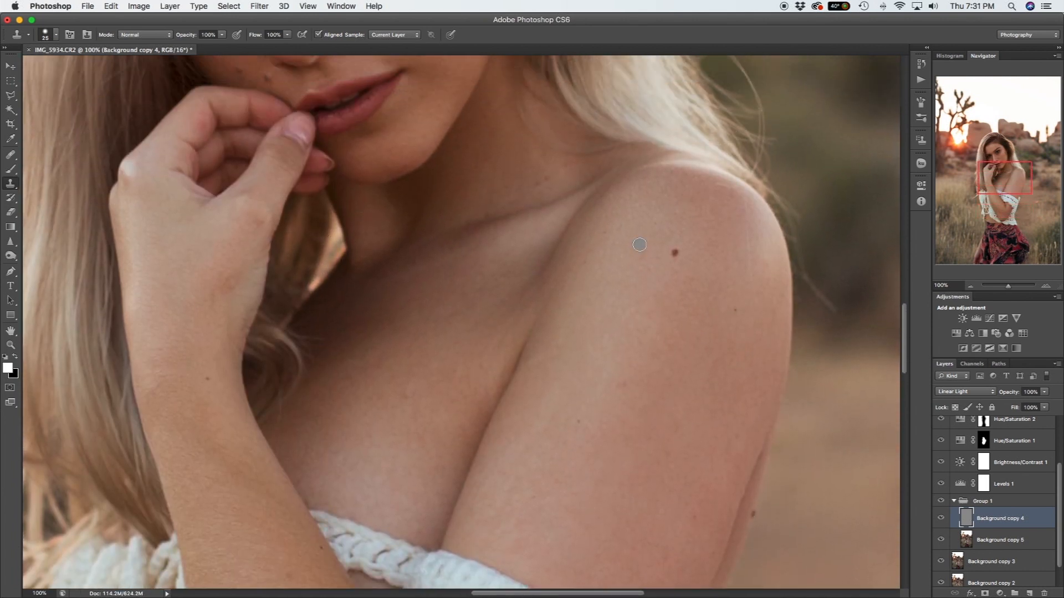
{"action": "scroll", "coordinate": [723, 246], "scroll_direction": "up", "scroll_amount": 10}
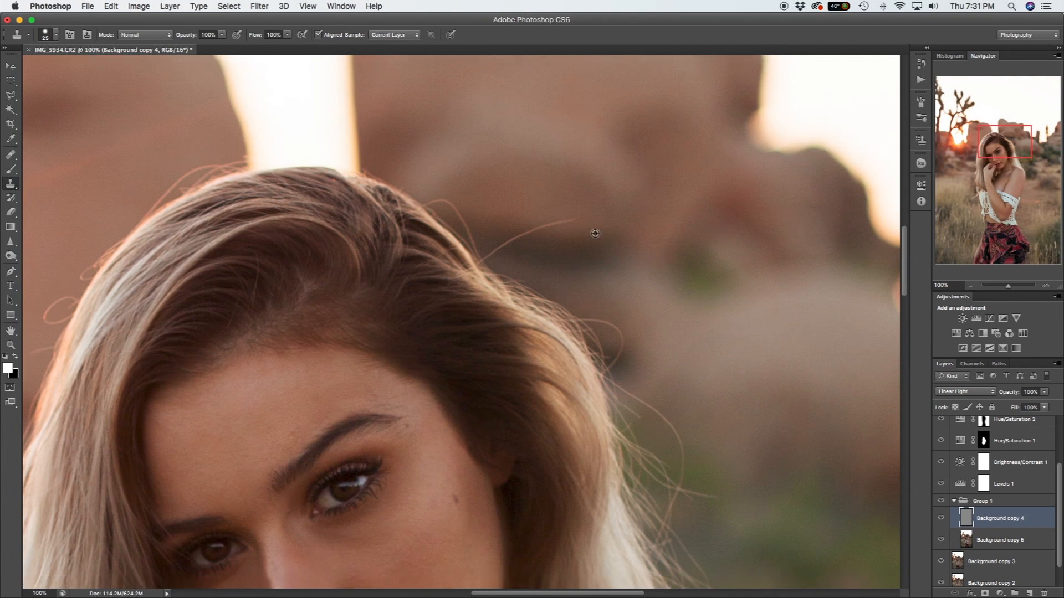
{"action": "left_click", "coordinate": [582, 232], "text": "alt"}
{"action": "mouse_move", "coordinate": [576, 222]}
{"action": "left_mouse_down"}
{"action": "mouse_move", "coordinate": [486, 258]}
{"action": "mouse_move", "coordinate": [441, 200]}
{"action": "left_mouse_up"}
{"action": "left_click", "coordinate": [512, 261], "text": "alt"}
{"action": "left_click", "coordinate": [486, 229], "text": "alt"}
Clone background texture over the looping flyaway hairs along the outer edge of the hair beside the forehead.
{"action": "scroll", "coordinate": [464, 211], "scroll_direction": "left", "scroll_amount": 3}
{"action": "mouse_move", "coordinate": [645, 314]}
{"action": "left_mouse_down"}
{"action": "mouse_move", "coordinate": [681, 342]}
{"action": "mouse_move", "coordinate": [670, 367]}
{"action": "mouse_move", "coordinate": [689, 376]}
{"action": "mouse_move", "coordinate": [671, 385]}
{"action": "mouse_move", "coordinate": [729, 426]}
{"action": "mouse_move", "coordinate": [742, 456]}
{"action": "mouse_move", "coordinate": [739, 495]}
{"action": "mouse_move", "coordinate": [784, 501]}
{"action": "mouse_move", "coordinate": [732, 492]}
{"action": "left_mouse_up"}
{"action": "scroll", "coordinate": [736, 467], "scroll_direction": "down", "scroll_amount": 3}
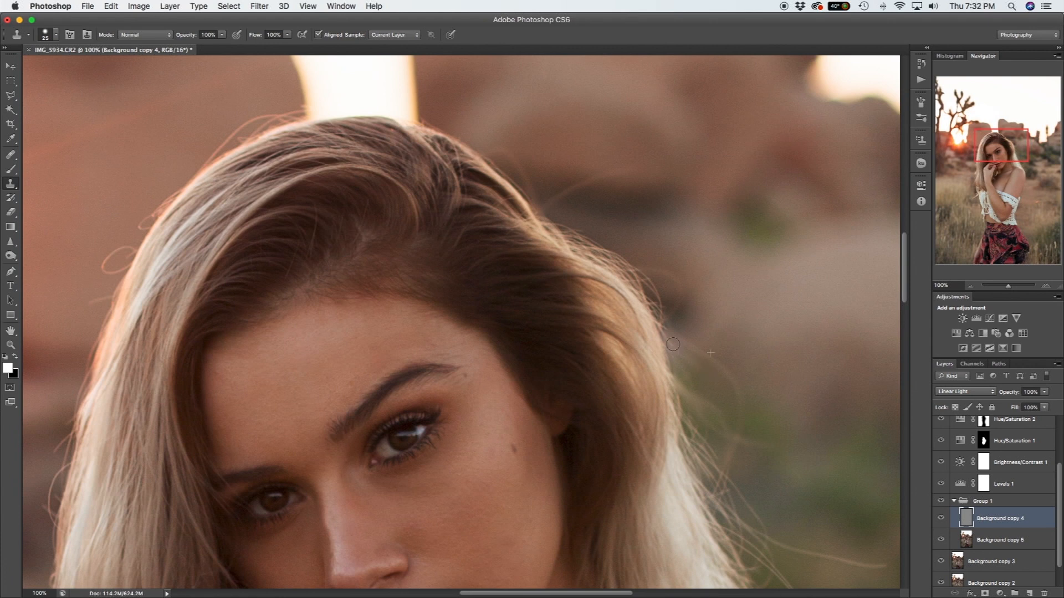
Clone clean background over the flyaway hairs along the upper-left edge of the hair on Background copy 4.
{"action": "scroll", "coordinate": [667, 341], "scroll_direction": "up", "scroll_amount": 5}
{"action": "scroll", "coordinate": [507, 328], "scroll_direction": "left", "scroll_amount": 10}
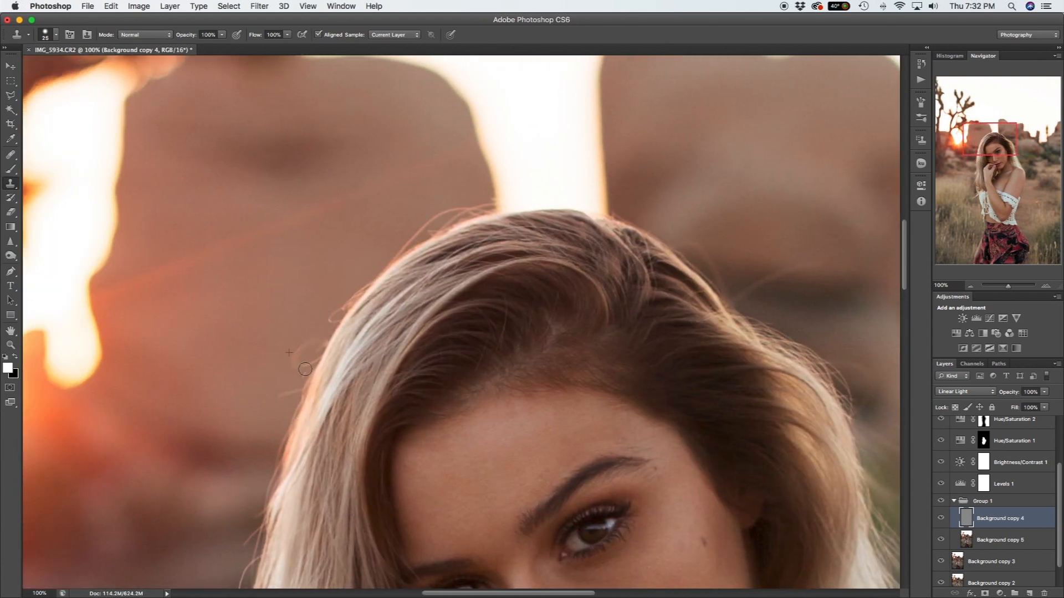
{"action": "left_click", "coordinate": [297, 324], "text": "alt"}
{"action": "left_click_drag", "start_coordinate": [308, 375], "coordinate": [321, 348]}
{"action": "scroll", "coordinate": [289, 362], "scroll_direction": "down", "scroll_amount": 10}
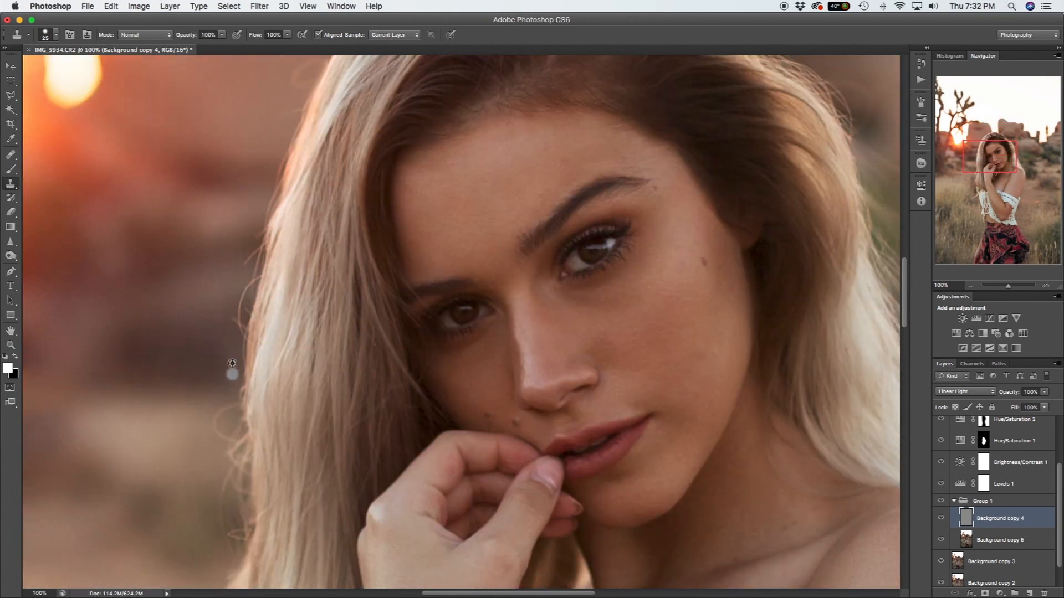
Clone out the stray hairs along the left edge of the hair, from face level down to the forearm.
{"action": "left_click", "coordinate": [221, 301], "text": "alt"}
{"action": "left_click_drag", "start_coordinate": [235, 325], "coordinate": [248, 256]}
{"action": "scroll", "coordinate": [249, 279], "scroll_direction": "down", "scroll_amount": 5}
{"action": "left_click", "coordinate": [223, 190], "text": "alt"}
{"action": "left_click_drag", "start_coordinate": [226, 212], "coordinate": [215, 232]}
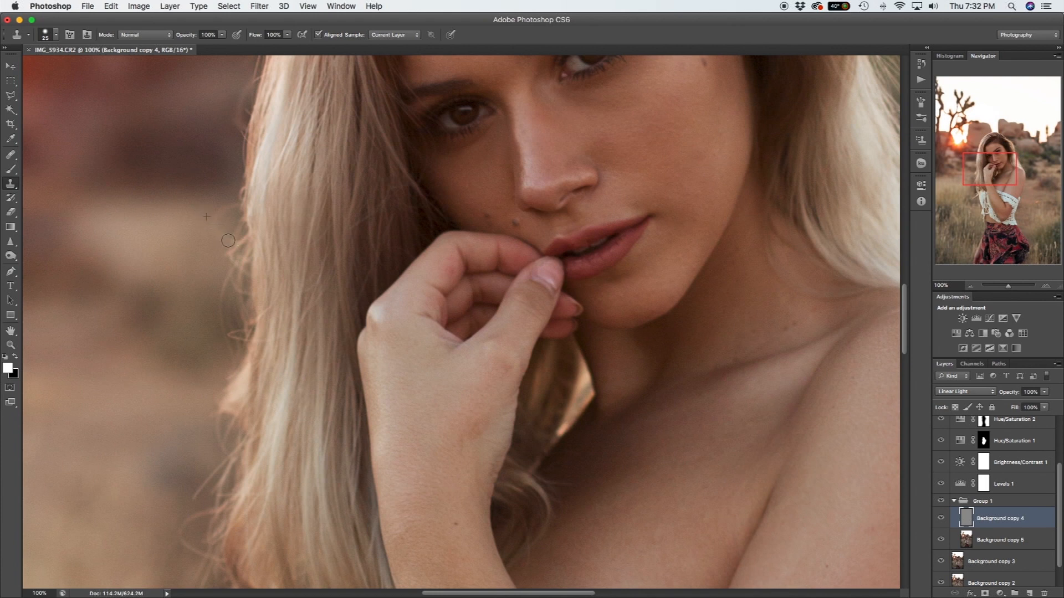
{"action": "scroll", "coordinate": [210, 247], "scroll_direction": "down", "scroll_amount": 5}
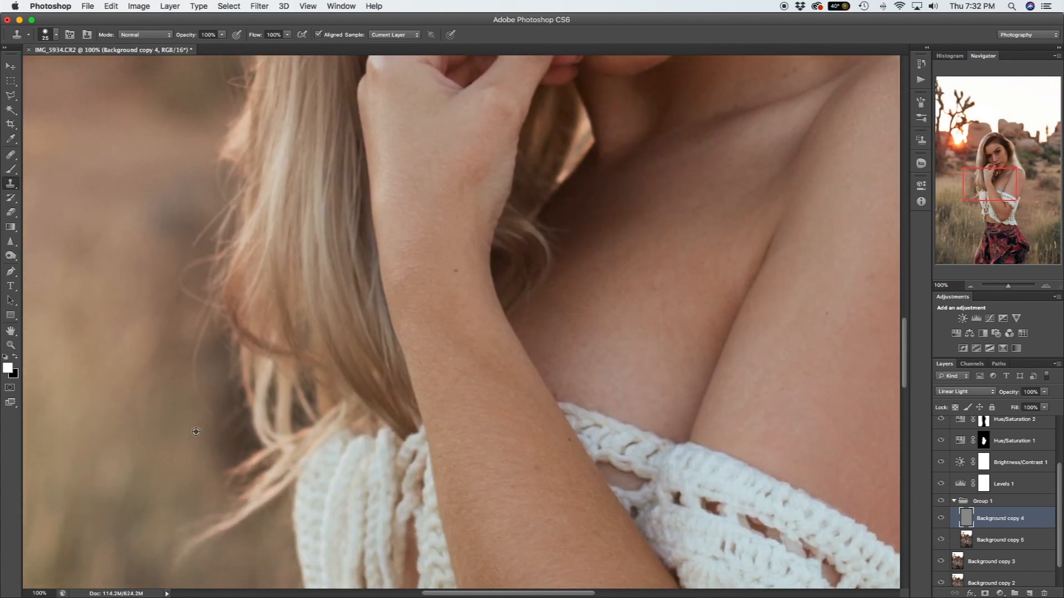
{"action": "left_click_drag", "start_coordinate": [205, 418], "coordinate": [200, 324]}
Make Background copy 5 the active layer and switch from the Polygonal Lasso to the freehand Lasso tool.
{"action": "scroll", "coordinate": [201, 306], "scroll_direction": "down", "scroll_amount": 10}
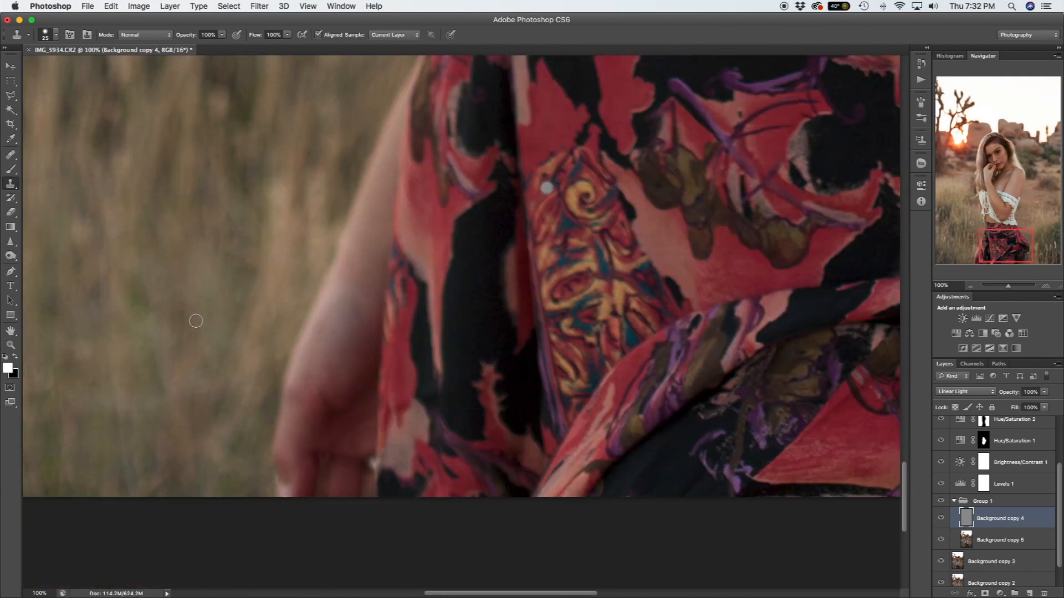
{"action": "scroll", "coordinate": [196, 321], "scroll_direction": "down", "scroll_amount": 3}
{"action": "scroll", "coordinate": [199, 321], "scroll_direction": "right", "scroll_amount": 5}
{"action": "scroll", "coordinate": [202, 322], "scroll_direction": "up", "scroll_amount": 5}
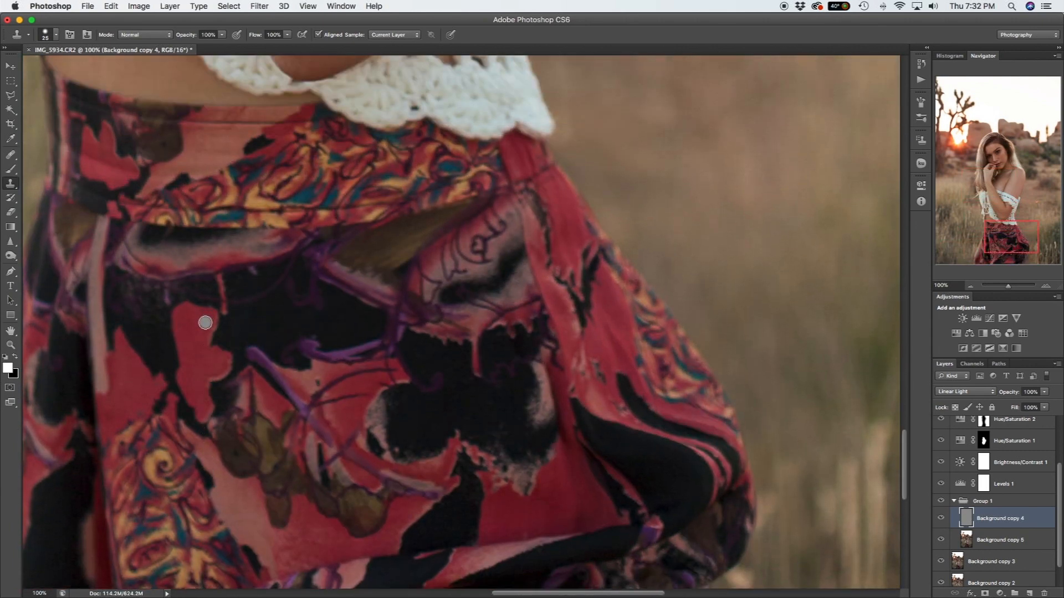
{"action": "scroll", "coordinate": [205, 322], "scroll_direction": "up", "scroll_amount": 15}
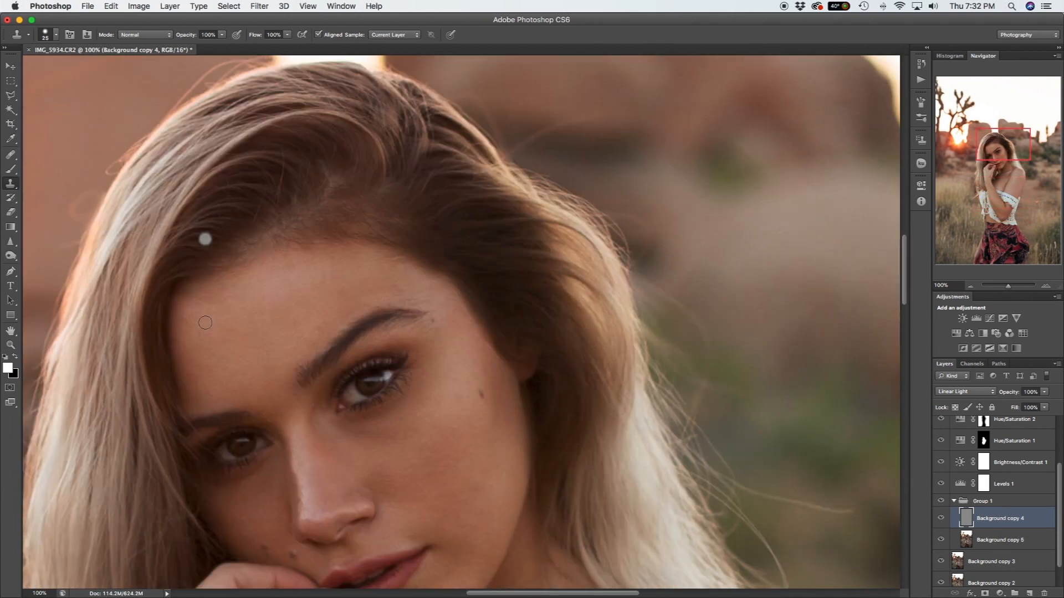
{"action": "scroll", "coordinate": [205, 322], "scroll_direction": "down", "scroll_amount": 3}
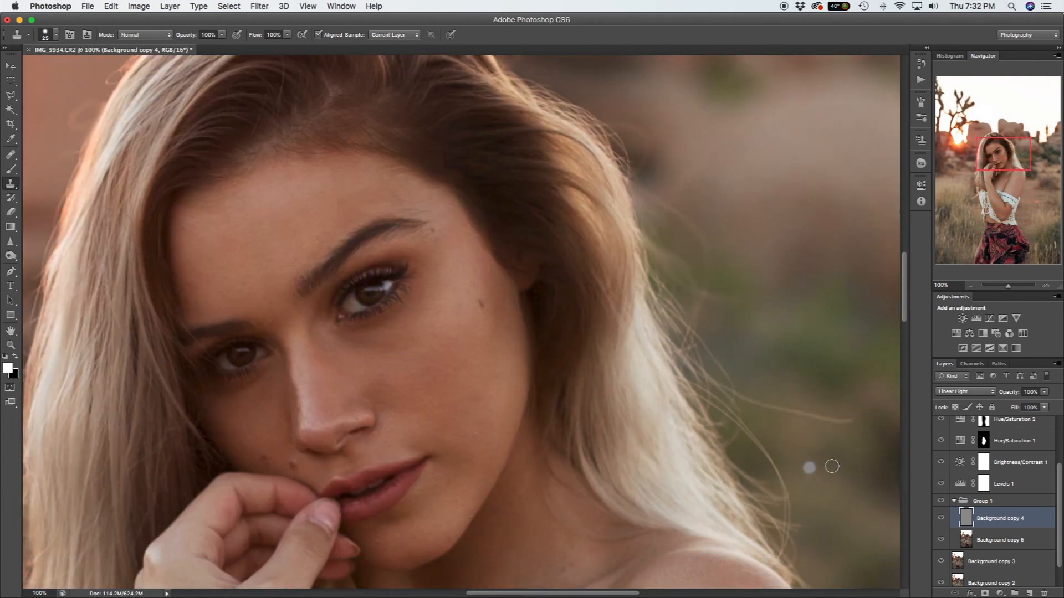
{"action": "left_click", "coordinate": [991, 542]}
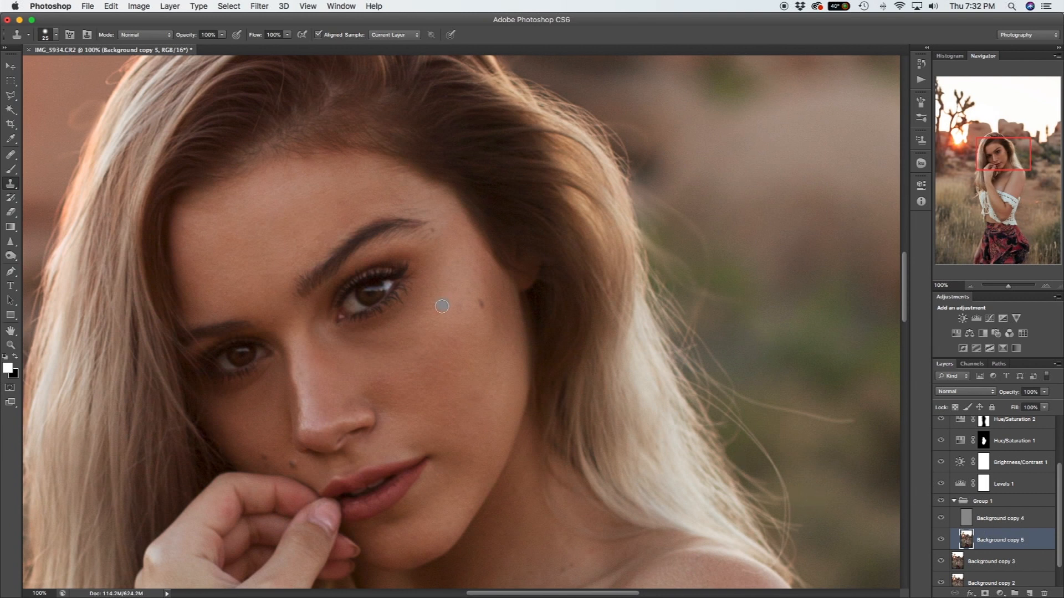
{"action": "key", "text": "l"}
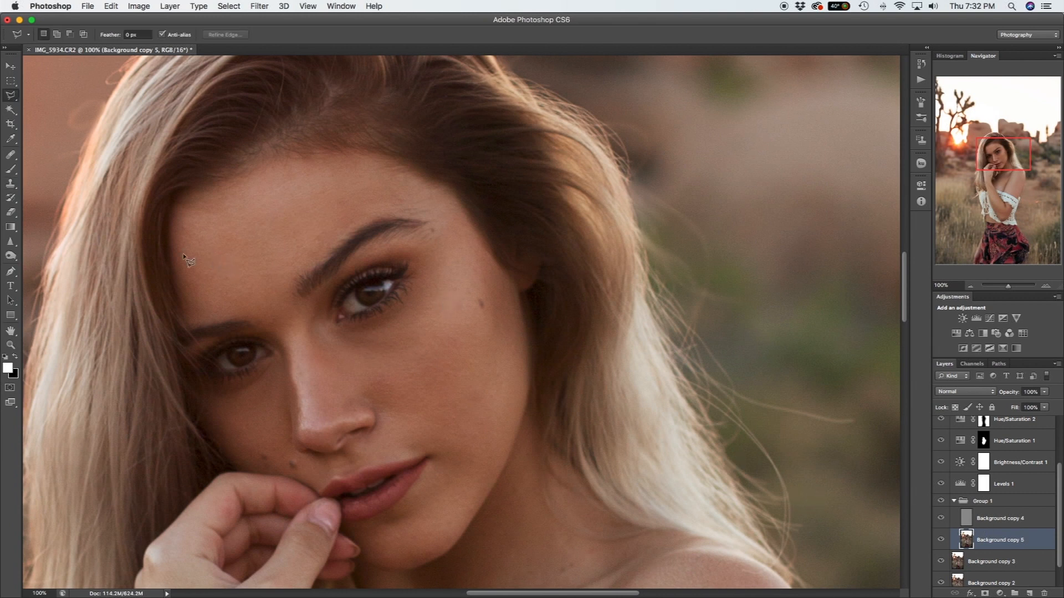
{"action": "left_click", "coordinate": [11, 95]}
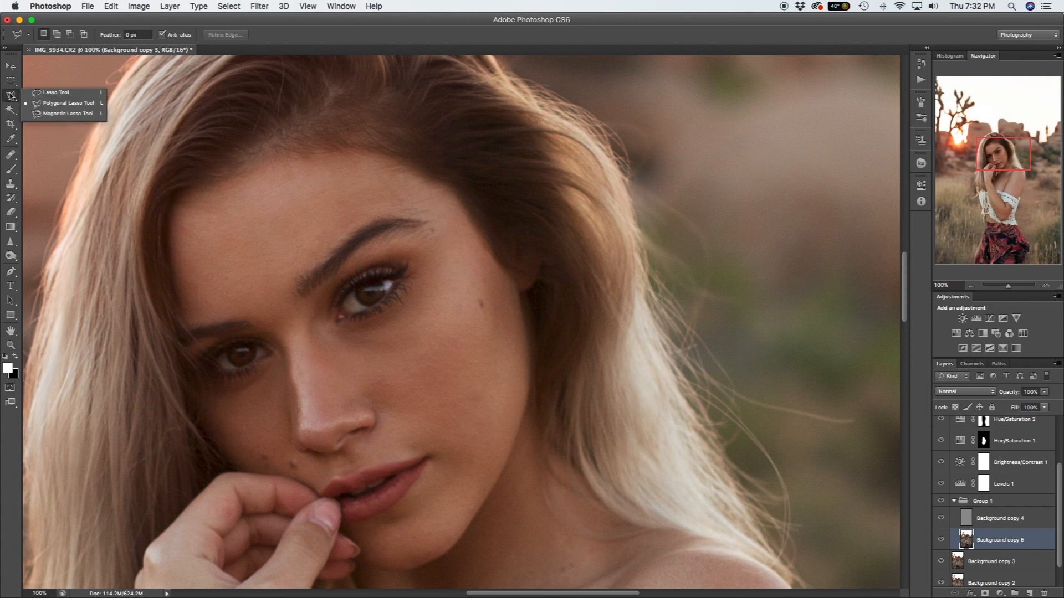
{"action": "left_click", "coordinate": [56, 94]}
{"action": "left_click", "coordinate": [14, 97]}
{"action": "left_click", "coordinate": [44, 92]}
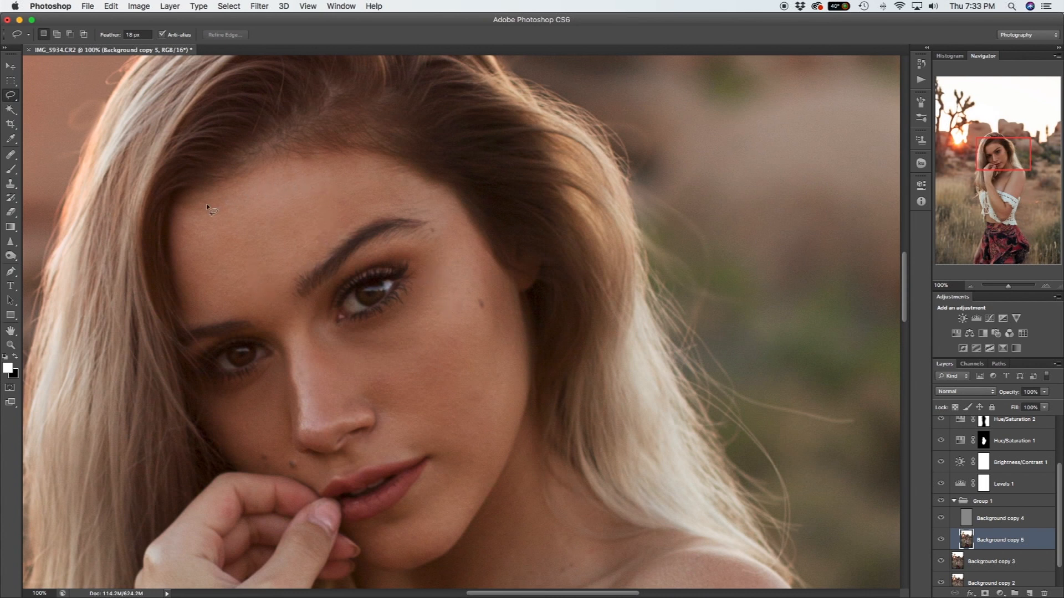
Lasso the outer cheek beside the eye with an 18 px feather, soften it with a stronger Gaussian Blur radius, and deselect.
{"action": "scroll", "coordinate": [451, 338], "scroll_direction": "down", "scroll_amount": 6}
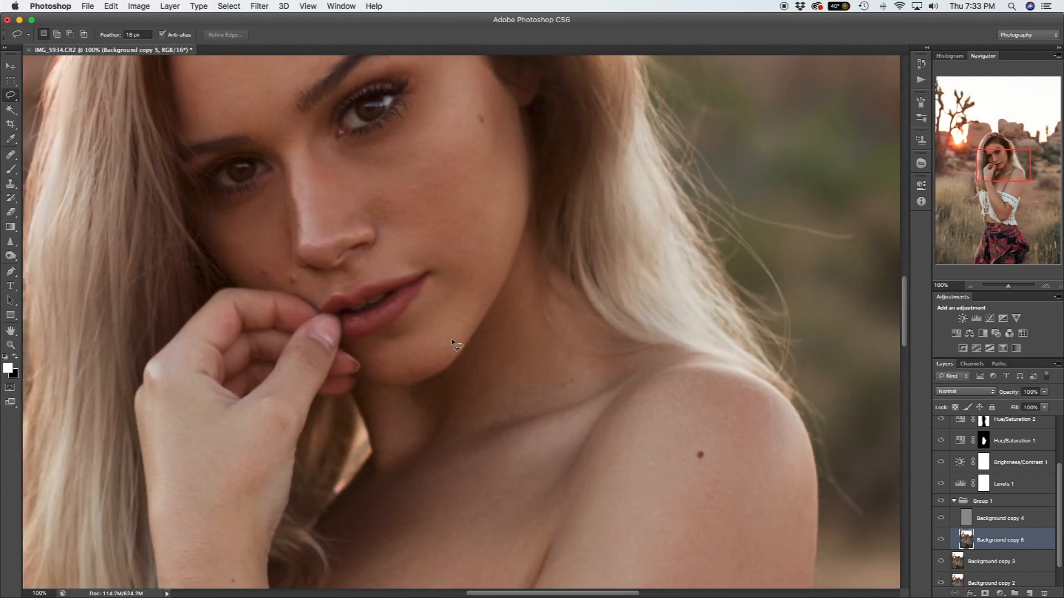
{"action": "scroll", "coordinate": [451, 341], "scroll_direction": "down", "scroll_amount": 3}
{"action": "scroll", "coordinate": [451, 338], "scroll_direction": "up", "scroll_amount": 7}
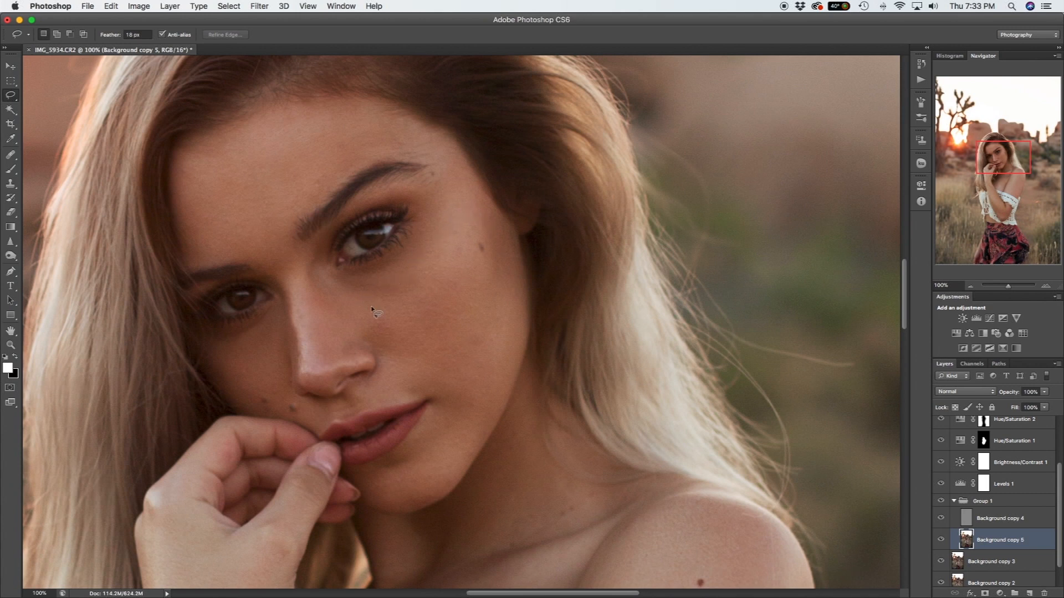
{"action": "left_click_drag", "start_coordinate": [441, 220], "coordinate": [399, 297]}
{"action": "left_click", "coordinate": [229, 6]}
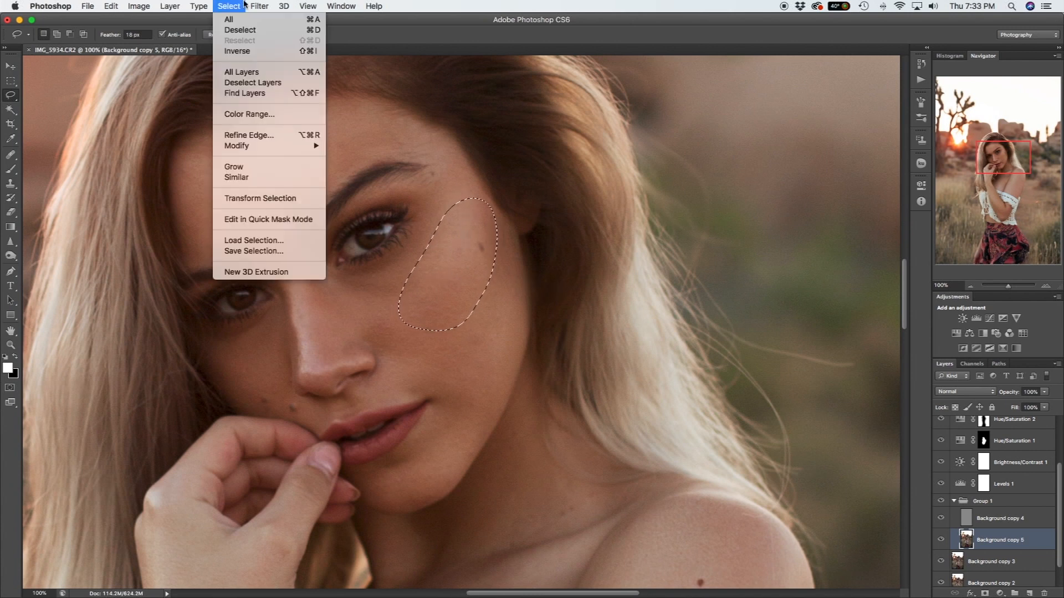
{"action": "mouse_move", "coordinate": [260, 6]}
{"action": "mouse_move", "coordinate": [326, 142]}
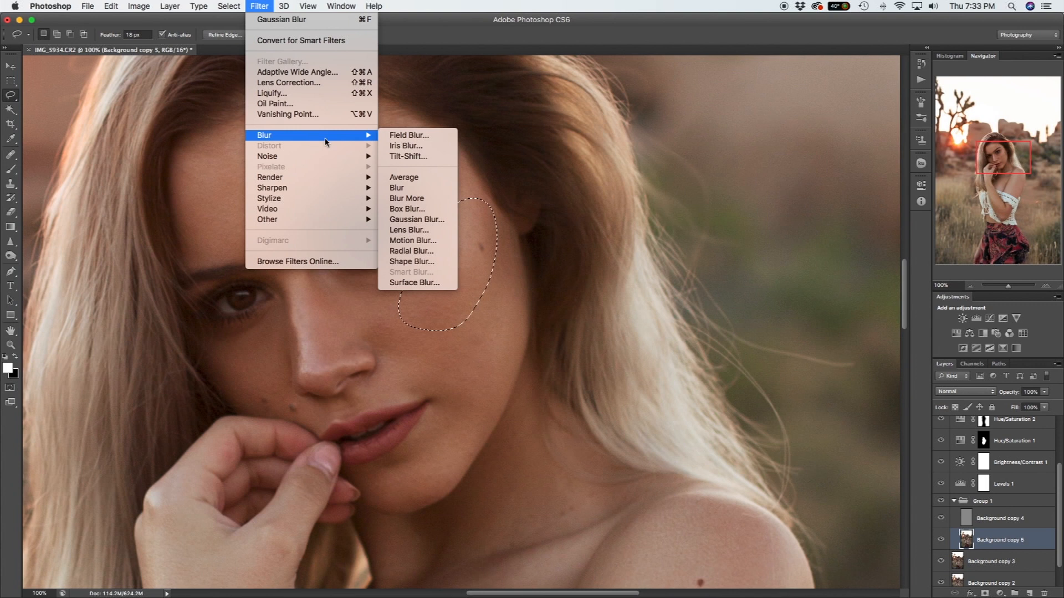
{"action": "left_click", "coordinate": [431, 220]}
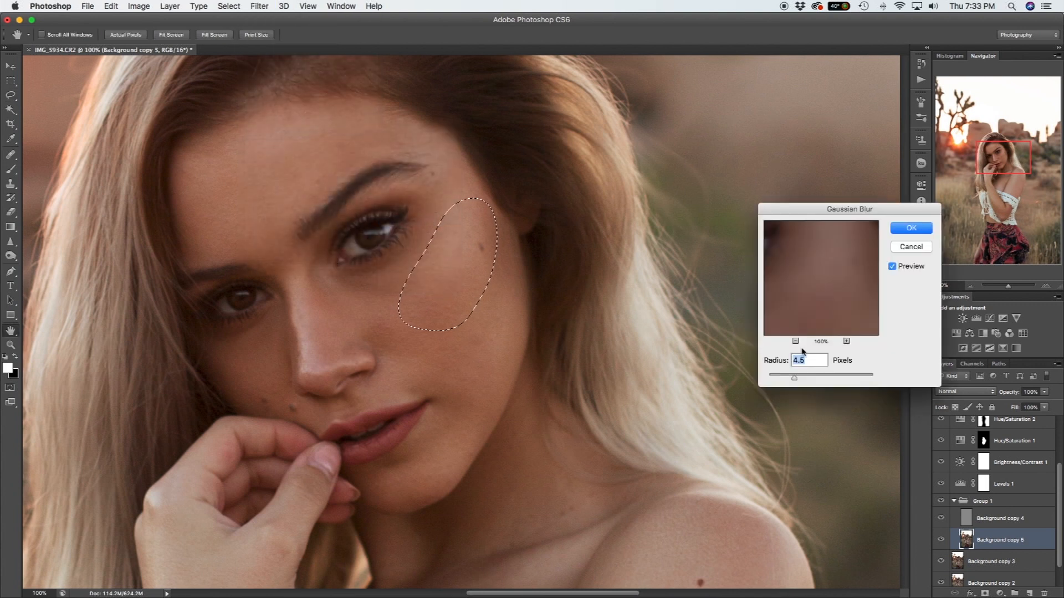
{"action": "left_click_drag", "start_coordinate": [794, 378], "coordinate": [809, 380]}
{"action": "left_click", "coordinate": [911, 229]}
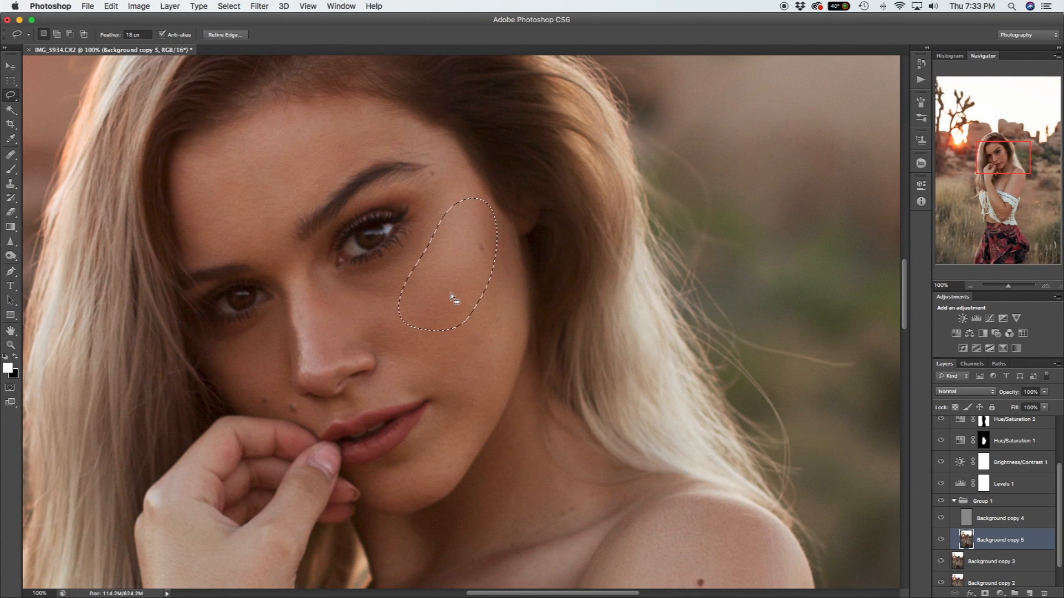
{"action": "key", "text": "super+d"}
{"action": "left_click", "coordinate": [228, 6]}
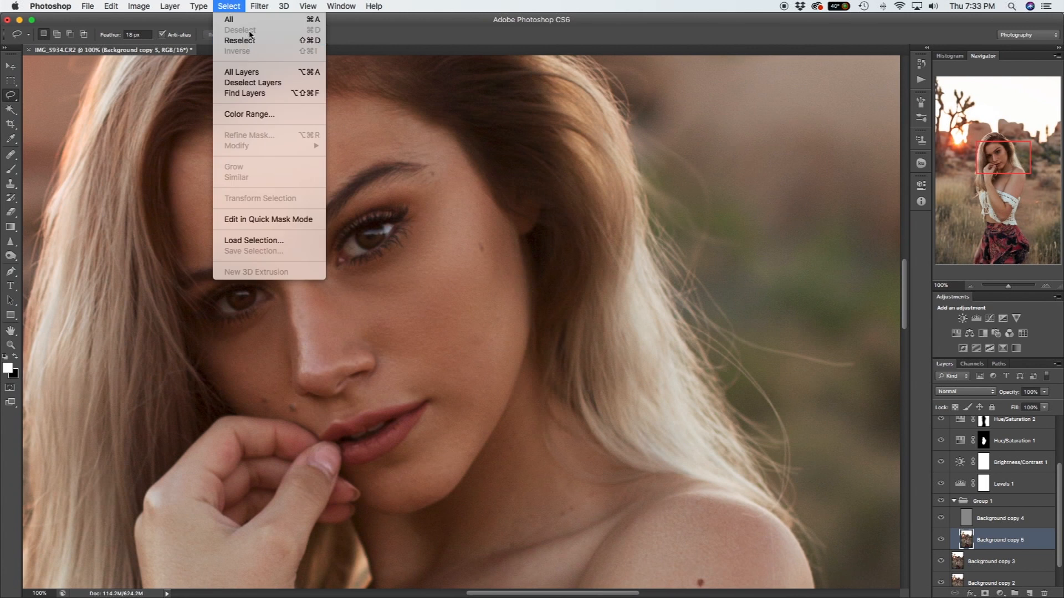
{"action": "left_click", "coordinate": [229, 6]}
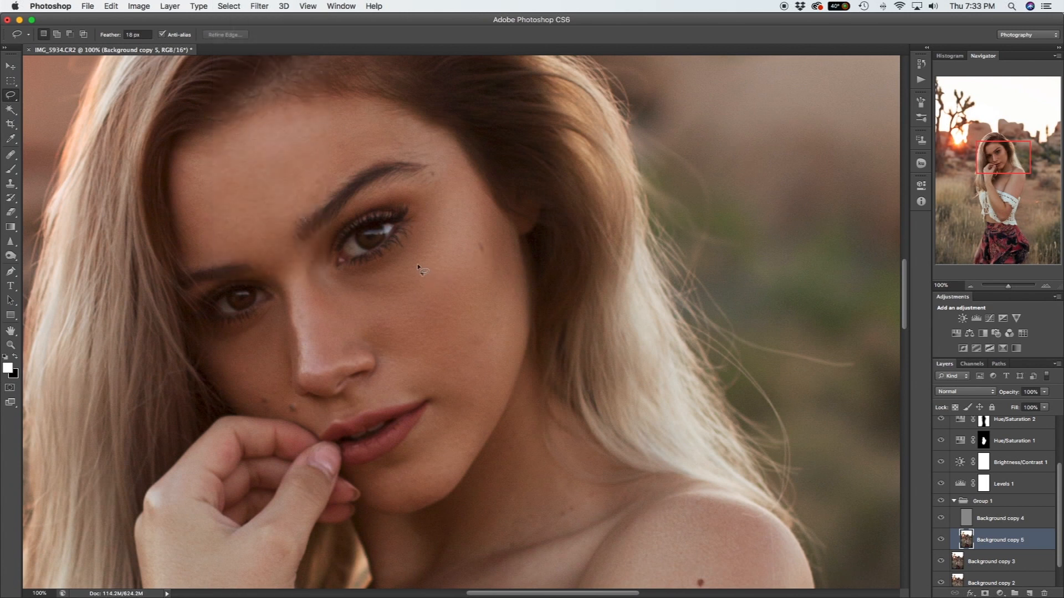
Lasso the area under the eye nearest that cheek and reapply the last Gaussian Blur.
{"action": "mouse_move", "coordinate": [390, 304]}
{"action": "left_mouse_down"}
{"action": "mouse_move", "coordinate": [433, 262]}
{"action": "mouse_move", "coordinate": [427, 245]}
{"action": "mouse_move", "coordinate": [343, 294]}
{"action": "left_mouse_up"}
{"action": "left_click", "coordinate": [260, 6]}
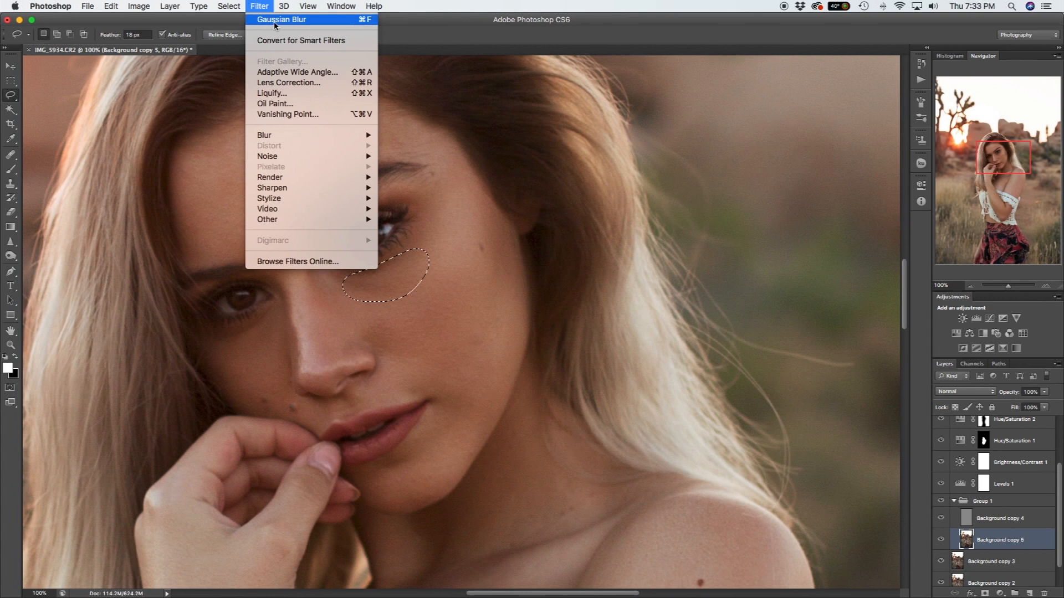
{"action": "left_click", "coordinate": [275, 21]}
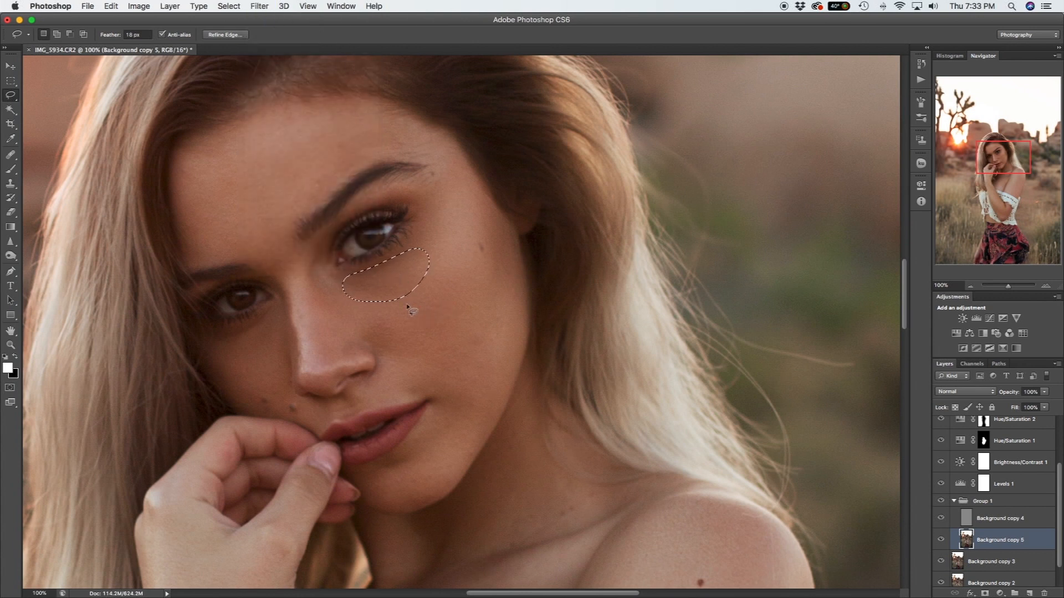
Lasso the forehead, reapply the last Gaussian Blur to it, and deselect.
{"action": "left_click_drag", "start_coordinate": [259, 244], "coordinate": [351, 165]}
{"action": "mouse_move", "coordinate": [351, 118]}
{"action": "left_mouse_down"}
{"action": "mouse_move", "coordinate": [209, 146]}
{"action": "mouse_move", "coordinate": [189, 164]}
{"action": "mouse_move", "coordinate": [194, 237]}
{"action": "mouse_move", "coordinate": [207, 250]}
{"action": "mouse_move", "coordinate": [274, 244]}
{"action": "left_mouse_up"}
{"action": "left_click", "coordinate": [260, 6]}
{"action": "left_click", "coordinate": [264, 4]}
{"action": "key", "text": "super+d"}
Lasso the chin below the lips, reapply the last Gaussian Blur to it, and deselect.
{"action": "scroll", "coordinate": [342, 354], "scroll_direction": "down", "scroll_amount": 3}
{"action": "left_click_drag", "start_coordinate": [417, 439], "coordinate": [435, 397]}
{"action": "left_click_drag", "start_coordinate": [381, 434], "coordinate": [419, 442]}
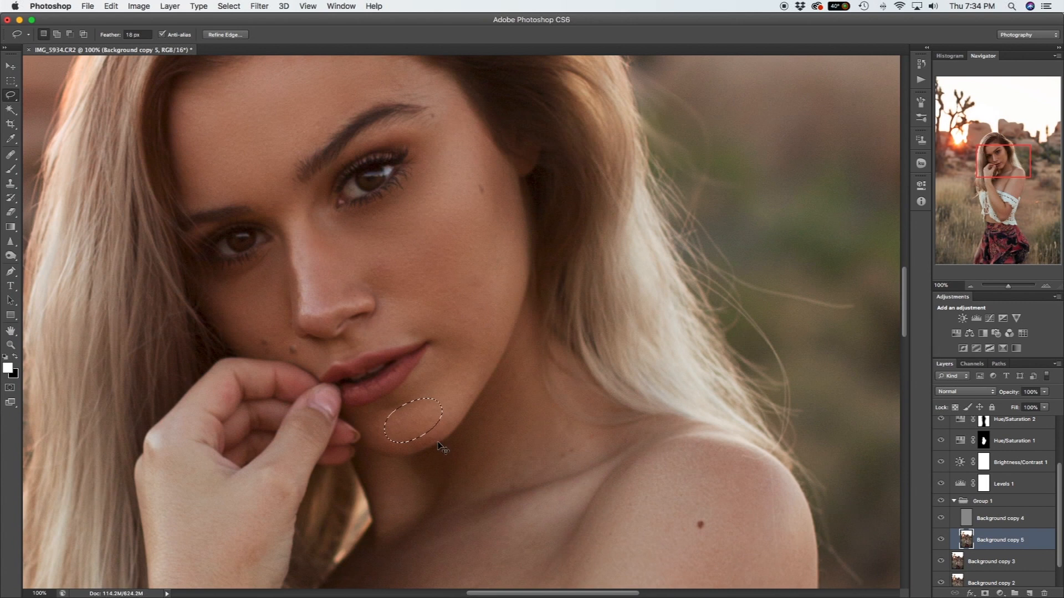
{"action": "key", "text": "super+f"}
{"action": "scroll", "coordinate": [474, 446], "scroll_direction": "down", "scroll_amount": 15}
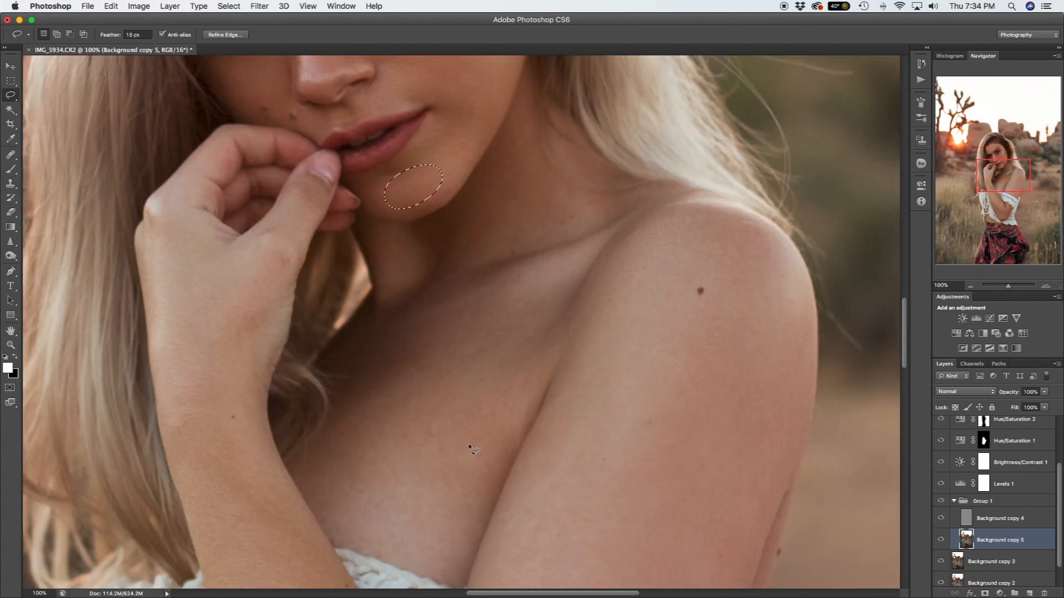
{"action": "key", "text": "z"}
{"action": "left_click", "coordinate": [506, 396], "text": "alt"}
{"action": "left_click", "coordinate": [490, 422], "text": "alt"}
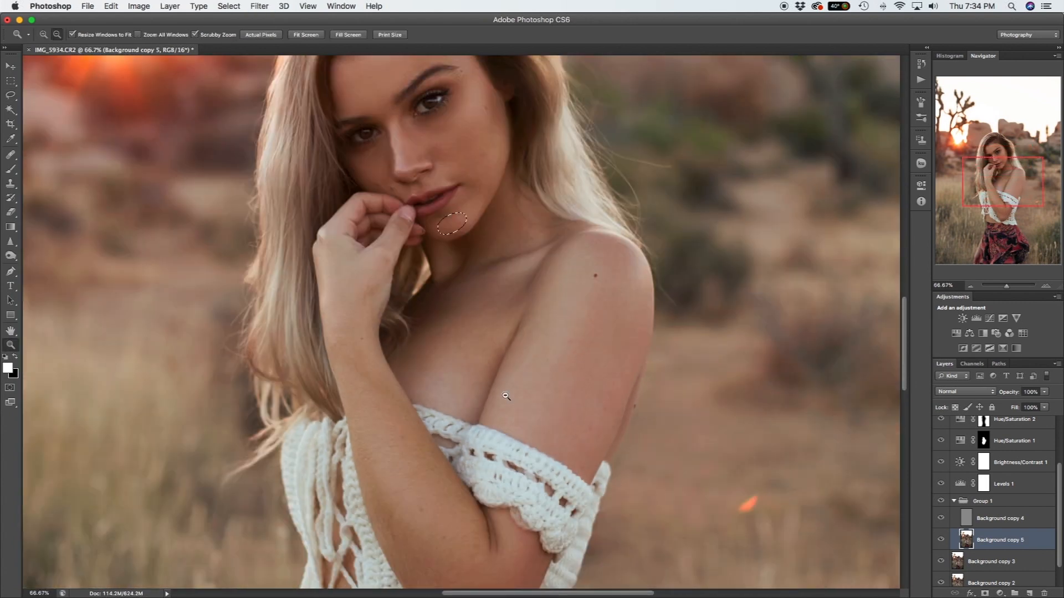
{"action": "left_click", "coordinate": [471, 443], "text": "alt"}
{"action": "key", "text": "super+d"}
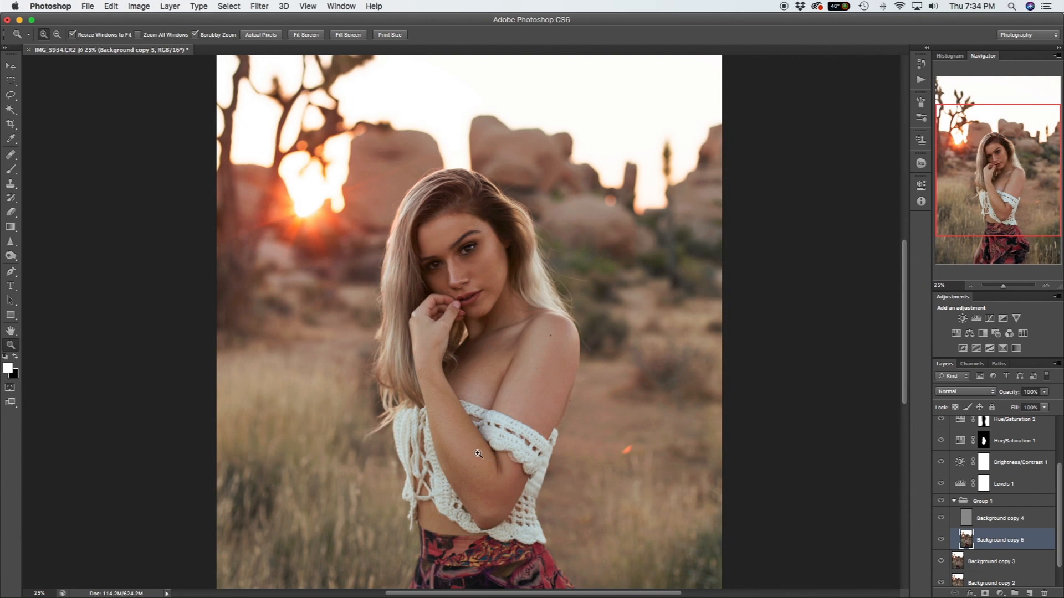
Smooth the skin on the forearm, elbow, upper arm and chest patch by patch with feathered lasso selections, and clear the last selection.
{"action": "key", "text": "l"}
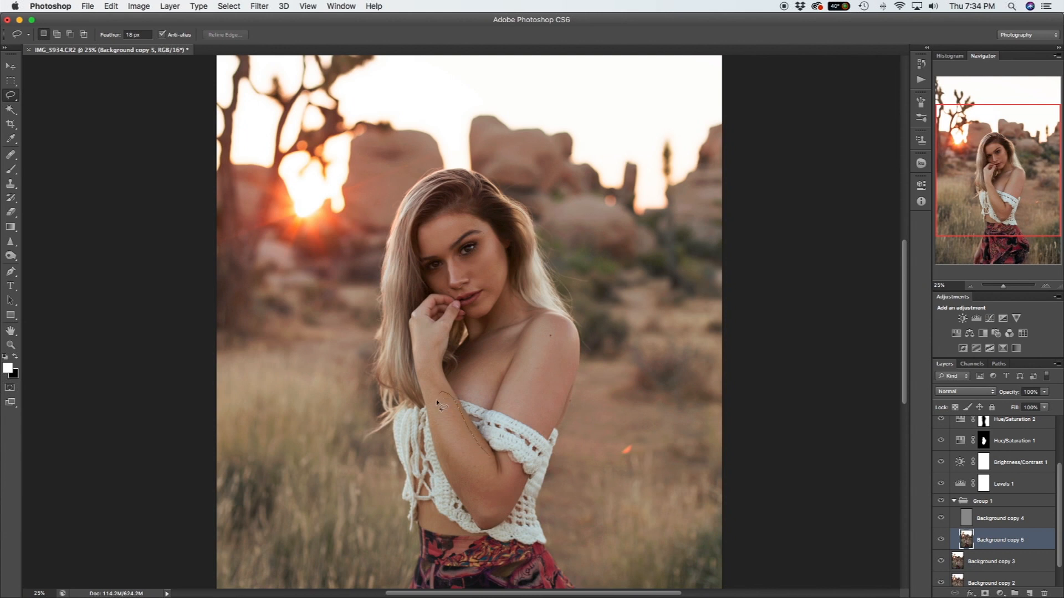
{"action": "mouse_move", "coordinate": [458, 485]}
{"action": "left_mouse_down"}
{"action": "mouse_move", "coordinate": [493, 519]}
{"action": "mouse_move", "coordinate": [508, 488]}
{"action": "mouse_move", "coordinate": [492, 460]}
{"action": "left_mouse_up"}
{"action": "scroll", "coordinate": [493, 468], "scroll_direction": "down", "scroll_amount": 1}
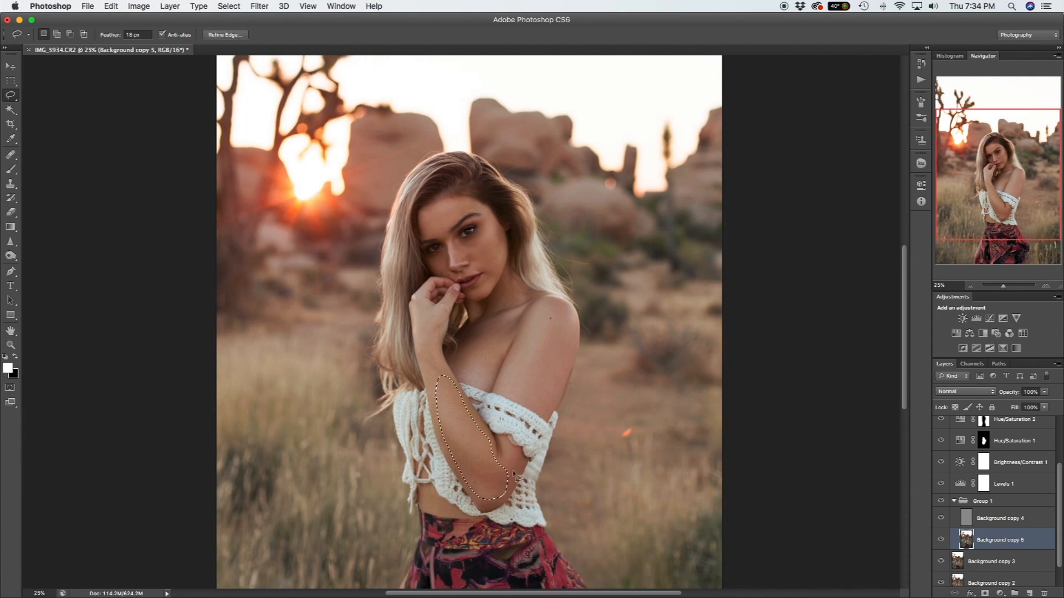
{"action": "mouse_move", "coordinate": [521, 459]}
{"action": "left_mouse_down"}
{"action": "mouse_move", "coordinate": [466, 469]}
{"action": "mouse_move", "coordinate": [484, 491]}
{"action": "mouse_move", "coordinate": [525, 475]}
{"action": "left_mouse_up"}
{"action": "left_click_drag", "start_coordinate": [546, 406], "coordinate": [570, 339]}
{"action": "left_click_drag", "start_coordinate": [524, 404], "coordinate": [546, 416]}
{"action": "mouse_move", "coordinate": [480, 375]}
{"action": "left_mouse_down"}
{"action": "mouse_move", "coordinate": [507, 331]}
{"action": "mouse_move", "coordinate": [472, 335]}
{"action": "left_mouse_up"}
{"action": "key", "text": "super+d"}
Collapse Group 1 and compare the face up close with the group hidden and shown.
{"action": "left_click", "coordinate": [953, 502]}
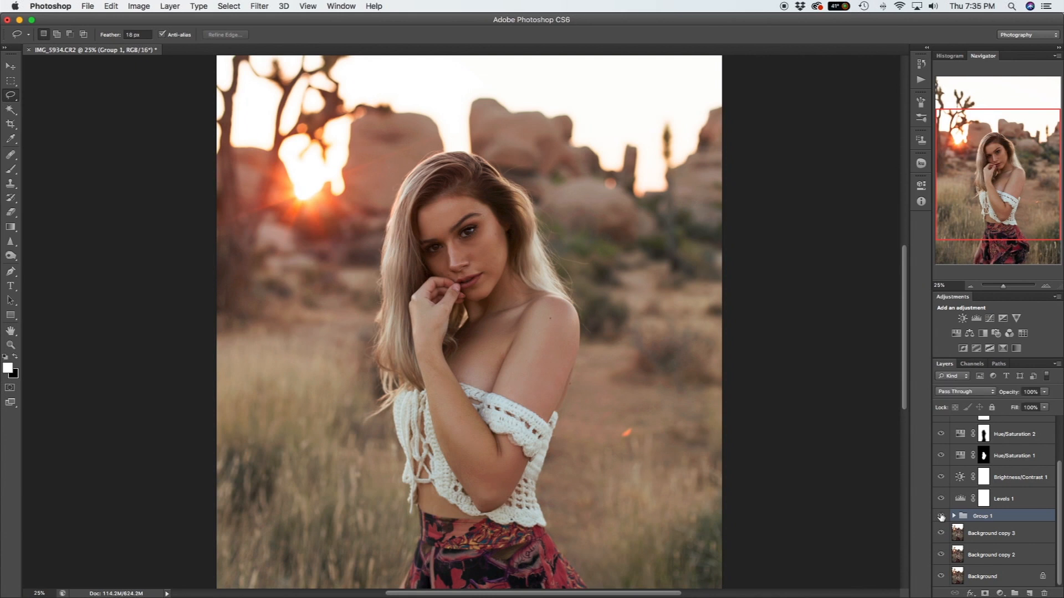
{"action": "key", "text": "z"}
{"action": "left_click", "coordinate": [464, 265]}
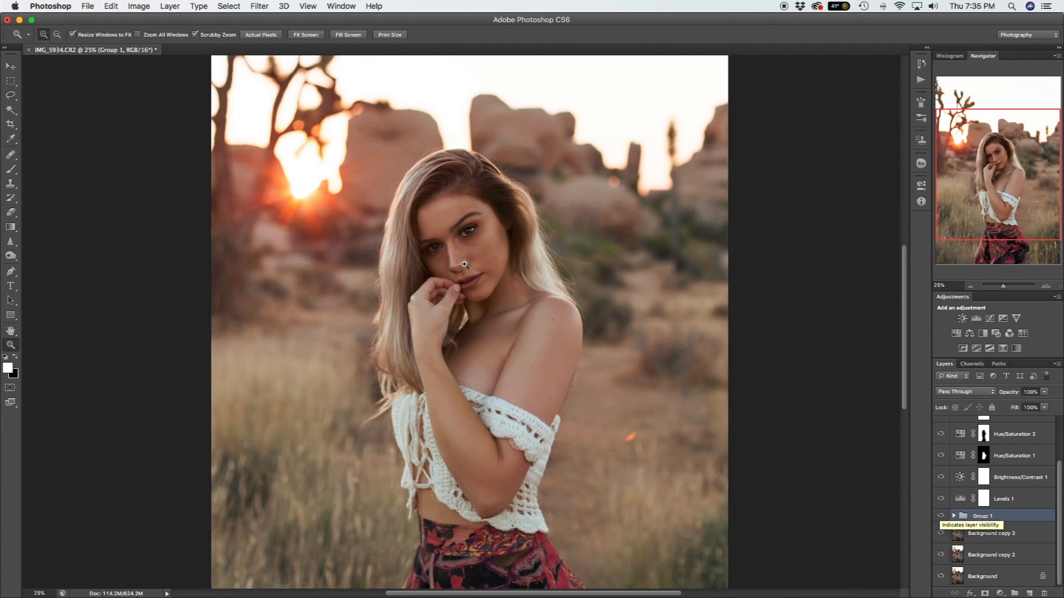
{"action": "left_click", "coordinate": [464, 265]}
{"action": "scroll", "coordinate": [506, 297], "scroll_direction": "up", "scroll_amount": 3}
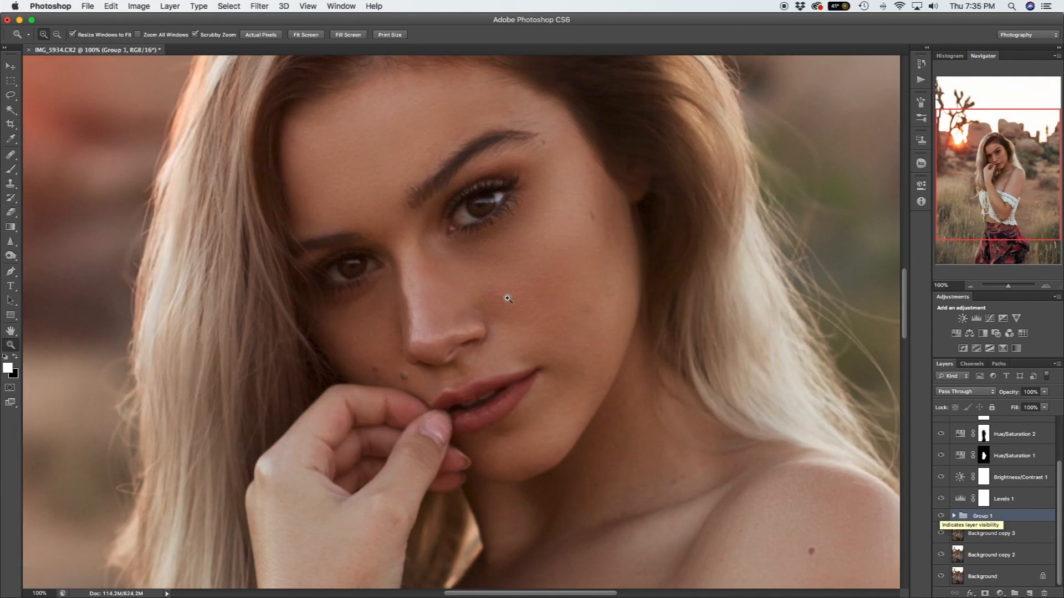
{"action": "left_click", "coordinate": [939, 516]}
{"action": "left_click", "coordinate": [940, 517]}
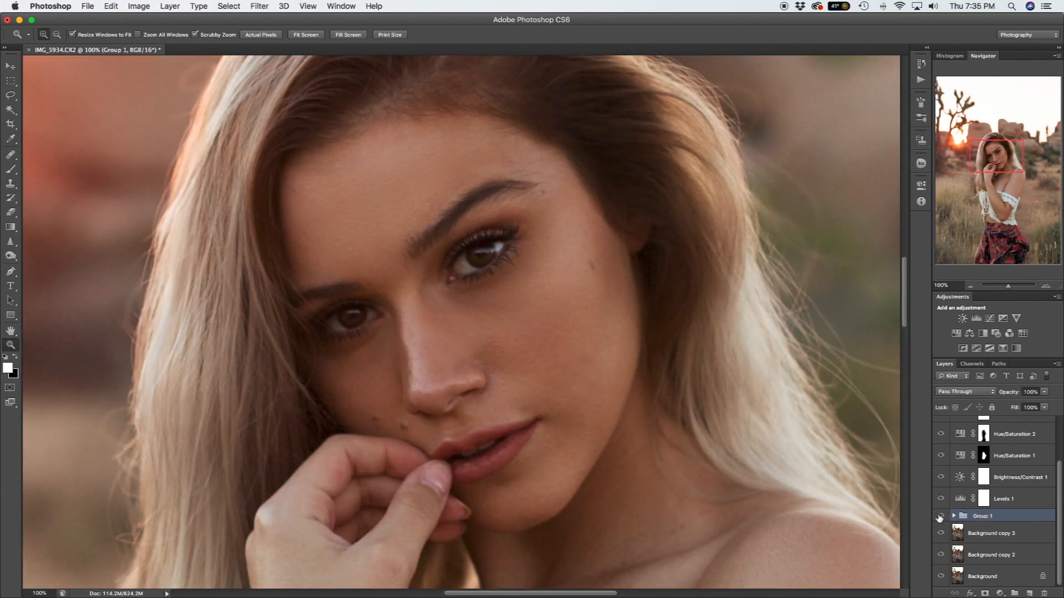
{"action": "left_click", "coordinate": [940, 517]}
{"action": "left_click", "coordinate": [940, 517]}
Merge Group 1 with the Background copy 3 layer.
{"action": "left_click", "coordinate": [585, 437], "text": "alt"}
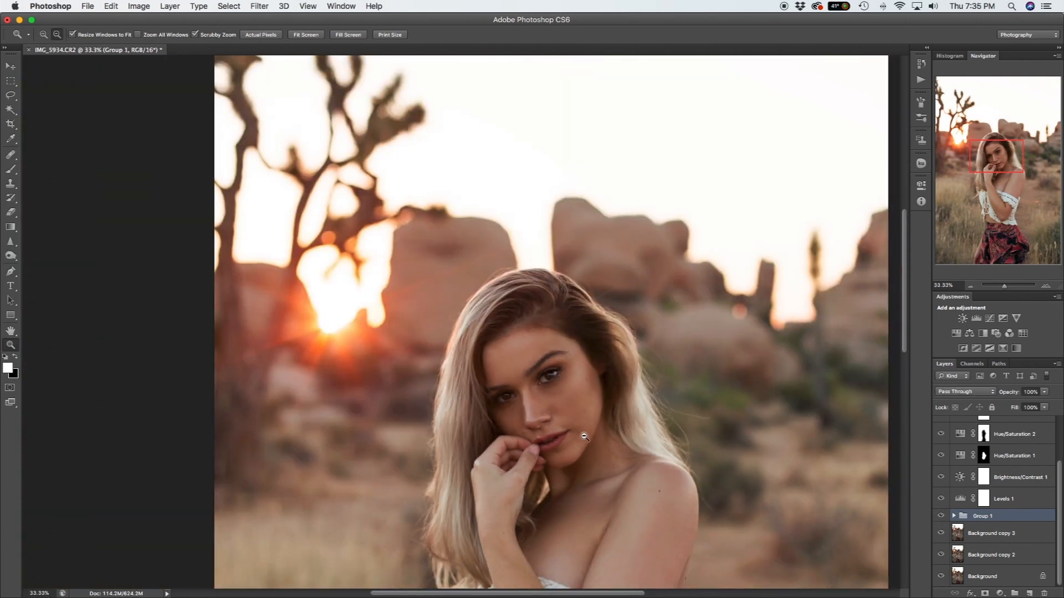
{"action": "left_click", "coordinate": [584, 437], "text": "alt"}
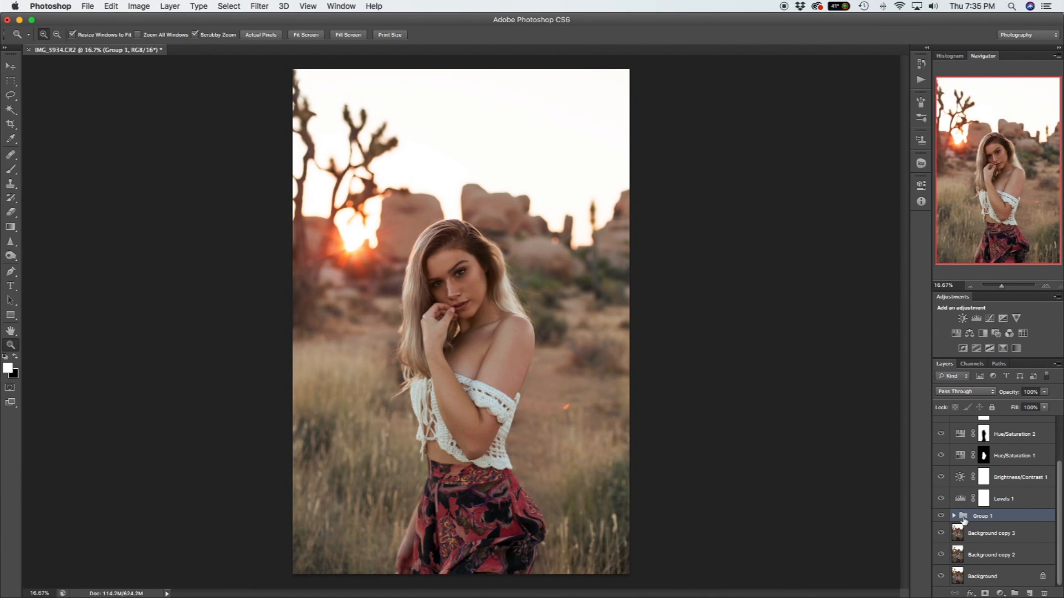
{"action": "left_click", "coordinate": [989, 533], "text": "shift"}
{"action": "right_click", "coordinate": [989, 535]}
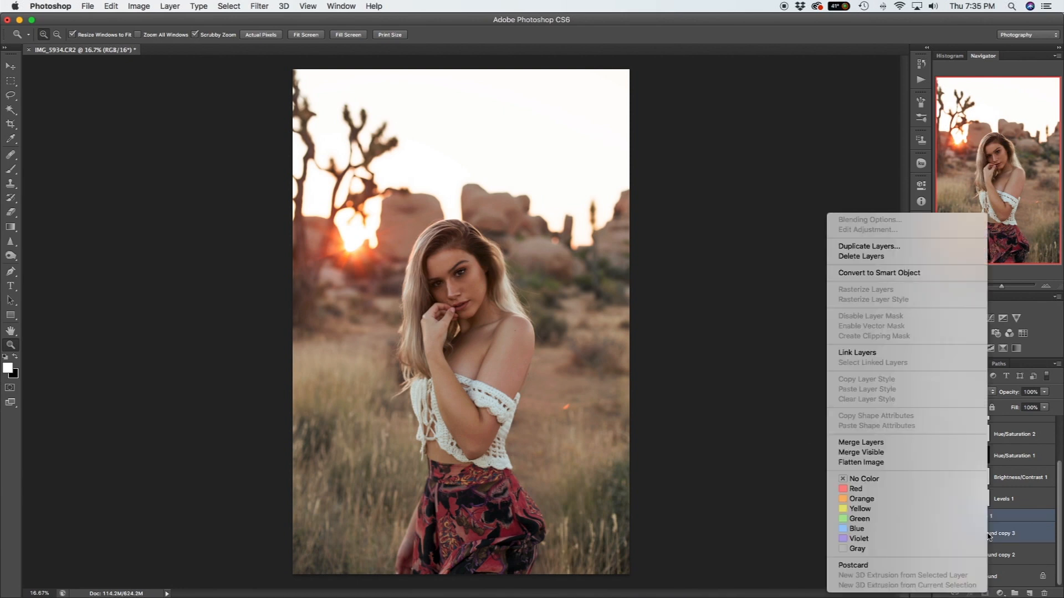
{"action": "left_click", "coordinate": [899, 447]}
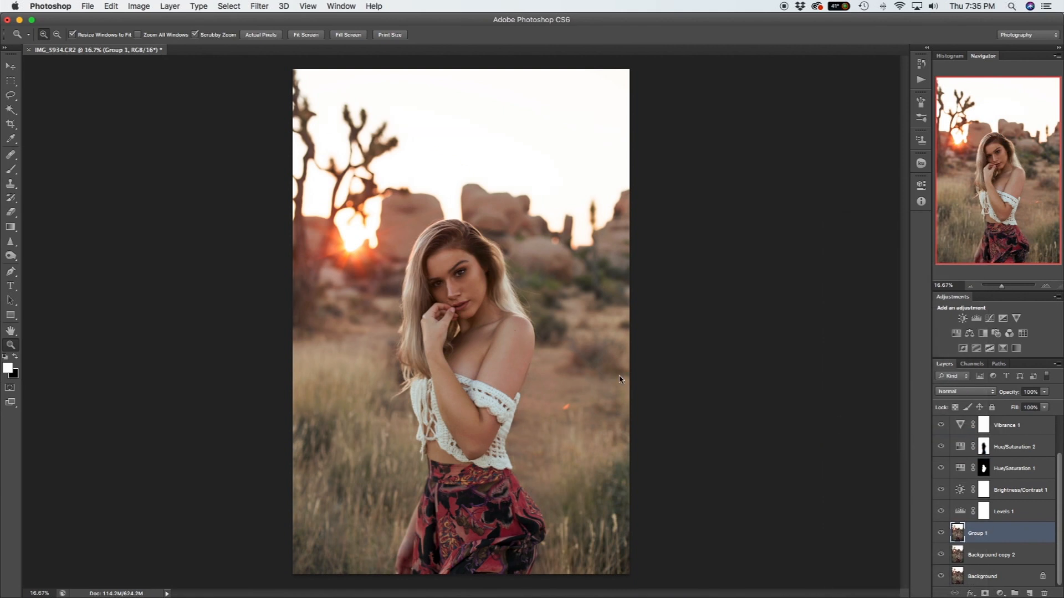
Heal the forehead skin just above the inner end of the eyebrow with the Healing Brush at 35 px, sampling nearby skin.
{"action": "left_click", "coordinate": [474, 290]}
{"action": "left_click", "coordinate": [475, 290]}
{"action": "left_click", "coordinate": [475, 291]}
{"action": "left_click", "coordinate": [476, 292]}
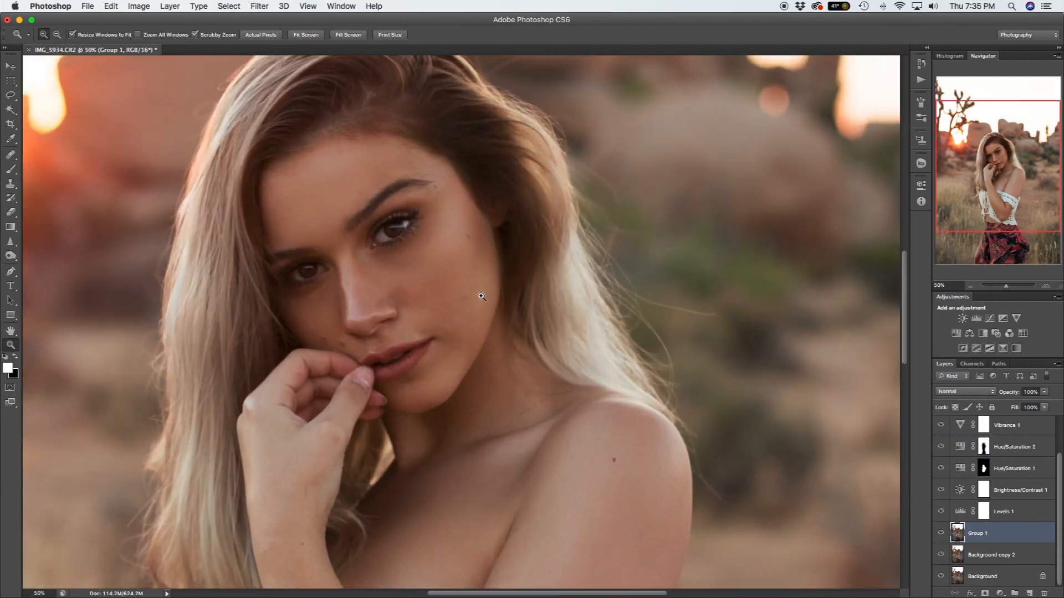
{"action": "left_click", "coordinate": [474, 296]}
{"action": "key", "text": "j"}
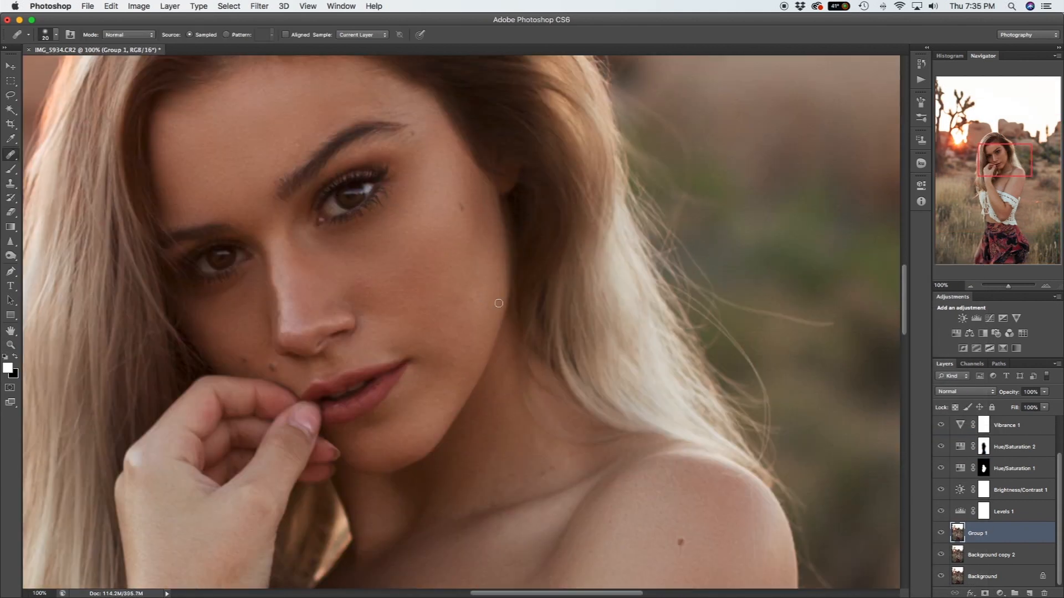
{"action": "left_click", "coordinate": [12, 160]}
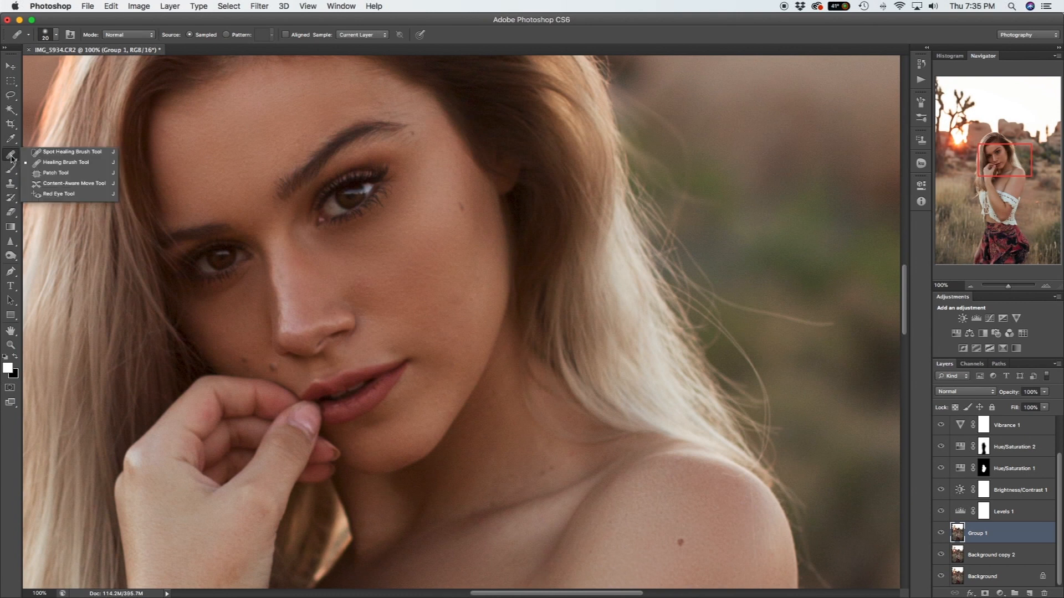
{"action": "left_click", "coordinate": [13, 155]}
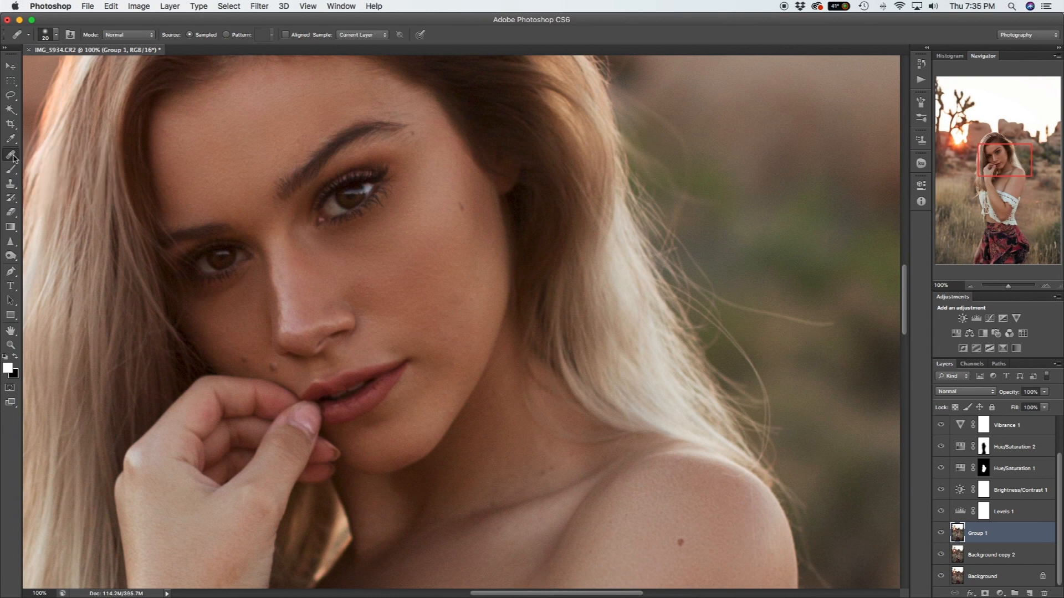
{"action": "left_click", "coordinate": [13, 157]}
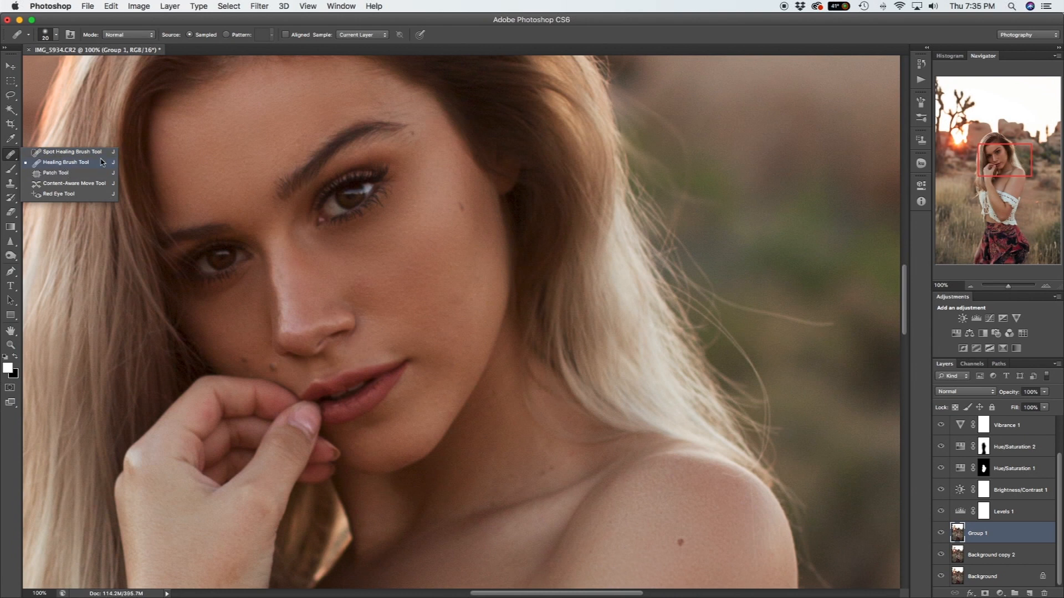
{"action": "scroll", "coordinate": [87, 157], "scroll_direction": "up", "scroll_amount": 1}
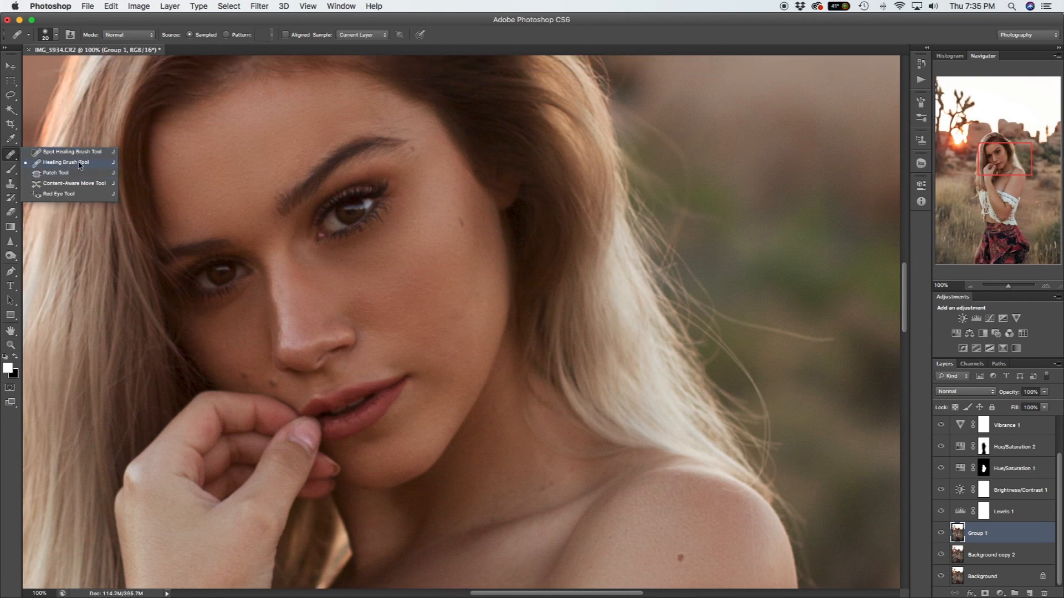
{"action": "left_click", "coordinate": [15, 160]}
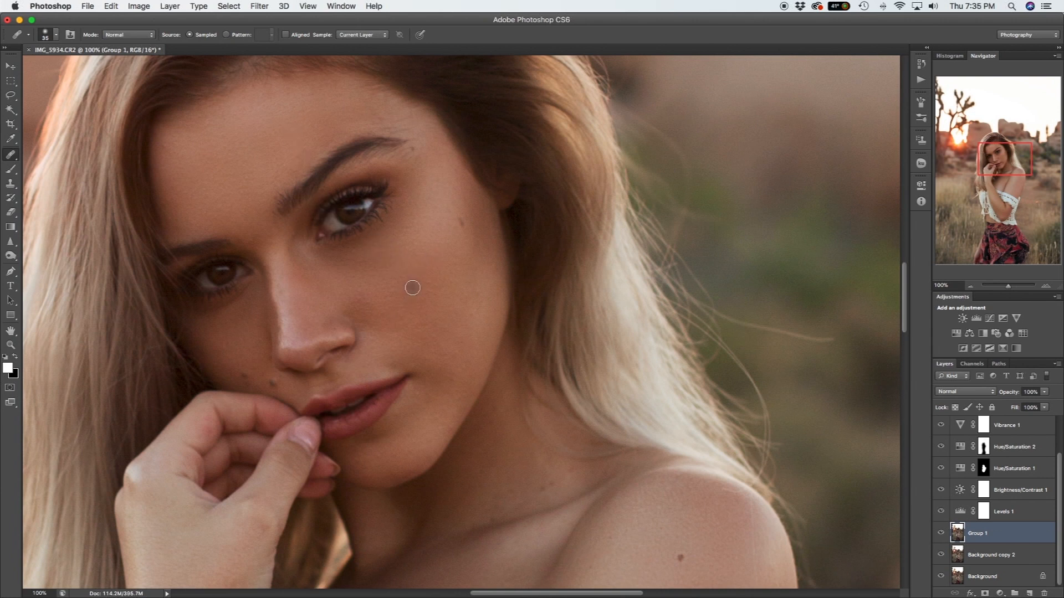
{"action": "scroll", "coordinate": [412, 288], "scroll_direction": "down", "scroll_amount": 2}
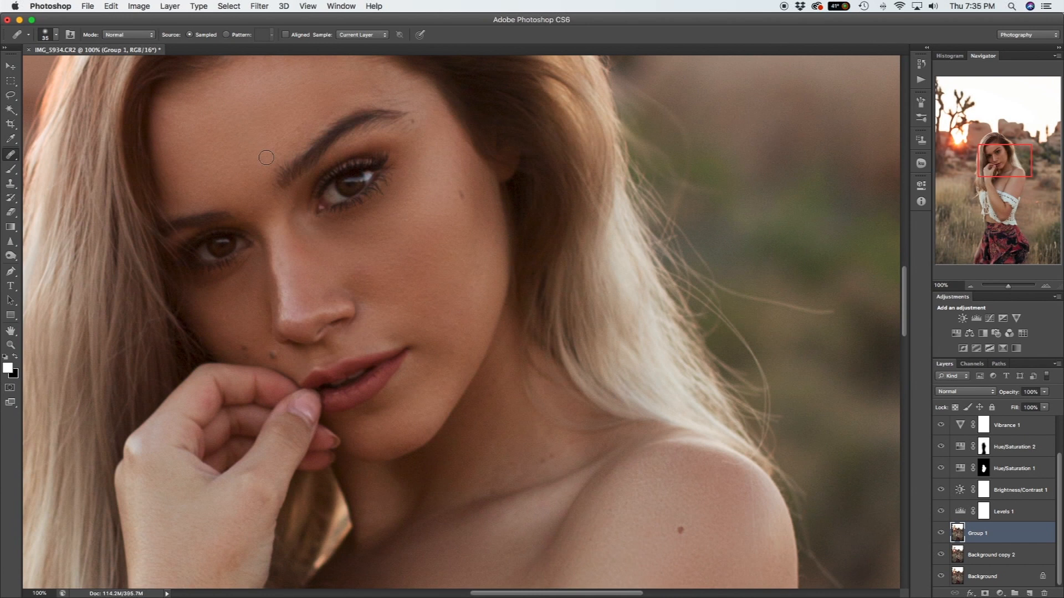
{"action": "left_click", "coordinate": [267, 121], "text": "alt"}
{"action": "left_click", "coordinate": [276, 134]}
Heal the uneven patches and creases on the neck above the collarbone, resampling clean skin nearby for each stroke.
{"action": "scroll", "coordinate": [508, 281], "scroll_direction": "down", "scroll_amount": 10}
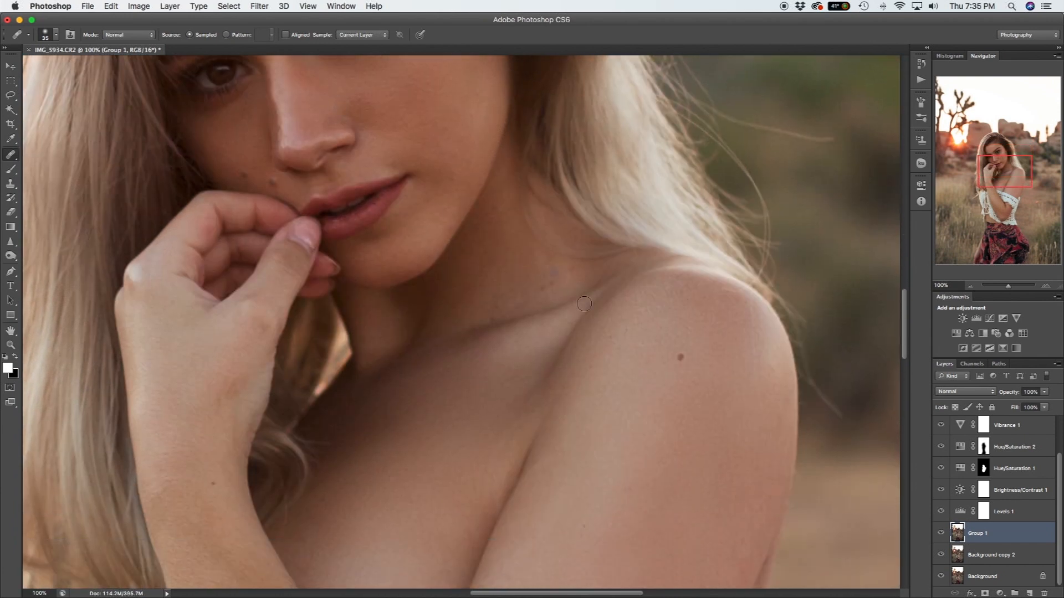
{"action": "left_click", "coordinate": [511, 271], "text": "alt"}
{"action": "left_click_drag", "start_coordinate": [514, 258], "coordinate": [492, 215]}
{"action": "left_click", "coordinate": [502, 248], "text": "alt"}
{"action": "left_click", "coordinate": [502, 287], "text": "alt"}
{"action": "left_click_drag", "start_coordinate": [493, 309], "coordinate": [490, 316]}
{"action": "left_click", "coordinate": [509, 285], "text": "alt"}
{"action": "left_click_drag", "start_coordinate": [538, 285], "coordinate": [561, 284]}
Heal away the long stray hair sticking out into the blurred background beside the face.
{"action": "scroll", "coordinate": [626, 296], "scroll_direction": "up", "scroll_amount": 8}
{"action": "scroll", "coordinate": [626, 296], "scroll_direction": "right", "scroll_amount": 3}
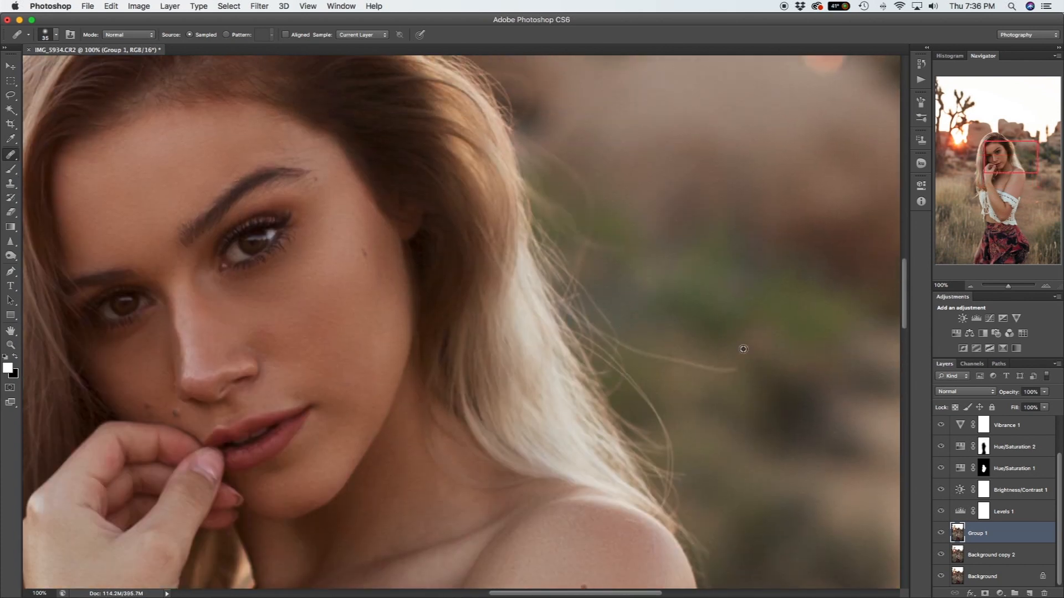
{"action": "left_click_drag", "start_coordinate": [722, 370], "coordinate": [625, 346]}
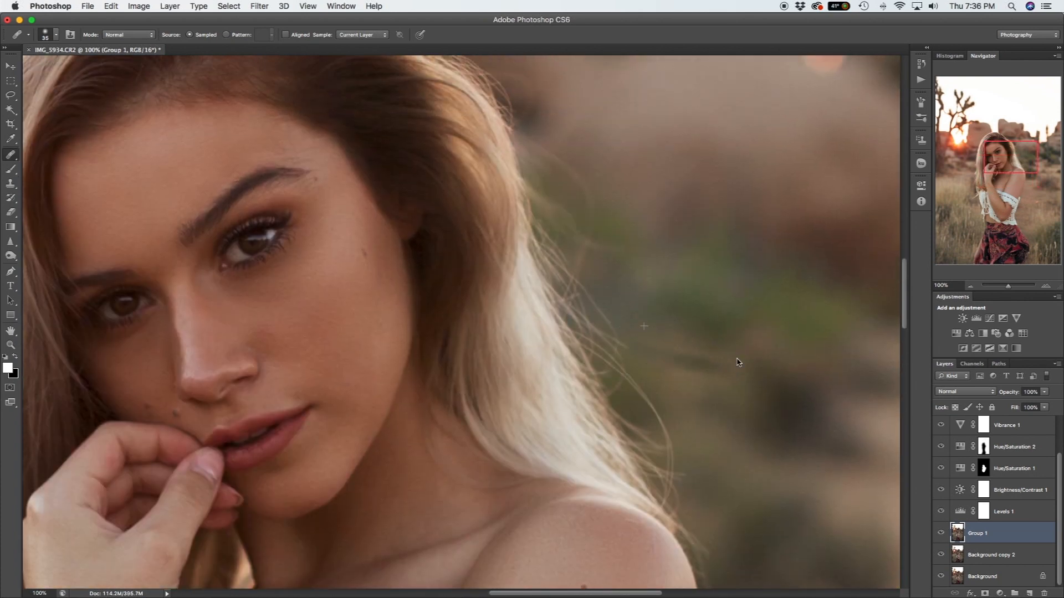
Heal out the flyaway hairs along the outer edge of the hair and crown, sampling the adjacent background.
{"action": "scroll", "coordinate": [688, 330], "scroll_direction": "up", "scroll_amount": 6}
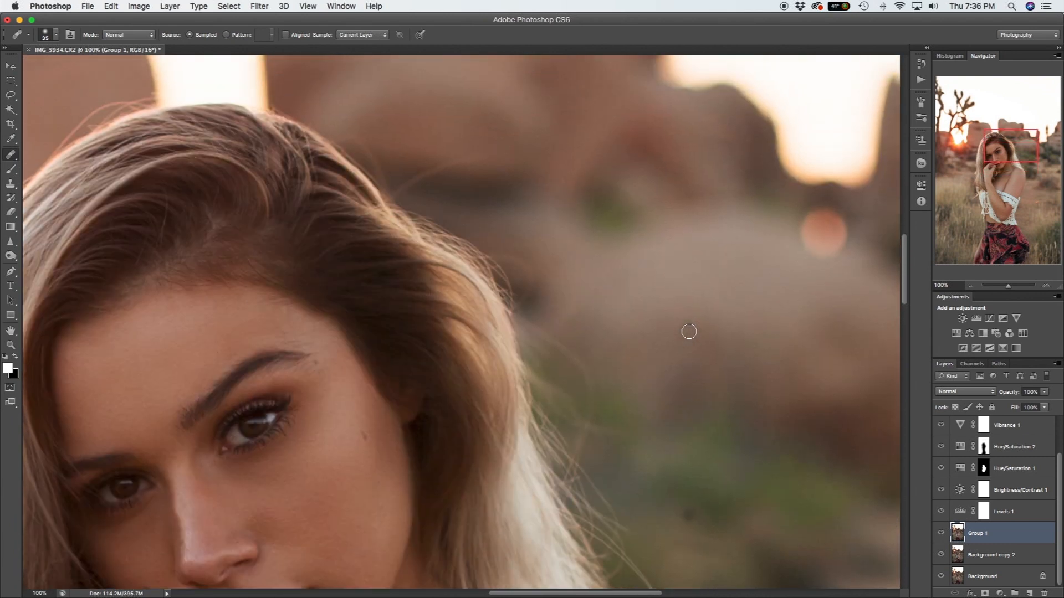
{"action": "left_click", "coordinate": [637, 410], "text": "alt"}
{"action": "mouse_move", "coordinate": [613, 433]}
{"action": "left_mouse_down"}
{"action": "mouse_move", "coordinate": [586, 377]}
{"action": "mouse_move", "coordinate": [561, 343]}
{"action": "left_mouse_up"}
{"action": "scroll", "coordinate": [635, 388], "scroll_direction": "up", "scroll_amount": 2}
{"action": "left_click", "coordinate": [634, 449]}
{"action": "left_click", "coordinate": [547, 281], "text": "alt"}
{"action": "mouse_move", "coordinate": [490, 320]}
{"action": "left_mouse_down"}
{"action": "mouse_move", "coordinate": [463, 299]}
{"action": "mouse_move", "coordinate": [454, 305]}
{"action": "mouse_move", "coordinate": [464, 301]}
{"action": "left_mouse_up"}
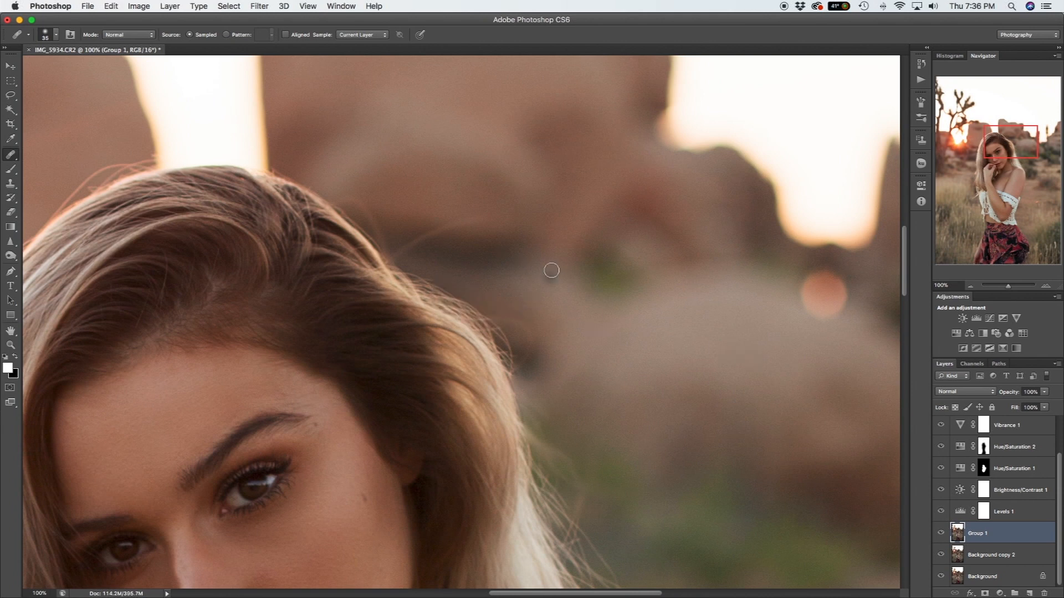
{"action": "left_click_drag", "start_coordinate": [513, 316], "coordinate": [527, 355]}
Try to remove the curved stray hair beside the crown with the Healing Brush and Clone Stamp, and undo those strokes.
{"action": "mouse_move", "coordinate": [458, 220]}
{"action": "left_mouse_down"}
{"action": "mouse_move", "coordinate": [400, 247]}
{"action": "mouse_move", "coordinate": [392, 266]}
{"action": "left_mouse_up"}
{"action": "key", "text": "s"}
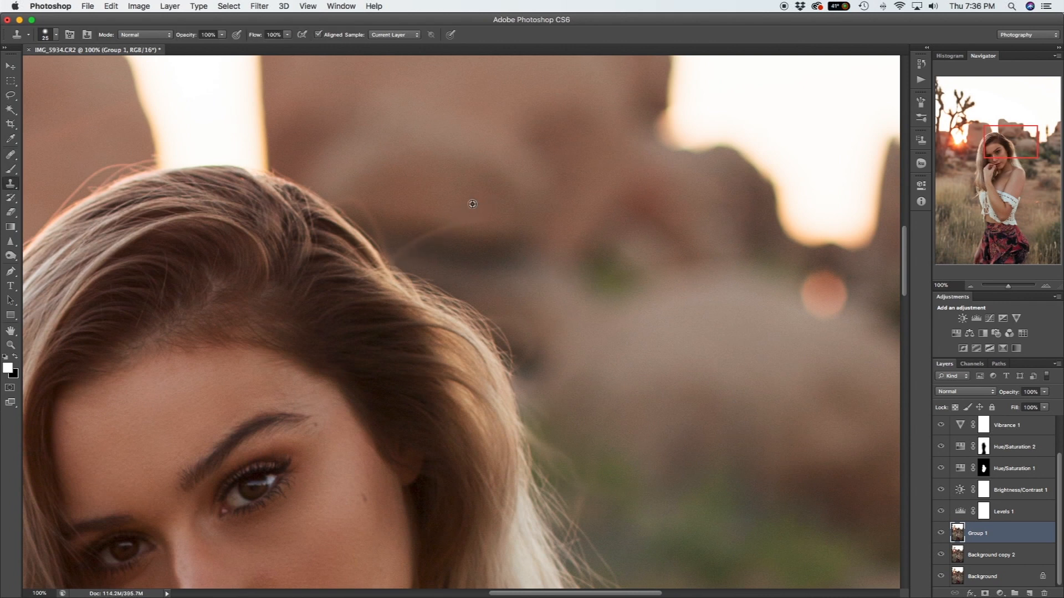
{"action": "left_click_drag", "start_coordinate": [470, 220], "coordinate": [393, 252]}
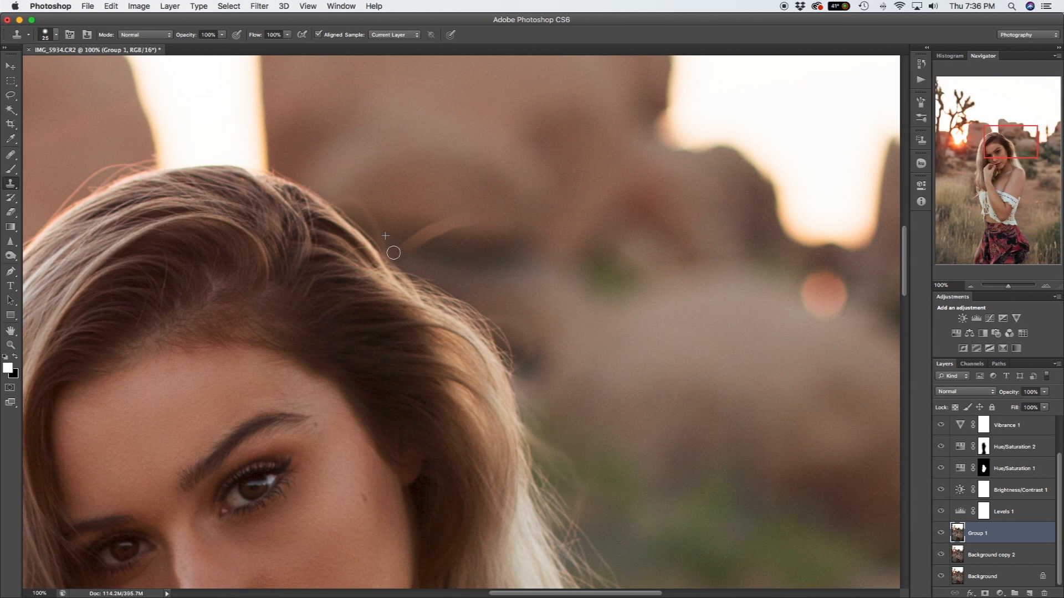
{"action": "left_click", "coordinate": [482, 242], "text": "alt"}
{"action": "key", "text": "j"}
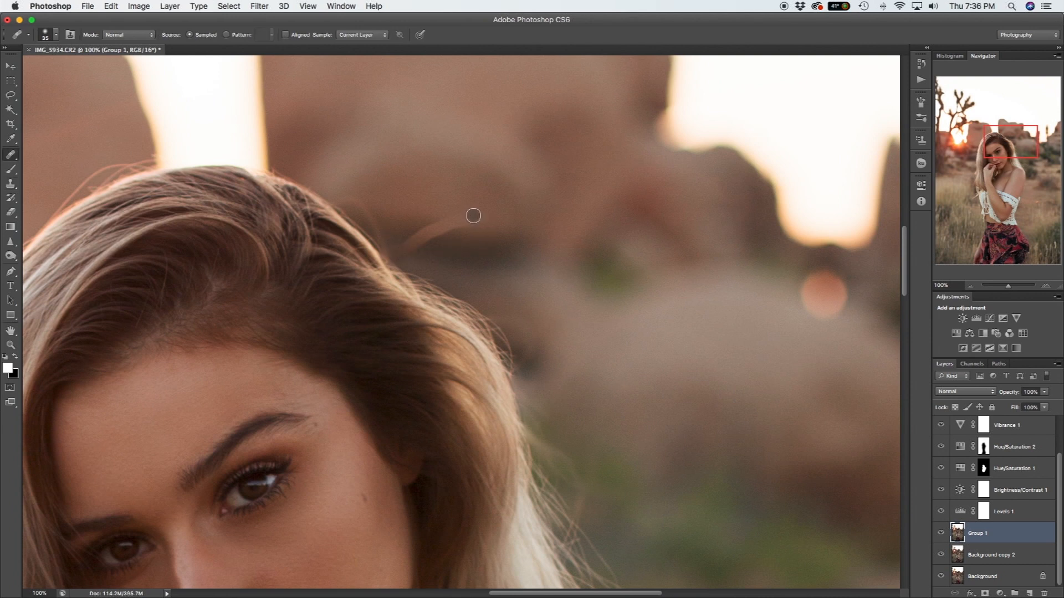
{"action": "mouse_move", "coordinate": [436, 223]}
{"action": "left_mouse_down"}
{"action": "mouse_move", "coordinate": [413, 241]}
{"action": "mouse_move", "coordinate": [490, 222]}
{"action": "left_mouse_up"}
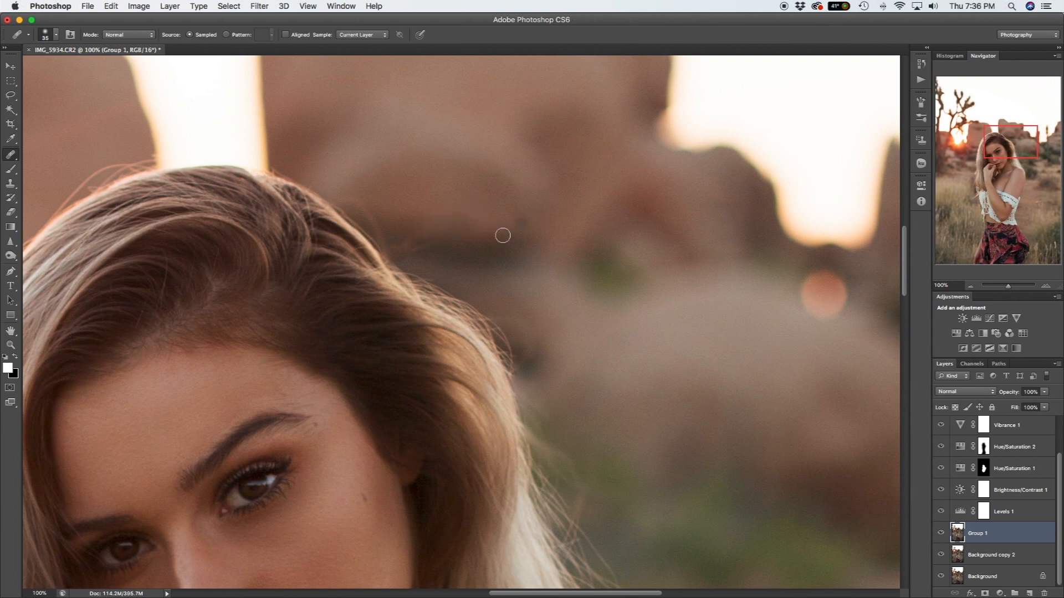
{"action": "key", "text": "super+alt+z"}
{"action": "key", "text": "super+alt+z"}
{"action": "key", "text": "super+alt+z"}
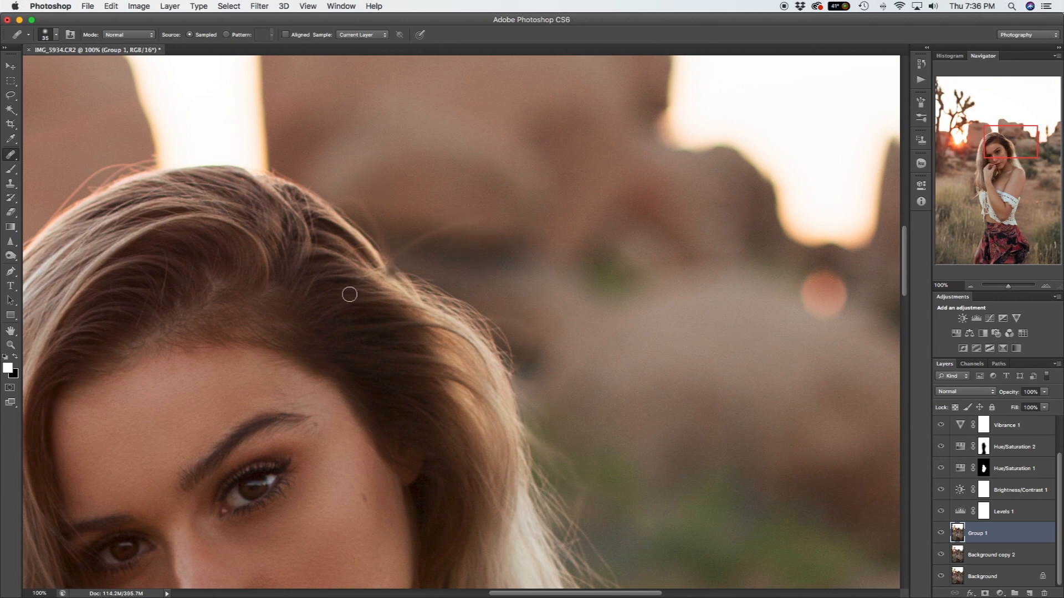
Add a new Hue/Saturation adjustment layer directly above Hue/Saturation 1.
{"action": "scroll", "coordinate": [366, 408], "scroll_direction": "down", "scroll_amount": 5}
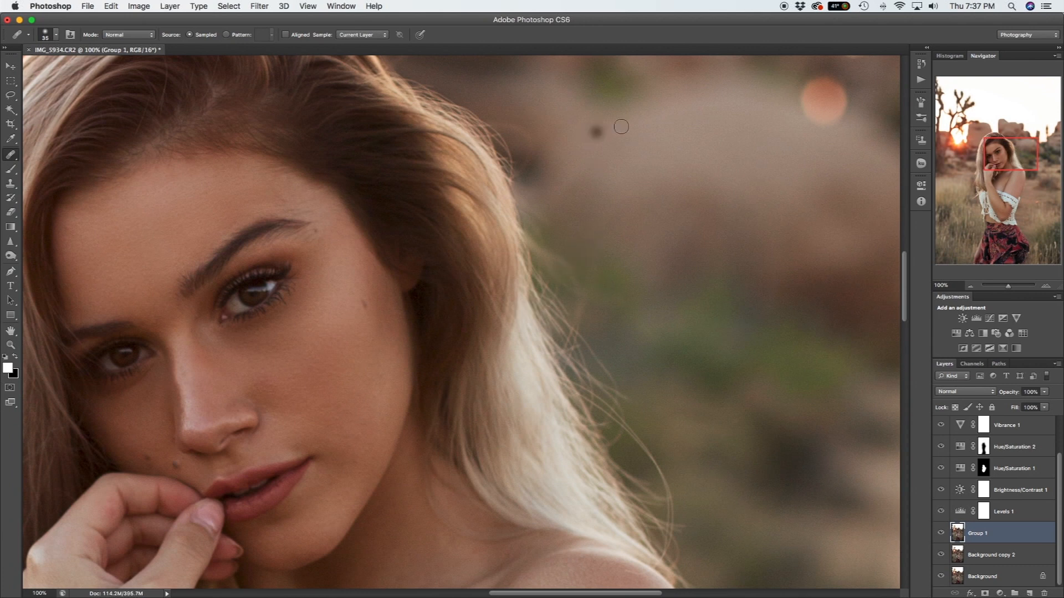
{"action": "scroll", "coordinate": [554, 238], "scroll_direction": "down", "scroll_amount": 10}
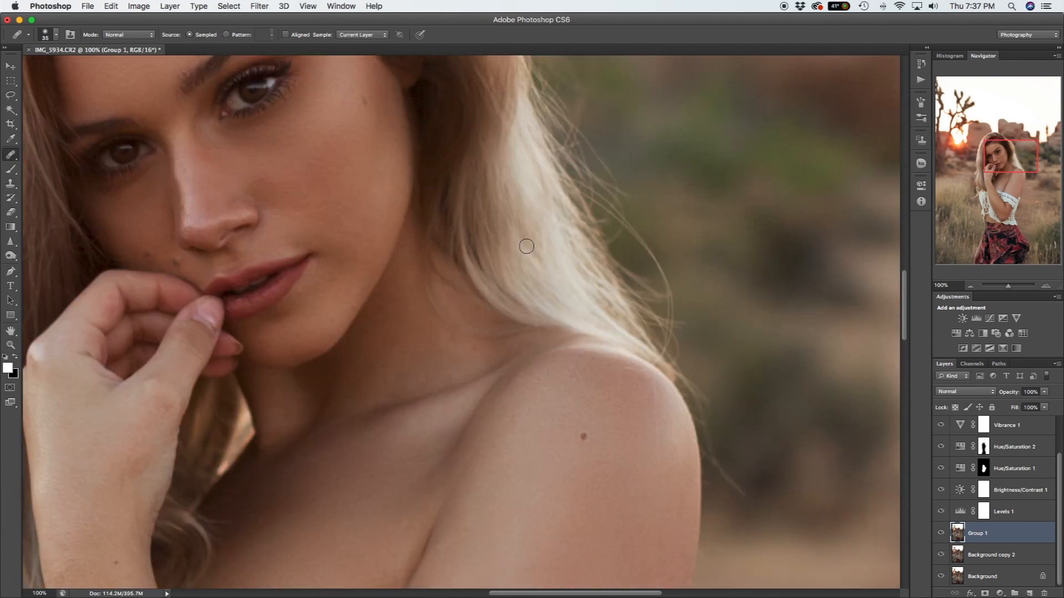
{"action": "scroll", "coordinate": [543, 240], "scroll_direction": "down", "scroll_amount": 3}
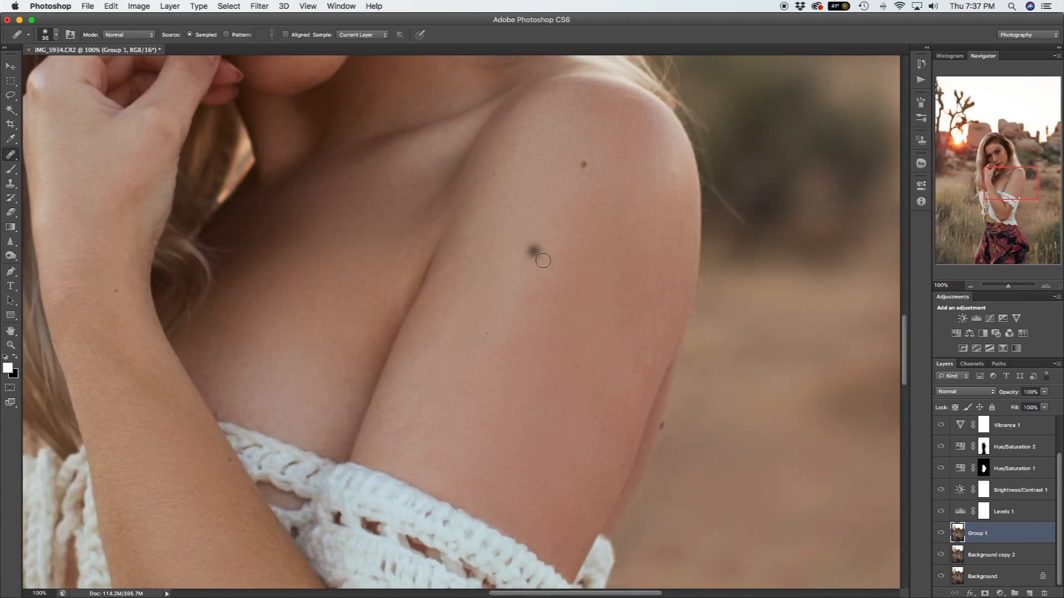
{"action": "key", "text": "z"}
{"action": "left_click", "coordinate": [555, 253], "text": "alt"}
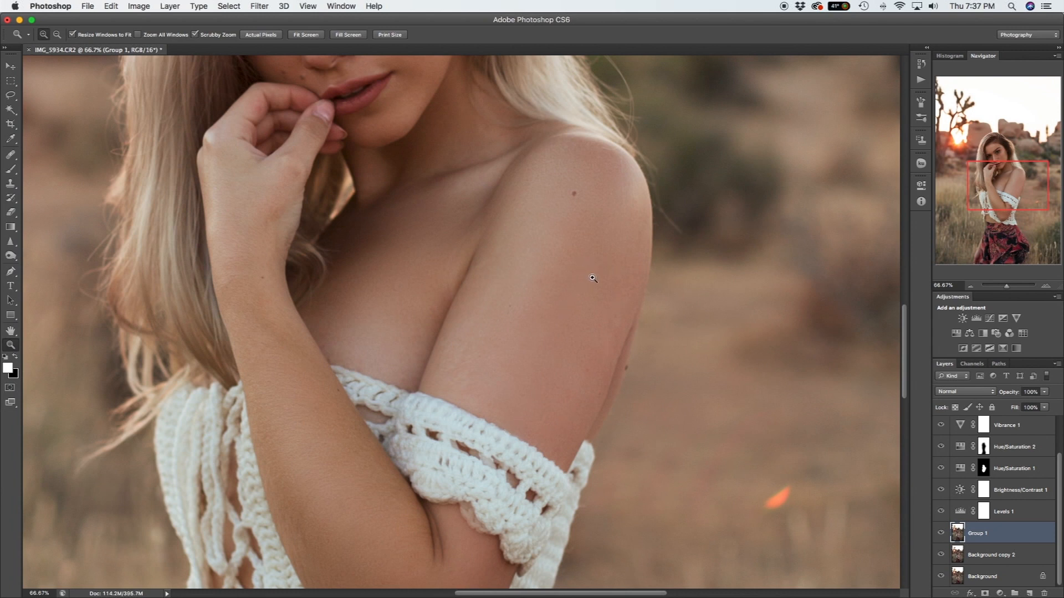
{"action": "scroll", "coordinate": [577, 343], "scroll_direction": "down", "scroll_amount": 4}
{"action": "scroll", "coordinate": [600, 130], "scroll_direction": "up", "scroll_amount": 4}
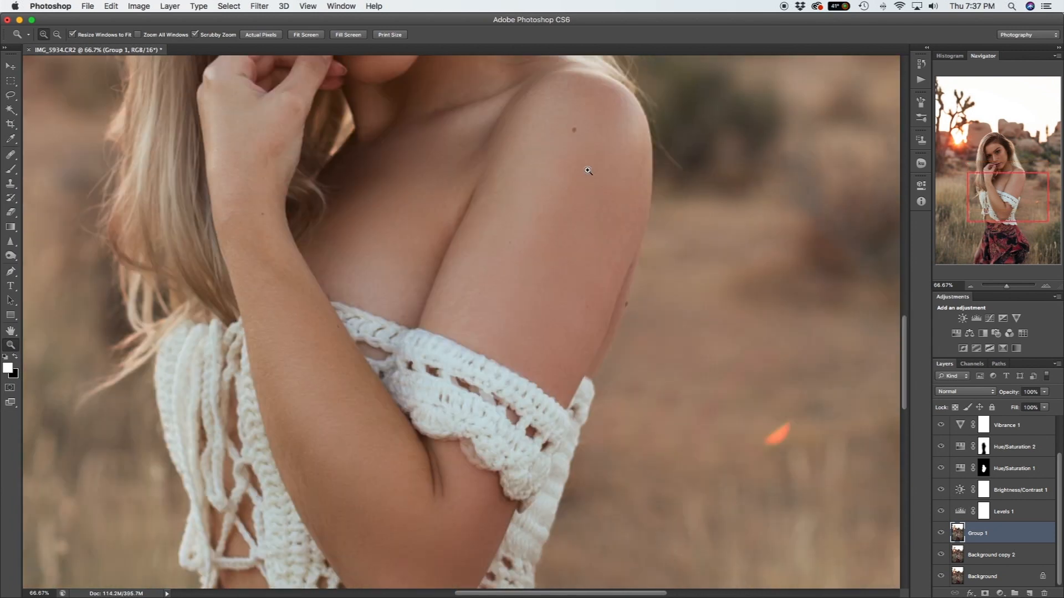
{"action": "left_click", "coordinate": [1019, 470]}
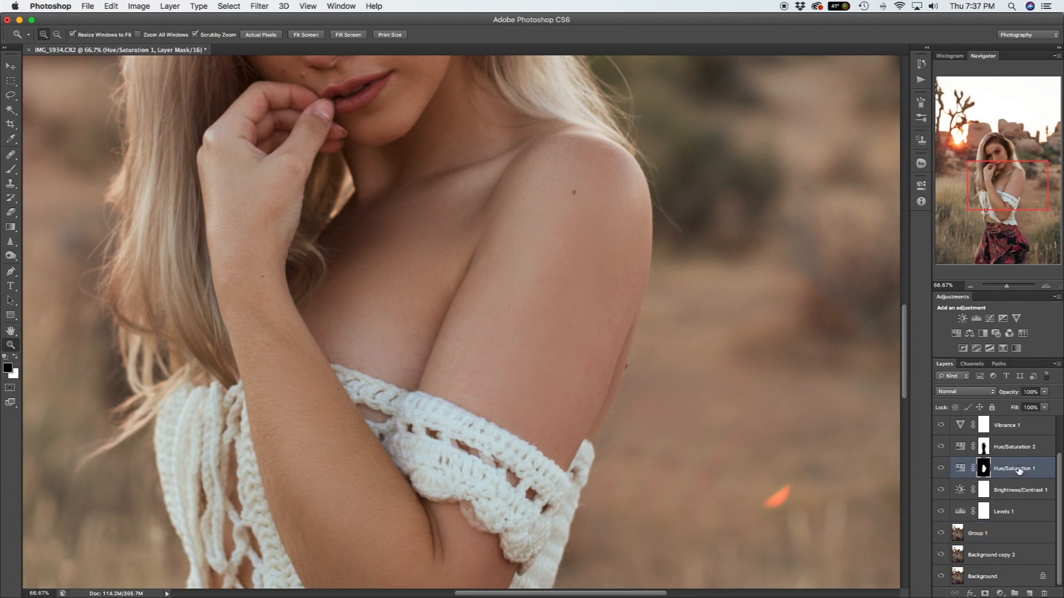
{"action": "left_click", "coordinate": [1000, 594]}
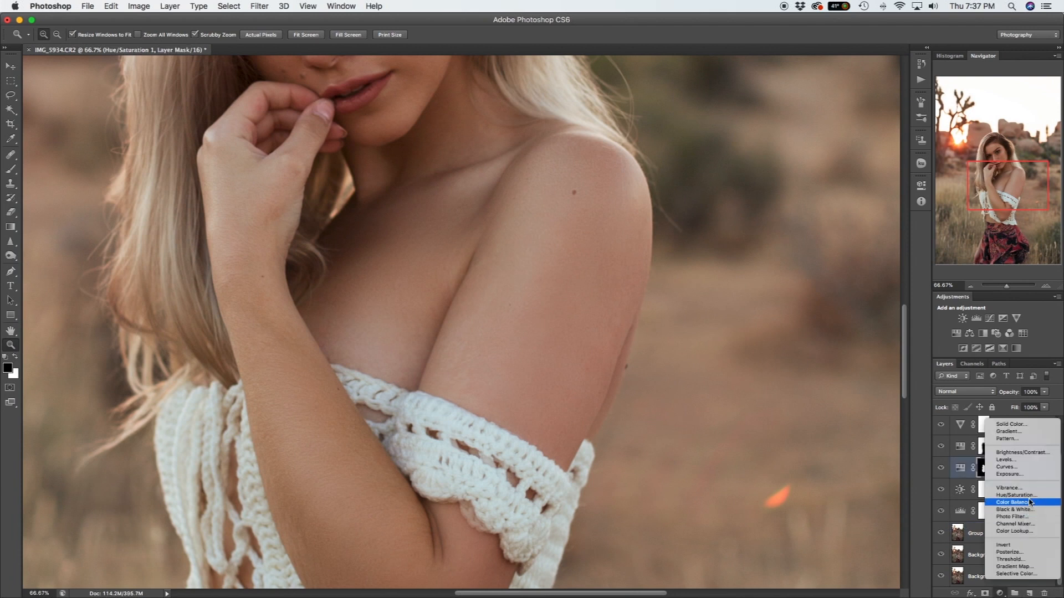
{"action": "left_click", "coordinate": [1029, 497]}
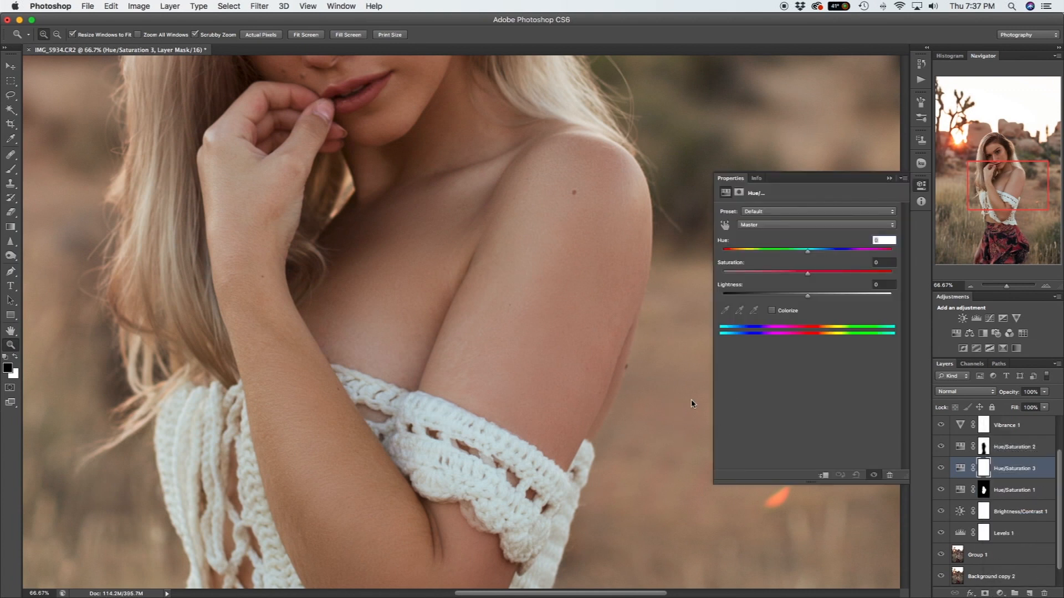
Paint over the reddish skin of the arm and elbow on the Hue/Saturation 3 mask with a smaller brush, and invert the mask.
{"action": "key", "text": "b"}
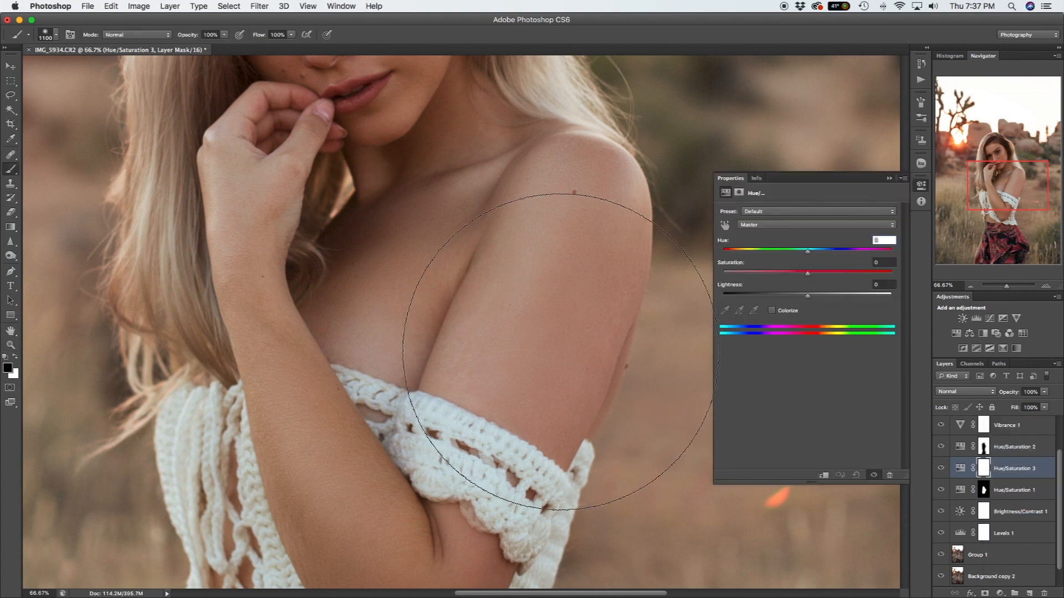
{"action": "key", "text": "bracketleft"}
{"action": "key", "text": "bracketleft"}
{"action": "key", "text": "bracketleft"}
{"action": "key", "text": "bracketleft"}
{"action": "key", "text": "bracketleft"}
{"action": "key", "text": "bracketleft"}
{"action": "key", "text": "bracketleft"}
{"action": "key", "text": "bracketleft"}
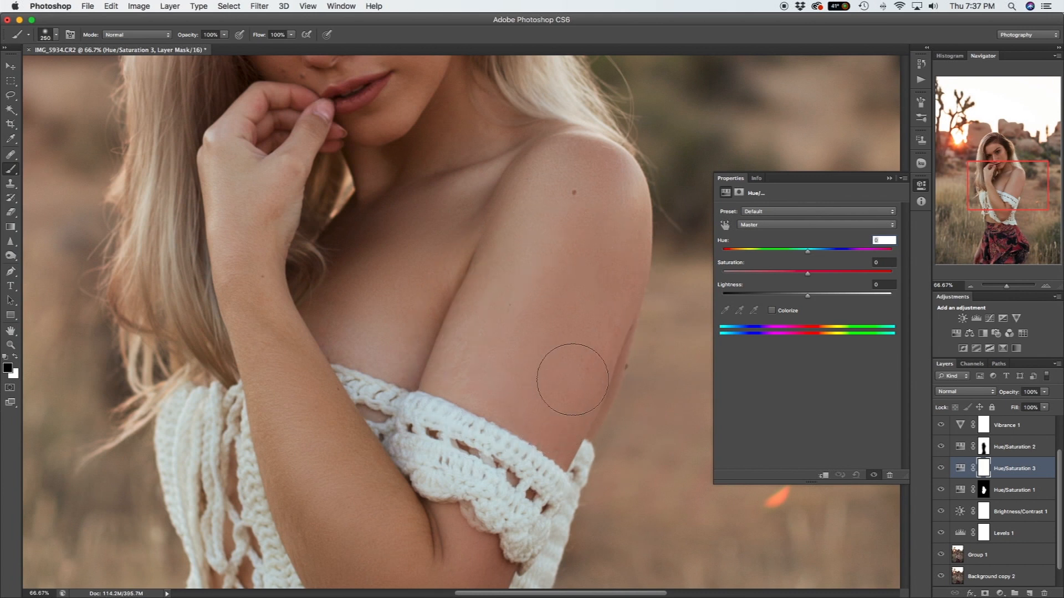
{"action": "mouse_move", "coordinate": [580, 304]}
{"action": "left_mouse_down"}
{"action": "mouse_move", "coordinate": [518, 389]}
{"action": "mouse_move", "coordinate": [537, 380]}
{"action": "mouse_move", "coordinate": [475, 386]}
{"action": "mouse_move", "coordinate": [488, 405]}
{"action": "mouse_move", "coordinate": [435, 453]}
{"action": "left_mouse_up"}
{"action": "scroll", "coordinate": [533, 381], "scroll_direction": "down", "scroll_amount": 4}
{"action": "scroll", "coordinate": [526, 343], "scroll_direction": "up", "scroll_amount": 1}
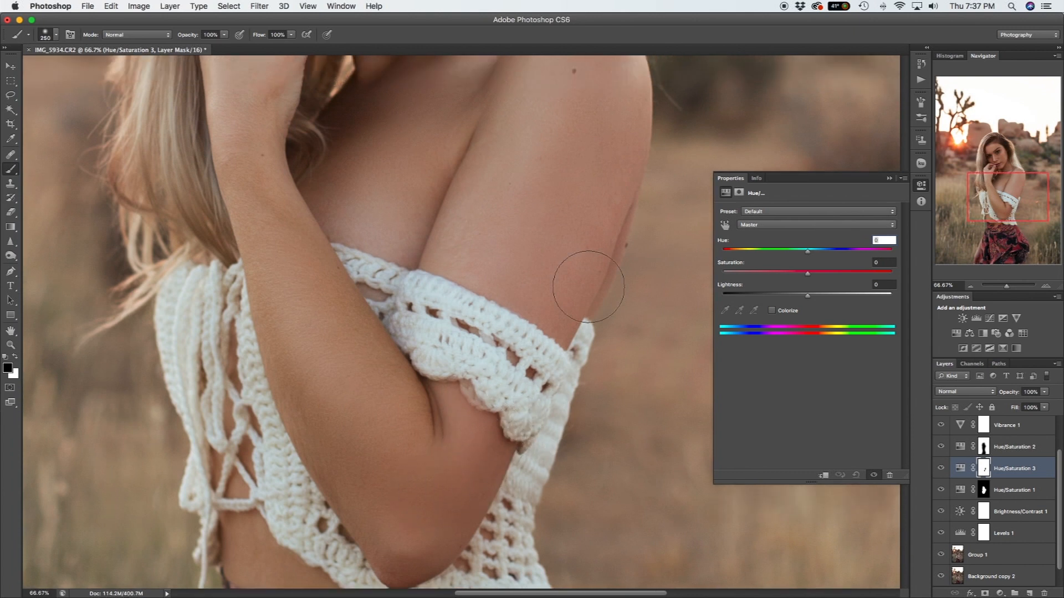
{"action": "key", "text": "bracketleft"}
{"action": "scroll", "coordinate": [576, 218], "scroll_direction": "up", "scroll_amount": 3}
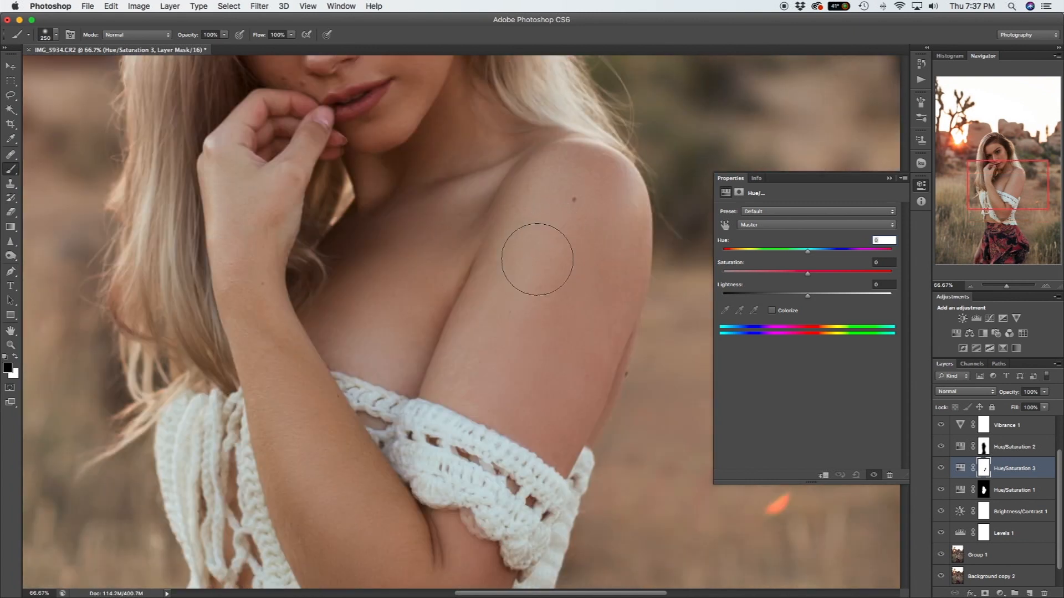
{"action": "scroll", "coordinate": [549, 294], "scroll_direction": "up", "scroll_amount": 3}
{"action": "key", "text": "bracketleft"}
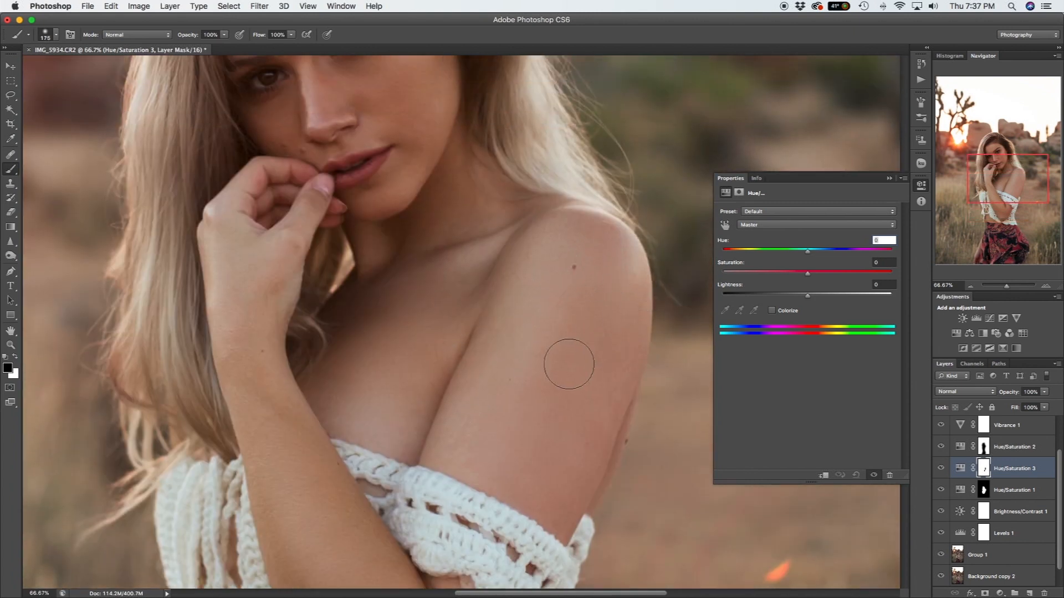
{"action": "mouse_move", "coordinate": [816, 250]}
{"action": "left_mouse_down"}
{"action": "mouse_move", "coordinate": [854, 253]}
{"action": "mouse_move", "coordinate": [807, 256]}
{"action": "left_mouse_up"}
{"action": "key", "text": "super+i"}
Limit Hue/Saturation 3 to Reds, widen its colour range, and set Hue to +3 and Saturation to -9.
{"action": "left_click", "coordinate": [784, 225]}
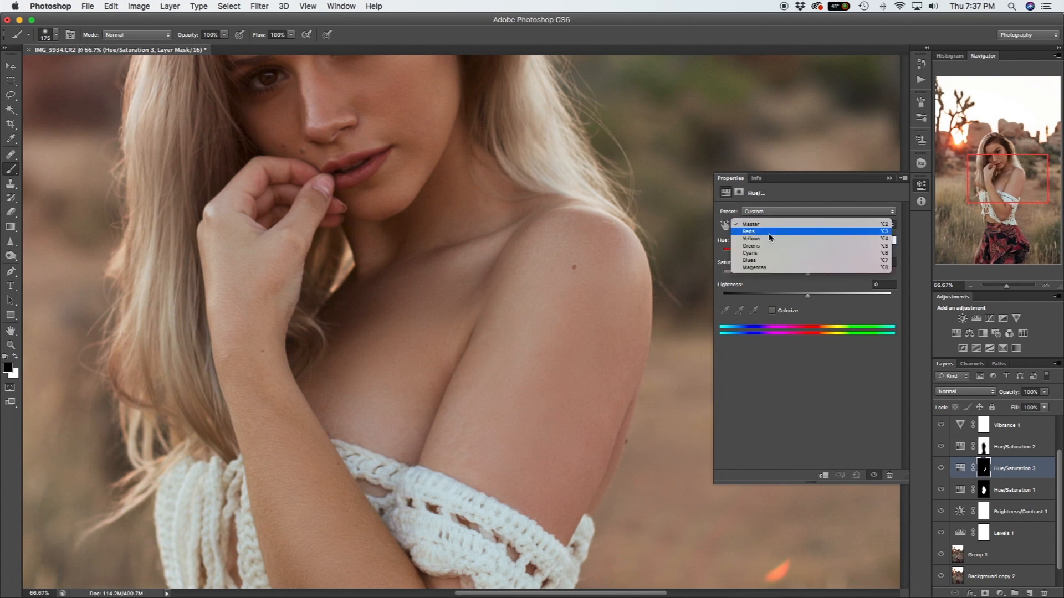
{"action": "left_click", "coordinate": [776, 234]}
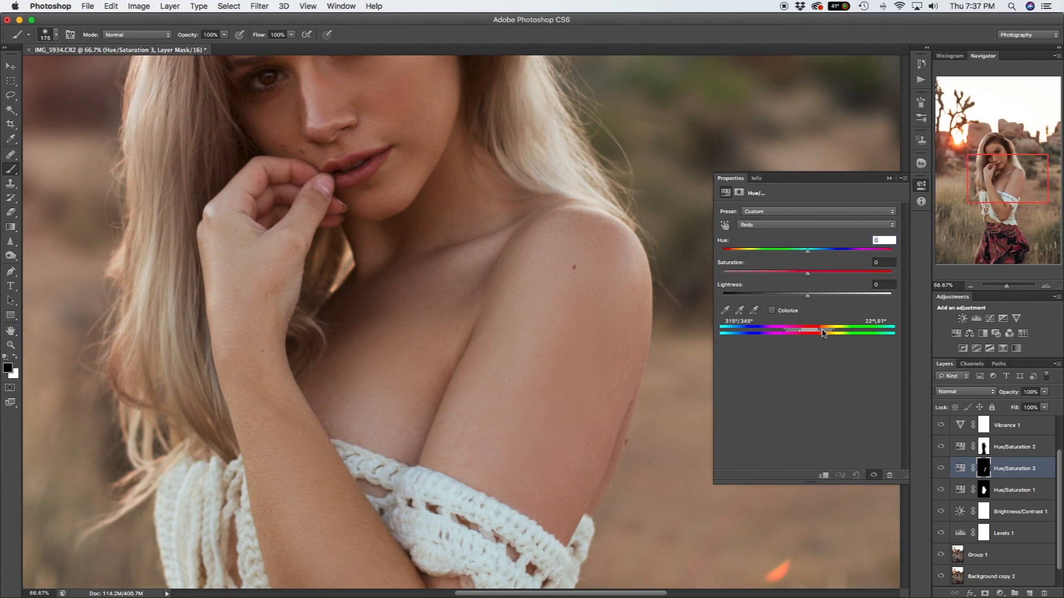
{"action": "left_click_drag", "start_coordinate": [813, 335], "coordinate": [783, 332]}
{"action": "mouse_move", "coordinate": [811, 255]}
{"action": "left_mouse_down"}
{"action": "mouse_move", "coordinate": [833, 256]}
{"action": "mouse_move", "coordinate": [811, 256]}
{"action": "left_mouse_up"}
{"action": "left_click", "coordinate": [874, 476]}
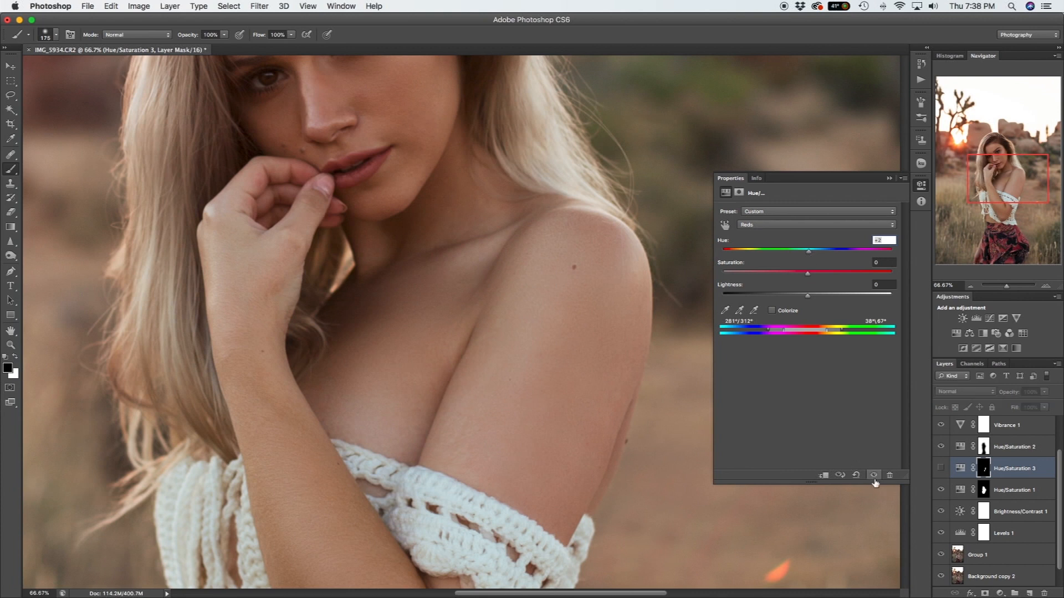
{"action": "left_click", "coordinate": [874, 475]}
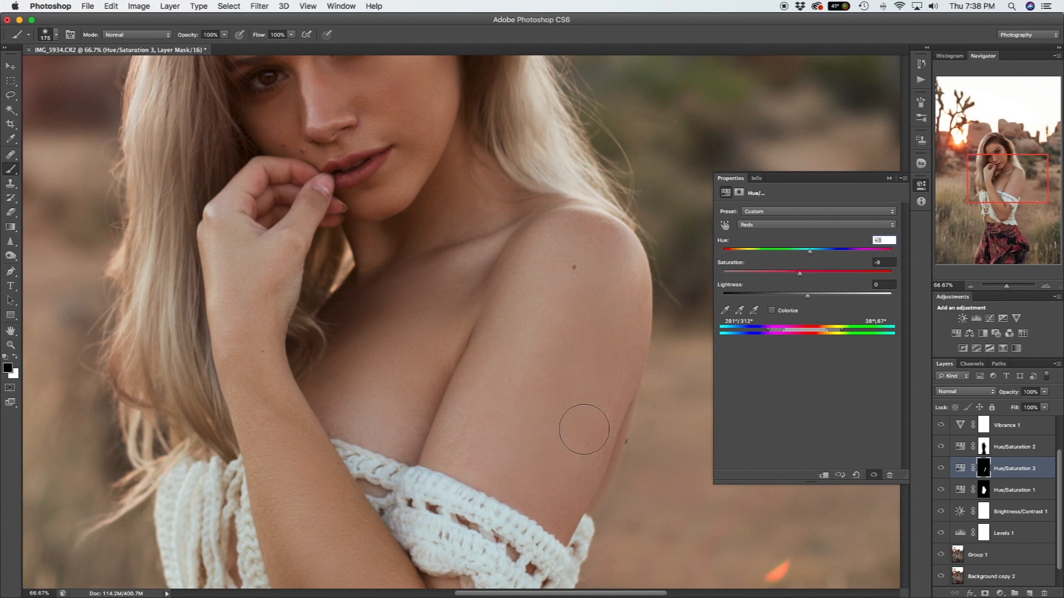
Compare the arm's skin colour with Hue/Saturation 3 hidden and shown, in both close-up and wider views.
{"action": "scroll", "coordinate": [609, 429], "scroll_direction": "down", "scroll_amount": 2}
{"action": "left_click", "coordinate": [874, 475]}
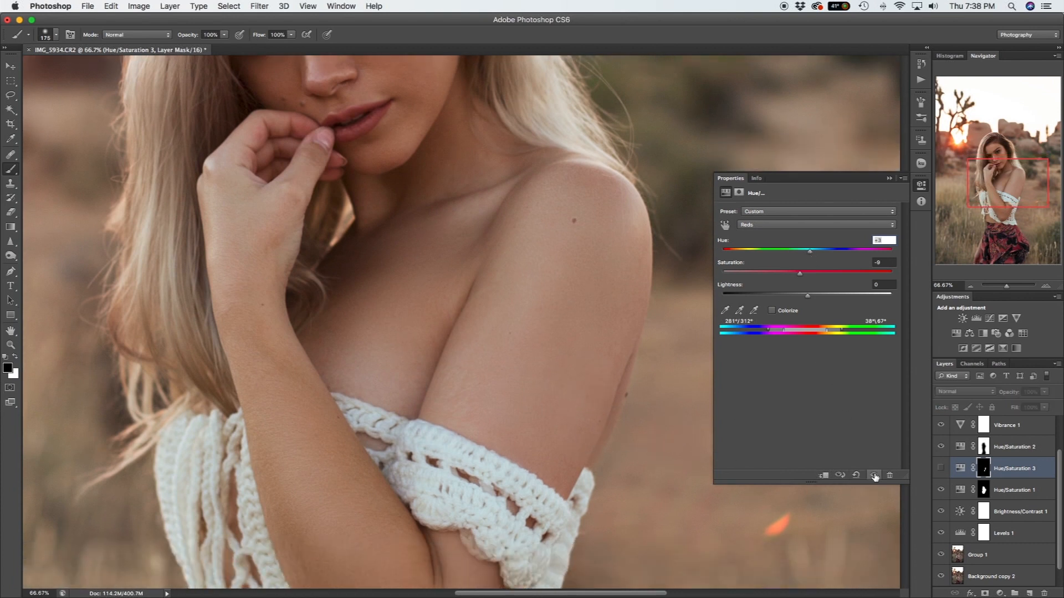
{"action": "left_click", "coordinate": [873, 475]}
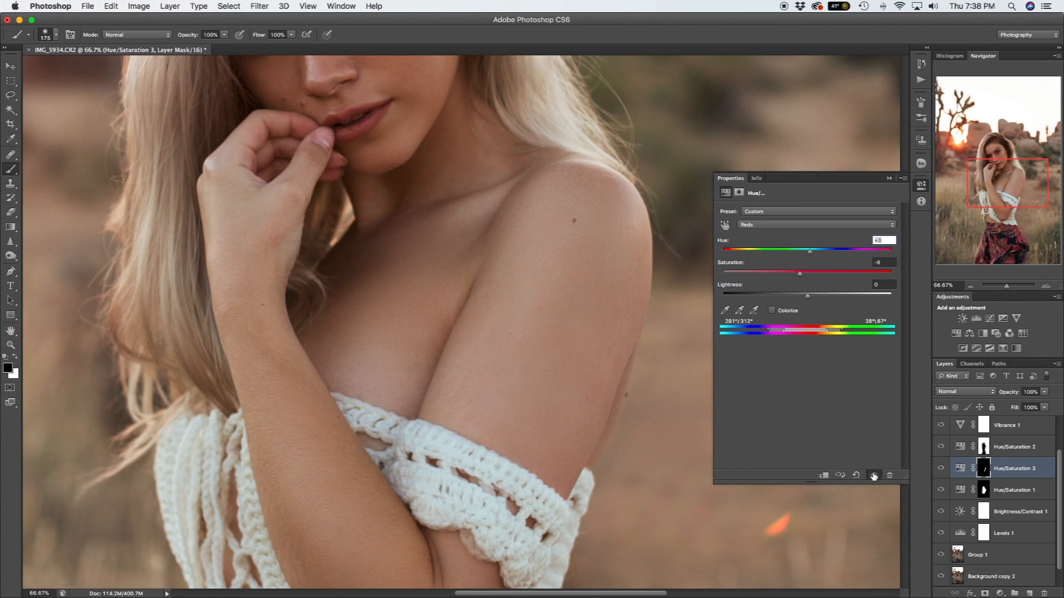
{"action": "key", "text": "z"}
{"action": "left_click", "coordinate": [677, 343], "text": "alt"}
{"action": "left_click", "coordinate": [678, 343], "text": "alt"}
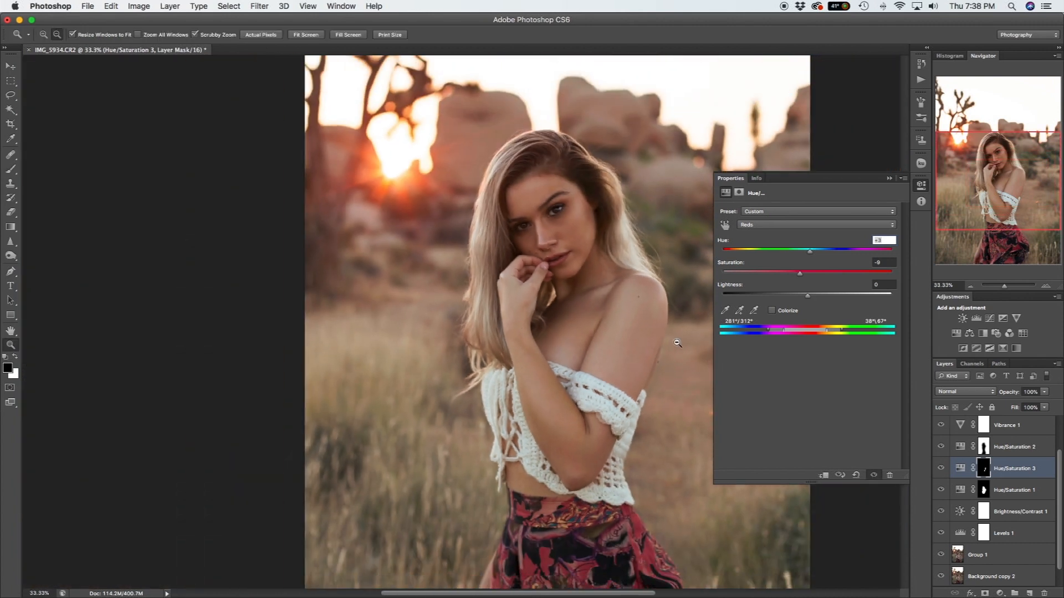
{"action": "left_click", "coordinate": [677, 343], "text": "alt"}
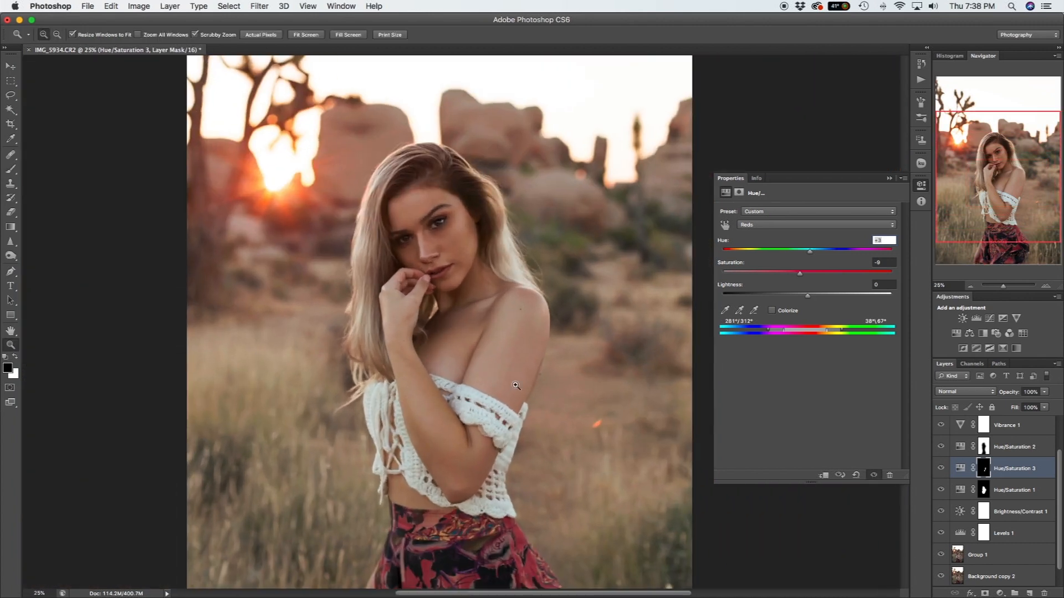
{"action": "left_click", "coordinate": [516, 386]}
{"action": "left_click", "coordinate": [516, 386]}
{"action": "left_click", "coordinate": [516, 386]}
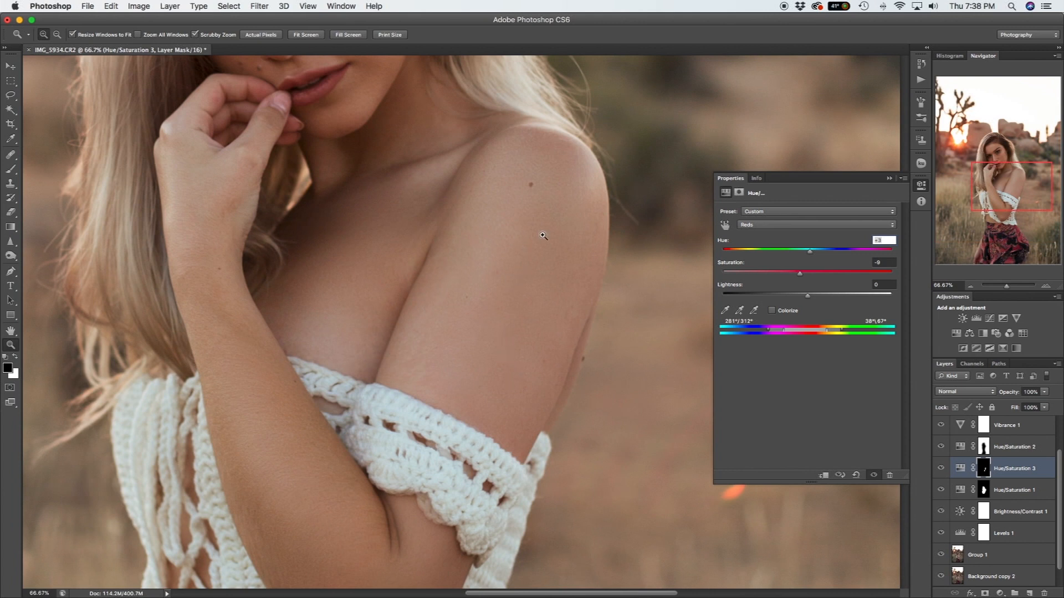
{"action": "left_click", "coordinate": [534, 309], "text": "alt"}
{"action": "left_click", "coordinate": [529, 315], "text": "alt"}
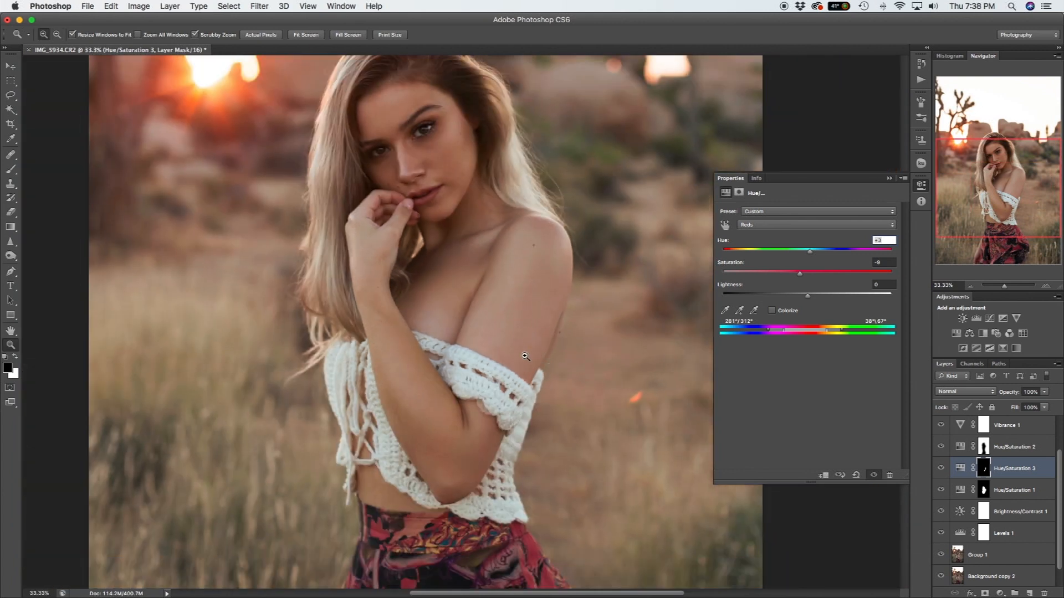
{"action": "left_click", "coordinate": [873, 475]}
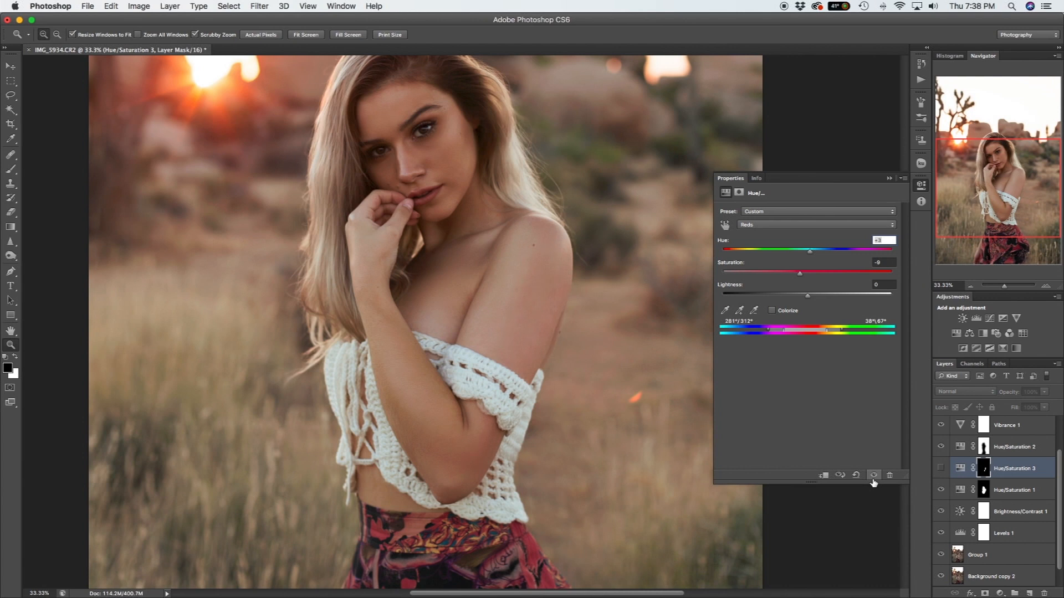
Set the Reds of Hue/Saturation 3 to Hue +2 and Saturation -13, and compare the whole photo with and without the adjustment.
{"action": "left_click", "coordinate": [873, 477]}
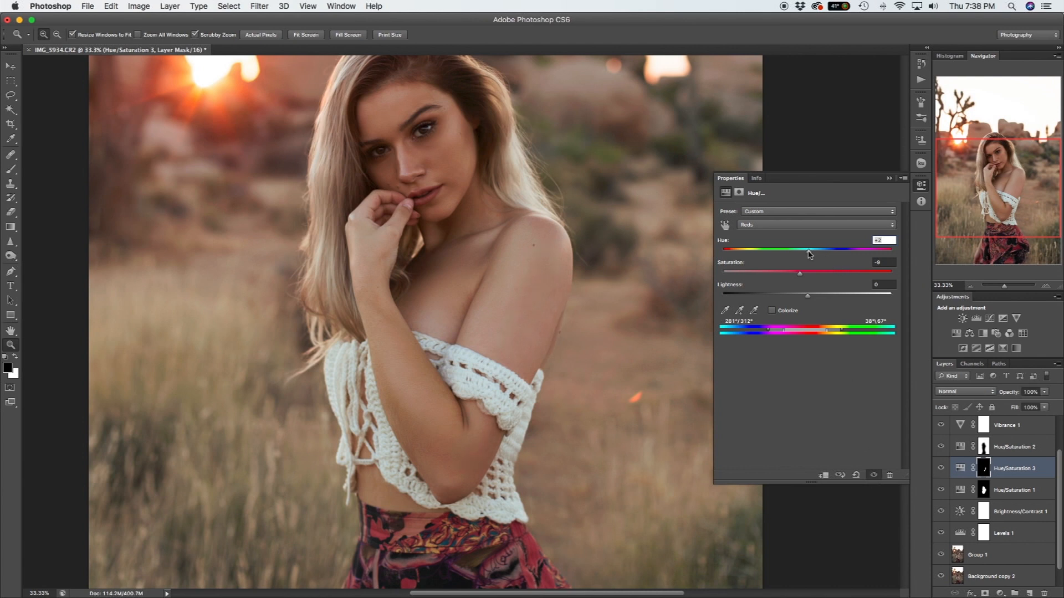
{"action": "left_click", "coordinate": [537, 319]}
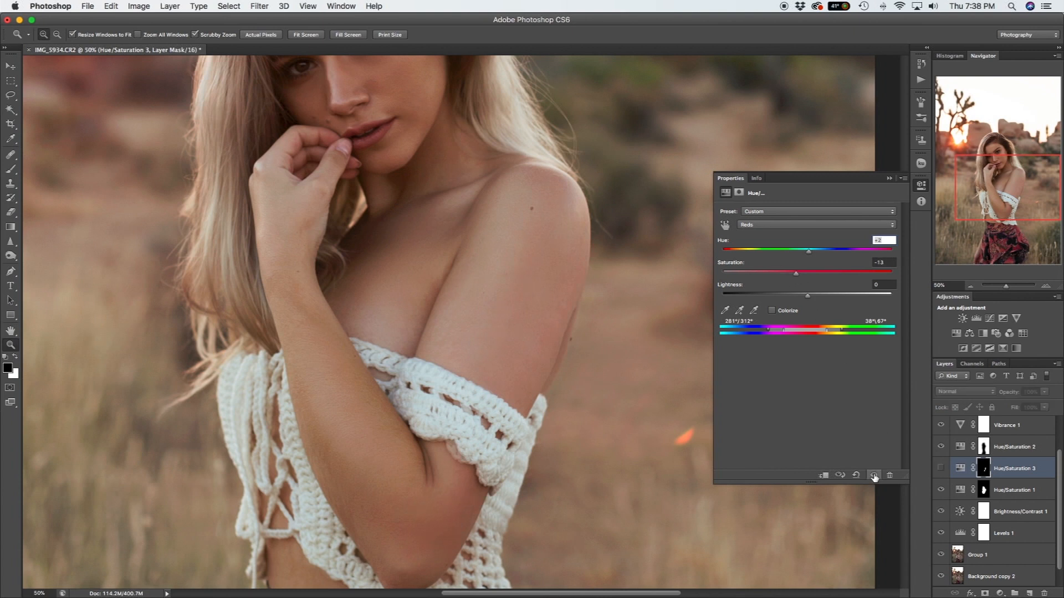
{"action": "left_click", "coordinate": [569, 279], "text": "alt"}
{"action": "left_click", "coordinate": [572, 278], "text": "alt"}
{"action": "left_click", "coordinate": [571, 279], "text": "alt"}
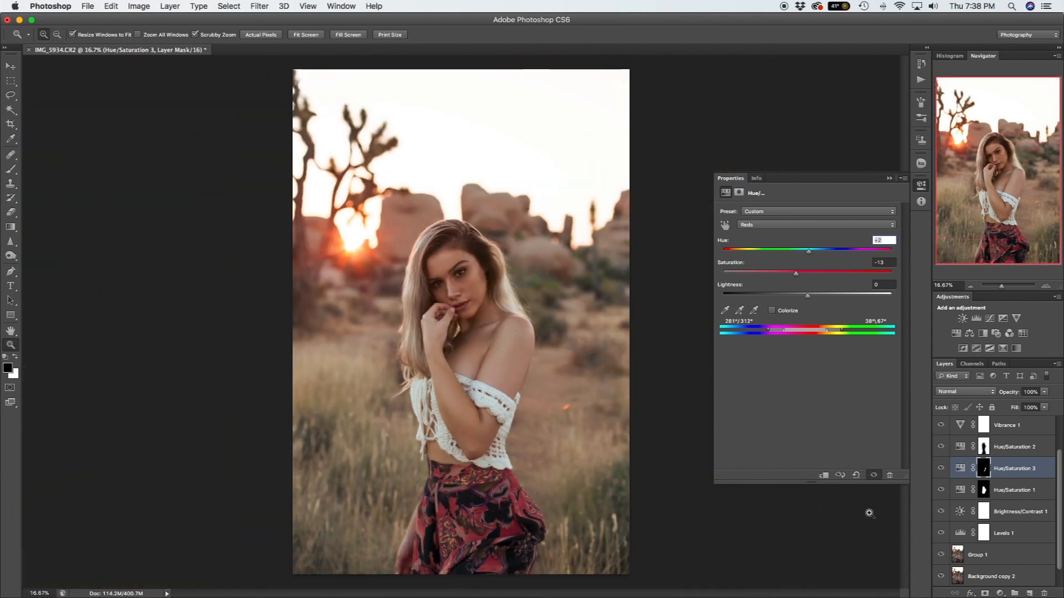
{"action": "left_click", "coordinate": [874, 476]}
{"action": "left_click", "coordinate": [875, 475]}
Sharpen both eyes on the Group 1 layer with the Sharpen tool at 50% strength.
{"action": "left_click", "coordinate": [1004, 562]}
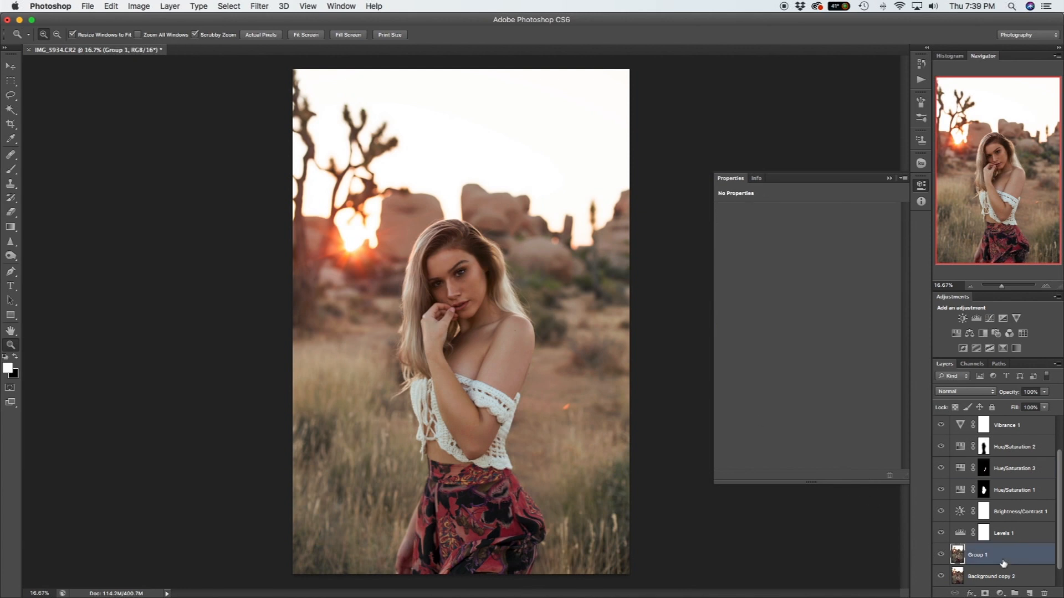
{"action": "left_click", "coordinate": [467, 282]}
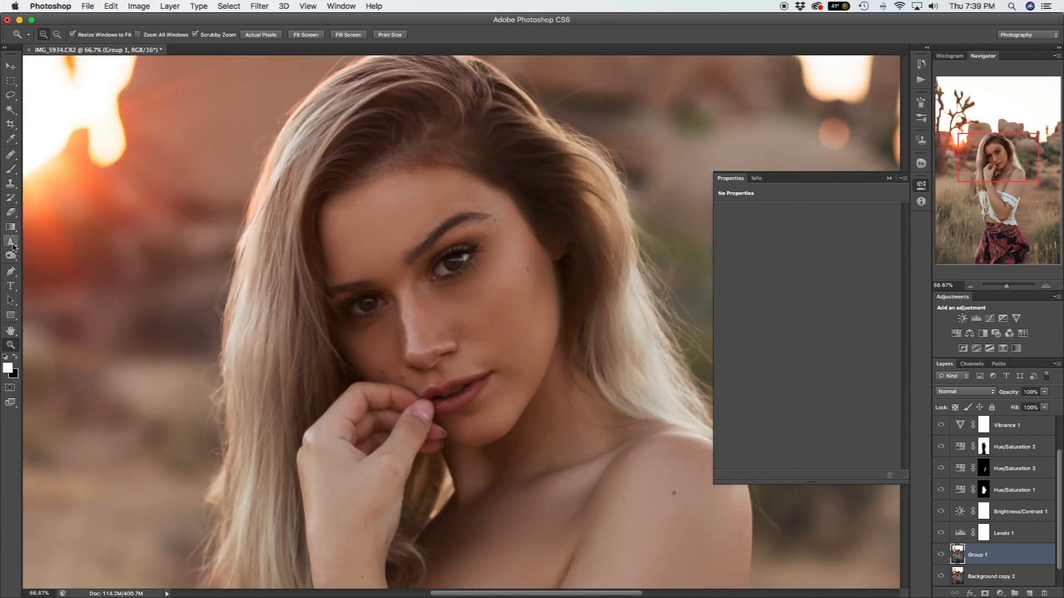
{"action": "left_click", "coordinate": [11, 242]}
{"action": "left_click", "coordinate": [12, 243]}
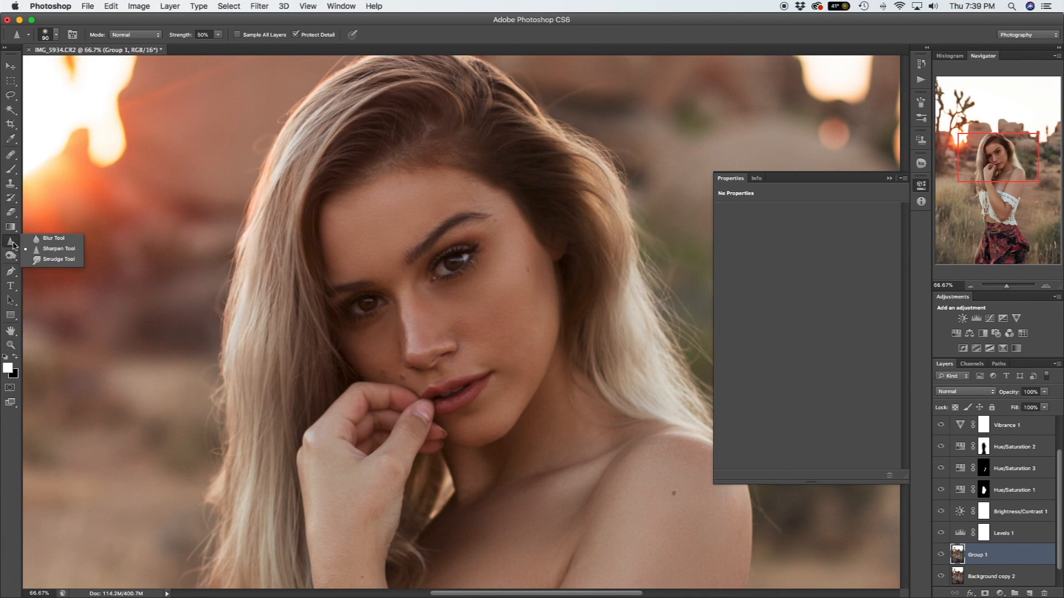
{"action": "left_click", "coordinate": [13, 244]}
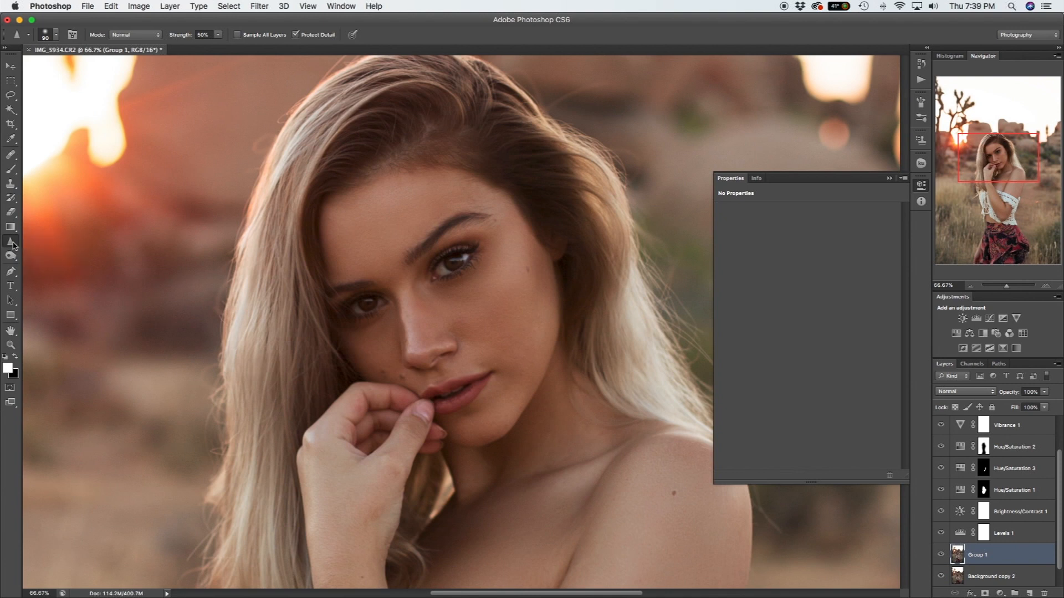
{"action": "left_click", "coordinate": [13, 245]}
{"action": "left_click", "coordinate": [10, 247]}
{"action": "left_click", "coordinate": [10, 248]}
{"action": "left_click", "coordinate": [9, 245]}
{"action": "key", "text": "["}
{"action": "key", "text": "["}
{"action": "left_click_drag", "start_coordinate": [450, 262], "coordinate": [435, 278]}
{"action": "left_click_drag", "start_coordinate": [366, 310], "coordinate": [344, 314]}
Sharpen the lips on the Group 1 layer, adapting the brush size to the detail.
{"action": "key", "text": "]"}
{"action": "mouse_move", "coordinate": [480, 381]}
{"action": "left_mouse_down"}
{"action": "mouse_move", "coordinate": [425, 404]}
{"action": "mouse_move", "coordinate": [479, 382]}
{"action": "left_mouse_up"}
{"action": "key", "text": "]"}
{"action": "key", "text": "bracketleft"}
{"action": "key", "text": "bracketleft"}
{"action": "key", "text": "bracketleft"}
{"action": "key", "text": "bracketleft"}
{"action": "key", "text": "bracketright"}
{"action": "key", "text": "bracketright"}
{"action": "key", "text": "bracketright"}
{"action": "scroll", "coordinate": [436, 357], "scroll_direction": "down", "scroll_amount": 5}
{"action": "key", "text": "bracketright"}
{"action": "key", "text": "bracketright"}
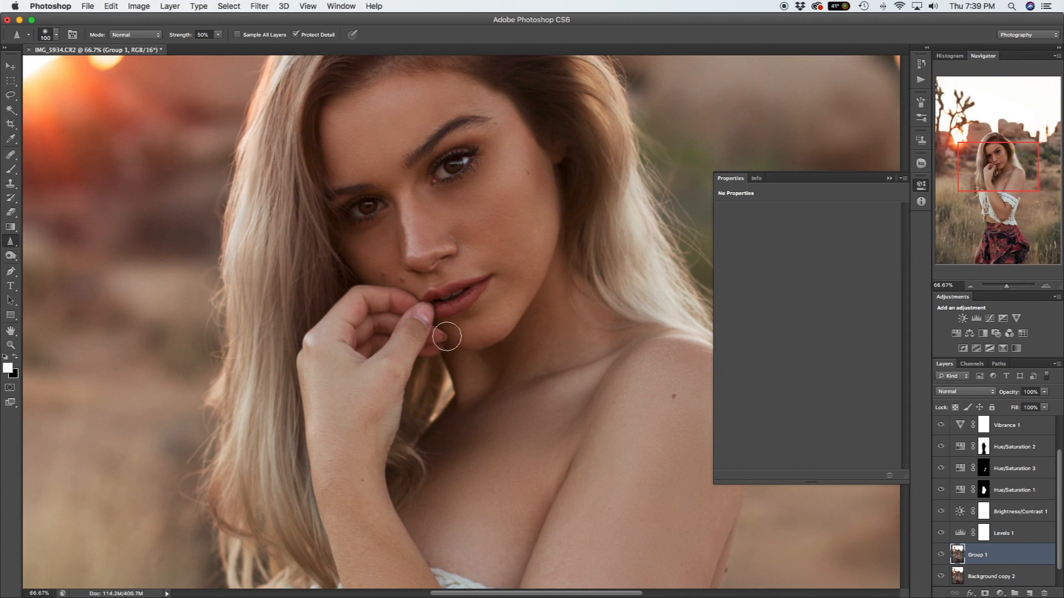
Sharpen the hair around the crown and face on the Group 1 layer with a larger brush.
{"action": "scroll", "coordinate": [446, 336], "scroll_direction": "up", "scroll_amount": 5}
{"action": "key", "text": "bracketright"}
{"action": "key", "text": "bracketright"}
{"action": "key", "text": "bracketright"}
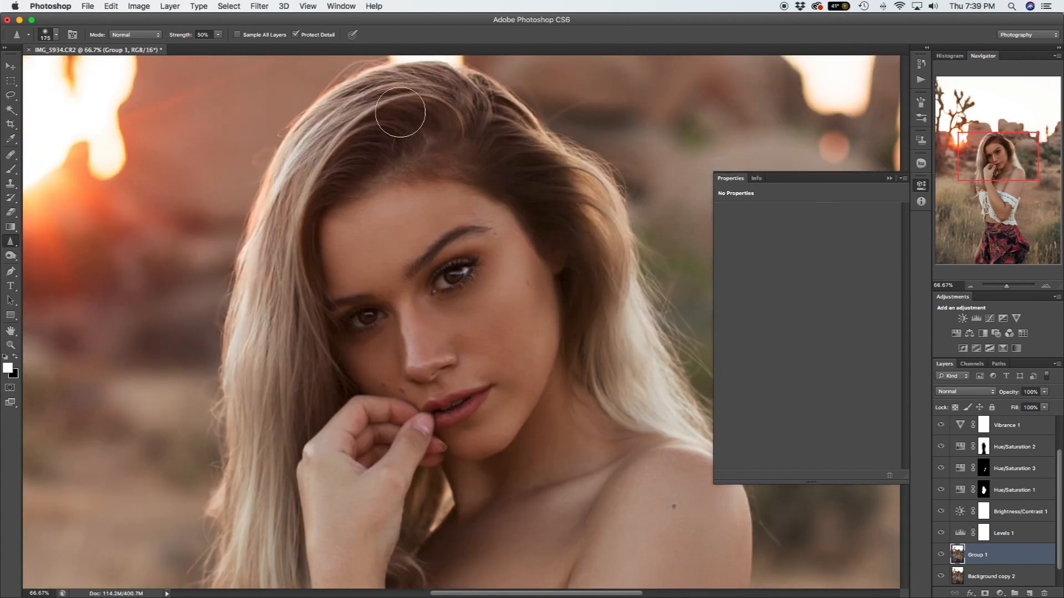
{"action": "key", "text": "bracketleft"}
{"action": "scroll", "coordinate": [610, 273], "scroll_direction": "down", "scroll_amount": 8}
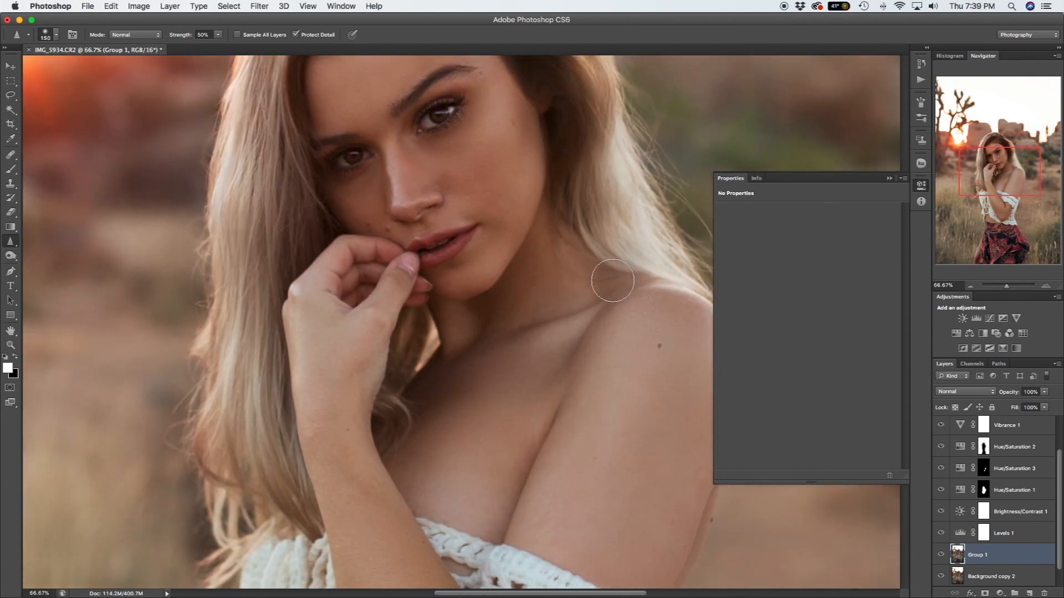
Sharpen the white crochet top on the Group 1 layer with a 125 px brush.
{"action": "scroll", "coordinate": [576, 261], "scroll_direction": "down", "scroll_amount": 20}
{"action": "key", "text": "bracketleft"}
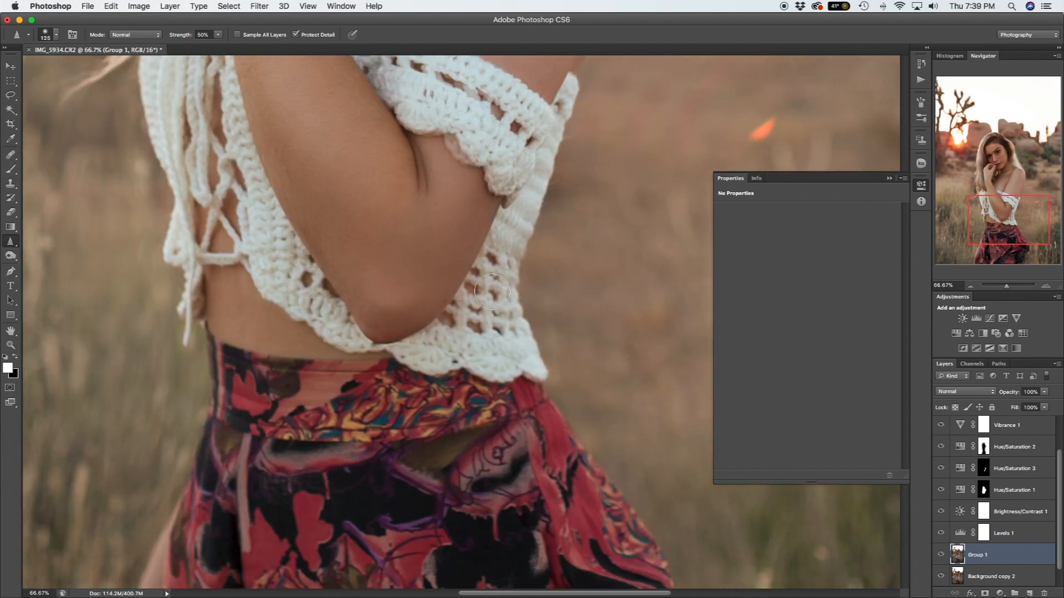
{"action": "scroll", "coordinate": [492, 291], "scroll_direction": "up", "scroll_amount": 6}
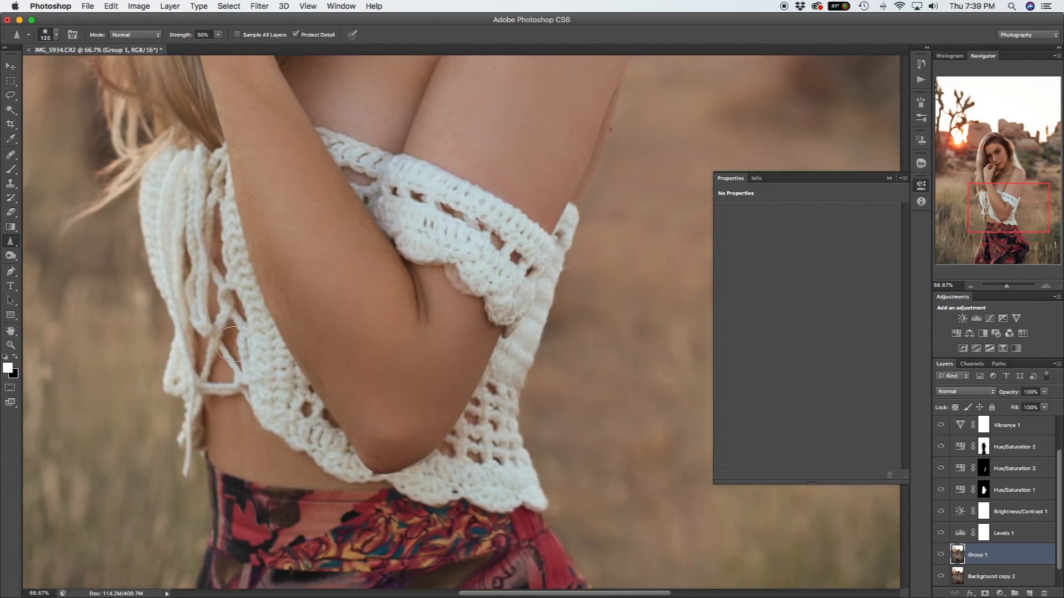
{"action": "scroll", "coordinate": [266, 372], "scroll_direction": "down", "scroll_amount": 15}
{"action": "scroll", "coordinate": [299, 376], "scroll_direction": "up", "scroll_amount": 12}
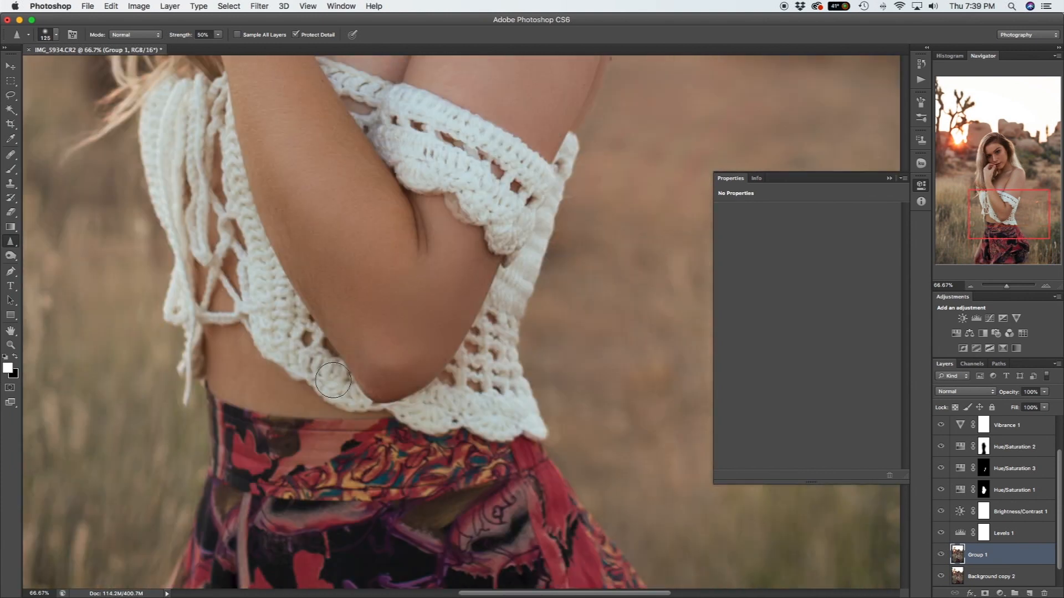
{"action": "scroll", "coordinate": [333, 380], "scroll_direction": "up", "scroll_amount": 20}
{"action": "key", "text": "bracketleft"}
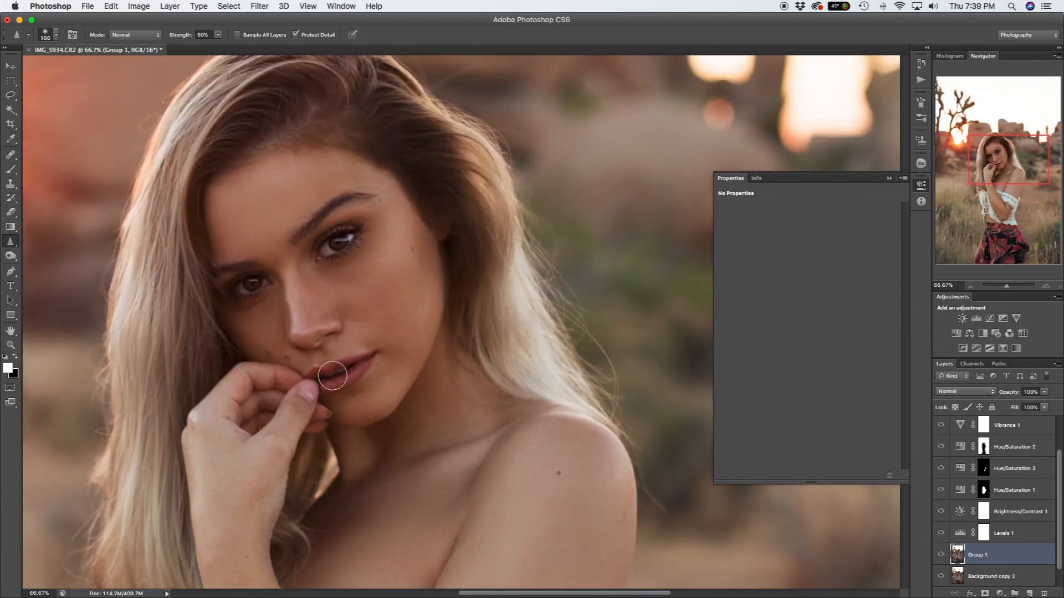
Group all layers from Curves 1 down to Background copy 2, leaving Background outside, and collapse the group.
{"action": "key", "text": "z"}
{"action": "left_click", "coordinate": [388, 329], "text": "alt"}
{"action": "left_click", "coordinate": [391, 333], "text": "alt"}
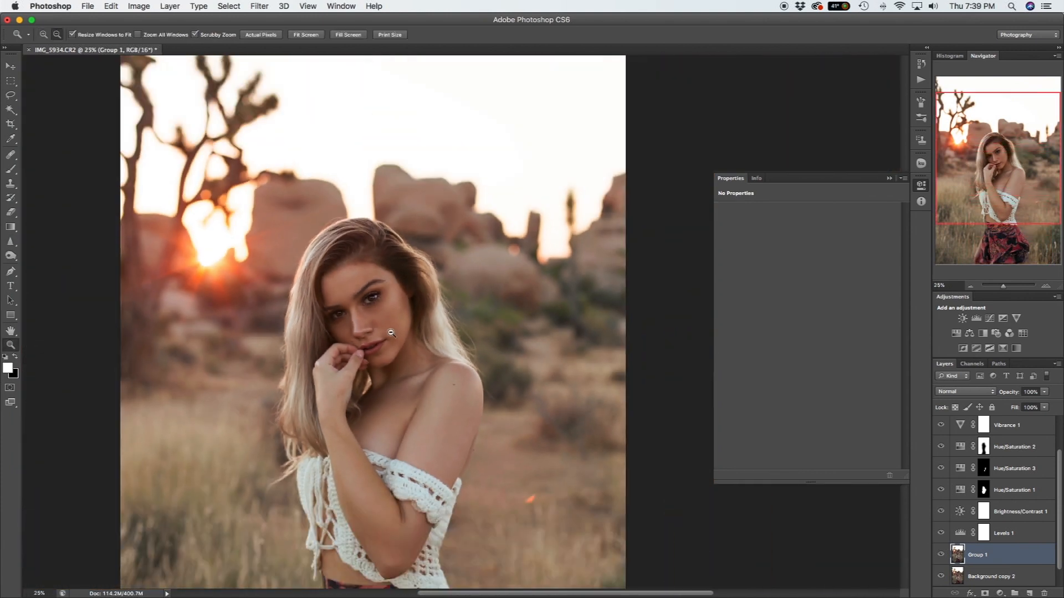
{"action": "left_click", "coordinate": [391, 333], "text": "alt"}
{"action": "scroll", "coordinate": [995, 511], "scroll_direction": "up", "scroll_amount": 3}
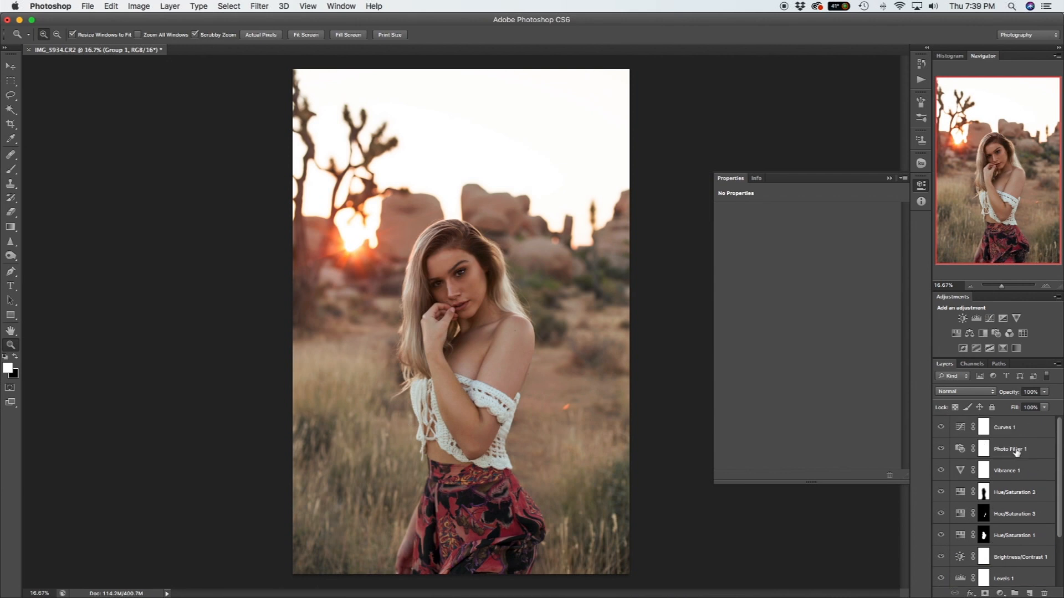
{"action": "left_click", "coordinate": [1023, 433]}
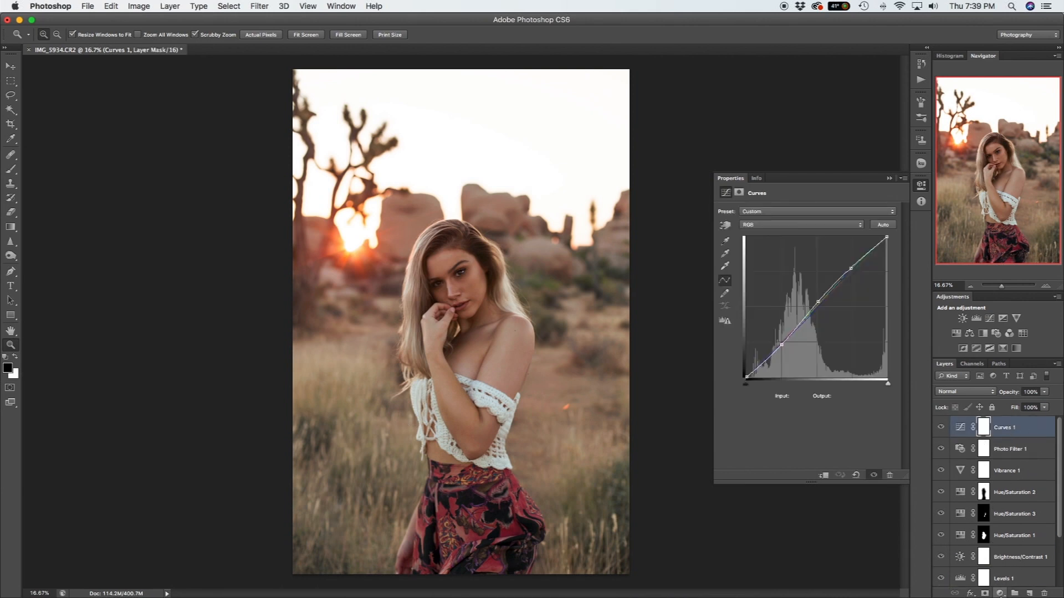
{"action": "left_click", "coordinate": [1014, 593]}
{"action": "key", "text": "super+z"}
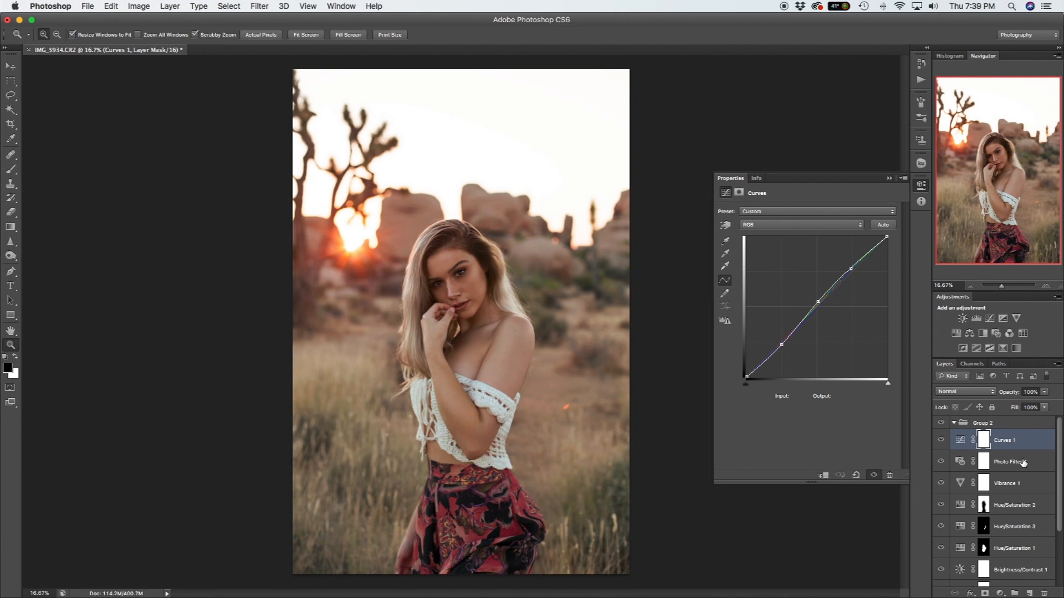
{"action": "scroll", "coordinate": [1023, 463], "scroll_direction": "down", "scroll_amount": 3}
{"action": "left_click", "coordinate": [1002, 560], "text": "shift"}
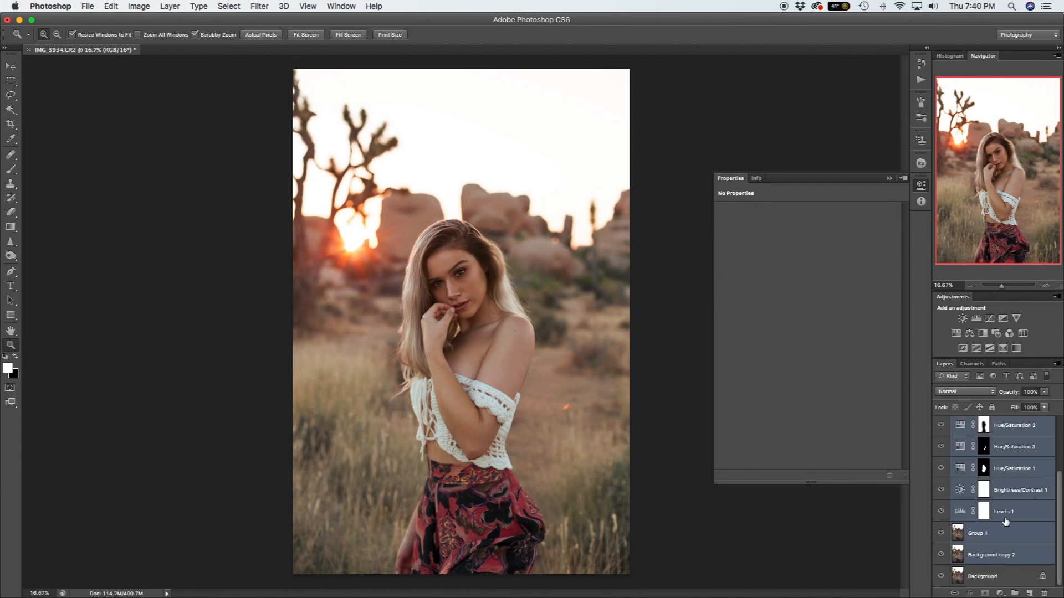
{"action": "key", "text": "super+g"}
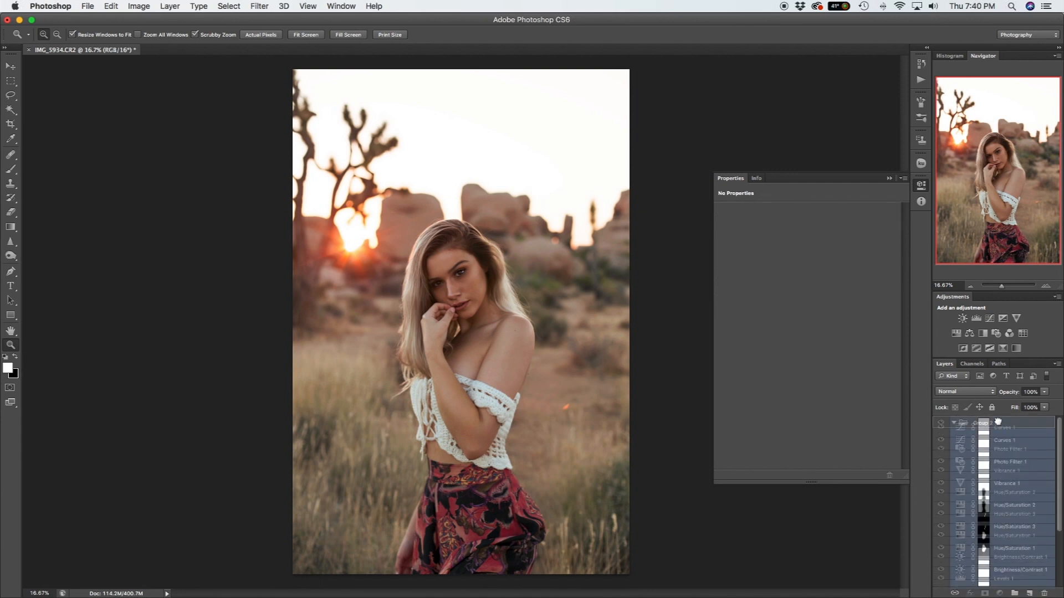
{"action": "left_click", "coordinate": [954, 423]}
Compare the portrait before and after by hiding and showing Group 2, at full view and close up on the face.
{"action": "left_click", "coordinate": [940, 423]}
{"action": "left_click", "coordinate": [940, 423]}
{"action": "left_click", "coordinate": [941, 423]}
{"action": "left_click", "coordinate": [942, 423]}
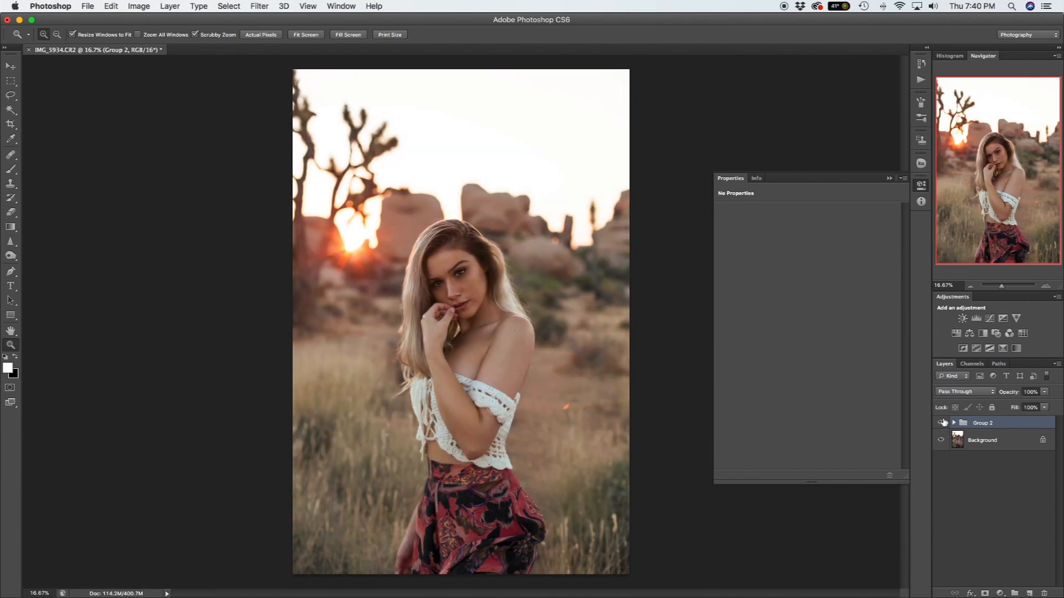
{"action": "left_click", "coordinate": [942, 423]}
{"action": "left_click", "coordinate": [942, 423]}
{"action": "left_click", "coordinate": [461, 273]}
{"action": "left_click", "coordinate": [461, 272]}
{"action": "left_click", "coordinate": [941, 423]}
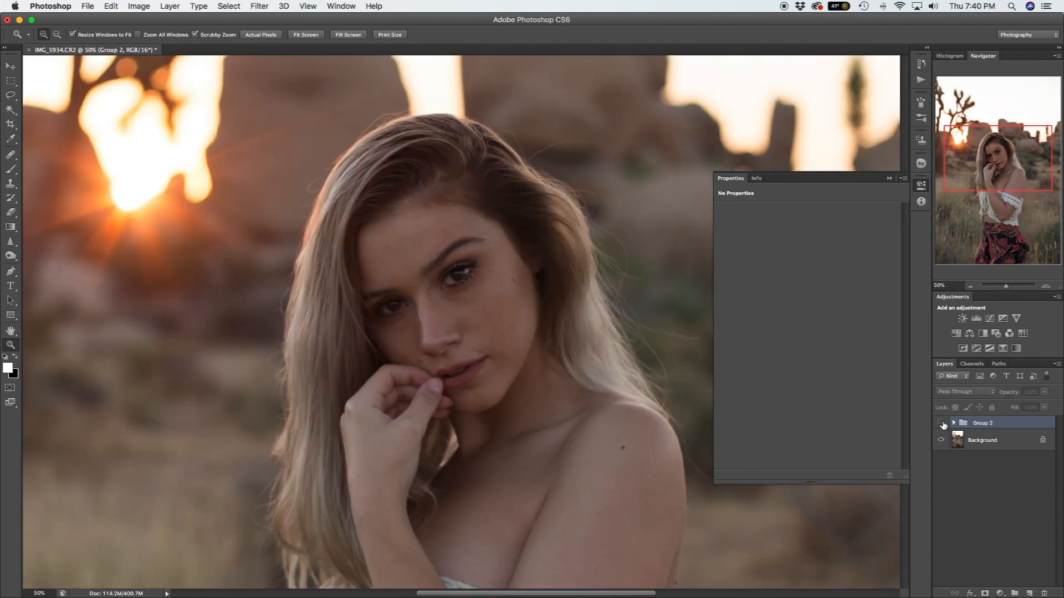
{"action": "left_click", "coordinate": [942, 422]}
{"action": "left_click", "coordinate": [941, 423]}
{"action": "left_click", "coordinate": [941, 423]}
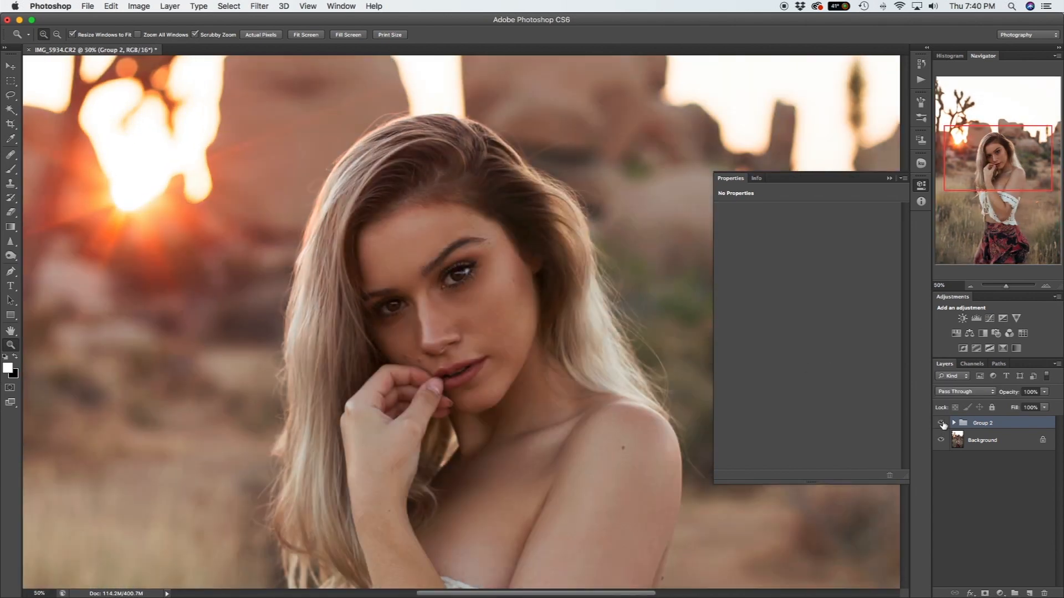
Expand Group 2 and duplicate the Group 1 layer inside it.
{"action": "left_click", "coordinate": [954, 423]}
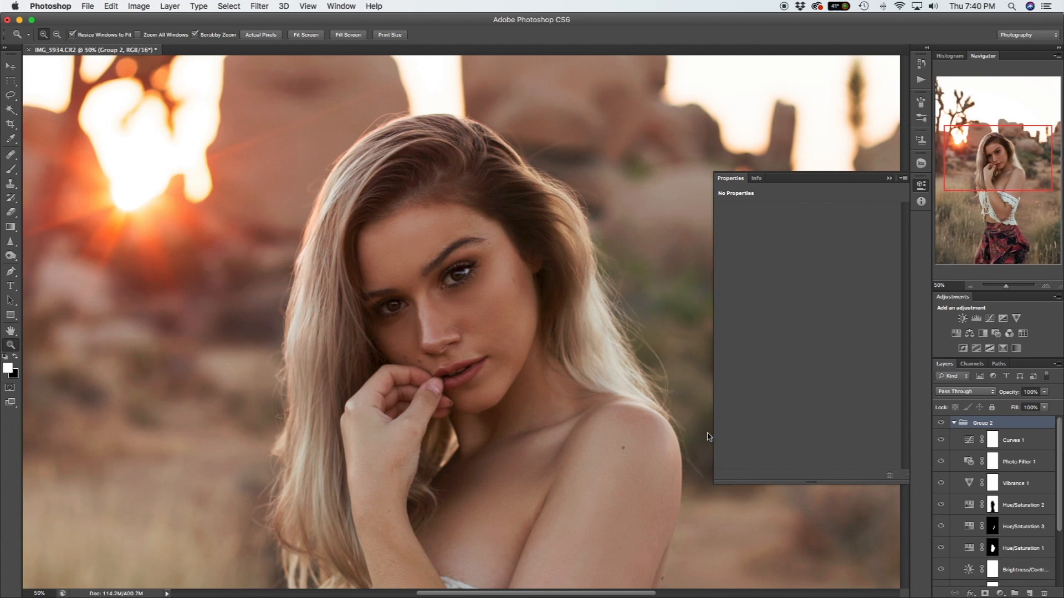
{"action": "scroll", "coordinate": [627, 389], "scroll_direction": "down", "scroll_amount": 5}
{"action": "left_click", "coordinate": [628, 388], "text": "alt"}
{"action": "left_click", "coordinate": [632, 388], "text": "alt"}
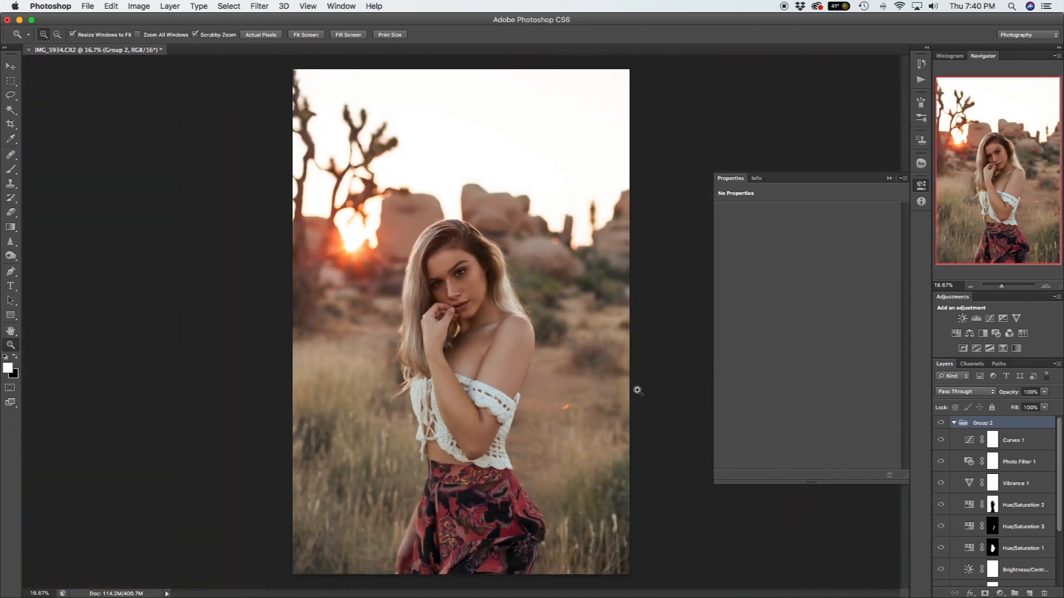
{"action": "scroll", "coordinate": [1013, 548], "scroll_direction": "down", "scroll_amount": 3}
{"action": "left_click", "coordinate": [998, 538]}
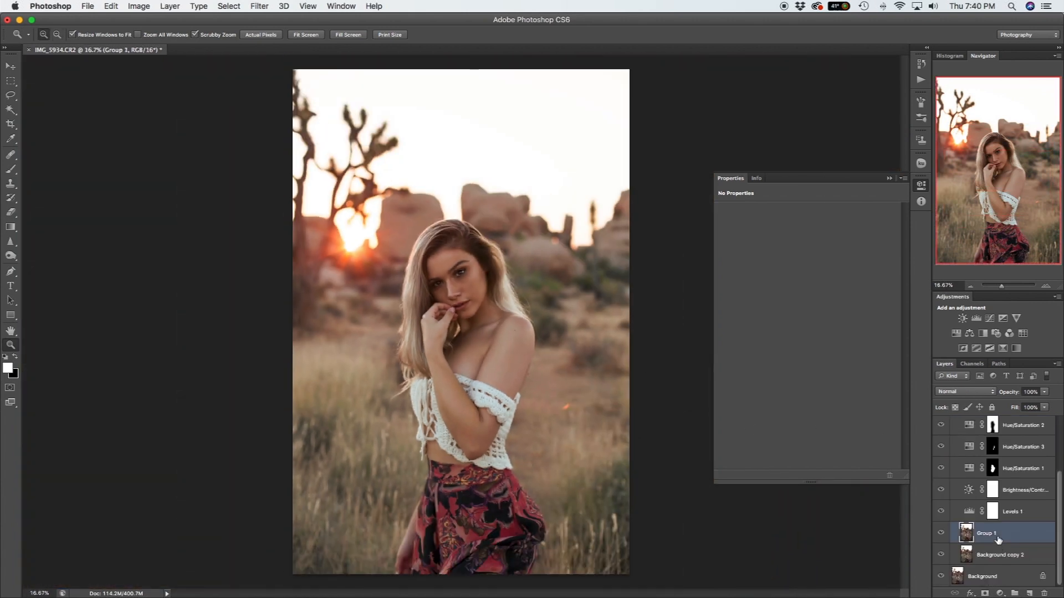
{"action": "key", "text": "super+j"}
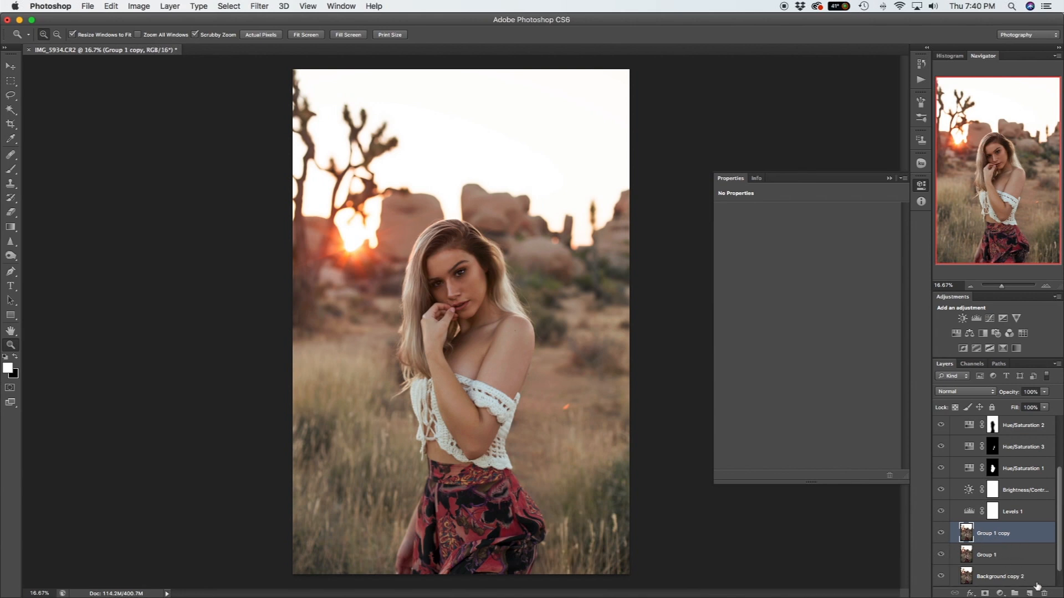
Blur the Group 1 copy layer with a Gaussian Blur radius of 13 pixels and add a layer mask to it.
{"action": "left_click", "coordinate": [259, 6]}
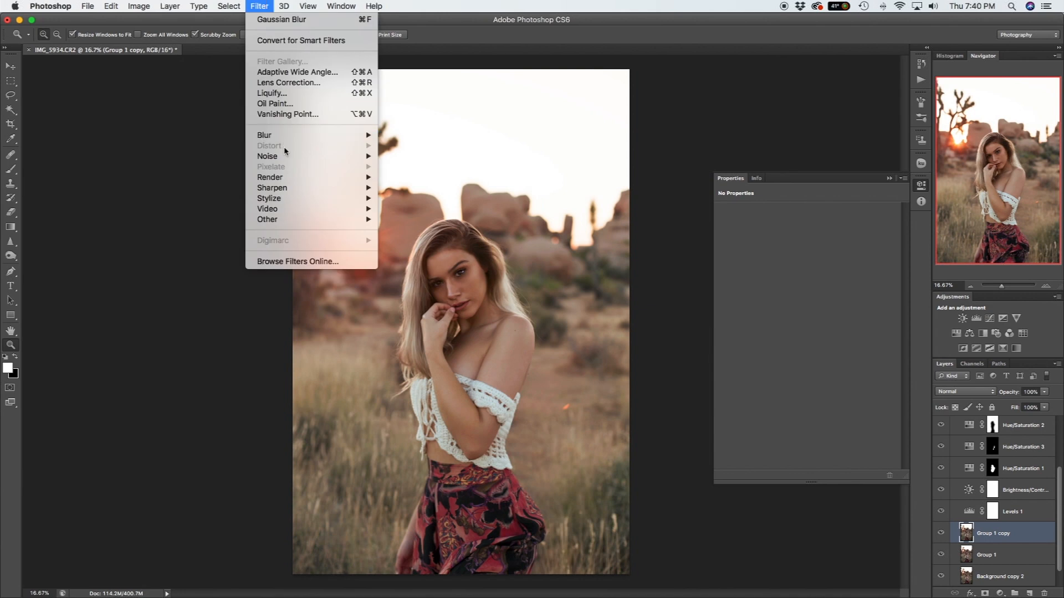
{"action": "mouse_move", "coordinate": [297, 137]}
{"action": "left_click", "coordinate": [424, 216]}
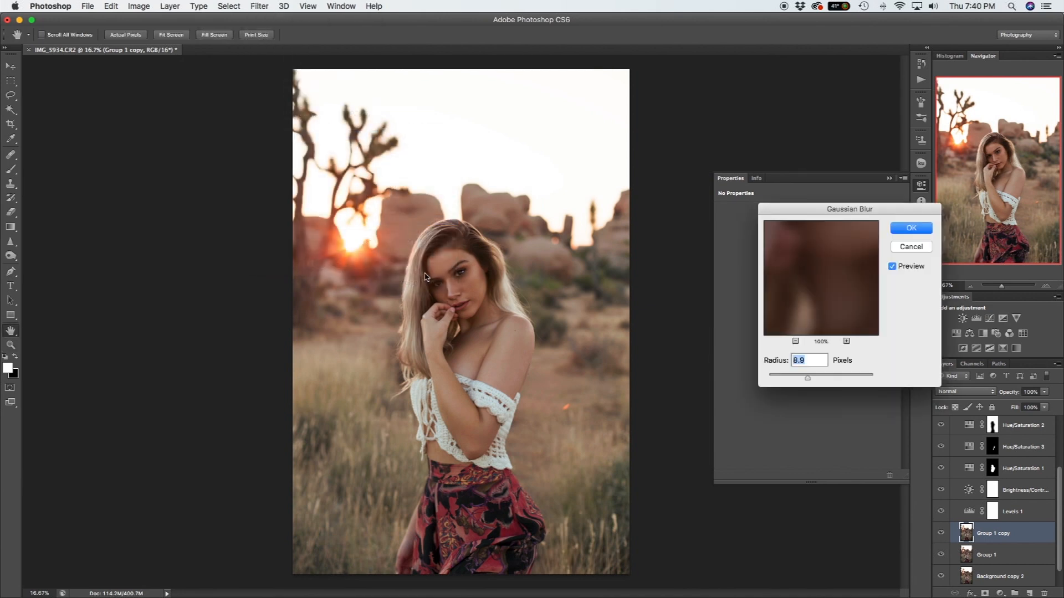
{"action": "left_click_drag", "start_coordinate": [807, 375], "coordinate": [812, 381]}
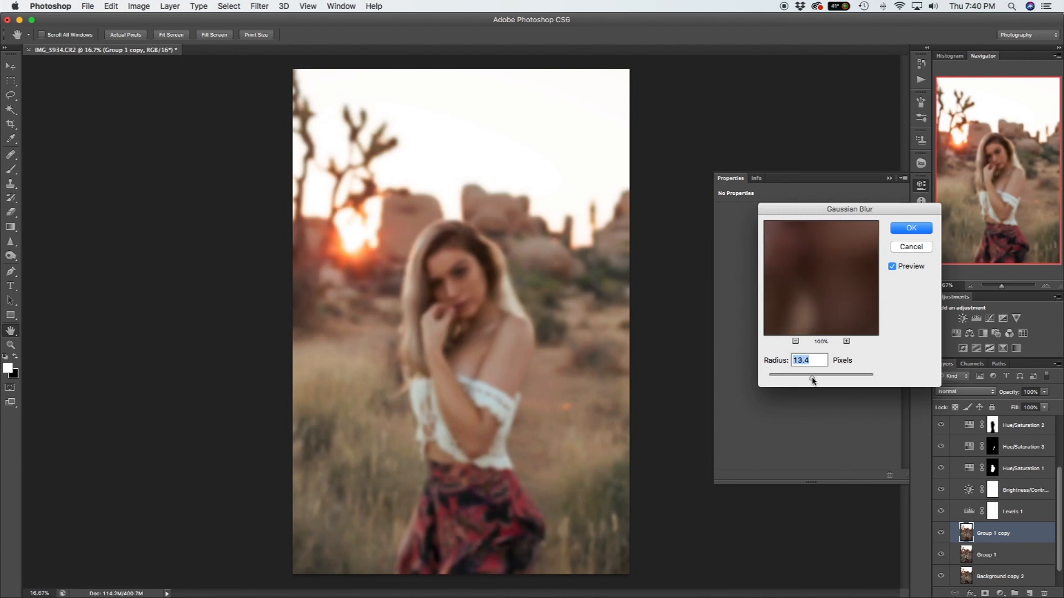
{"action": "type", "text": "13"}
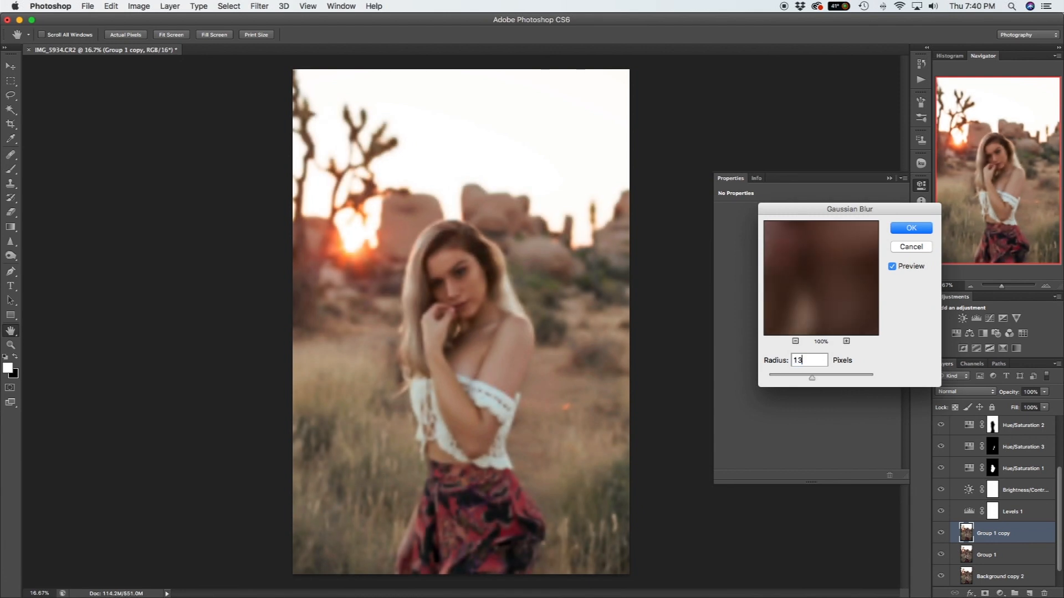
{"action": "left_click", "coordinate": [897, 227]}
{"action": "key", "text": "z"}
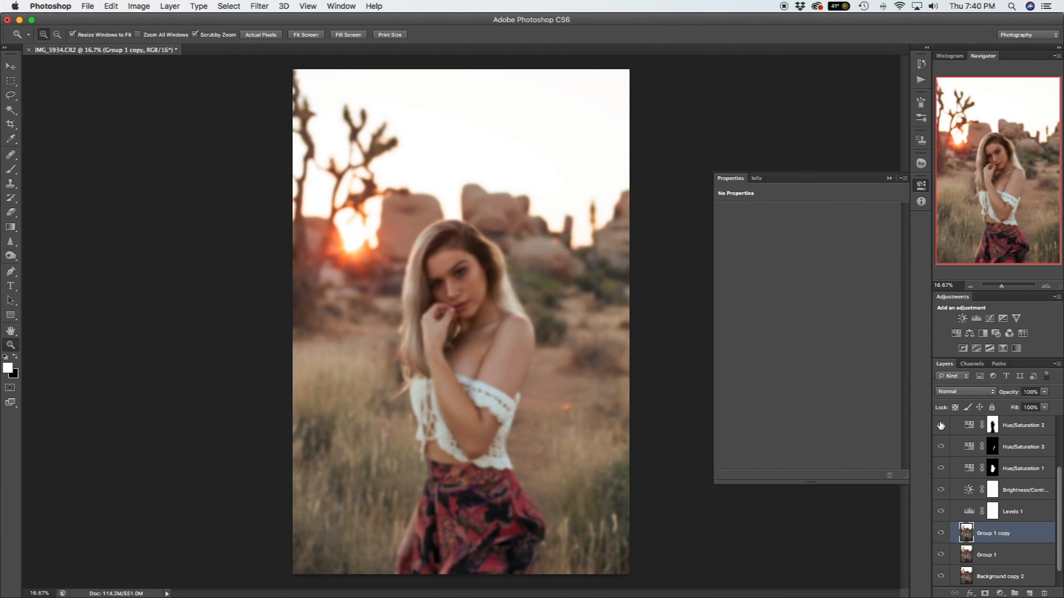
{"action": "left_click", "coordinate": [986, 594]}
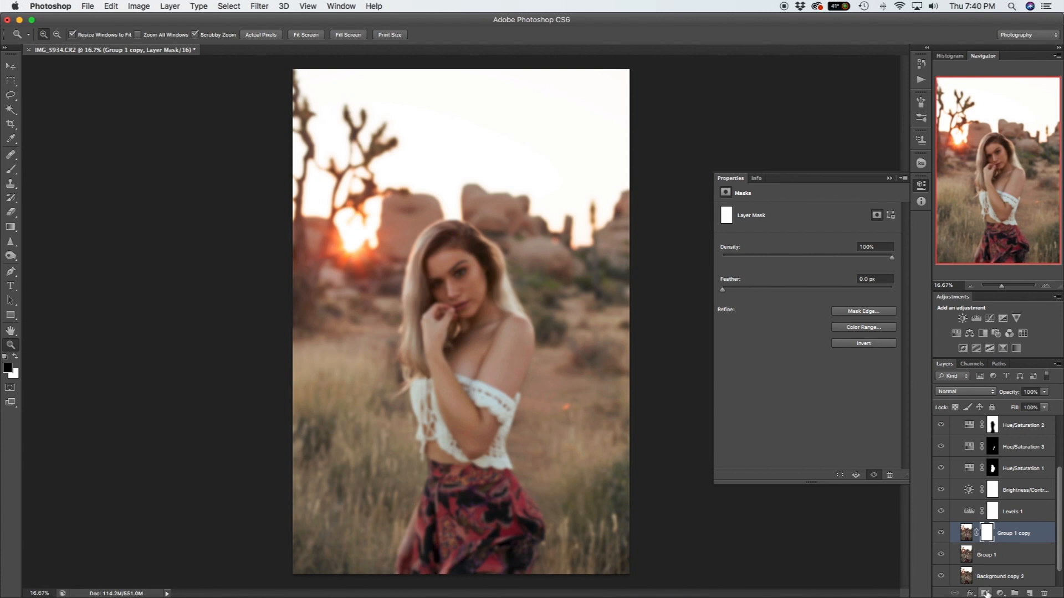
Try inverting the mask to black and drawing a white Foreground to Transparent radial gradient from the subject outward, undo the gradient and invert the mask back.
{"action": "key", "text": "super+i"}
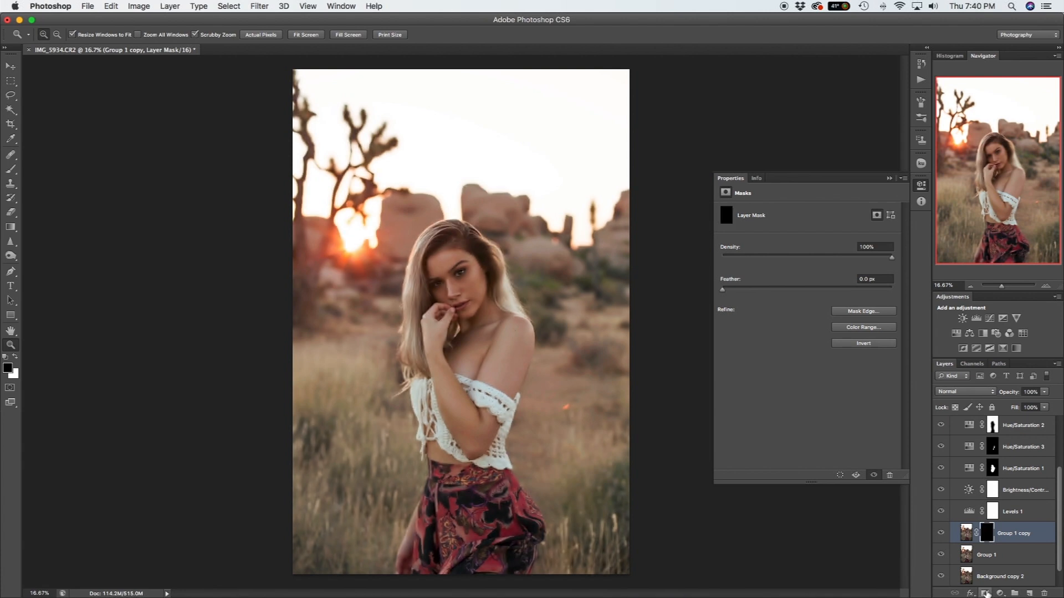
{"action": "key", "text": "g"}
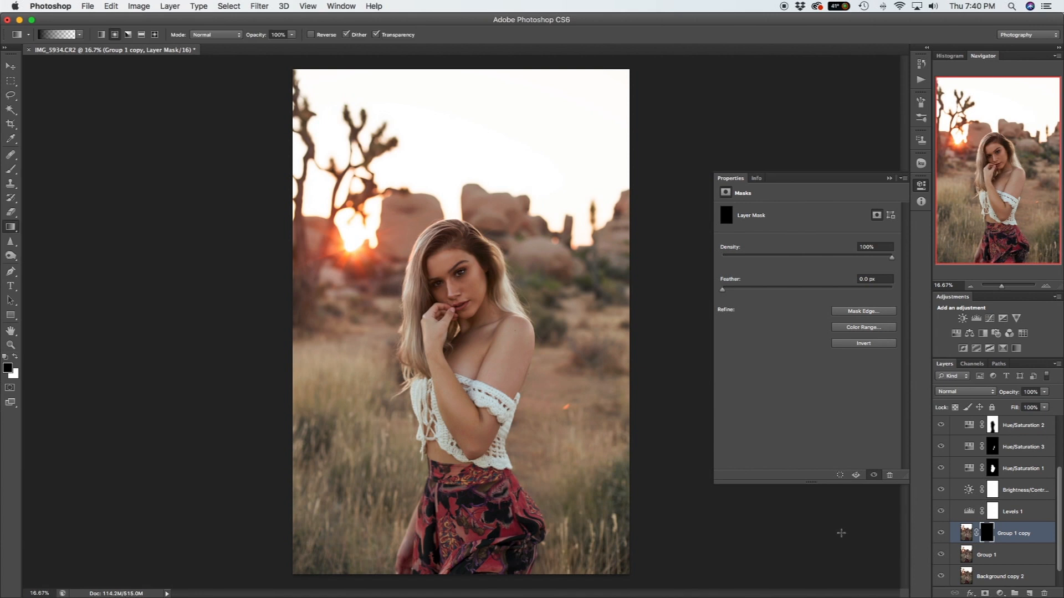
{"action": "left_click", "coordinate": [55, 35]}
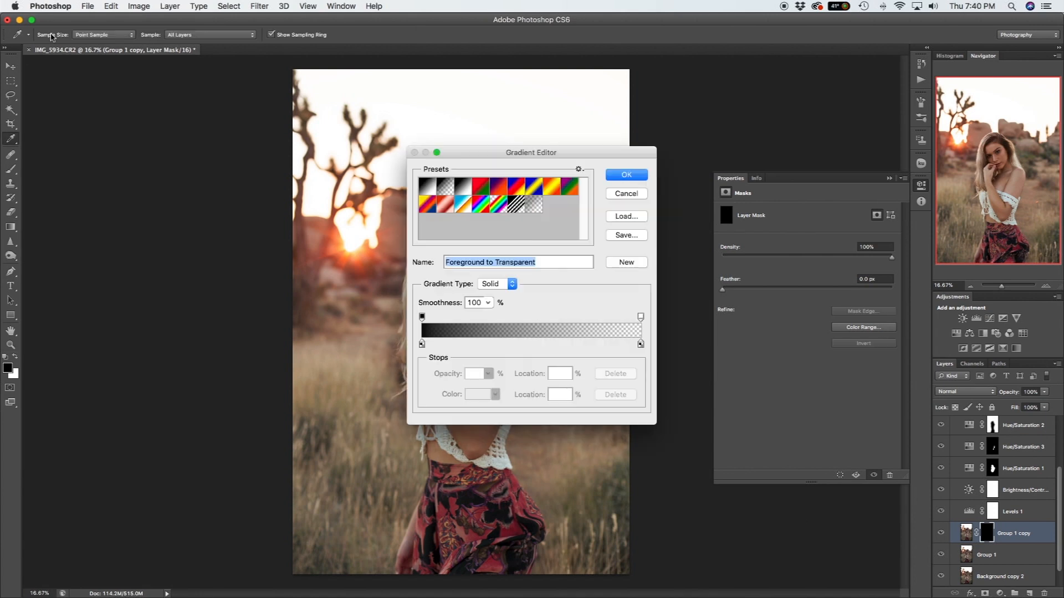
{"action": "left_click", "coordinate": [626, 175]}
{"action": "key", "text": "x"}
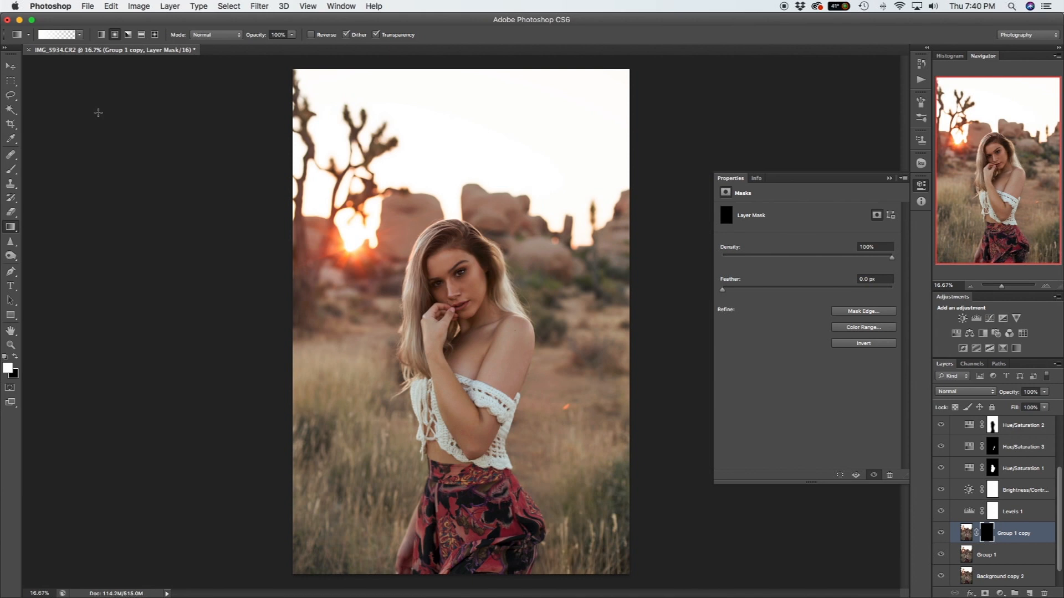
{"action": "left_click", "coordinate": [16, 358]}
{"action": "left_click", "coordinate": [16, 358]}
{"action": "left_click", "coordinate": [16, 357]}
{"action": "left_click", "coordinate": [16, 357]}
{"action": "left_click", "coordinate": [16, 357]}
{"action": "left_click", "coordinate": [17, 358]}
{"action": "left_click_drag", "start_coordinate": [474, 360], "coordinate": [792, 348]}
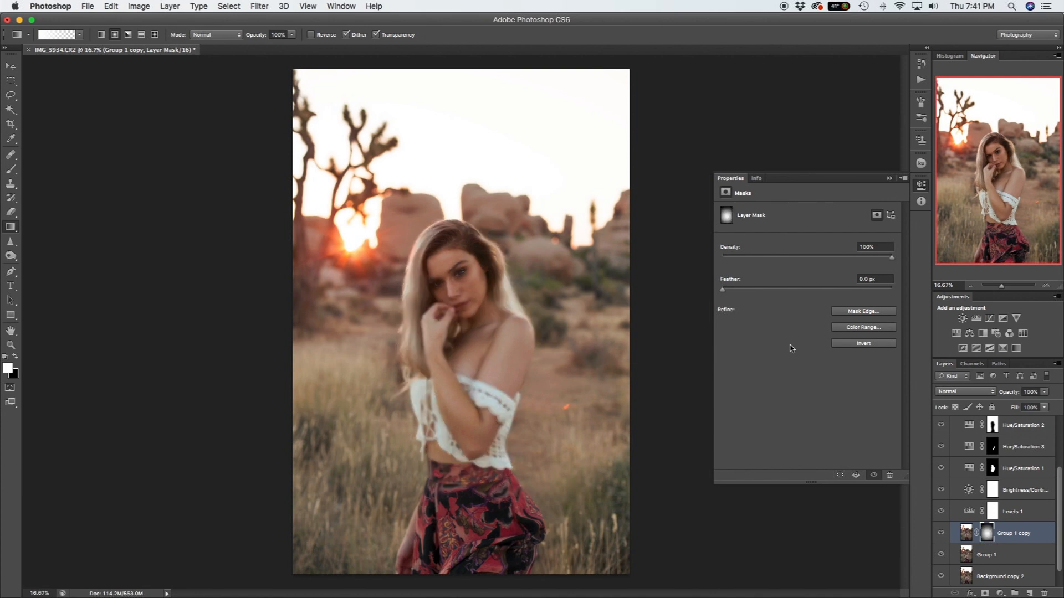
{"action": "key", "text": "super+z"}
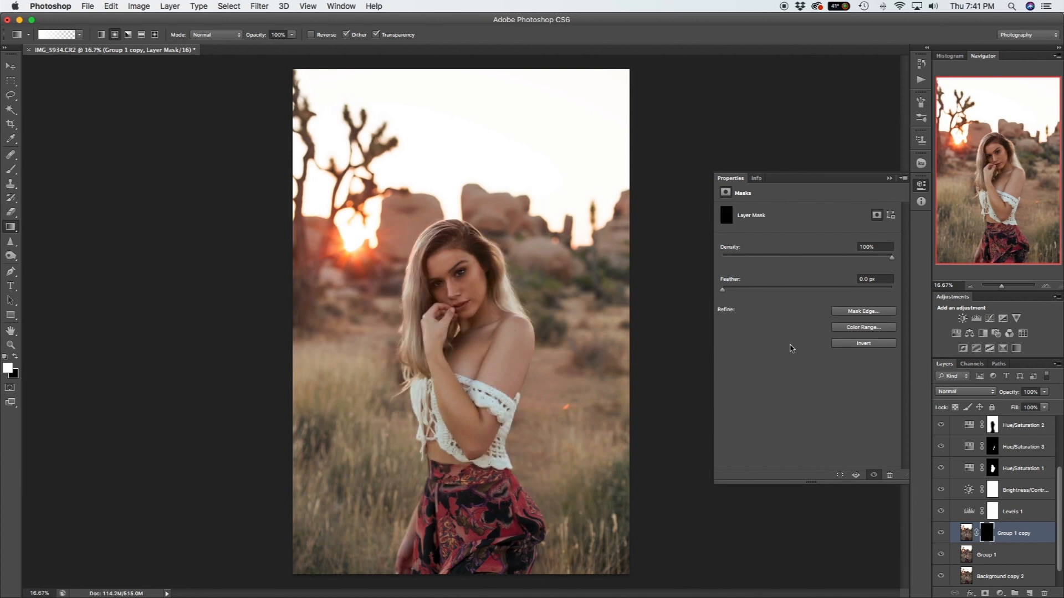
{"action": "key", "text": "super+i"}
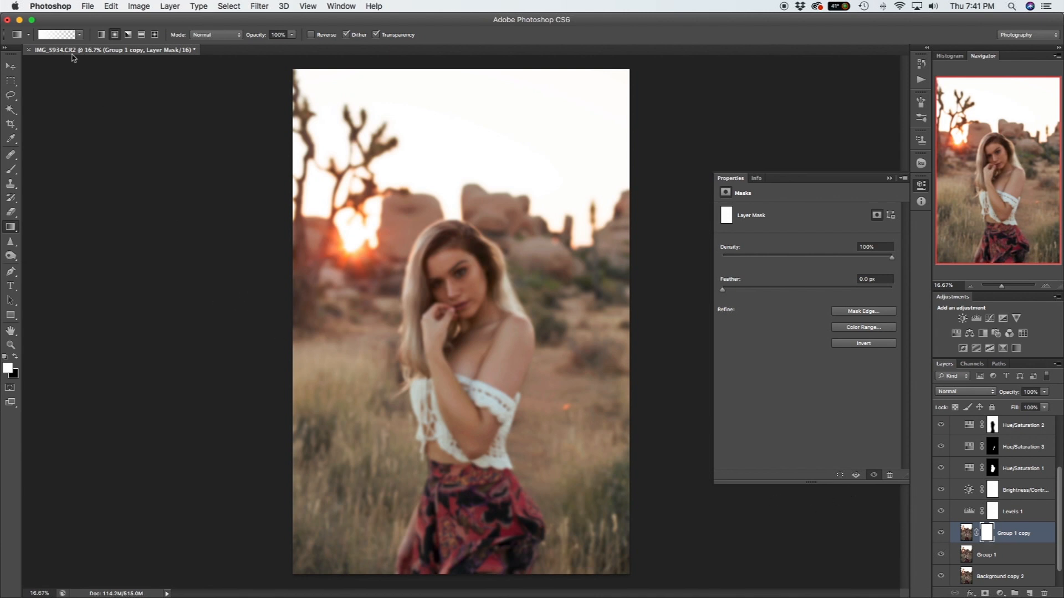
Draw a black-to-transparent radial gradient on the white mask from the subject's chest outward past the photo's edge, replacing a shorter first attempt.
{"action": "key", "text": "x"}
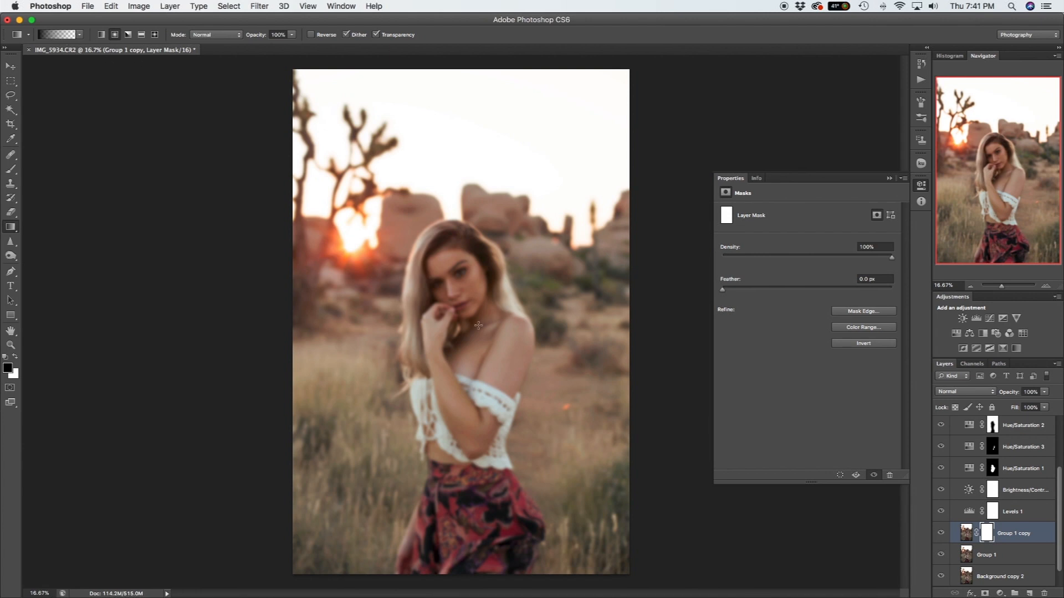
{"action": "left_click_drag", "start_coordinate": [474, 343], "coordinate": [681, 336]}
{"action": "key", "text": "super+z"}
{"action": "left_click_drag", "start_coordinate": [471, 324], "coordinate": [737, 334]}
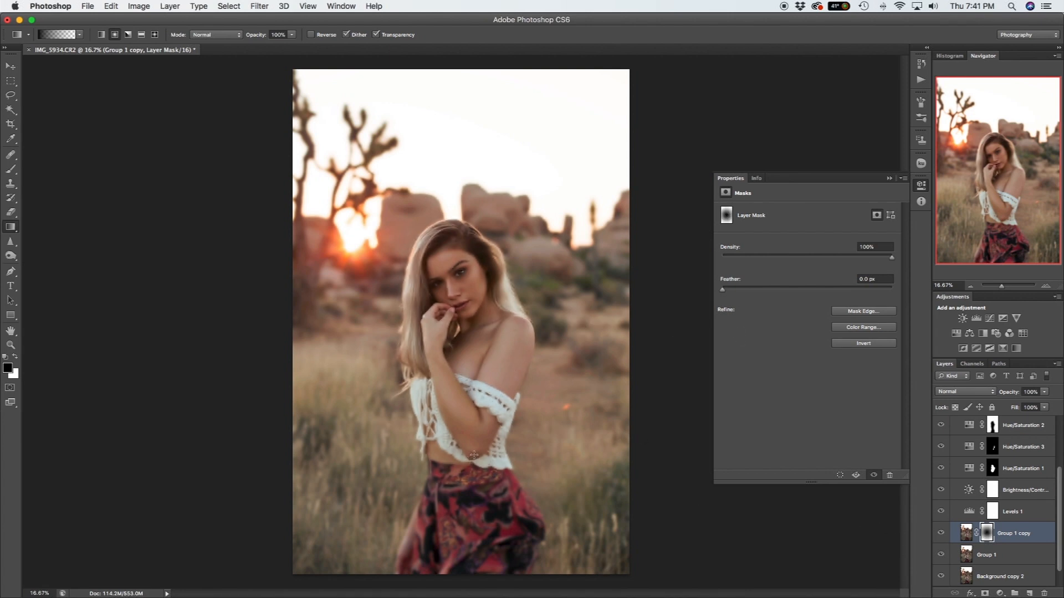
Paint black over the subject's body on the Group 1 copy mask with the Brush tool enlarged to 700 px.
{"action": "key", "text": "b"}
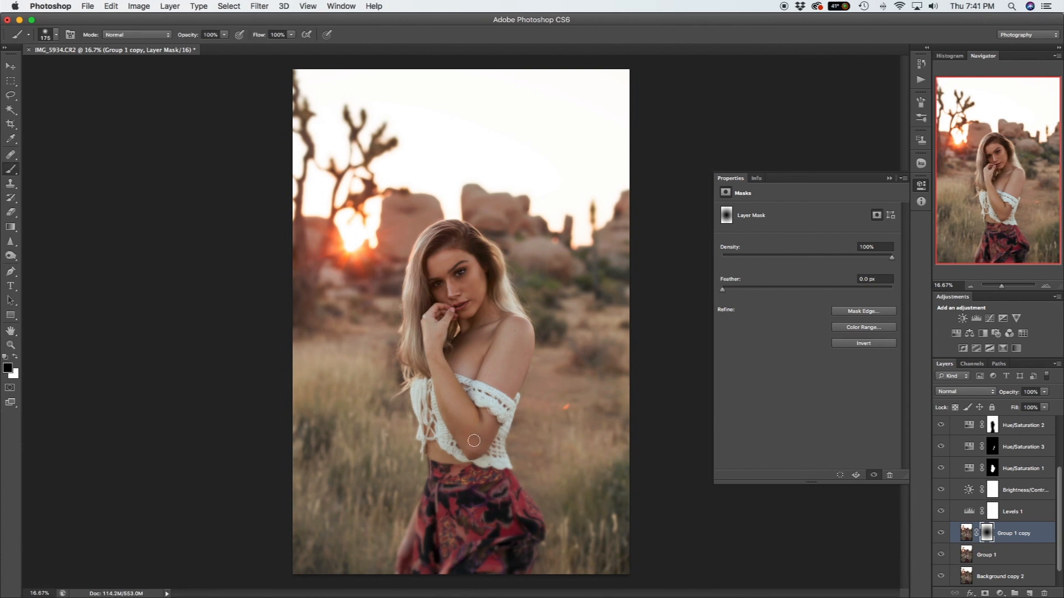
{"action": "key", "text": "bracketright"}
{"action": "key", "text": "bracketright"}
{"action": "key", "text": "bracketright"}
{"action": "key", "text": "bracketright"}
{"action": "key", "text": "bracketright"}
{"action": "key", "text": "bracketright"}
{"action": "key", "text": "bracketright"}
Lower the Group 1 copy layer's opacity to 34% and hide and show it to check the blur.
{"action": "left_click", "coordinate": [966, 533]}
{"action": "left_click", "coordinate": [1045, 392]}
{"action": "left_click", "coordinate": [1016, 405]}
{"action": "left_click_drag", "start_coordinate": [1018, 405], "coordinate": [1009, 408]}
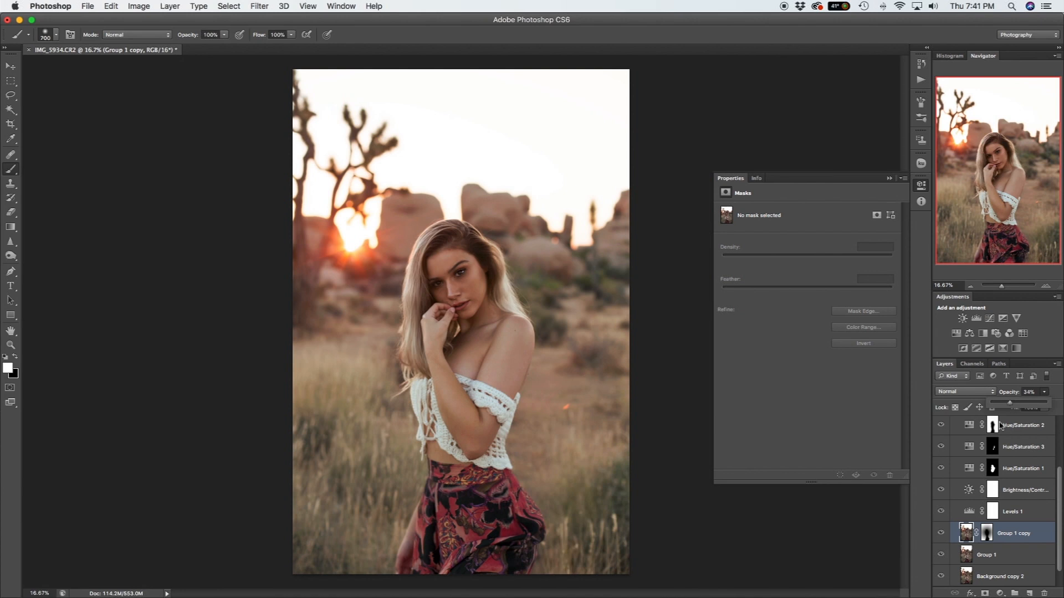
{"action": "left_click", "coordinate": [941, 533]}
{"action": "left_click", "coordinate": [941, 533]}
{"action": "left_click", "coordinate": [941, 533]}
{"action": "left_click", "coordinate": [941, 533]}
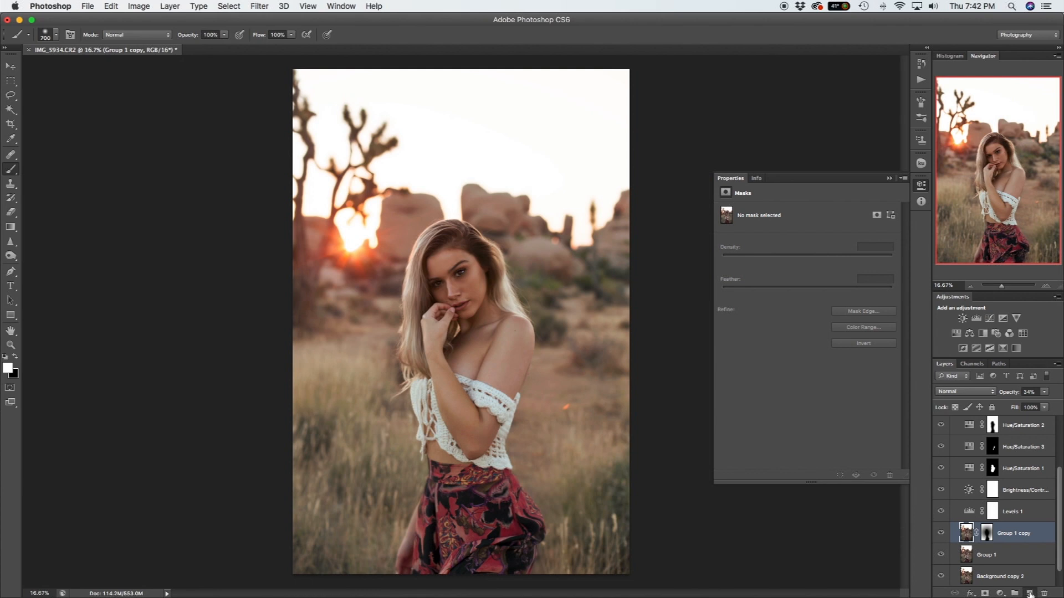
Add a new layer above Group 1 copy and choose the Foreground to Transparent preset for the Gradient tool.
{"action": "left_click", "coordinate": [1030, 594]}
{"action": "key", "text": "g"}
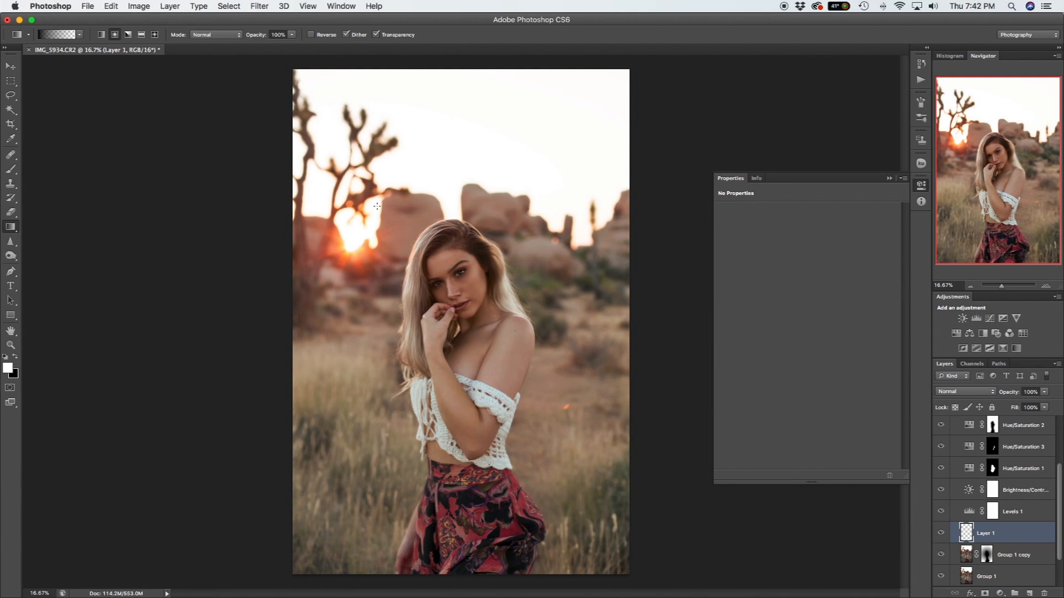
{"action": "left_click", "coordinate": [12, 226]}
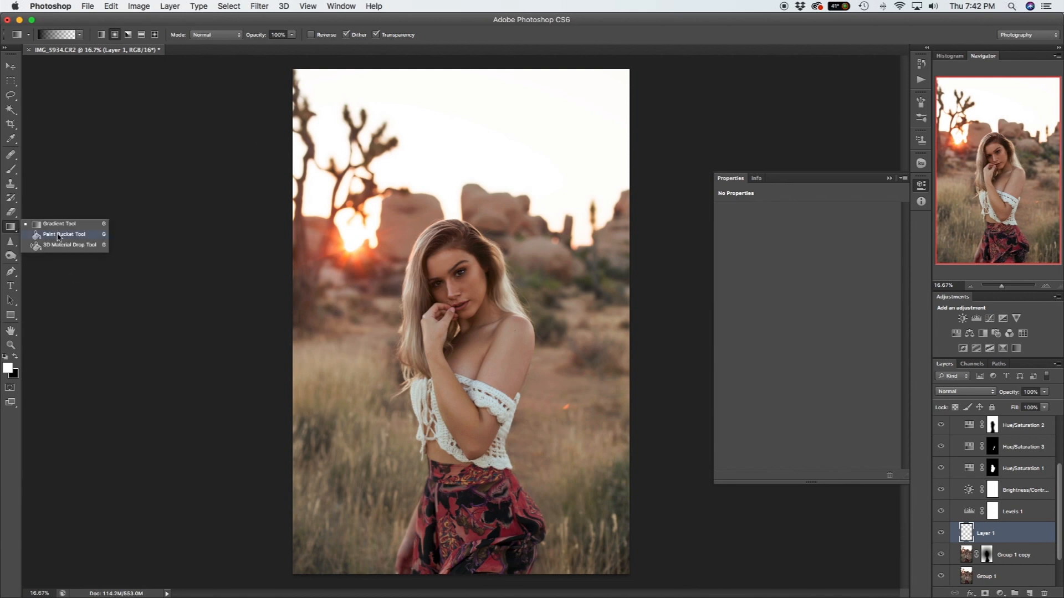
{"action": "left_click", "coordinate": [11, 228]}
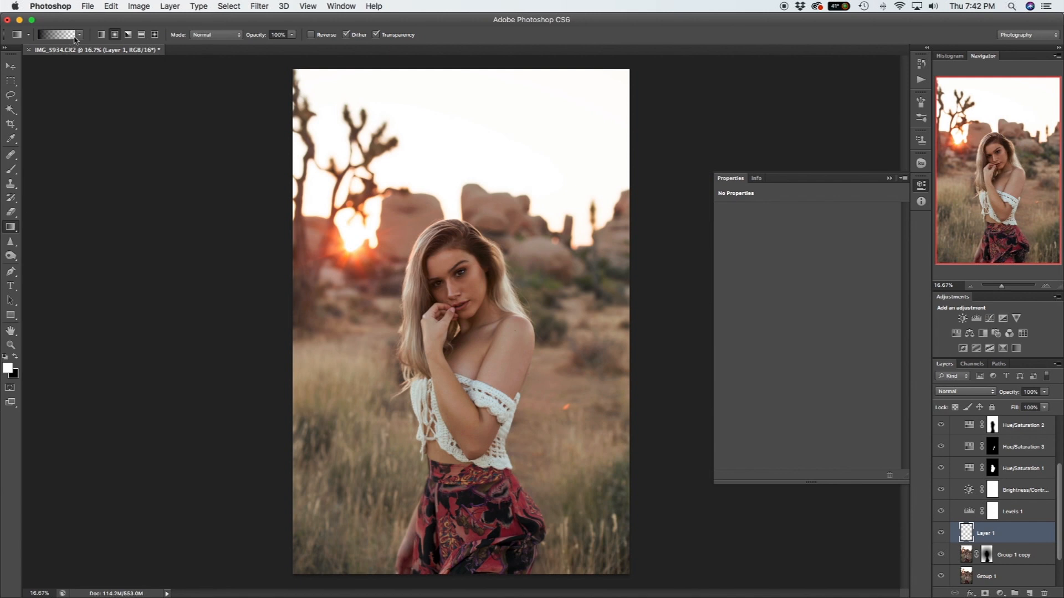
{"action": "left_click", "coordinate": [78, 34]}
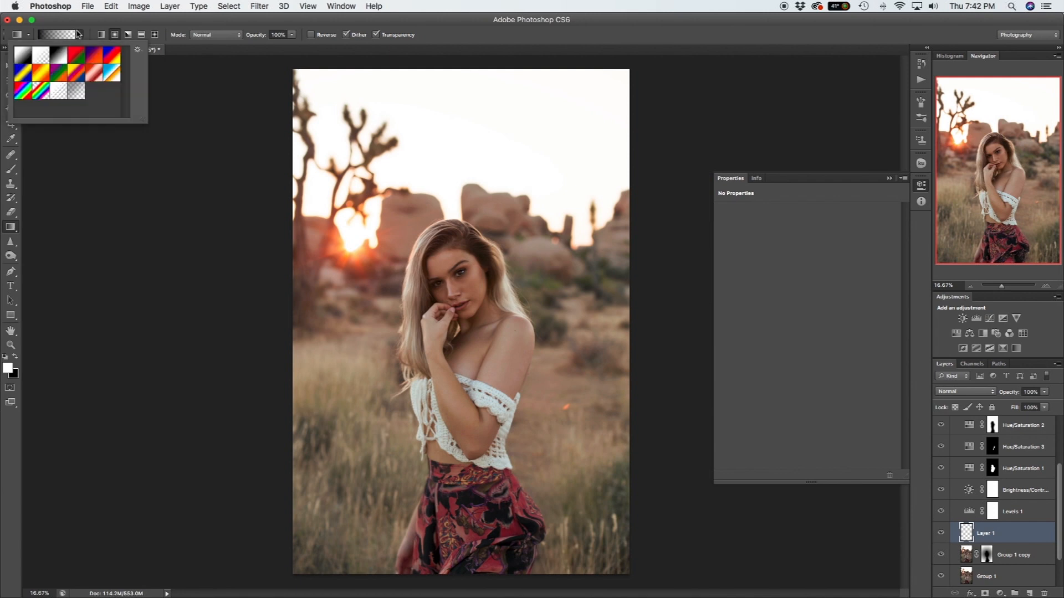
{"action": "left_click", "coordinate": [40, 55]}
{"action": "left_click", "coordinate": [80, 35]}
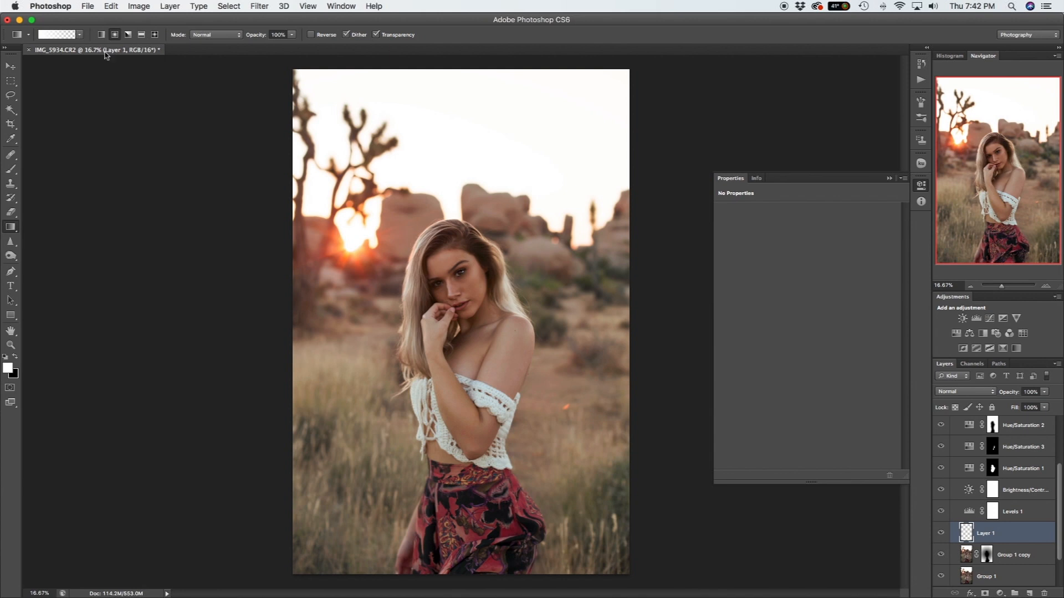
Draw a white radial gradient on Layer 1 from the sun outward to the subject's face, replacing a longer first attempt.
{"action": "left_click_drag", "start_coordinate": [354, 245], "coordinate": [526, 248]}
{"action": "key", "text": "ctrl+z"}
{"action": "left_click_drag", "start_coordinate": [358, 251], "coordinate": [475, 254]}
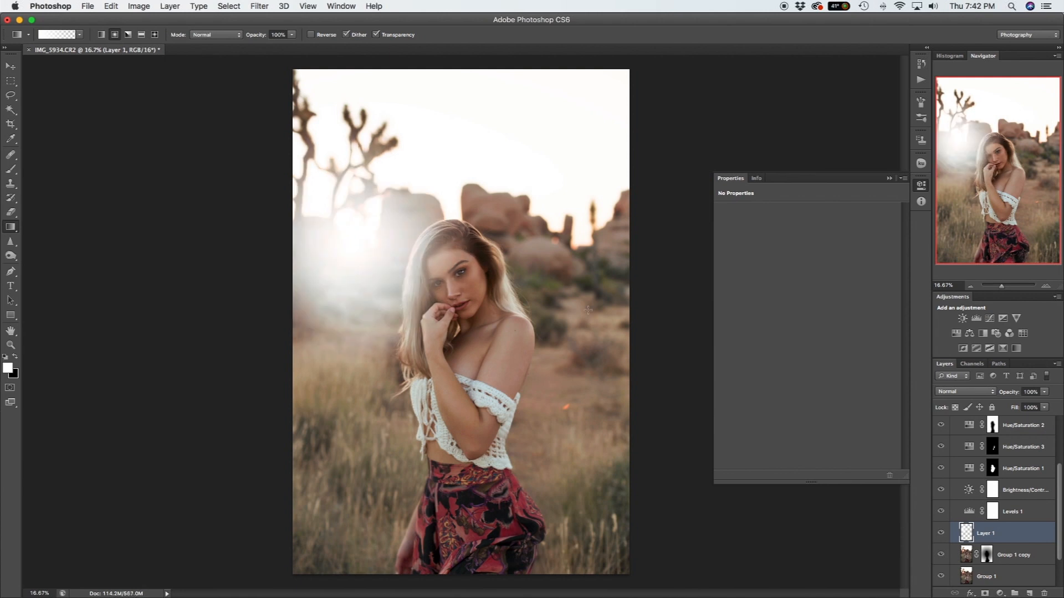
Set Layer 1's blend mode to Overlay and lower its opacity to 69%.
{"action": "left_click", "coordinate": [963, 392]}
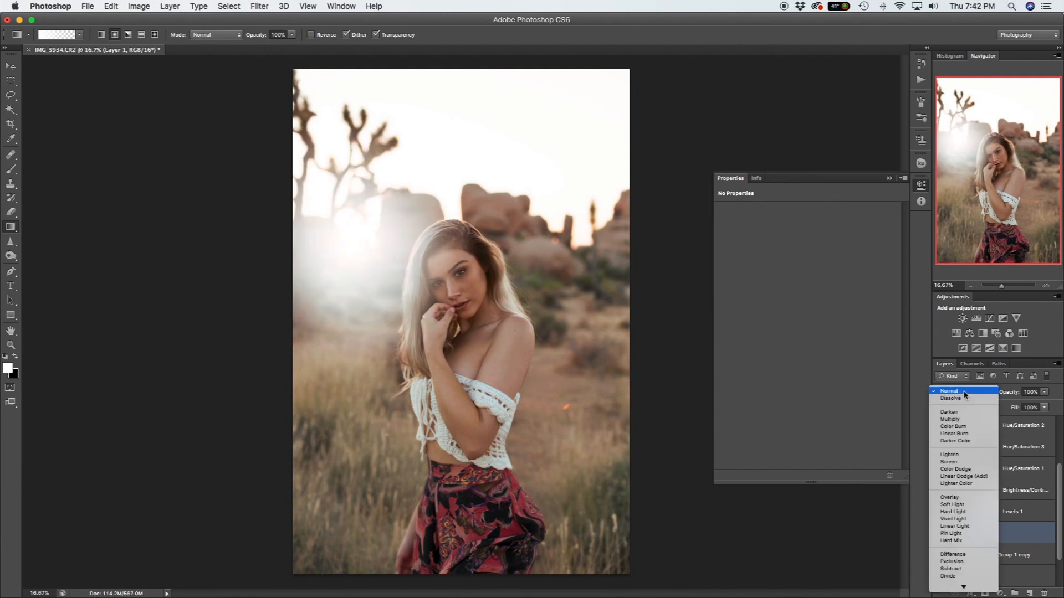
{"action": "left_click", "coordinate": [960, 497]}
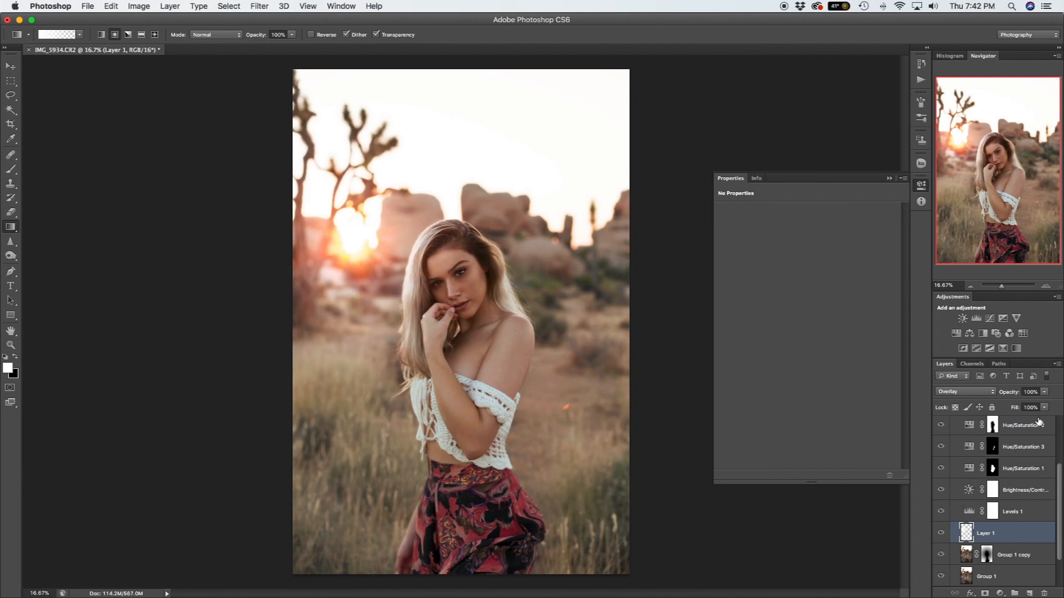
{"action": "left_click", "coordinate": [1044, 392]}
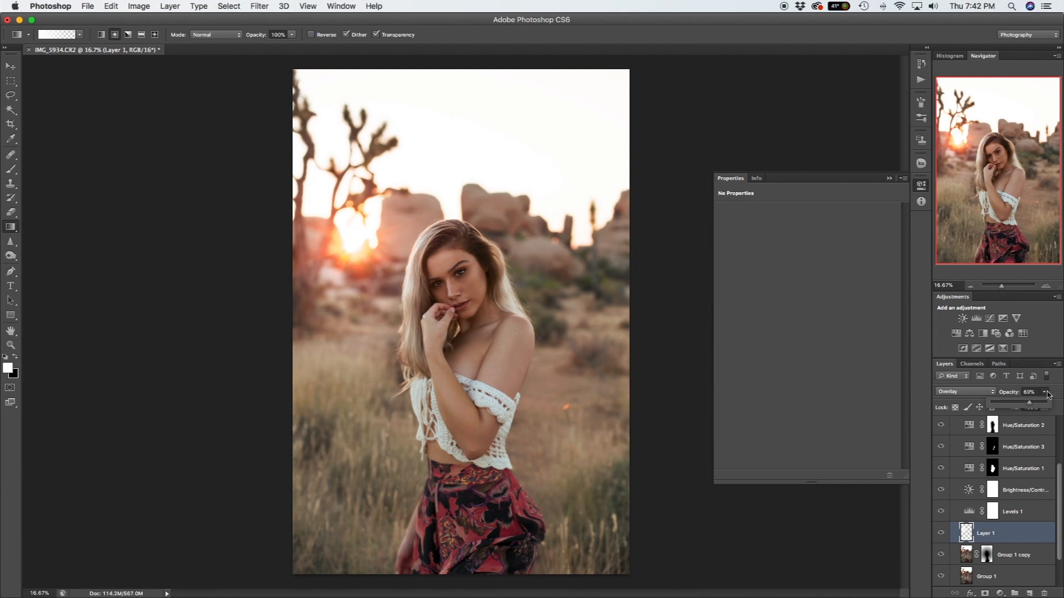
{"action": "left_click", "coordinate": [1046, 393]}
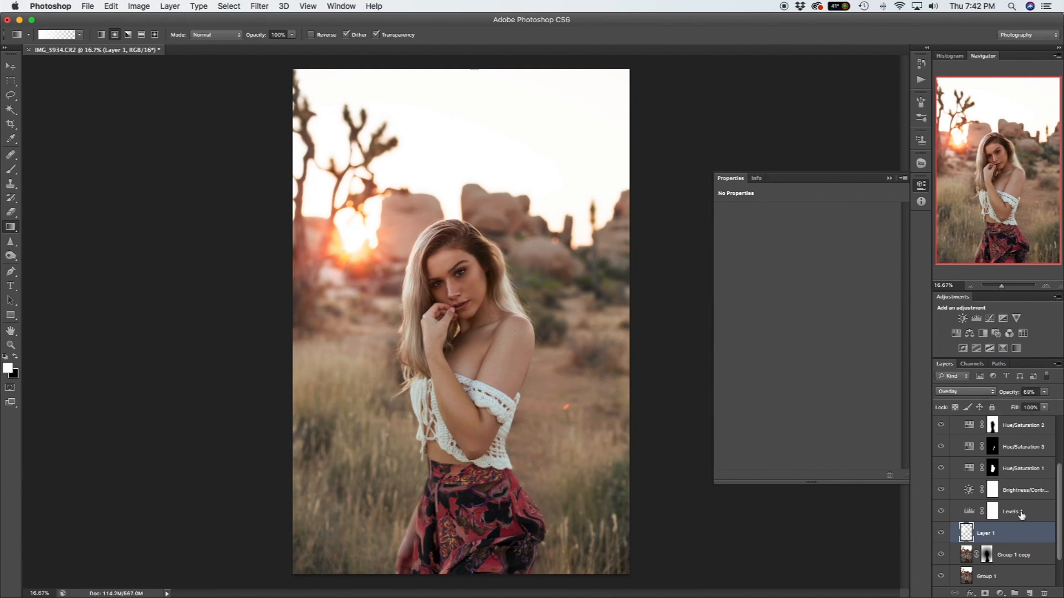
Add a new layer above Layer 1 and change the gradient's starting colour stop to light orange efd09b.
{"action": "left_click", "coordinate": [1029, 594]}
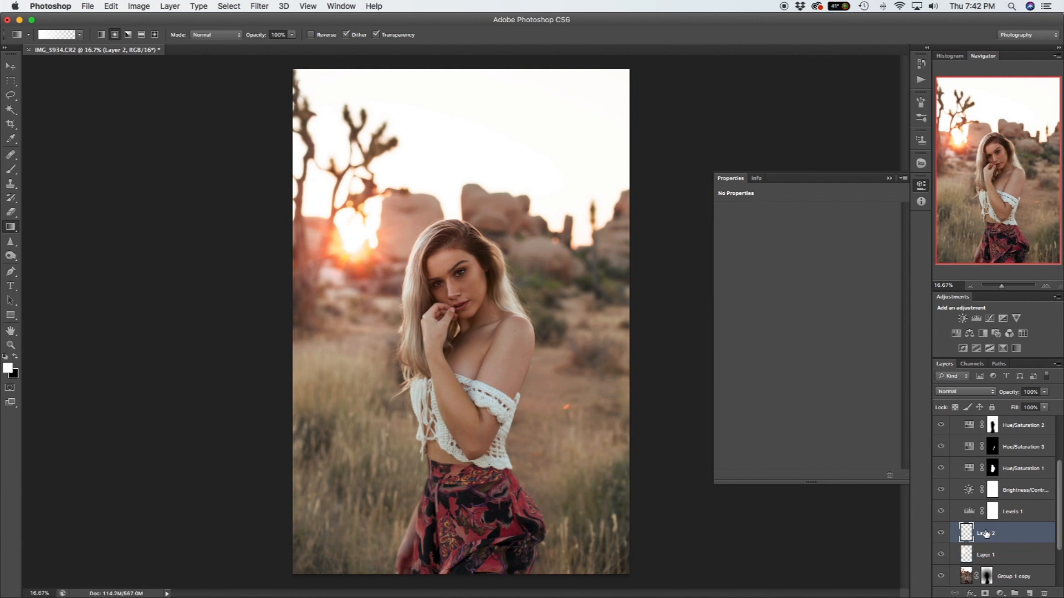
{"action": "left_click", "coordinate": [57, 36]}
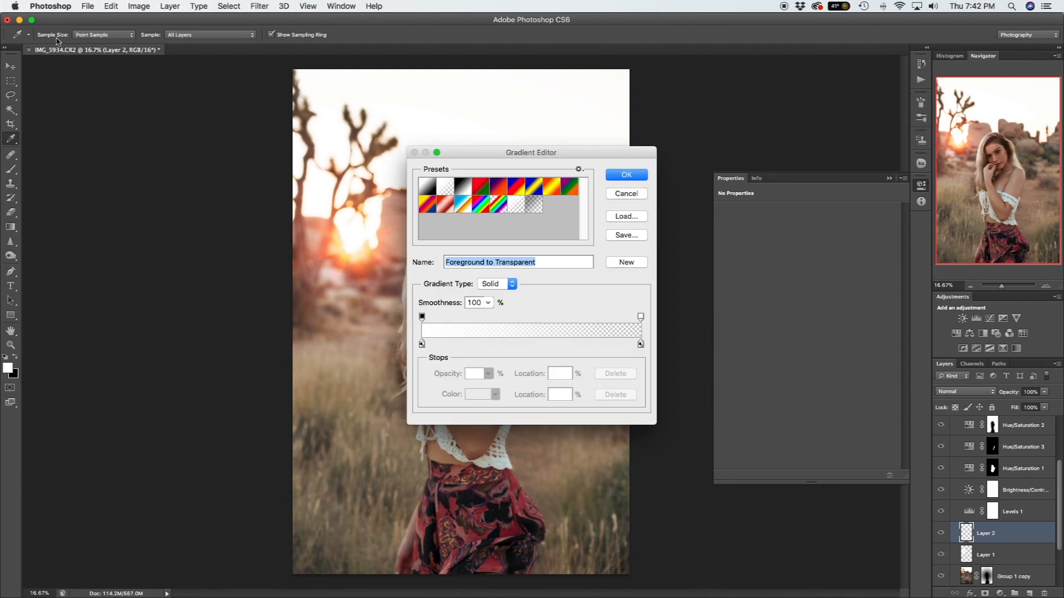
{"action": "left_click", "coordinate": [421, 345]}
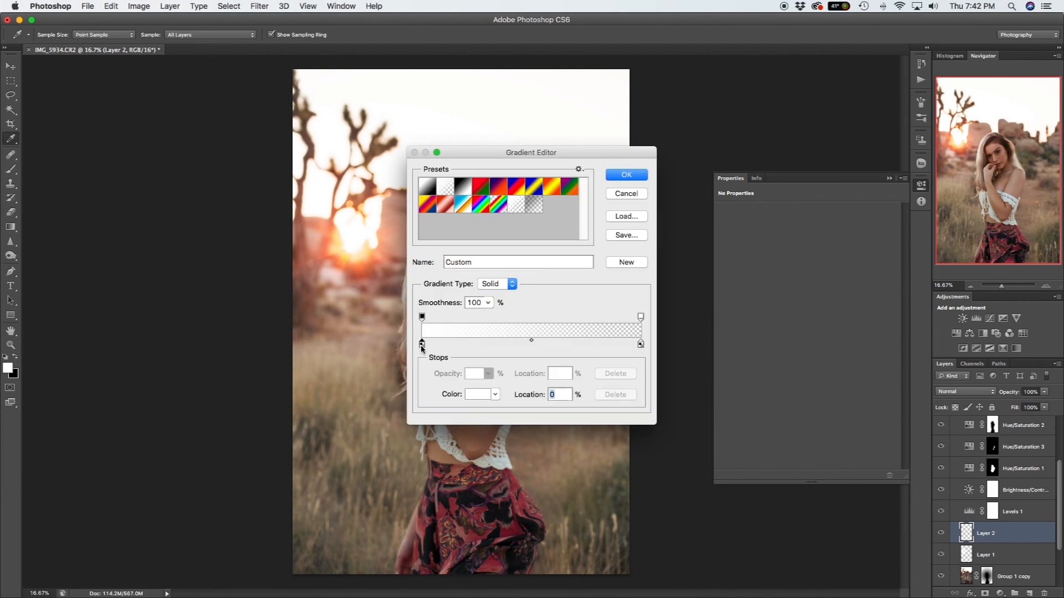
{"action": "left_click", "coordinate": [476, 397]}
{"action": "left_click", "coordinate": [883, 332]}
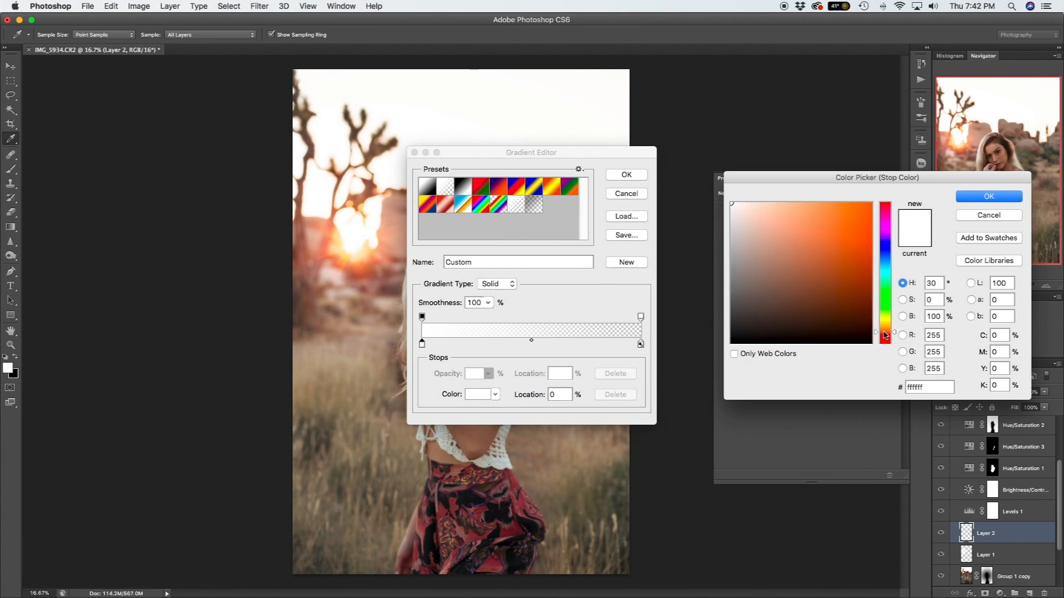
{"action": "left_click", "coordinate": [761, 203]}
{"action": "left_click_drag", "start_coordinate": [887, 331], "coordinate": [887, 328]}
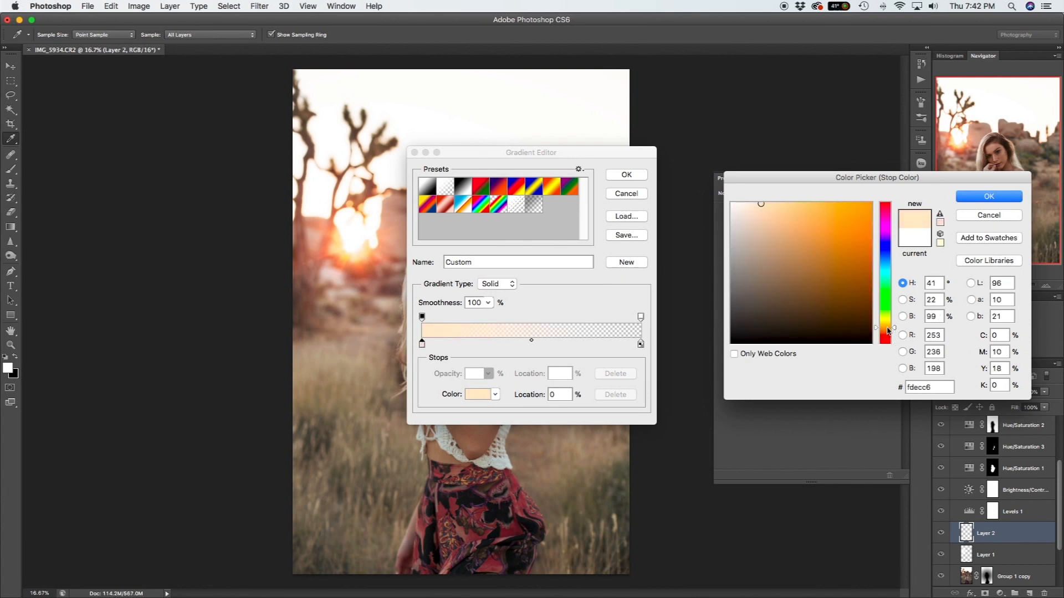
{"action": "mouse_move", "coordinate": [766, 208]}
{"action": "left_mouse_down"}
{"action": "mouse_move", "coordinate": [992, 192]}
{"action": "mouse_move", "coordinate": [780, 211]}
{"action": "left_mouse_up"}
{"action": "left_click", "coordinate": [1003, 193]}
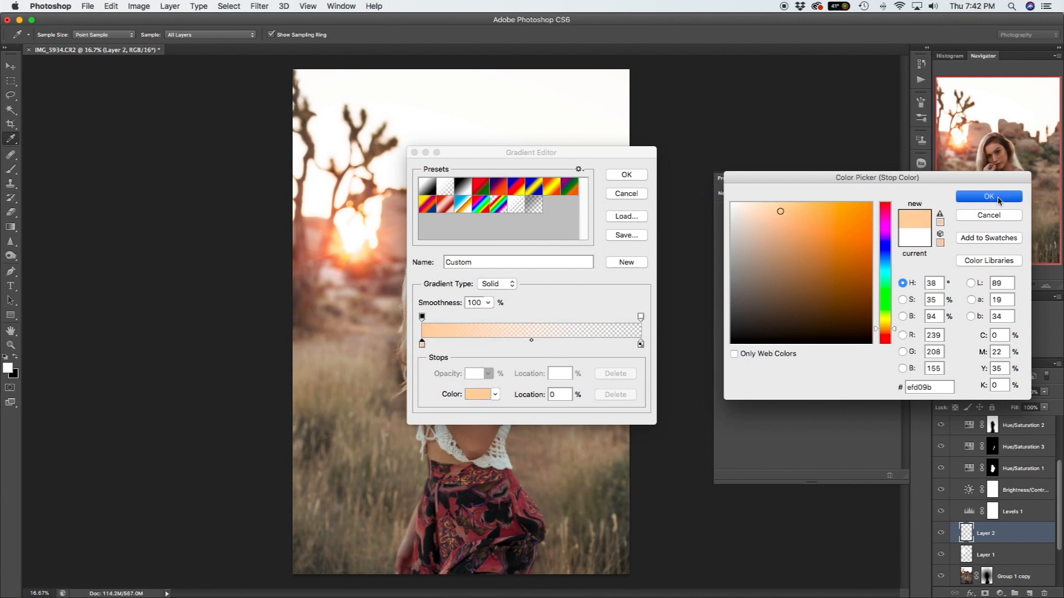
{"action": "left_click", "coordinate": [626, 175]}
Draw a light orange radial gradient on Layer 2 from the sun toward the subject's shoulder and blend the layer with Overlay.
{"action": "left_click_drag", "start_coordinate": [357, 242], "coordinate": [461, 310]}
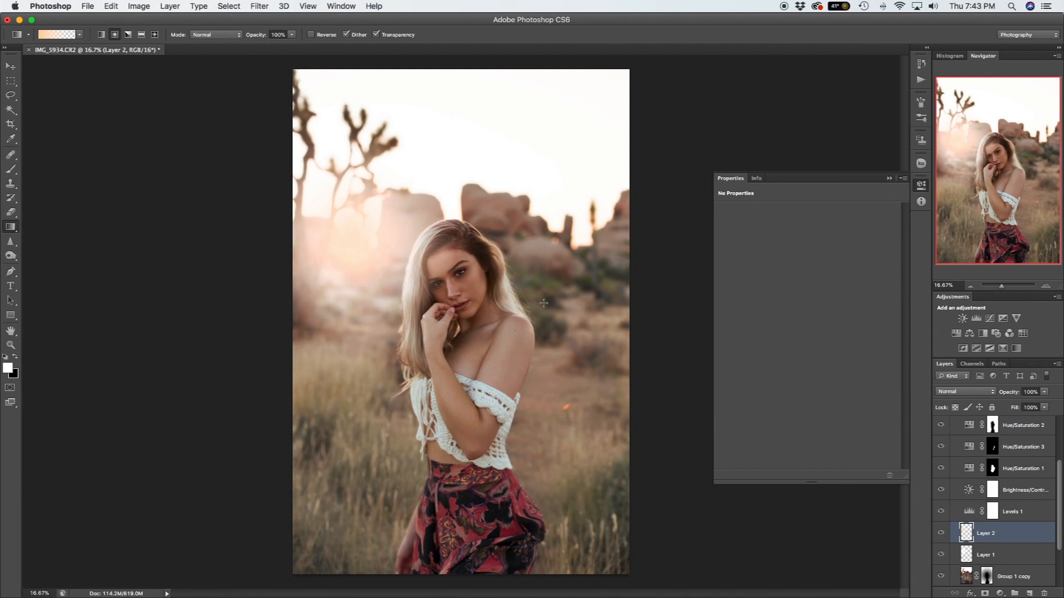
{"action": "left_click", "coordinate": [984, 394]}
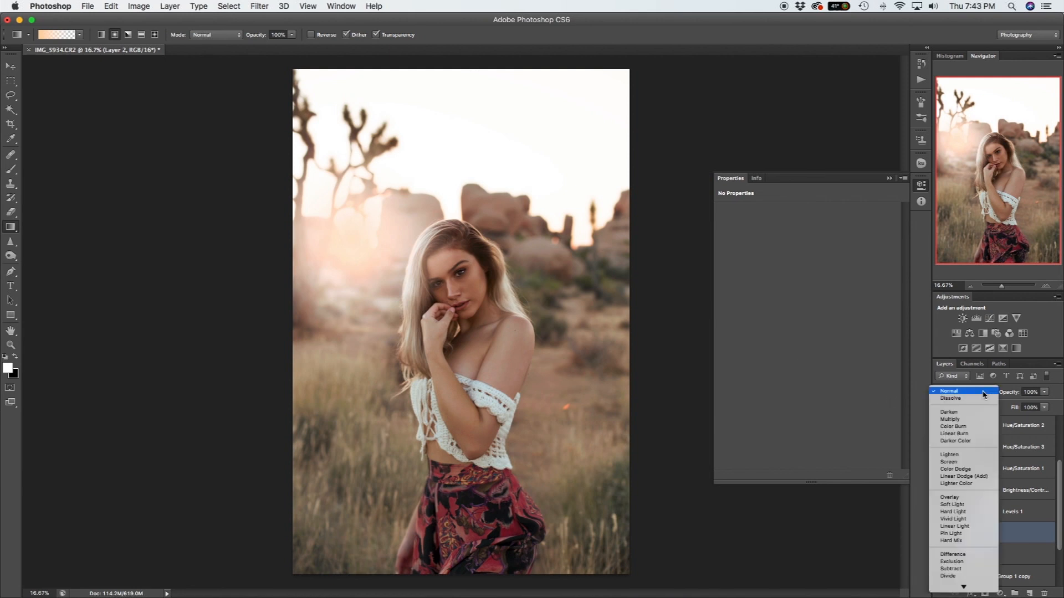
{"action": "left_click", "coordinate": [953, 497]}
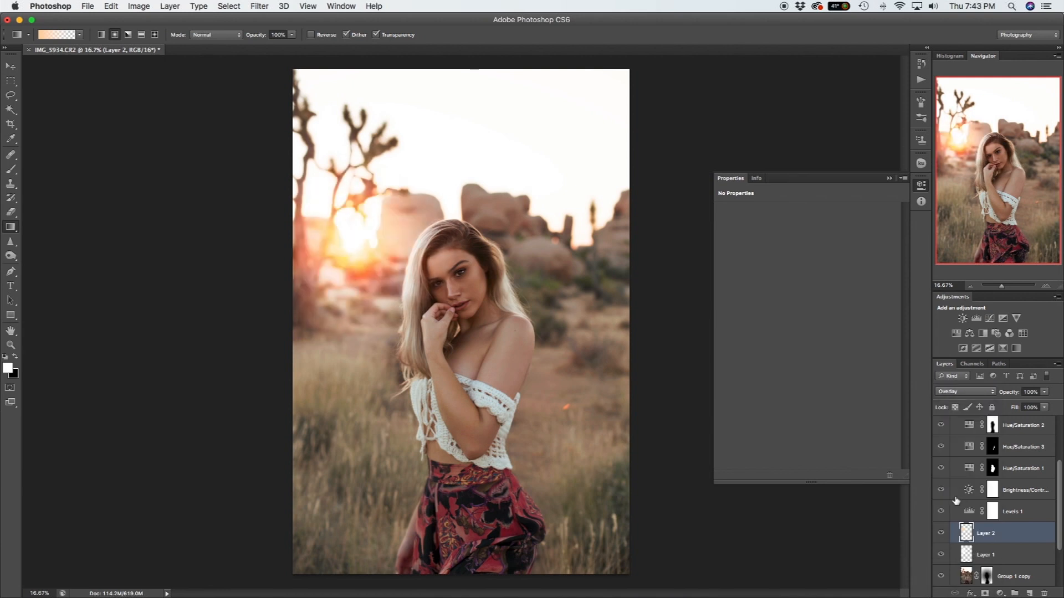
Hide and show Layer 2 and Layer 1 in turn to compare their effect on the sun glow.
{"action": "left_click", "coordinate": [941, 533]}
{"action": "left_click", "coordinate": [941, 533]}
{"action": "left_click", "coordinate": [941, 554]}
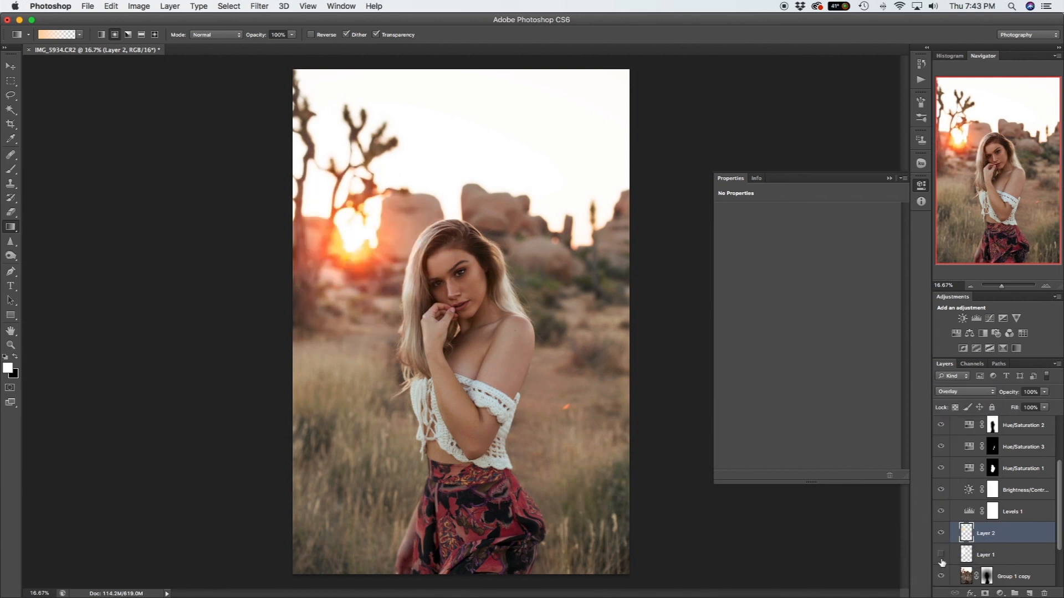
{"action": "left_click", "coordinate": [941, 533]}
{"action": "left_click", "coordinate": [940, 533]}
{"action": "left_click", "coordinate": [940, 555]}
{"action": "left_click", "coordinate": [941, 534]}
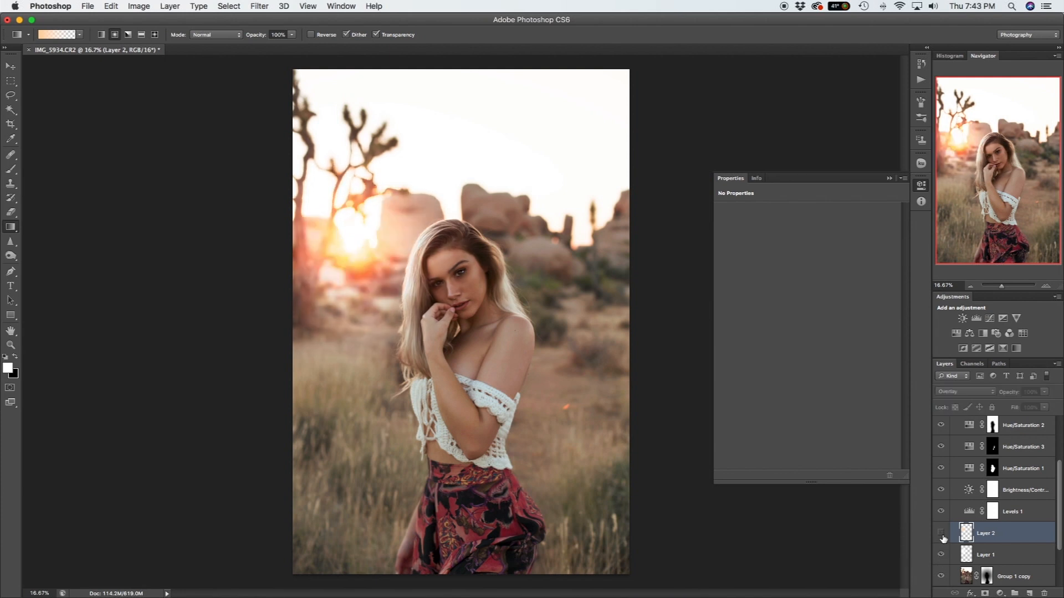
{"action": "left_click", "coordinate": [941, 533]}
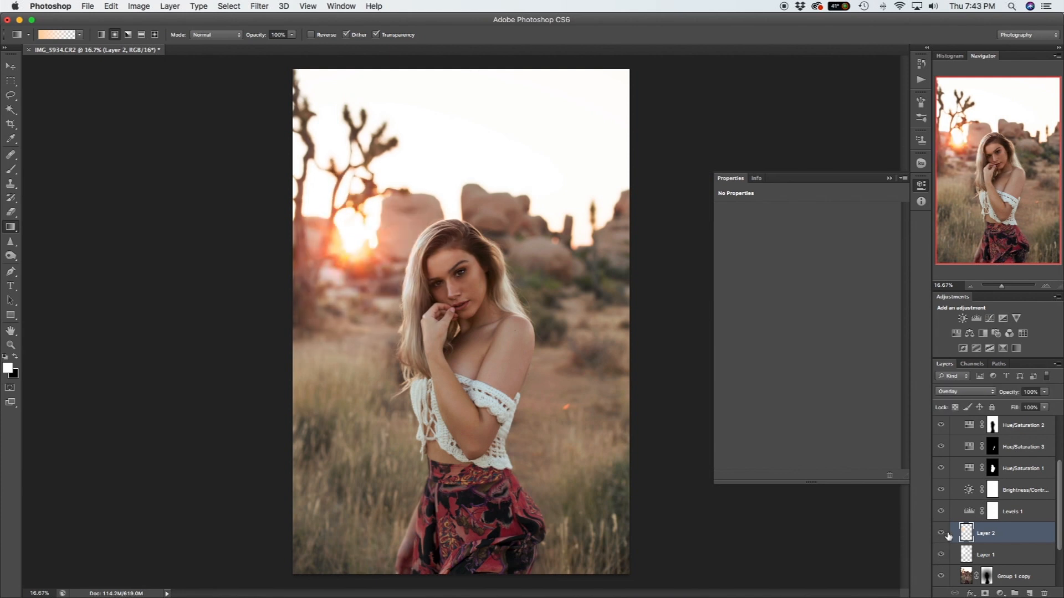
Try the Color blend mode on Layer 2, set it to Soft Light instead, and hide and show the layer to check it.
{"action": "left_click", "coordinate": [956, 392]}
{"action": "left_click", "coordinate": [950, 497]}
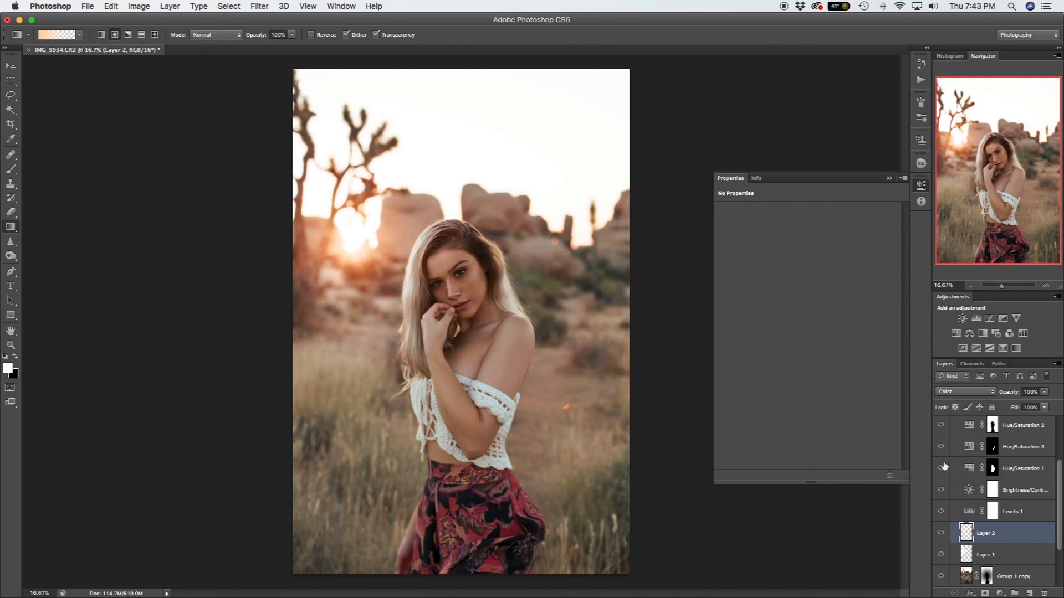
{"action": "left_click", "coordinate": [964, 392]}
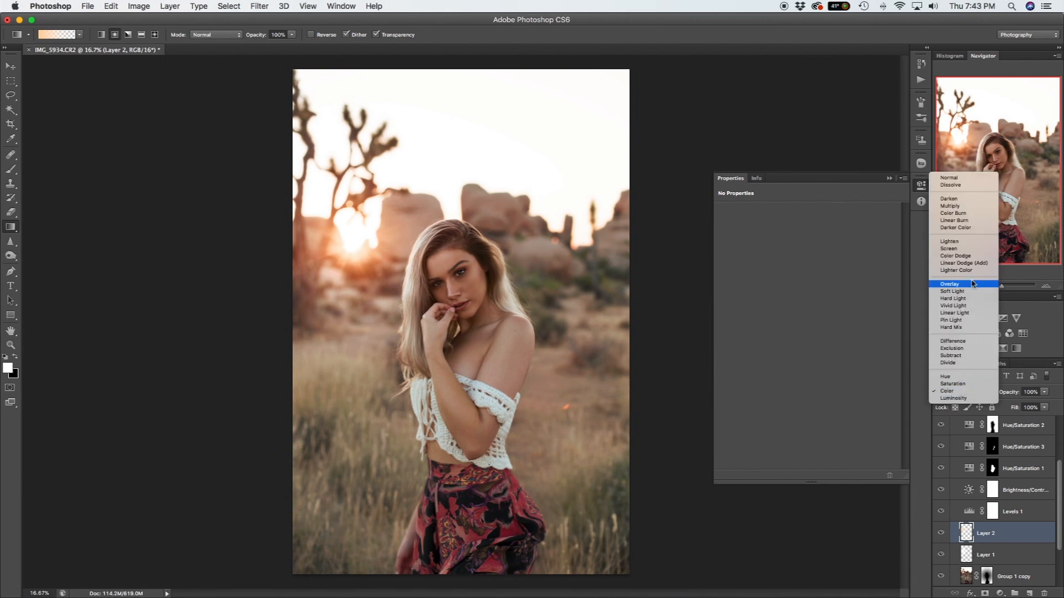
{"action": "left_click", "coordinate": [965, 297]}
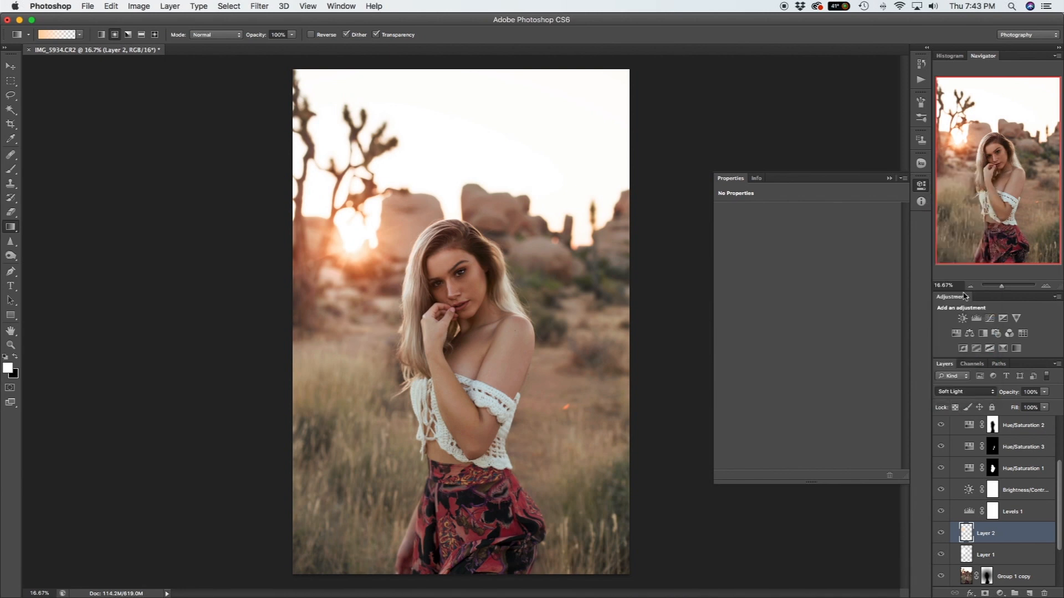
{"action": "left_click", "coordinate": [943, 532]}
{"action": "left_click", "coordinate": [944, 532]}
{"action": "left_click", "coordinate": [946, 532]}
{"action": "left_click", "coordinate": [946, 533]}
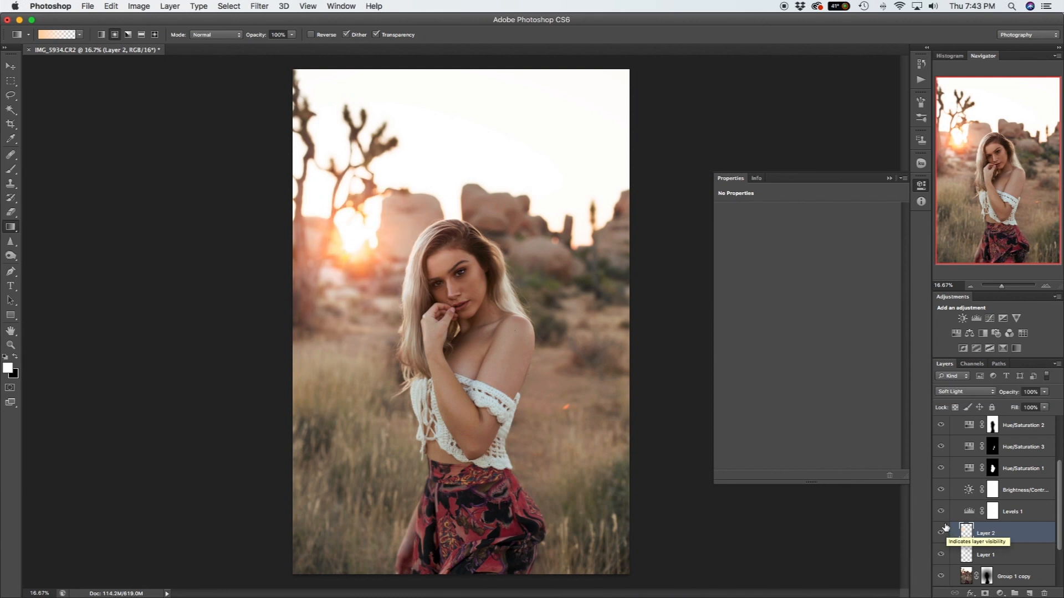
Add a new layer above Layer 2 and load the Foreground to Background gradient with its starting opacity stop set to 0%.
{"action": "left_click", "coordinate": [1029, 594]}
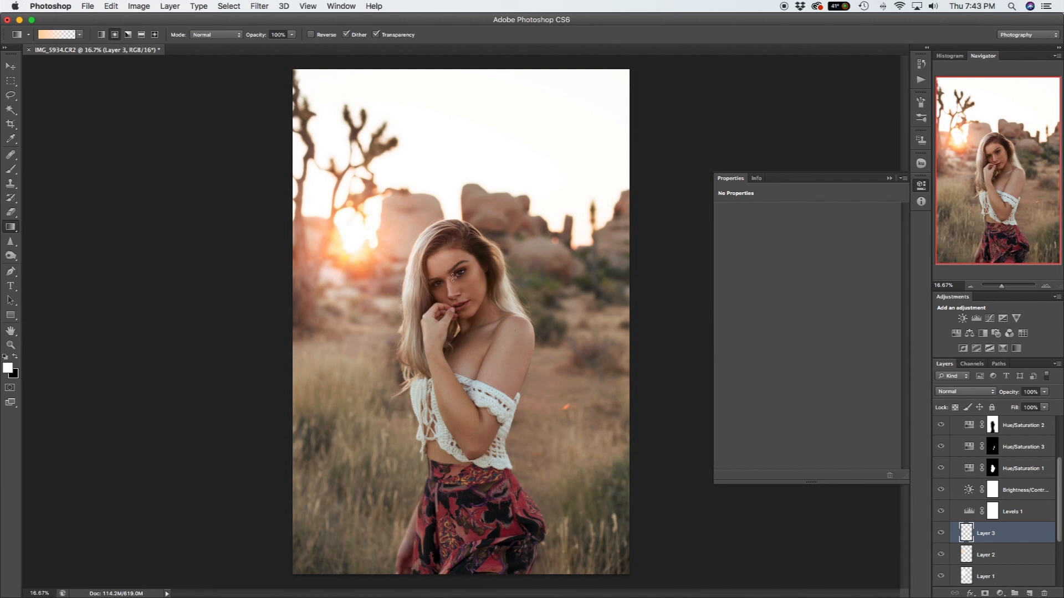
{"action": "left_click", "coordinate": [59, 34]}
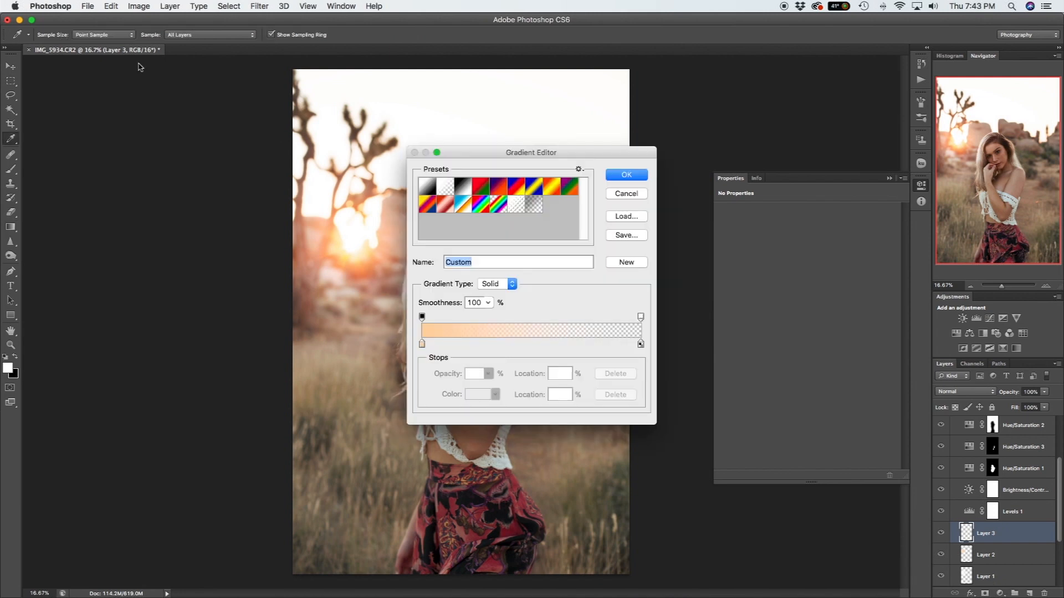
{"action": "left_click", "coordinate": [430, 190]}
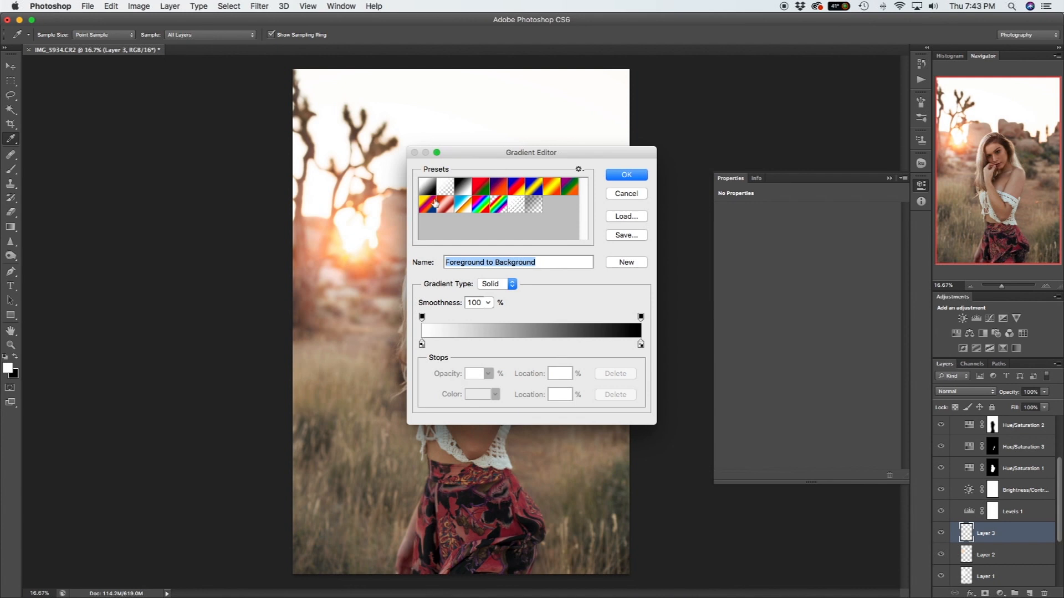
{"action": "left_click", "coordinate": [423, 317]}
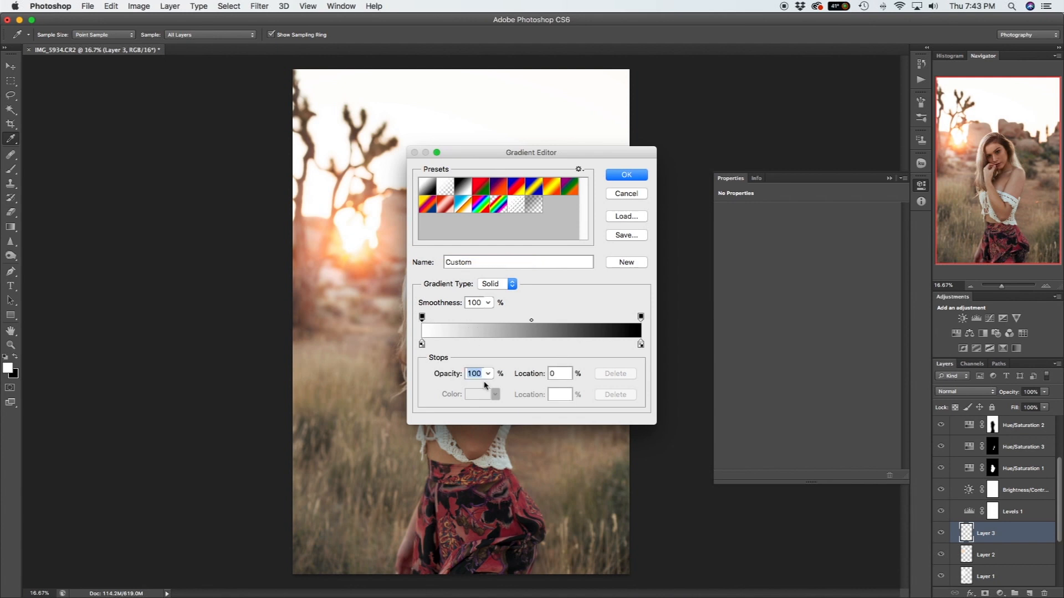
{"action": "type", "text": "0"}
{"action": "key", "text": "Return"}
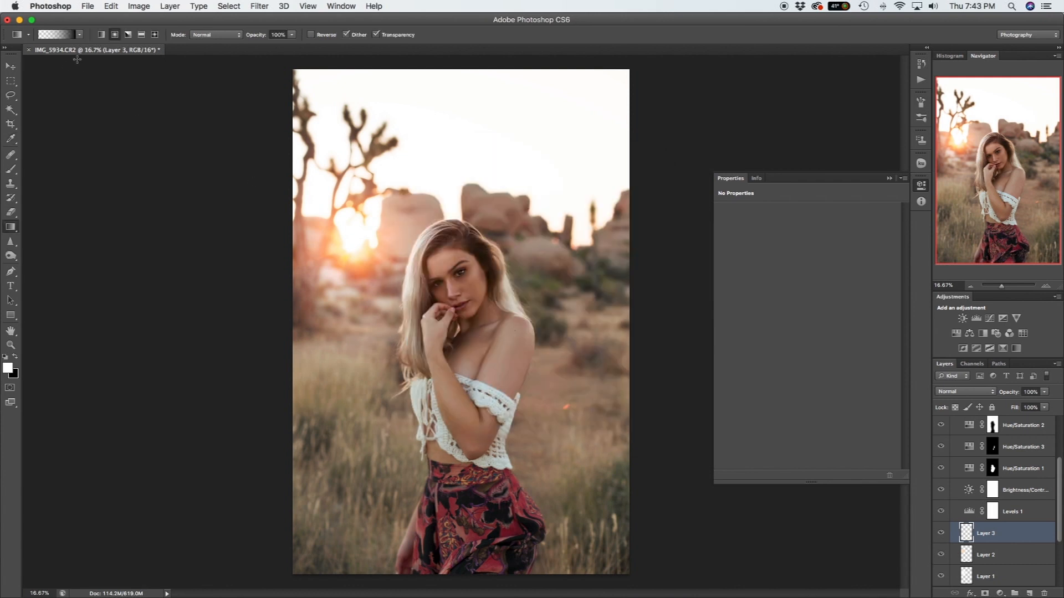
Draw a transparent-to-black radial gradient on Layer 3 from the subject past the photo's side edge, replacing shorter attempts, and set Overlay blending.
{"action": "left_click_drag", "start_coordinate": [513, 335], "coordinate": [691, 328]}
{"action": "key", "text": "ctrl+z"}
{"action": "left_click_drag", "start_coordinate": [461, 328], "coordinate": [669, 320]}
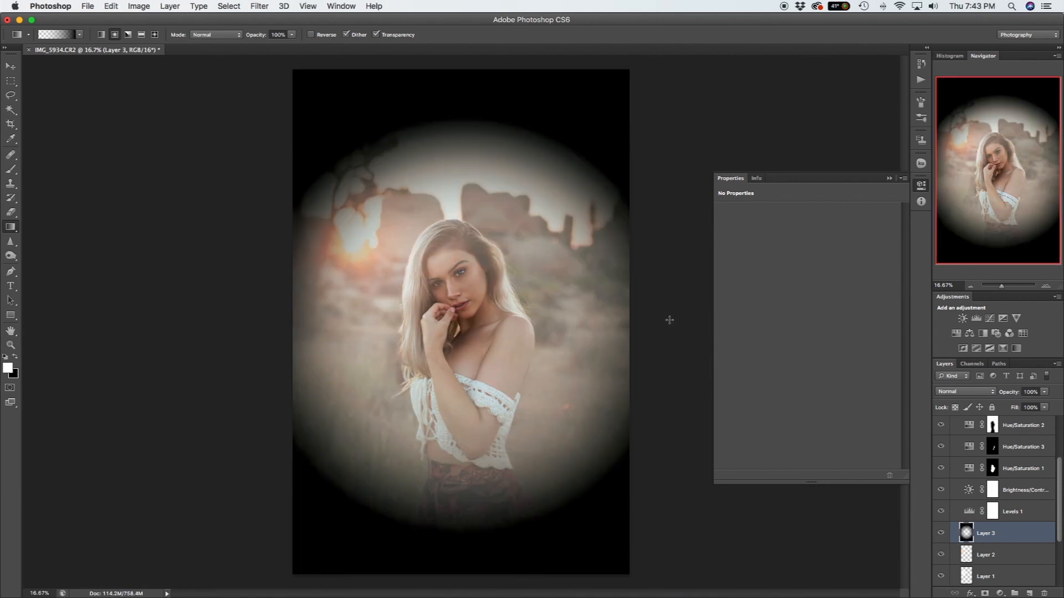
{"action": "key", "text": "ctrl+z"}
{"action": "left_click_drag", "start_coordinate": [463, 316], "coordinate": [728, 315]}
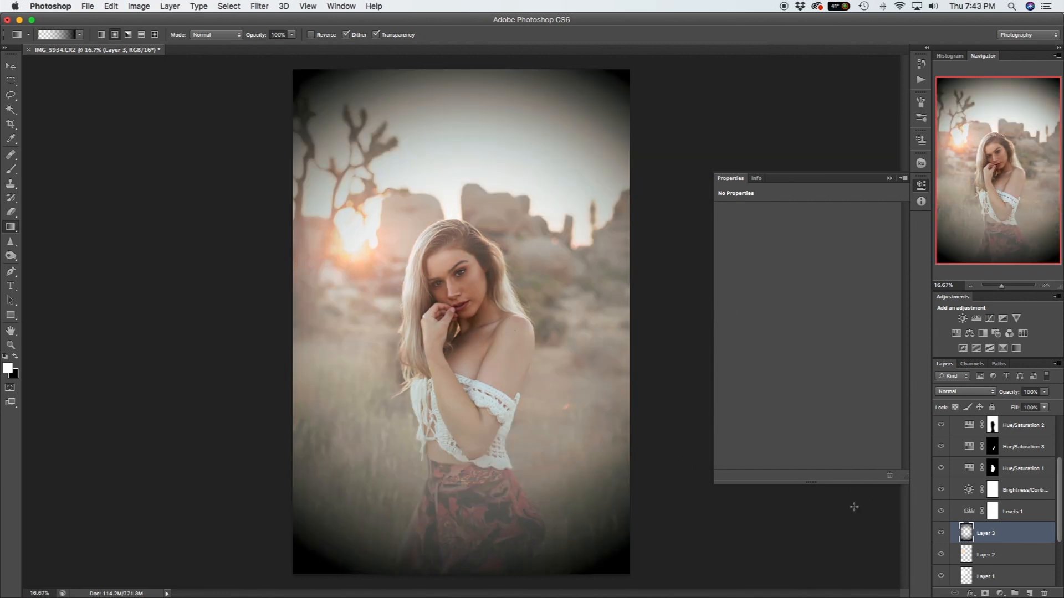
{"action": "left_click", "coordinate": [970, 393]}
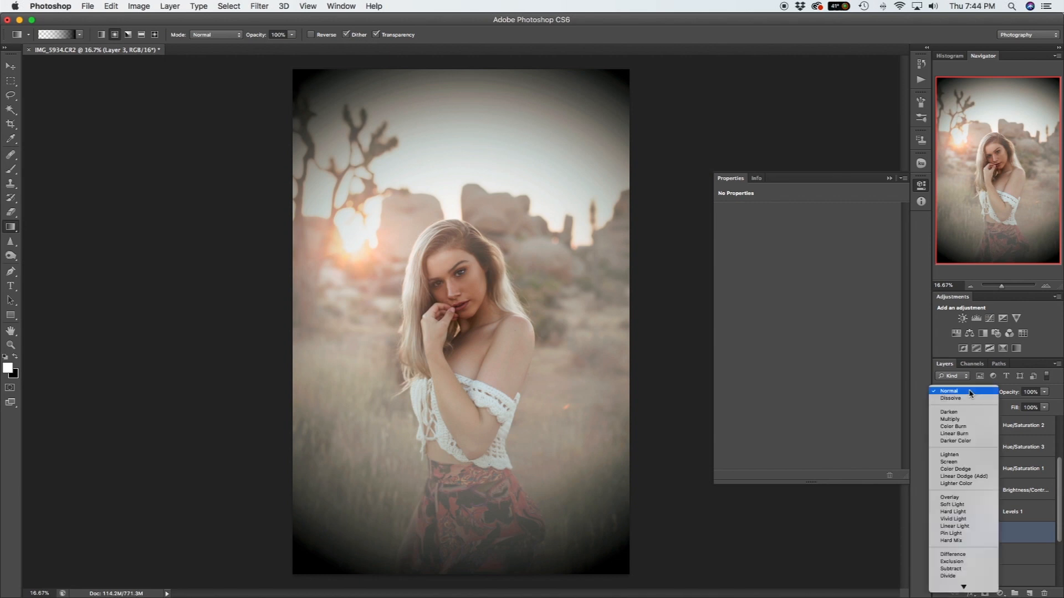
{"action": "left_click", "coordinate": [971, 497]}
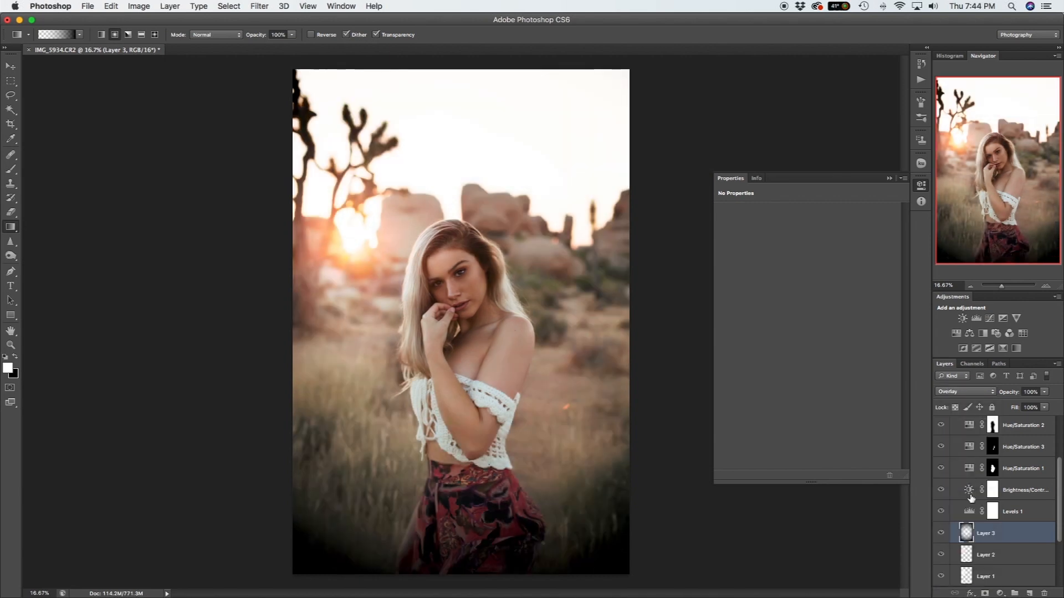
Lower the opacity of the vignette on Layer 3 to about 41%.
{"action": "left_click", "coordinate": [1045, 392]}
{"action": "mouse_move", "coordinate": [1025, 403]}
{"action": "left_mouse_down"}
{"action": "mouse_move", "coordinate": [1002, 409]}
{"action": "mouse_move", "coordinate": [1017, 408]}
{"action": "left_mouse_up"}
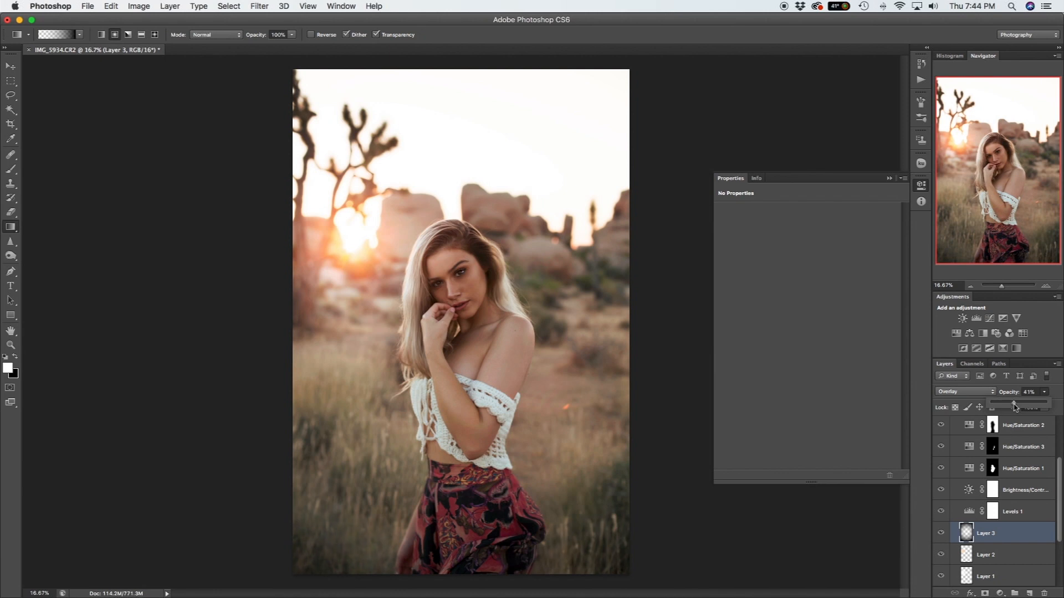
{"action": "left_click_drag", "start_coordinate": [1014, 407], "coordinate": [1017, 407]}
Reduce the sun glow layers' strength by setting Layer 1's opacity to 19% and Layer 2's to 33%.
{"action": "left_click", "coordinate": [995, 577]}
{"action": "left_click", "coordinate": [1044, 391]}
{"action": "left_click_drag", "start_coordinate": [1030, 403], "coordinate": [1015, 408]}
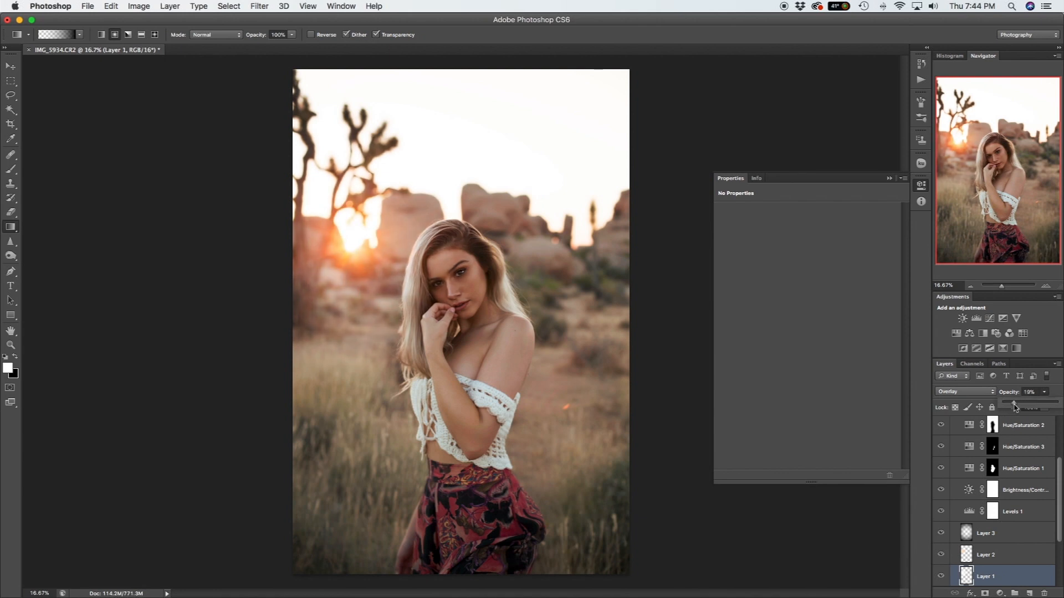
{"action": "left_click", "coordinate": [993, 556]}
{"action": "left_click_drag", "start_coordinate": [1046, 393], "coordinate": [1010, 405]}
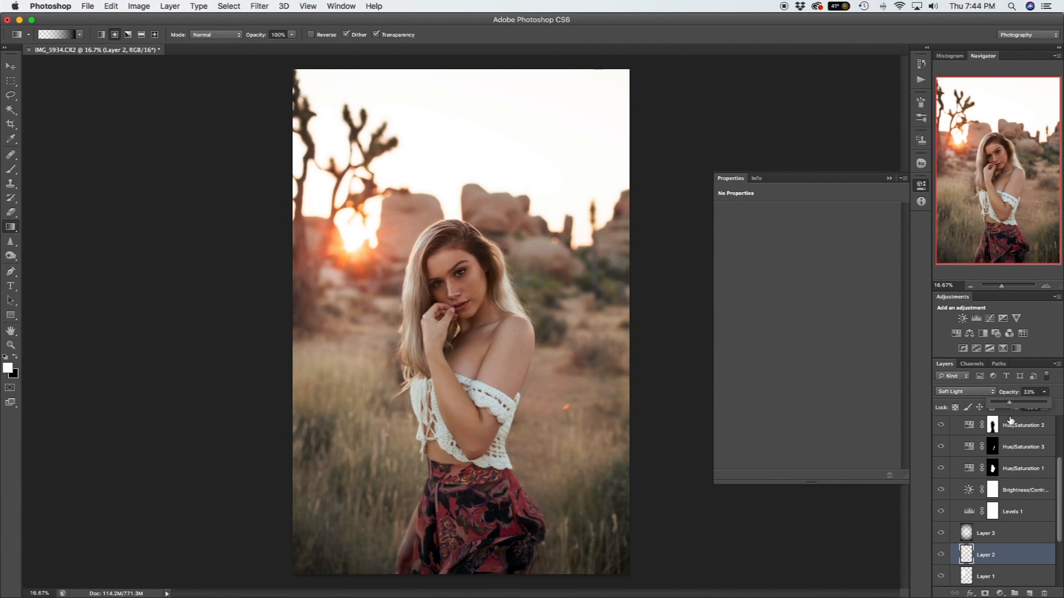
Hide and show Layer 3 repeatedly to compare the photo with and without the vignette.
{"action": "left_click", "coordinate": [941, 534]}
{"action": "left_click", "coordinate": [941, 534]}
{"action": "left_click", "coordinate": [942, 535]}
{"action": "left_click", "coordinate": [942, 535]}
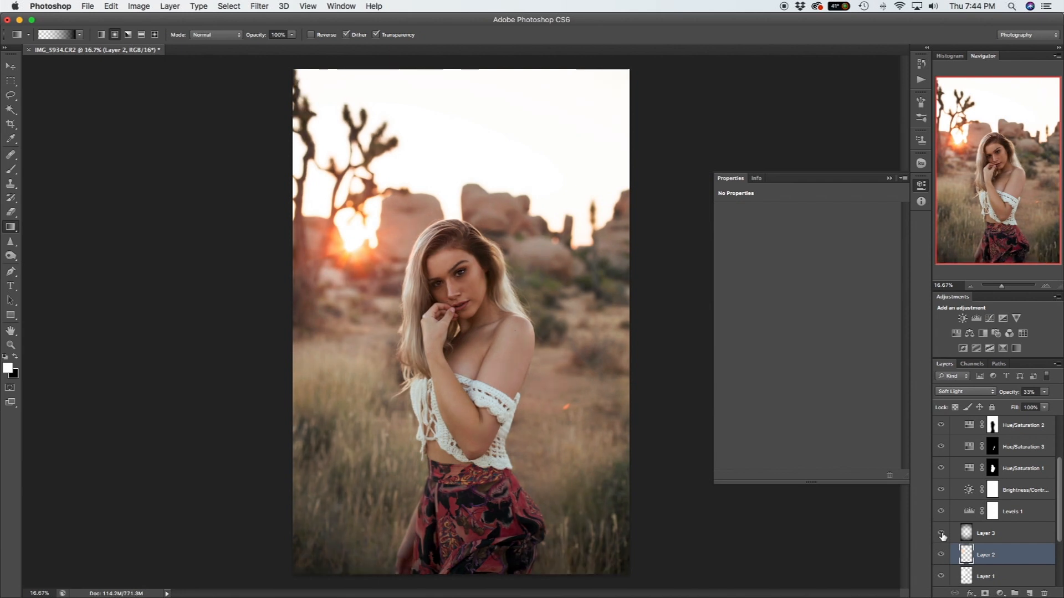
{"action": "left_click", "coordinate": [942, 535]}
{"action": "left_click", "coordinate": [941, 535]}
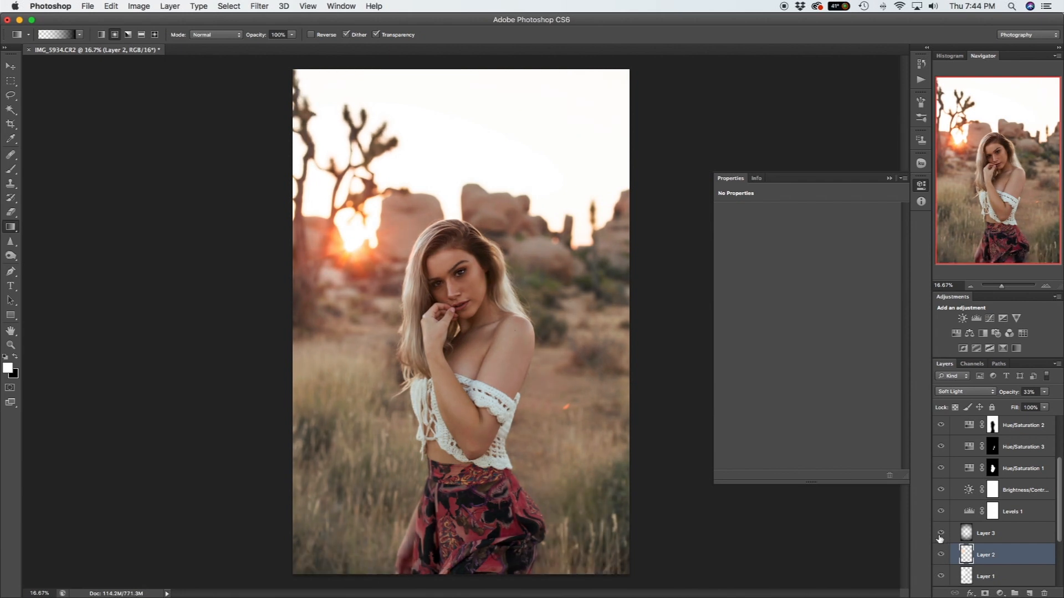
{"action": "left_click", "coordinate": [941, 534]}
{"action": "left_click", "coordinate": [941, 534]}
{"action": "left_click", "coordinate": [941, 534]}
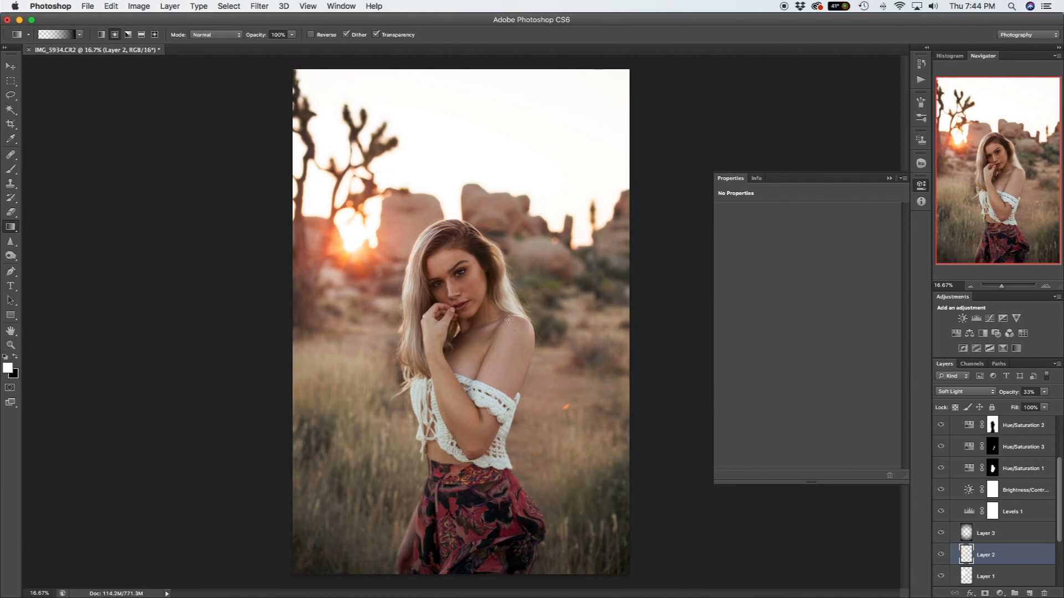
Add a new empty layer, move it directly below Layer 1, and ready a smaller Brush tool for painting.
{"action": "left_click", "coordinate": [989, 533]}
{"action": "left_click", "coordinate": [1029, 594]}
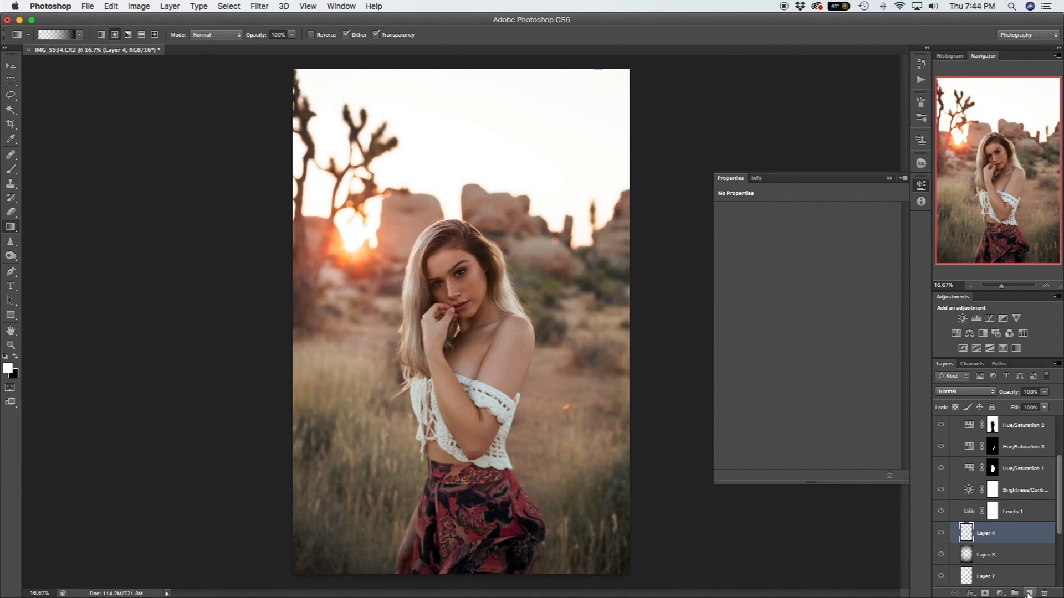
{"action": "left_click_drag", "start_coordinate": [1011, 535], "coordinate": [1007, 570]}
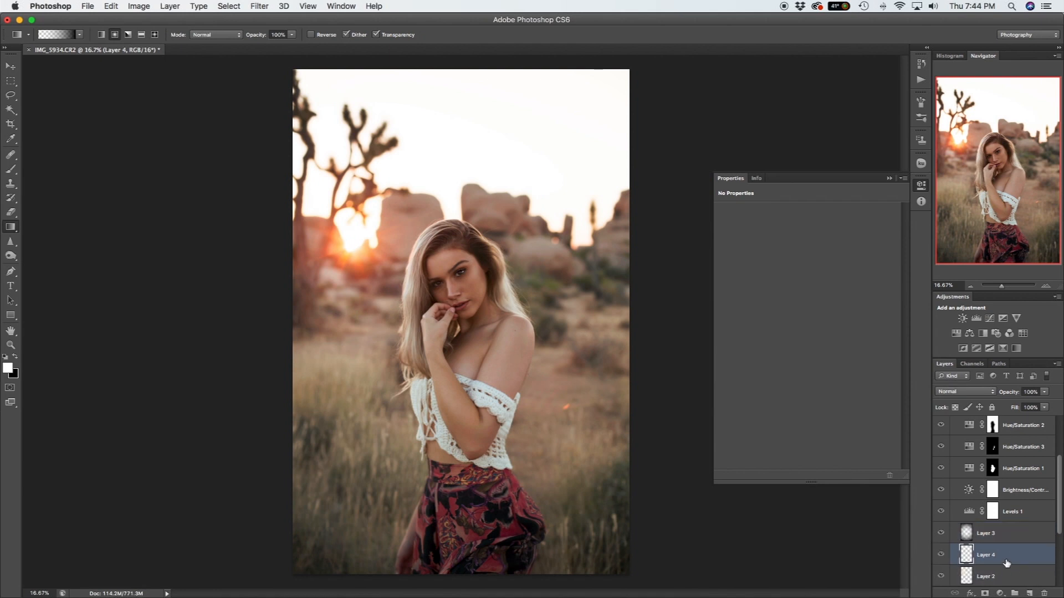
{"action": "key", "text": "b"}
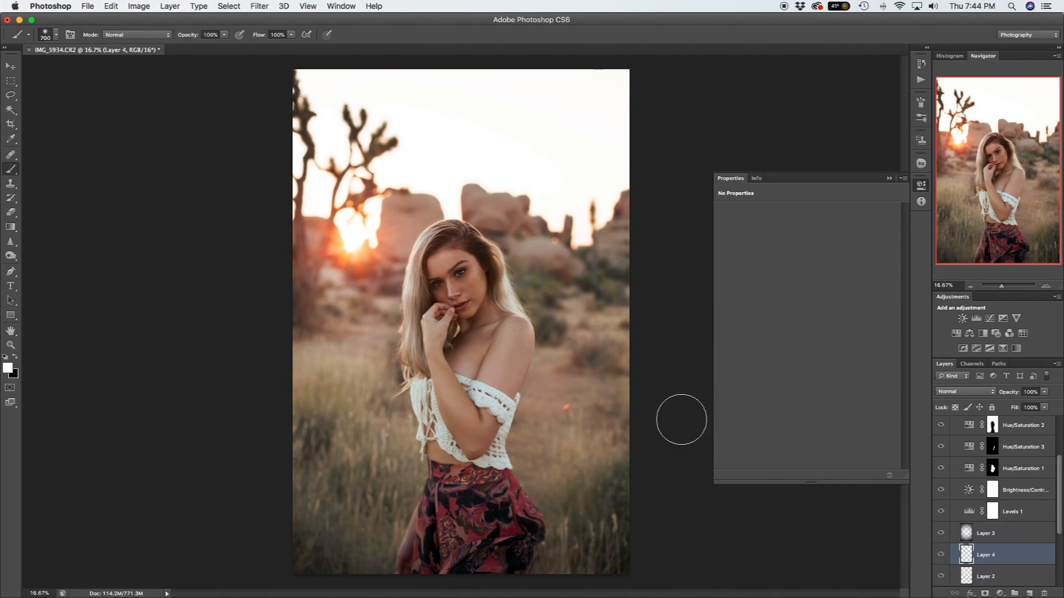
{"action": "key", "text": "bracketleft"}
{"action": "key", "text": "bracketleft"}
{"action": "key", "text": "bracketleft"}
{"action": "scroll", "coordinate": [977, 531], "scroll_direction": "down", "scroll_amount": 2}
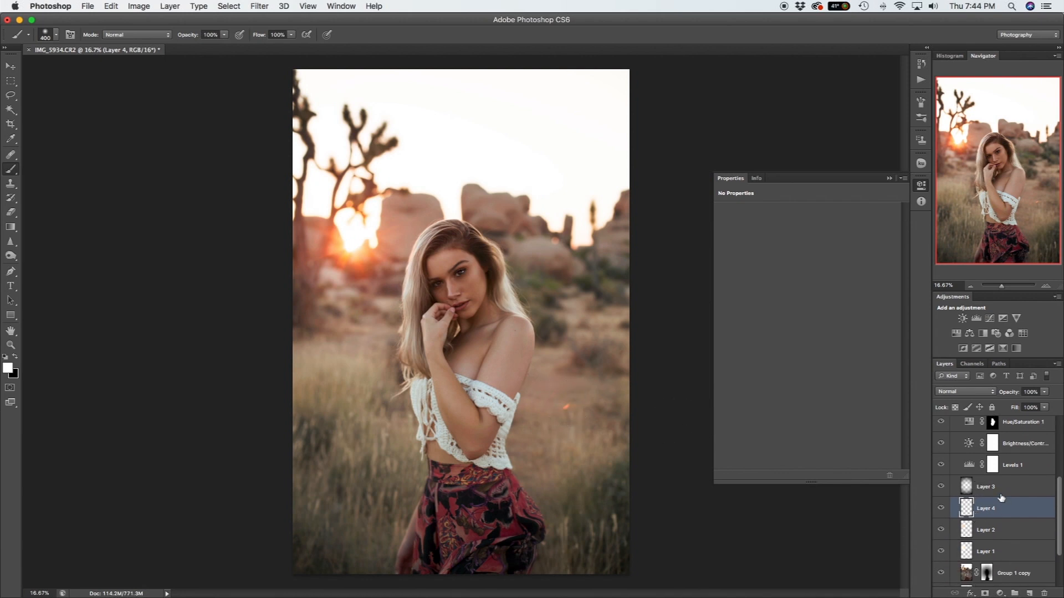
{"action": "left_click_drag", "start_coordinate": [1000, 510], "coordinate": [995, 554]}
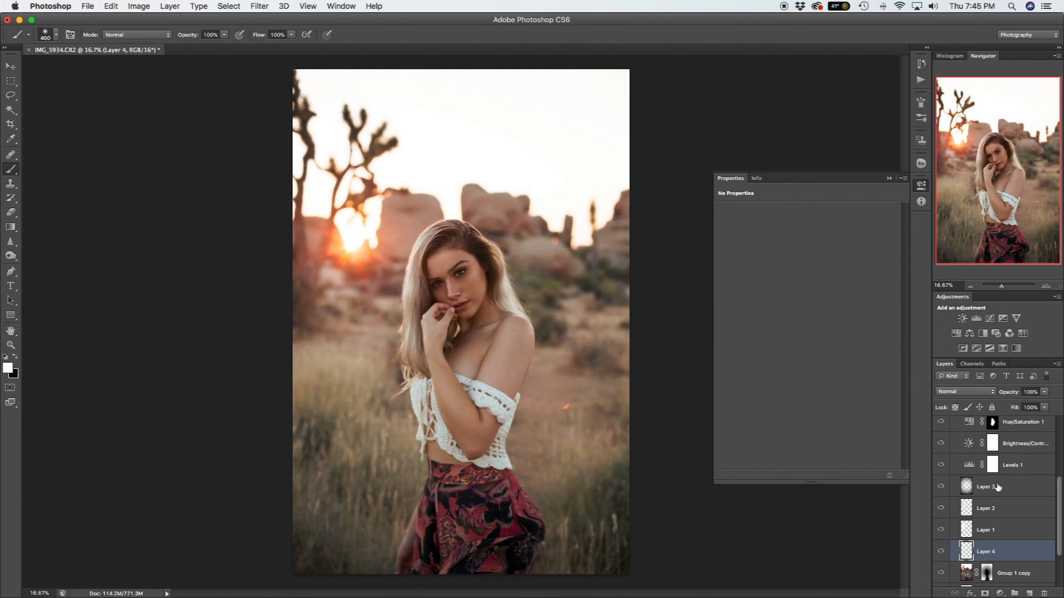
Paint three large white dust dots on Layer 4 beside the shoulder, beside the hair and over the grass, varying the brush size.
{"action": "key", "text": "bracketleft"}
{"action": "key", "text": "bracketleft"}
{"action": "key", "text": "bracketleft"}
{"action": "left_click", "coordinate": [224, 35]}
{"action": "left_click", "coordinate": [222, 35]}
{"action": "key", "text": "bracketleft"}
{"action": "key", "text": "bracketleft"}
{"action": "key", "text": "bracketleft"}
{"action": "left_click", "coordinate": [567, 295]}
{"action": "left_click", "coordinate": [361, 342]}
{"action": "key", "text": "bracketright"}
{"action": "left_click", "coordinate": [591, 428]}
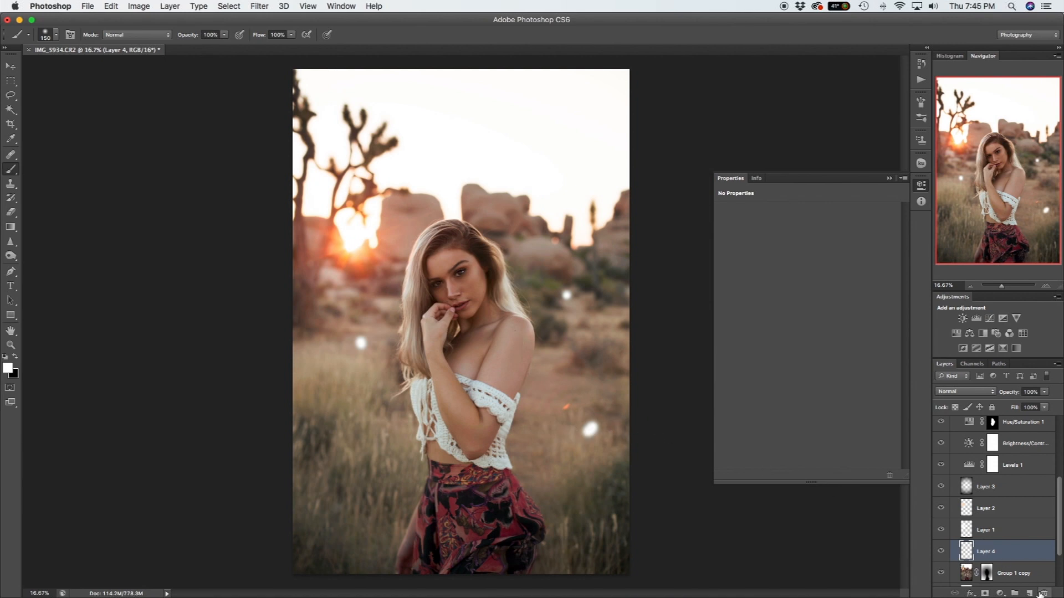
Add a new layer above Layer 4 and paint a few smaller white dots around the subject with a 40-pixel brush.
{"action": "left_click", "coordinate": [1029, 593]}
{"action": "key", "text": "bracketleft"}
{"action": "key", "text": "bracketleft"}
{"action": "key", "text": "bracketleft"}
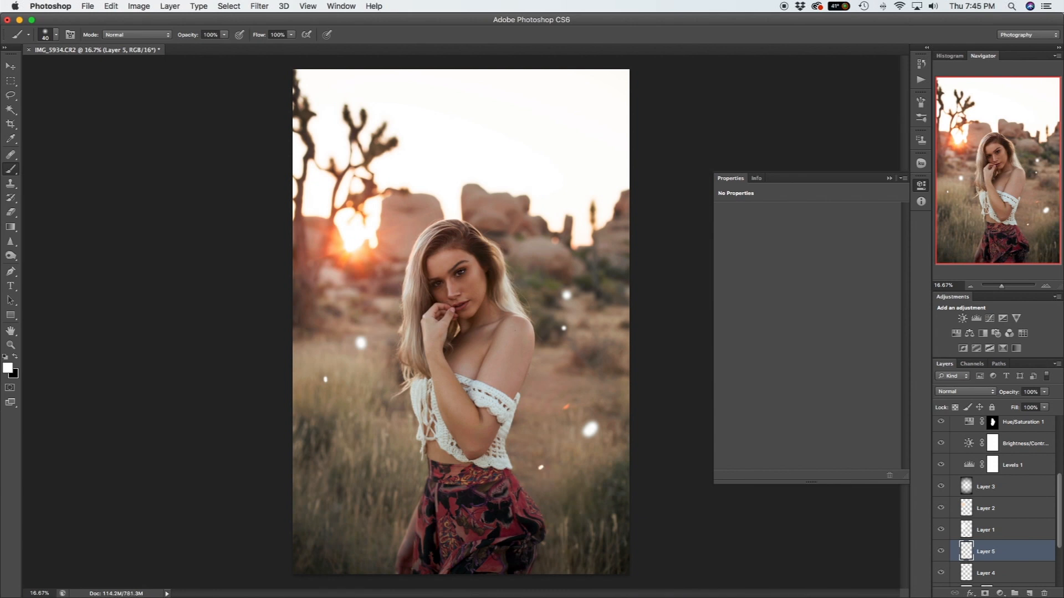
Add another layer above Layer 5 and paint tiny white specks around the subject with a 20-pixel brush.
{"action": "key", "text": "bracketleft"}
{"action": "left_click", "coordinate": [1029, 592]}
{"action": "scroll", "coordinate": [992, 540], "scroll_direction": "down", "scroll_amount": 2}
Soften Layer 4's large dots with a 13-pixel Gaussian Blur and lower the layer's opacity, trying 36% and 21% before raising it slightly.
{"action": "left_click", "coordinate": [987, 564]}
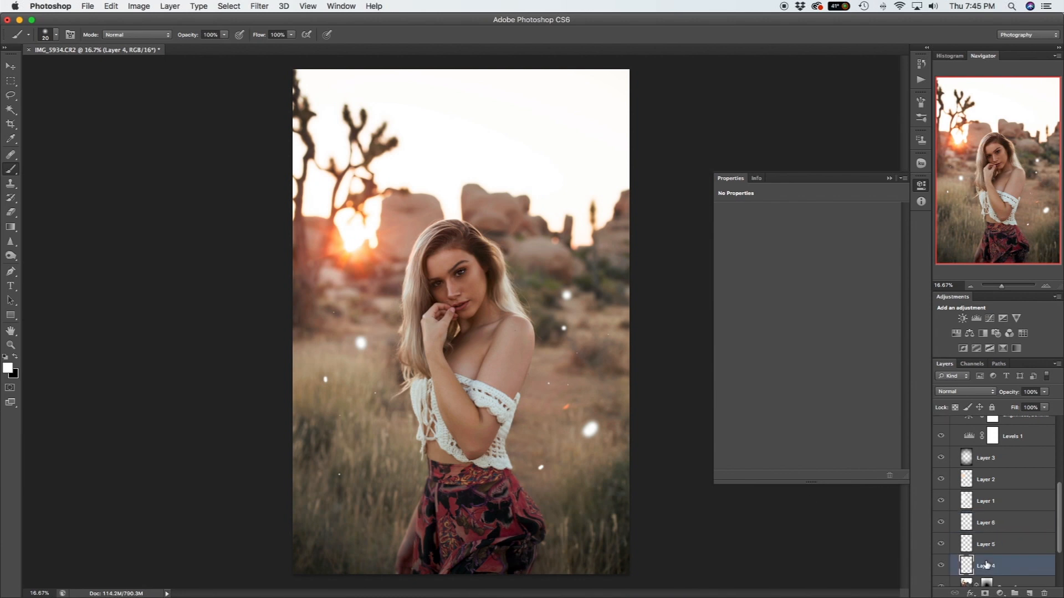
{"action": "left_click_drag", "start_coordinate": [1044, 392], "coordinate": [1013, 405]}
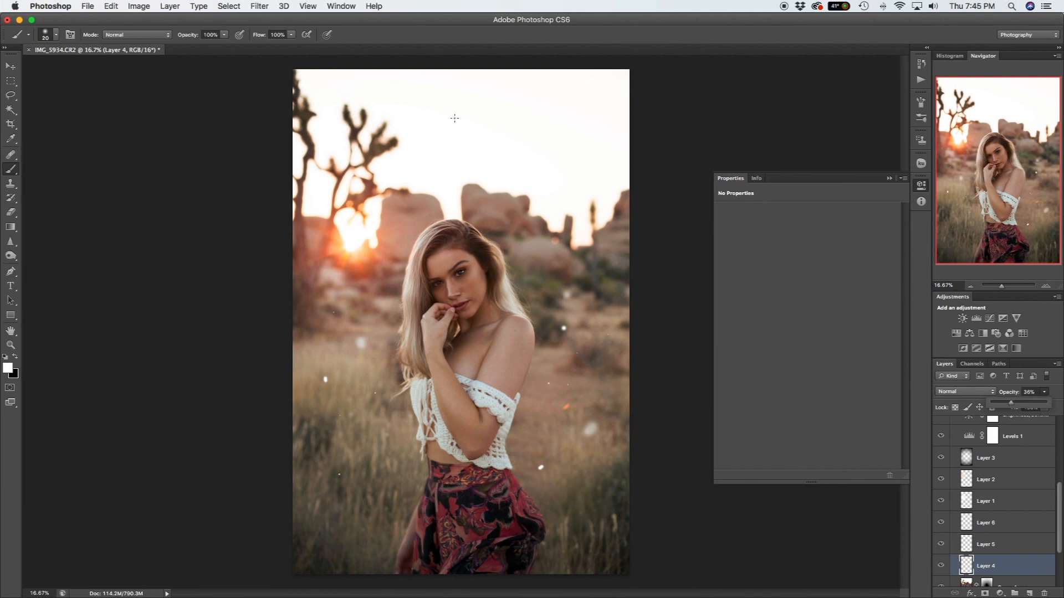
{"action": "left_click", "coordinate": [255, 6]}
{"action": "mouse_move", "coordinate": [294, 135]}
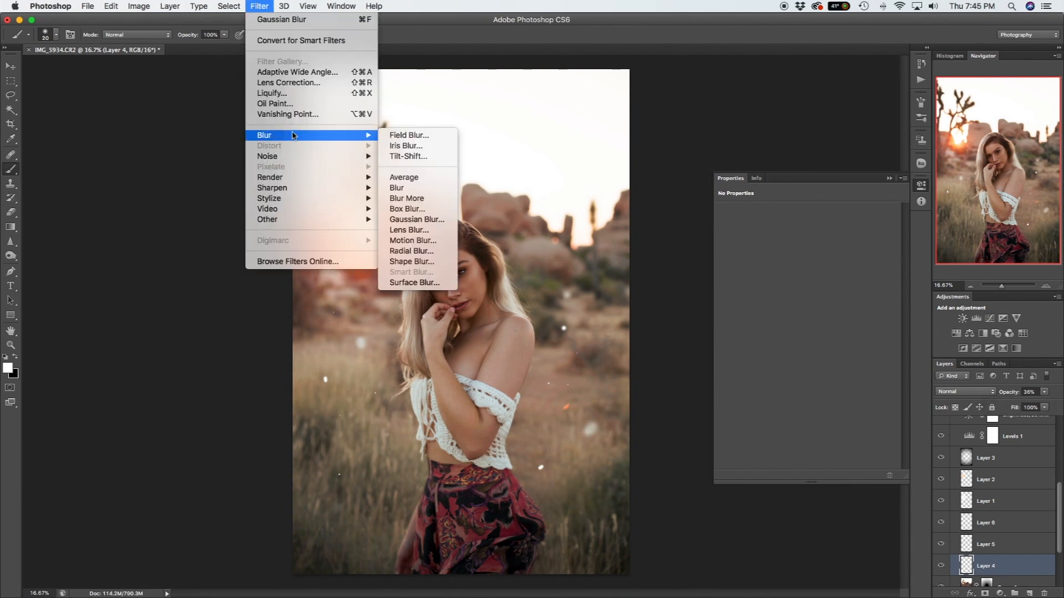
{"action": "left_click", "coordinate": [403, 221]}
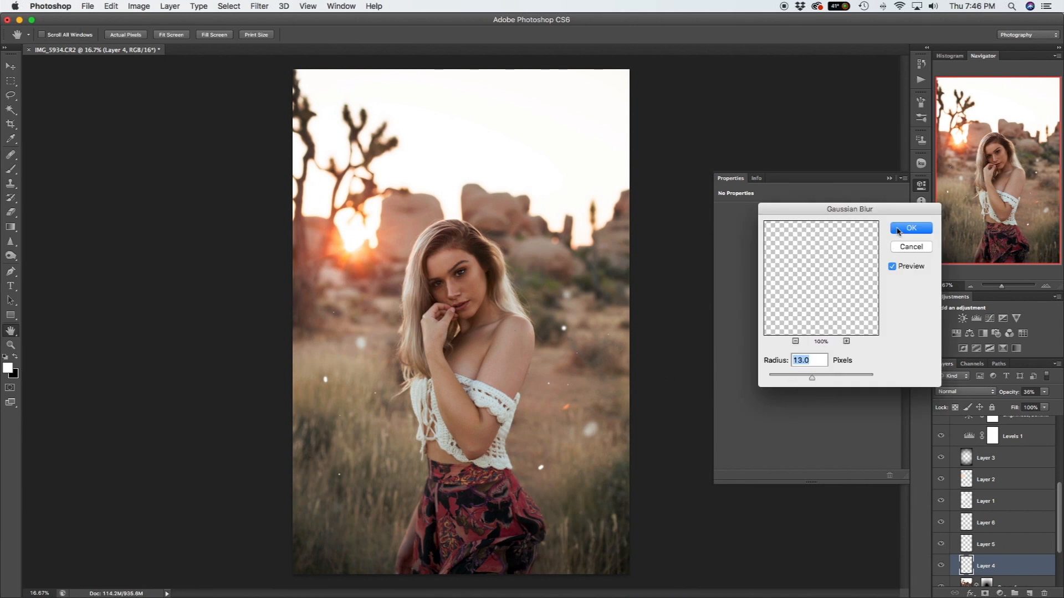
{"action": "left_click", "coordinate": [899, 229]}
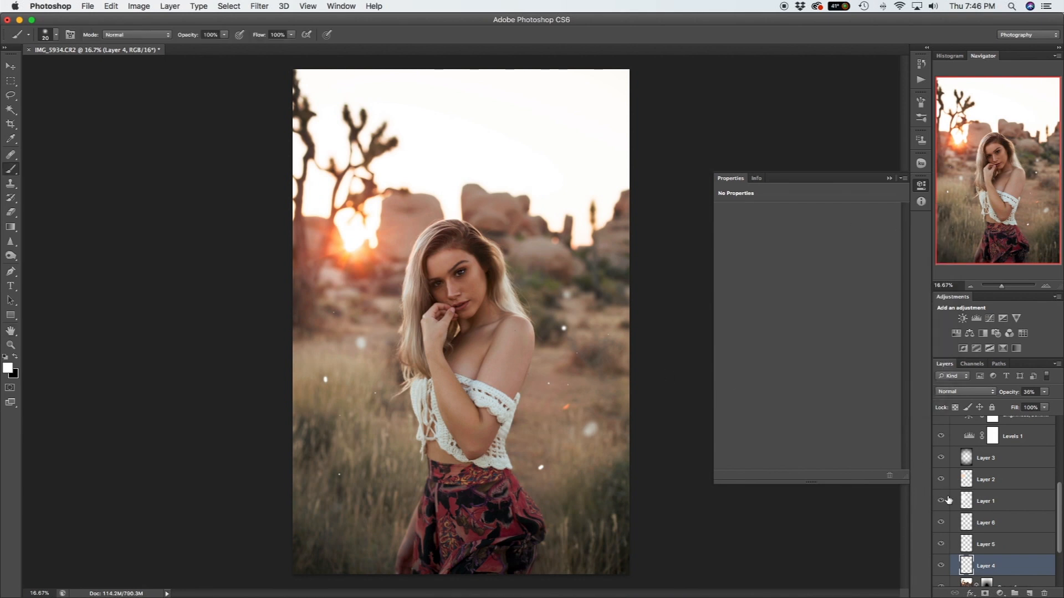
{"action": "left_click", "coordinate": [1044, 391]}
{"action": "left_click_drag", "start_coordinate": [1018, 404], "coordinate": [1015, 406]}
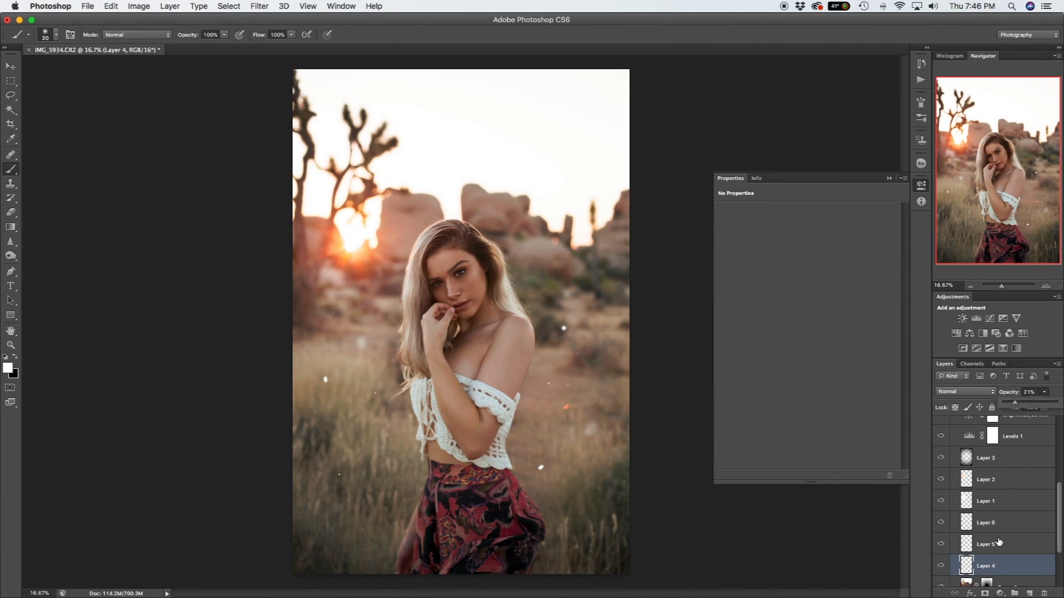
{"action": "left_click_drag", "start_coordinate": [1017, 406], "coordinate": [1022, 405]}
Apply Gaussian Blur to Layer 5's dots with a radius below 13 pixels and set the layer's opacity to 43%.
{"action": "left_click", "coordinate": [1007, 548]}
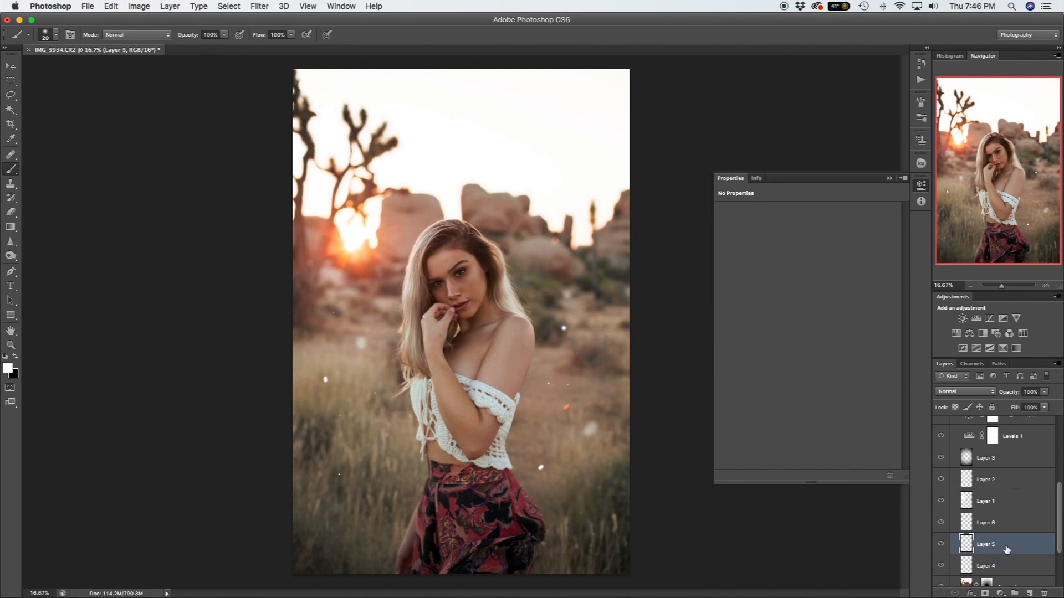
{"action": "left_click", "coordinate": [259, 6]}
{"action": "mouse_move", "coordinate": [288, 135]}
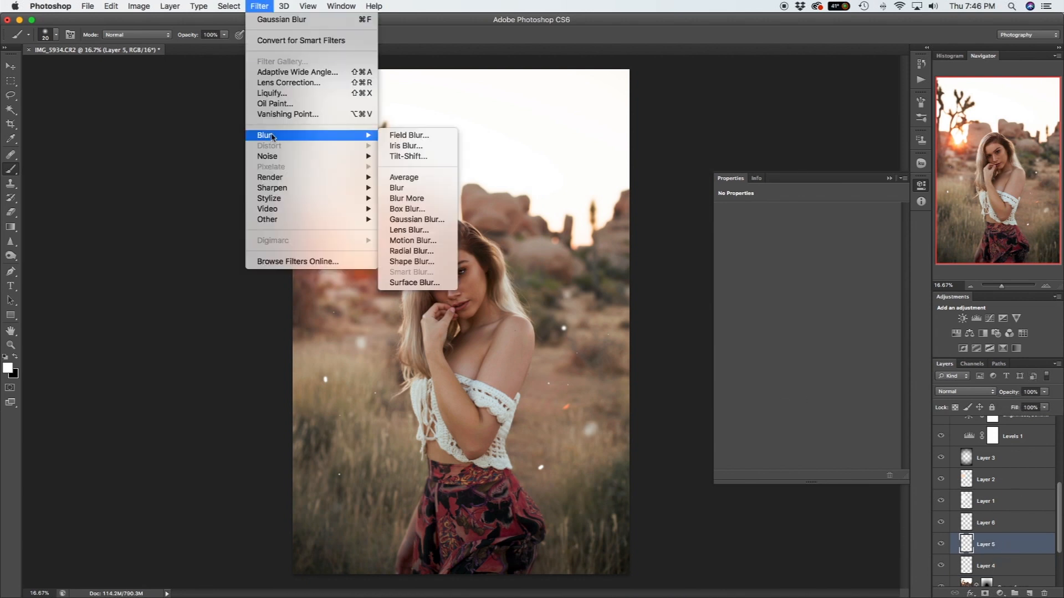
{"action": "left_click", "coordinate": [439, 222]}
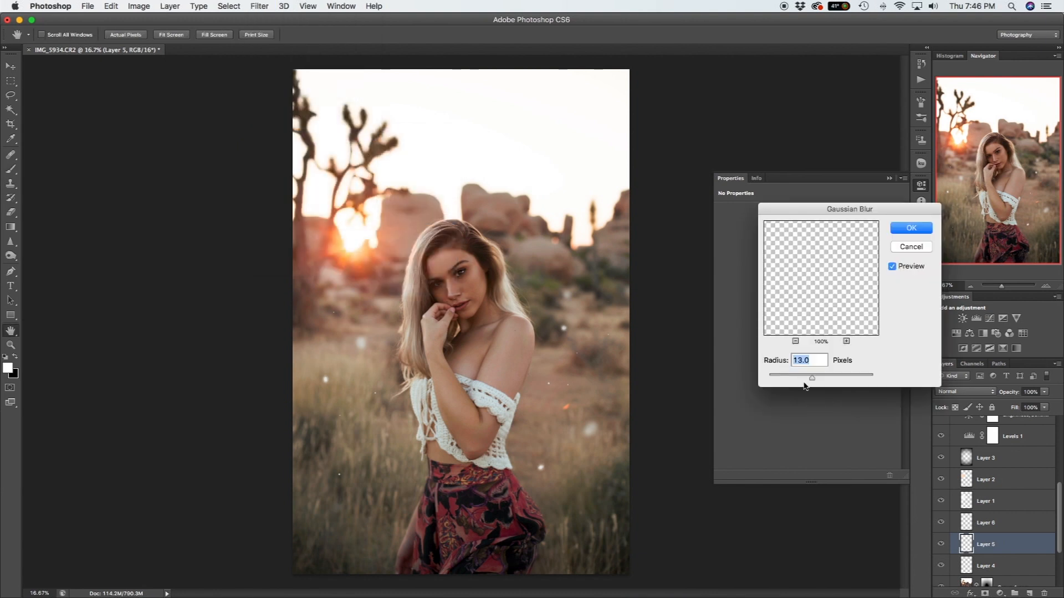
{"action": "mouse_move", "coordinate": [808, 378]}
{"action": "left_mouse_down"}
{"action": "mouse_move", "coordinate": [788, 377]}
{"action": "mouse_move", "coordinate": [802, 379]}
{"action": "left_mouse_up"}
{"action": "left_click_drag", "start_coordinate": [808, 377], "coordinate": [807, 377]}
{"action": "left_click", "coordinate": [908, 226]}
{"action": "key", "text": "b"}
{"action": "left_click", "coordinate": [1044, 392]}
{"action": "left_click_drag", "start_coordinate": [1021, 404], "coordinate": [1016, 404]}
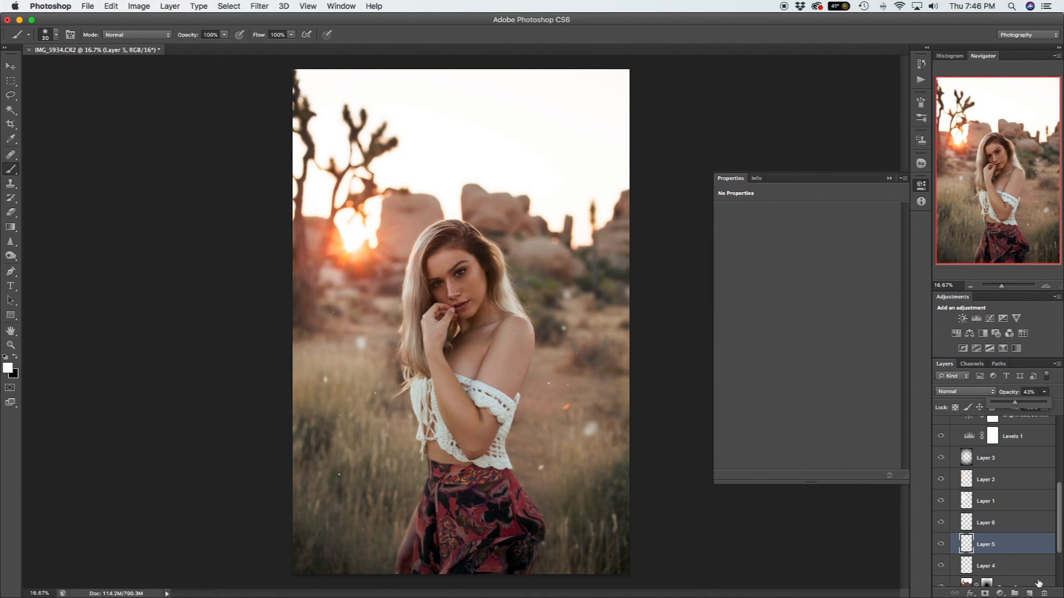
Soften Layer 6's tiny specks with a 1.3-pixel Gaussian Blur at 34% layer opacity, and hide Layer 4.
{"action": "left_click", "coordinate": [996, 522]}
{"action": "left_click", "coordinate": [996, 523]}
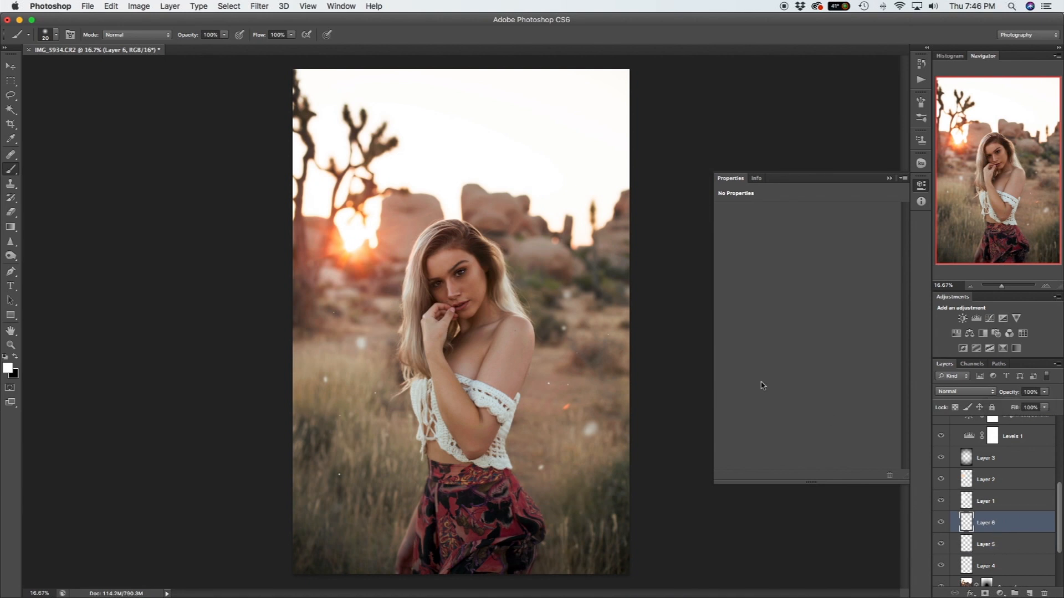
{"action": "left_click", "coordinate": [256, 5]}
{"action": "mouse_move", "coordinate": [280, 136]}
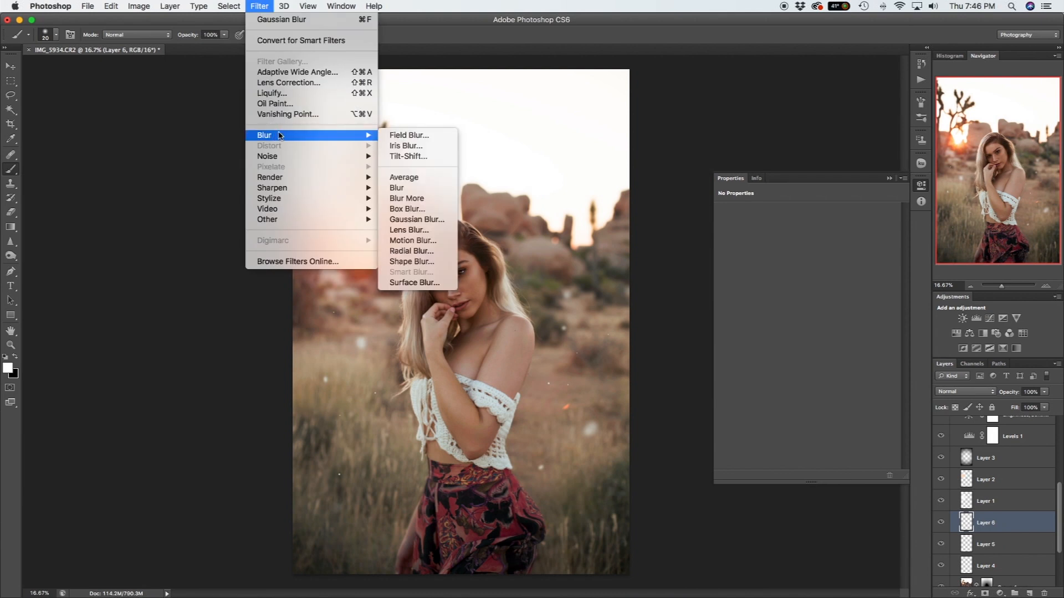
{"action": "left_click", "coordinate": [409, 219]}
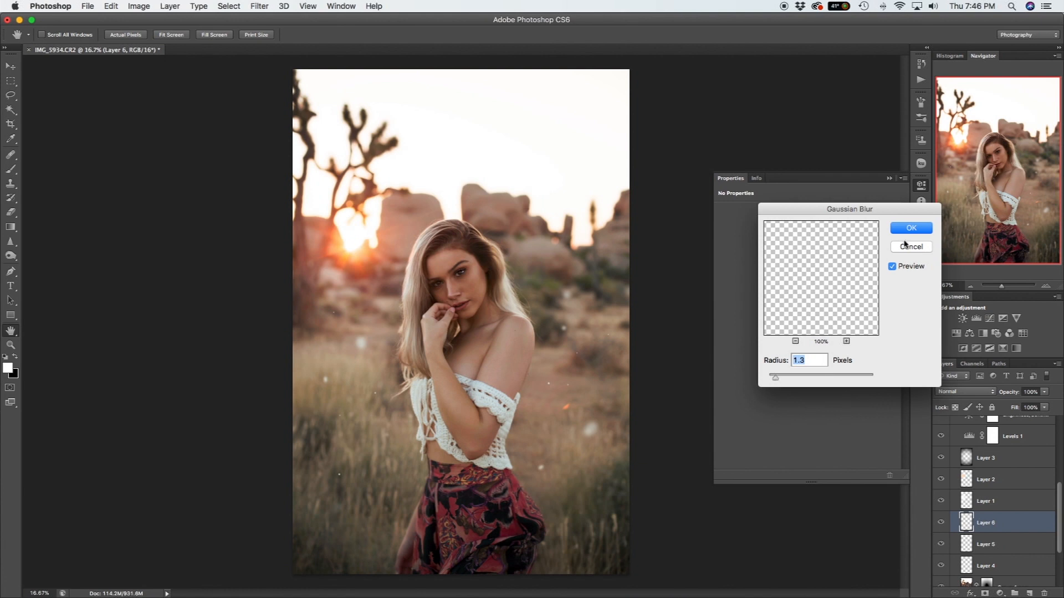
{"action": "left_click", "coordinate": [922, 234]}
{"action": "left_click", "coordinate": [1044, 392]}
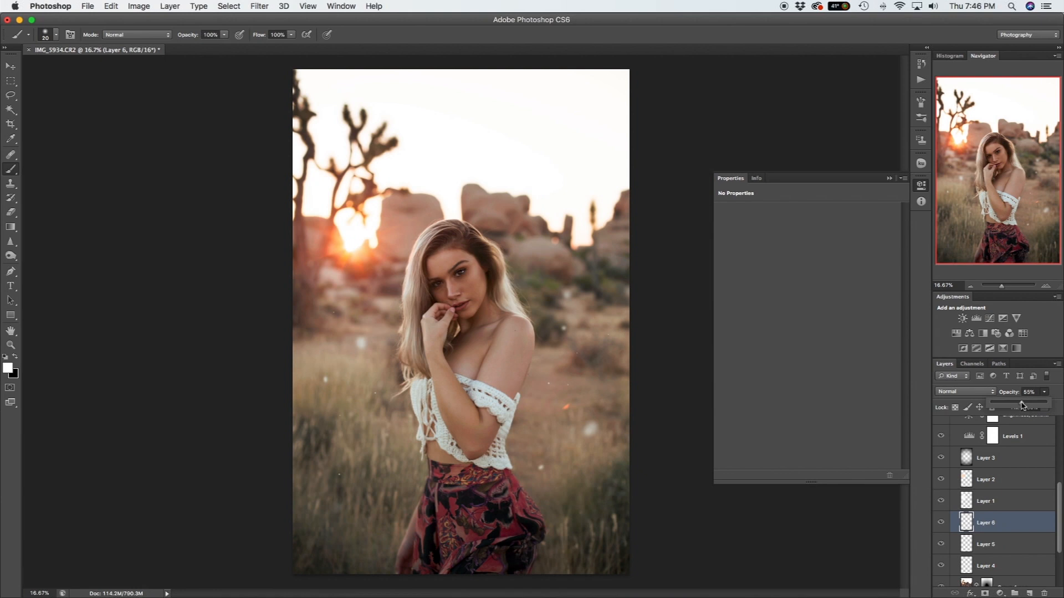
{"action": "left_click_drag", "start_coordinate": [1018, 405], "coordinate": [1012, 406]}
{"action": "left_click", "coordinate": [940, 566]}
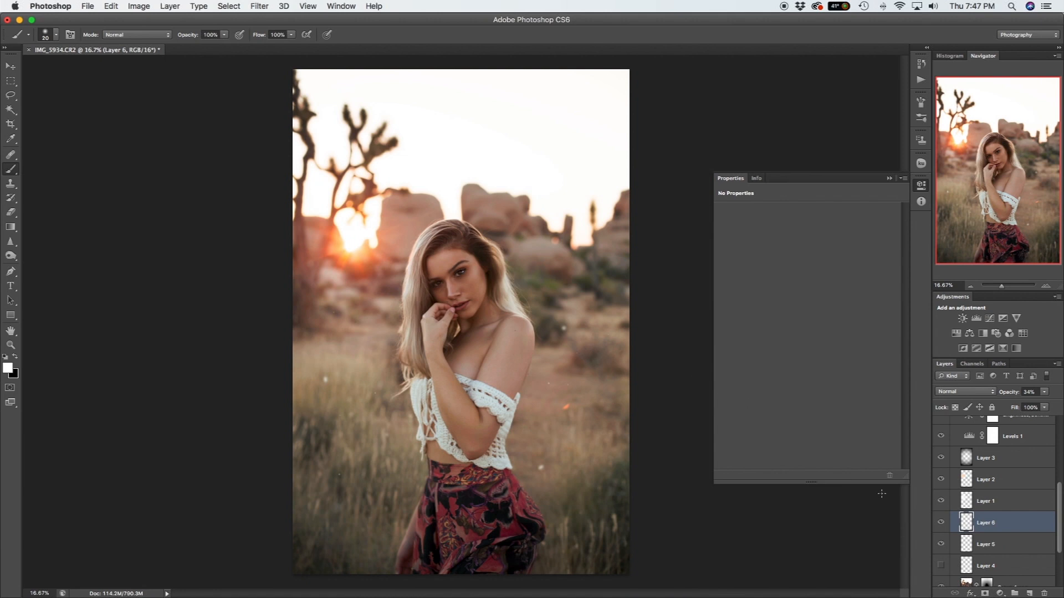
Add a Warming Filter (85) Photo Filter above Layer 6 with Preserve Luminosity off, and clip it to Layer 6.
{"action": "left_click", "coordinate": [1000, 592]}
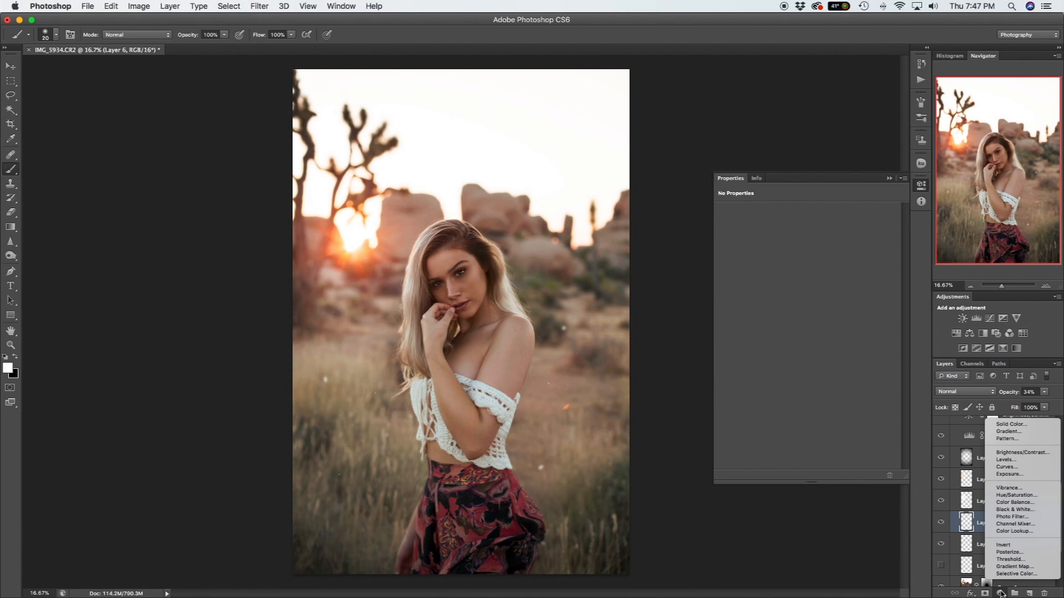
{"action": "left_click", "coordinate": [1021, 516]}
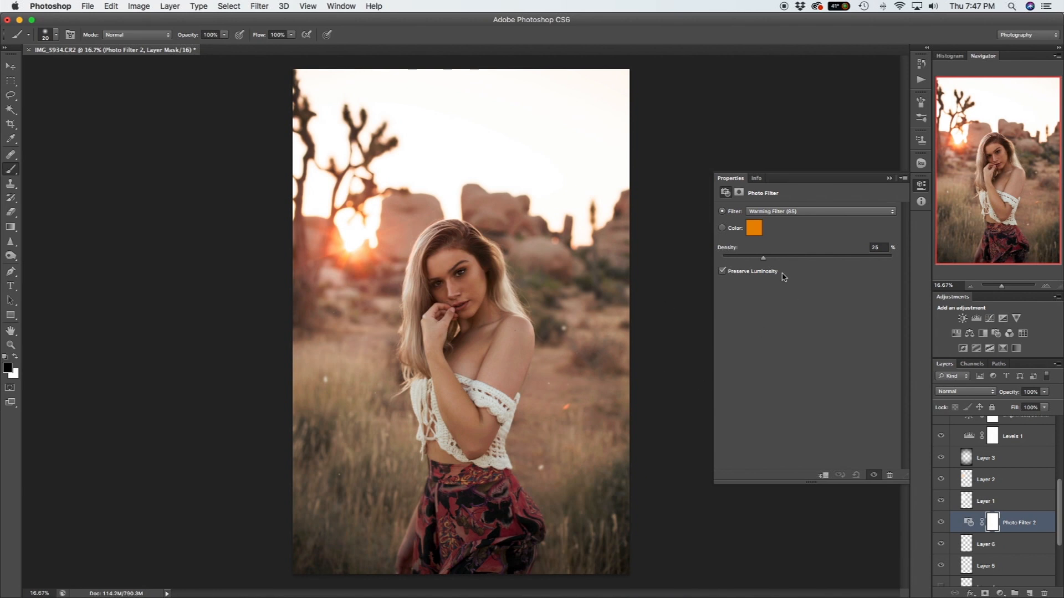
{"action": "left_click", "coordinate": [722, 271]}
{"action": "right_click", "coordinate": [1027, 524]}
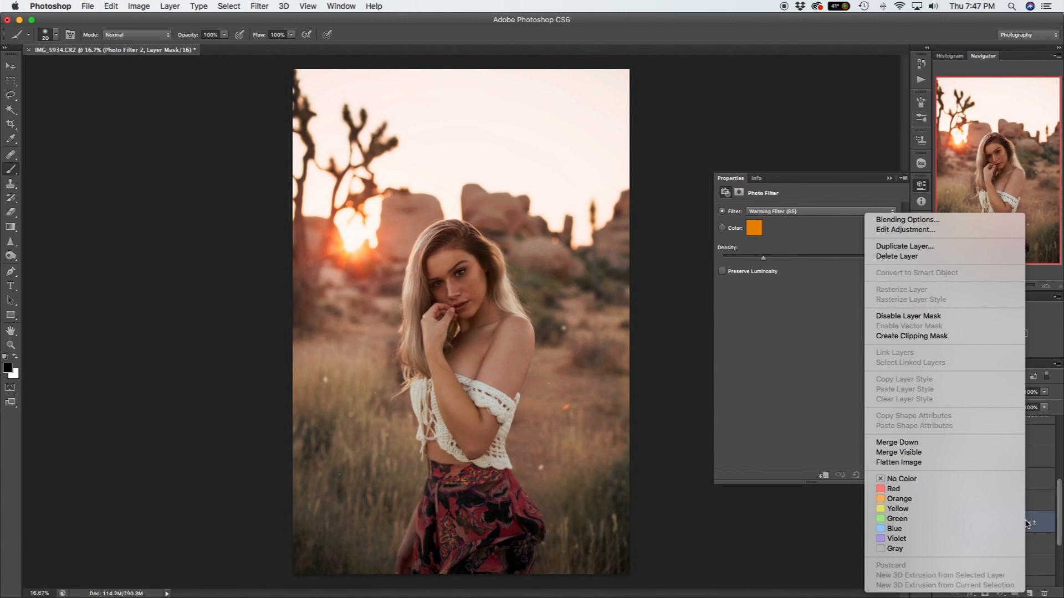
{"action": "left_click", "coordinate": [936, 336]}
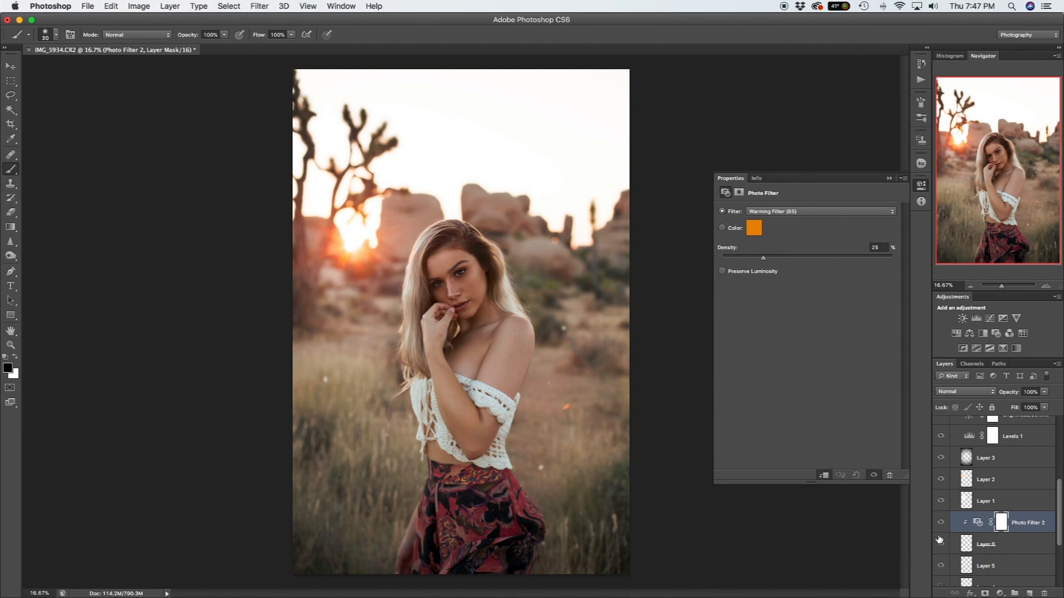
Try moving Layer 6 above the Photo Filter, hide and show it to check the effect, and undo the move.
{"action": "left_click_drag", "start_coordinate": [940, 523], "coordinate": [1019, 453]}
{"action": "left_click", "coordinate": [940, 437]}
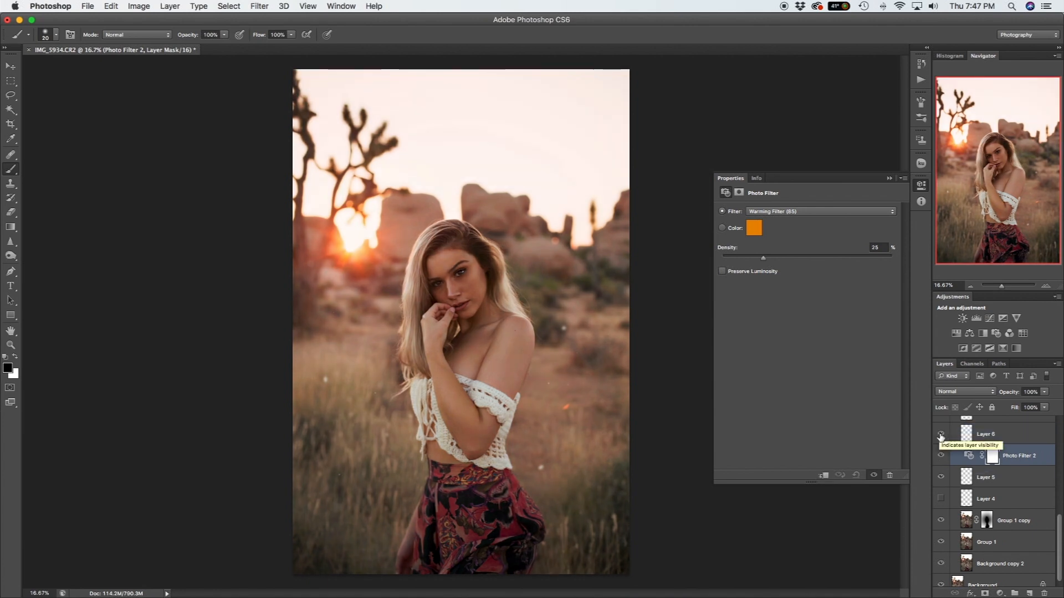
{"action": "left_click", "coordinate": [940, 435]}
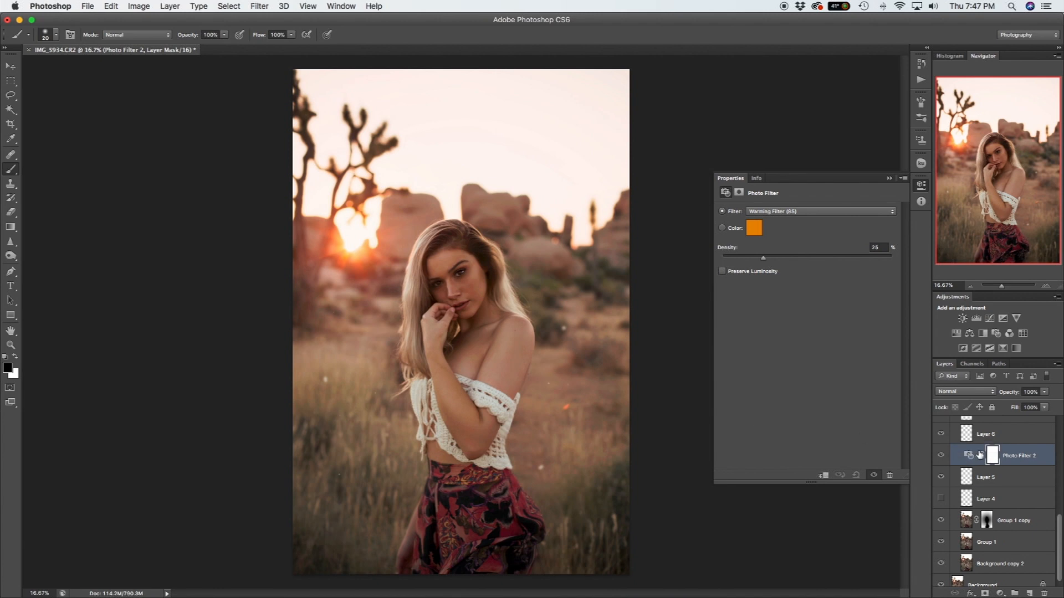
{"action": "key", "text": "super+z"}
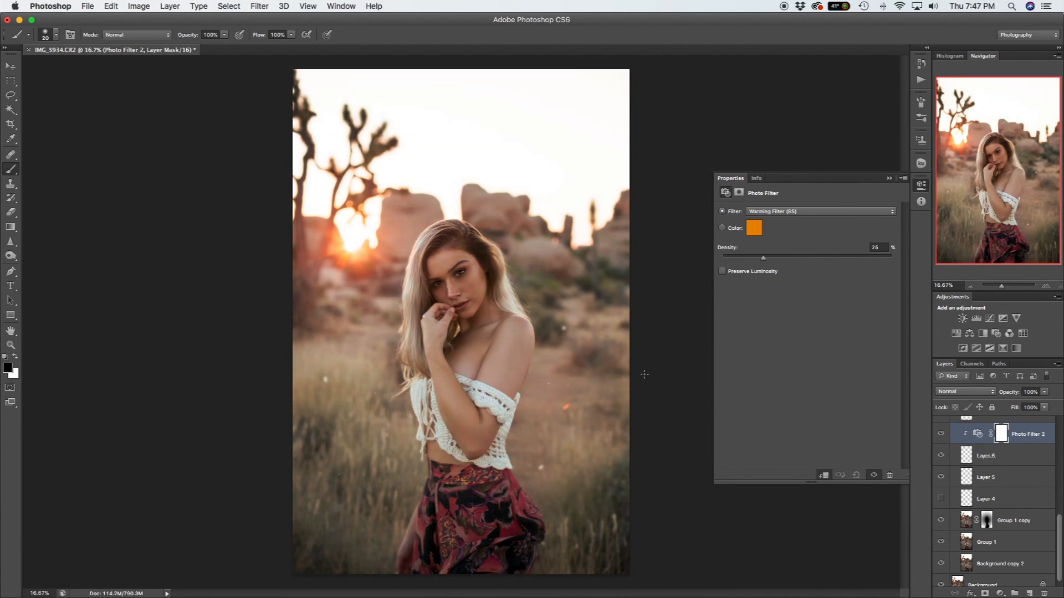
Set Photo Filter 2's density to 64% and place a copy of it above Layer 5, clipped to that layer.
{"action": "left_click_drag", "start_coordinate": [763, 258], "coordinate": [826, 259]}
{"action": "left_click_drag", "start_coordinate": [1026, 438], "coordinate": [1013, 477]}
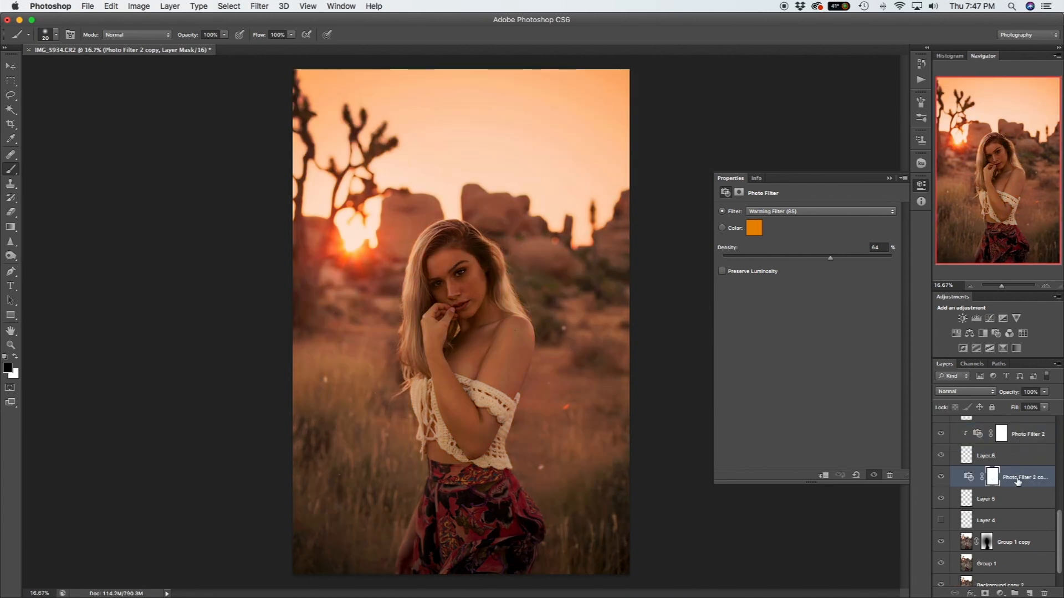
{"action": "right_click", "coordinate": [1015, 478]}
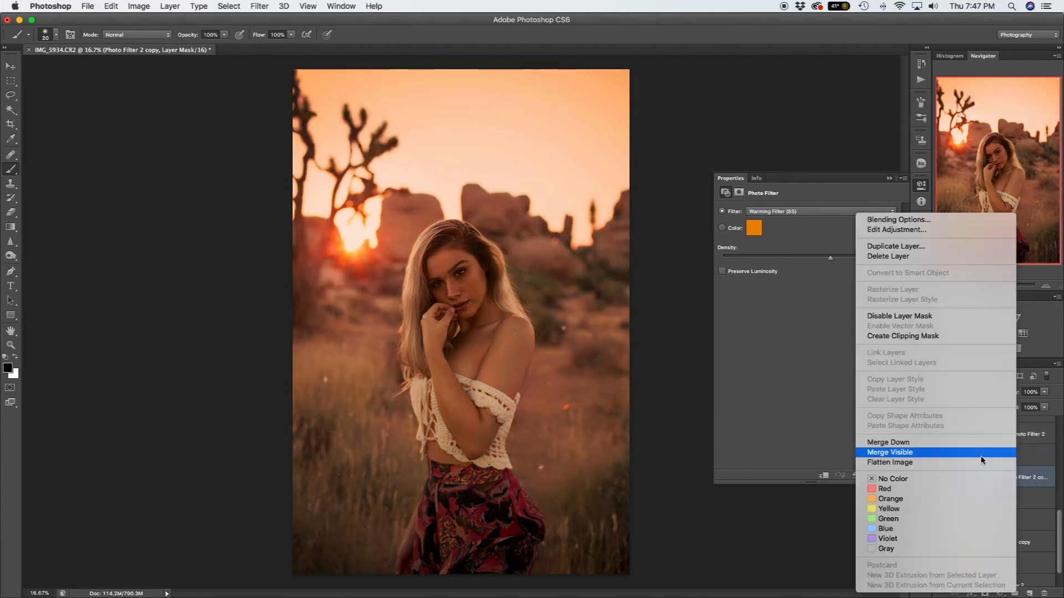
{"action": "left_click", "coordinate": [924, 336]}
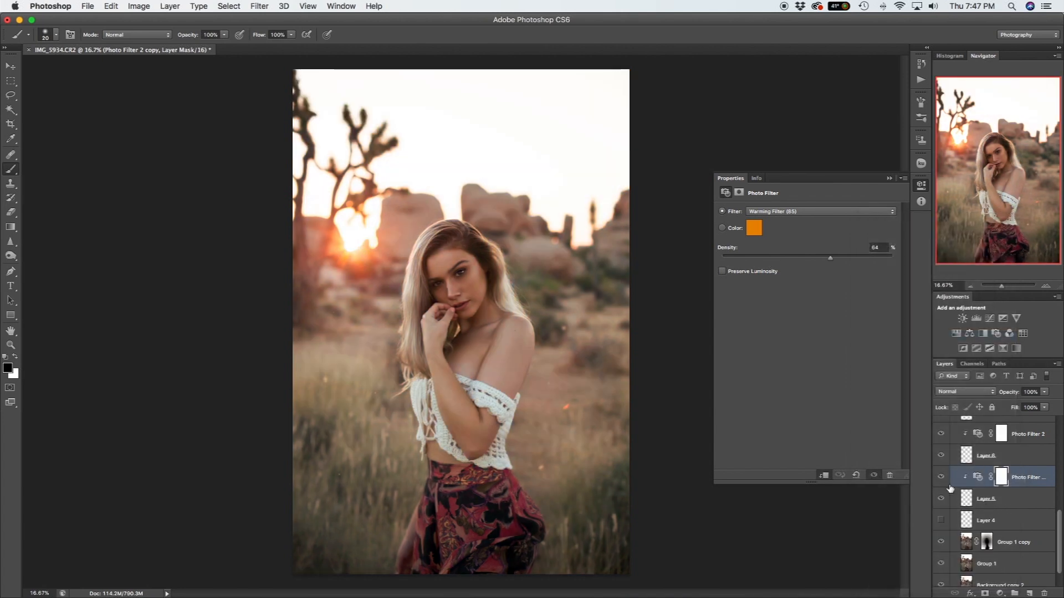
Reduce the density of the copied Photo Filter above Layer 5 to 34%.
{"action": "left_click", "coordinate": [979, 478]}
{"action": "left_click_drag", "start_coordinate": [788, 259], "coordinate": [777, 261]}
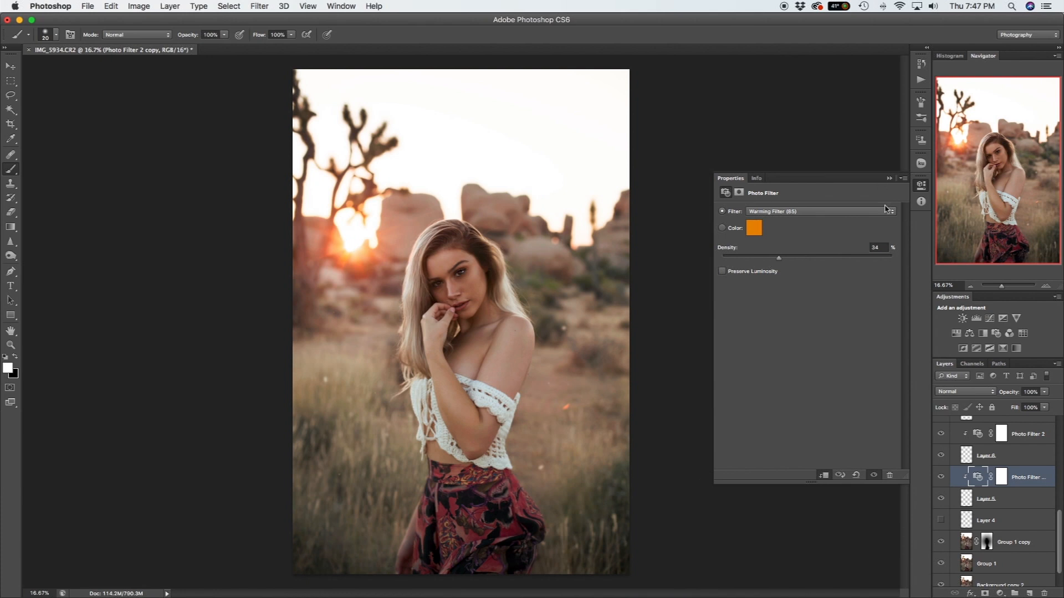
{"action": "left_click", "coordinate": [889, 177]}
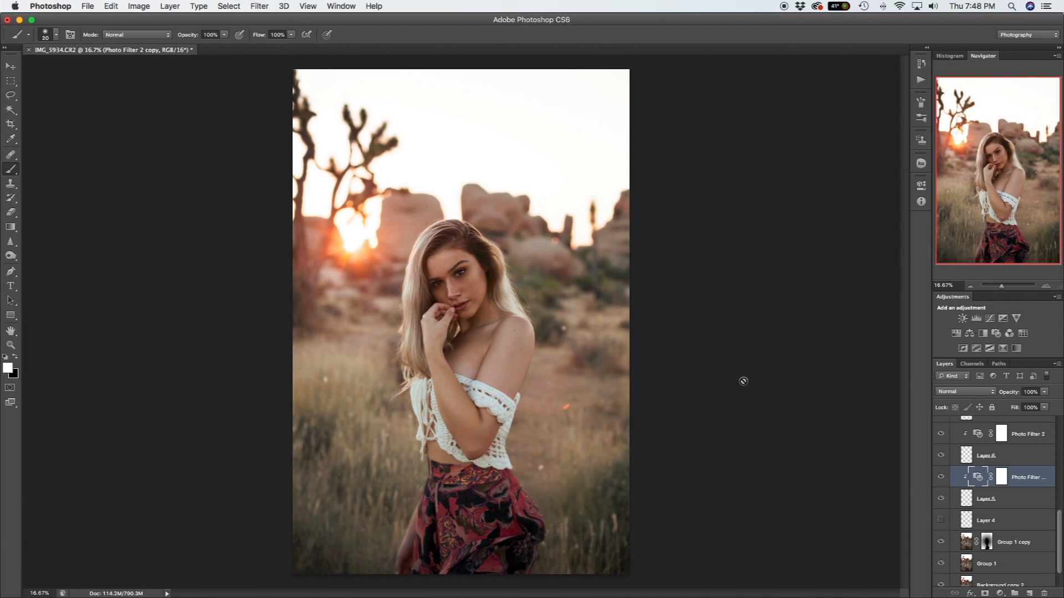
Review Photo Filter 1's settings in Group 2, compare the image with and without it, and leave it hidden.
{"action": "scroll", "coordinate": [994, 467], "scroll_direction": "up", "scroll_amount": 5}
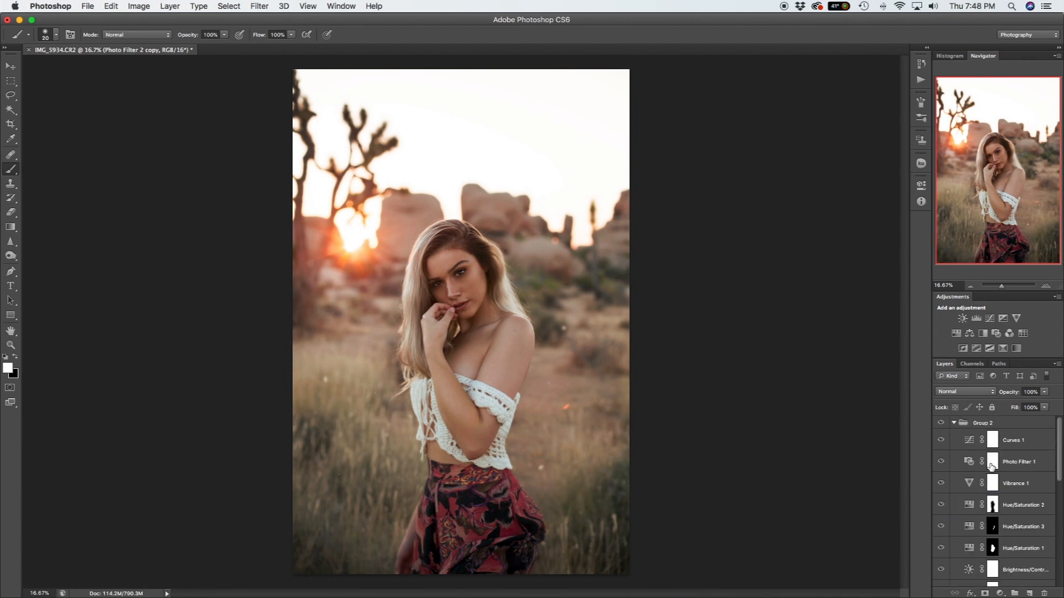
{"action": "double_click", "coordinate": [969, 462]}
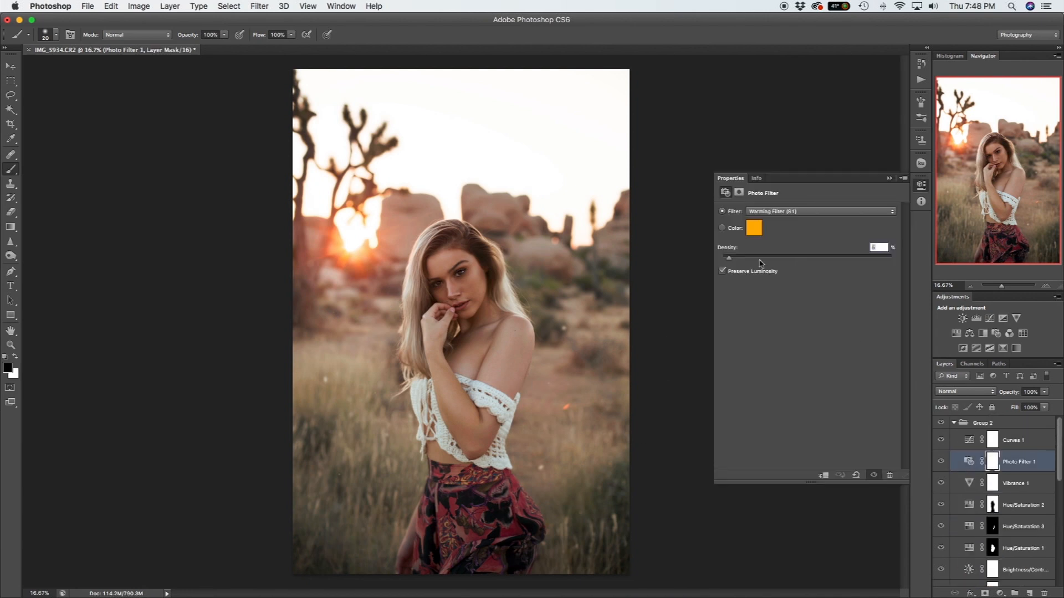
{"action": "left_click", "coordinate": [941, 462]}
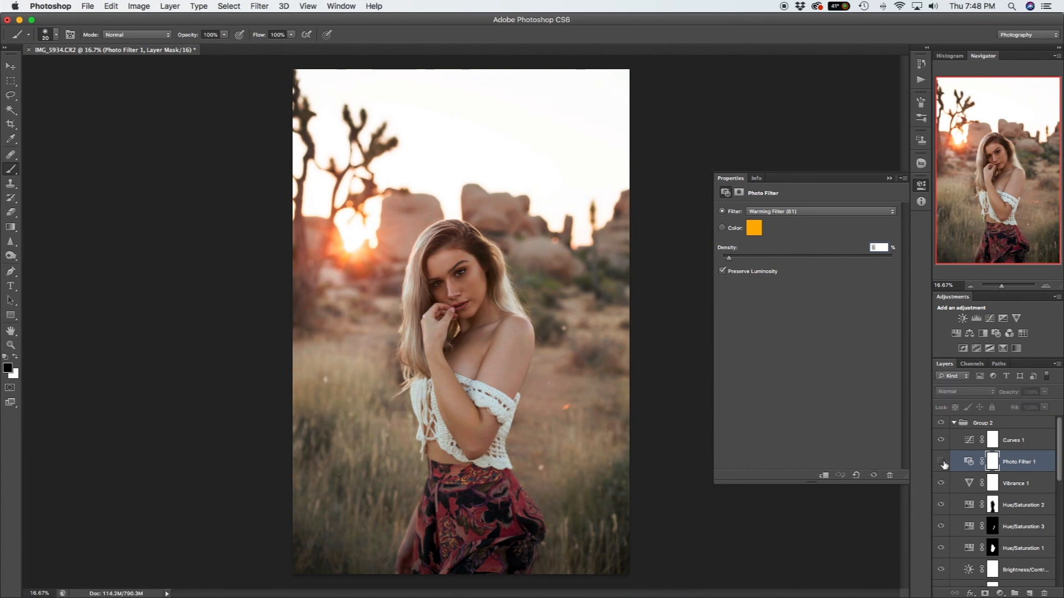
{"action": "left_click", "coordinate": [942, 462]}
{"action": "left_click", "coordinate": [941, 462]}
{"action": "left_click", "coordinate": [889, 179]}
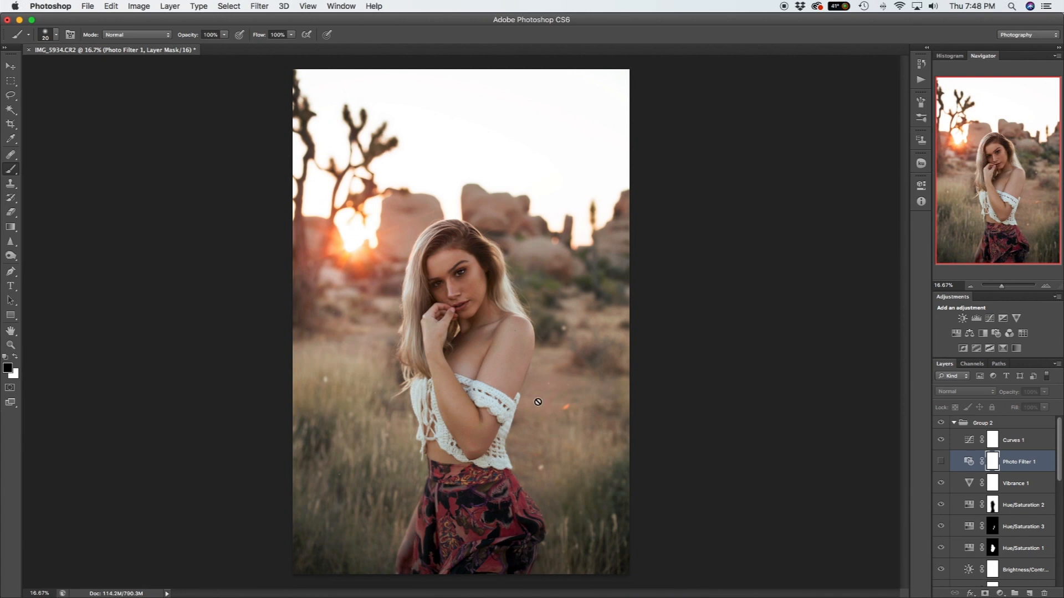
Save the retouched image and switch to Lightroom.
{"action": "left_click", "coordinate": [86, 5]}
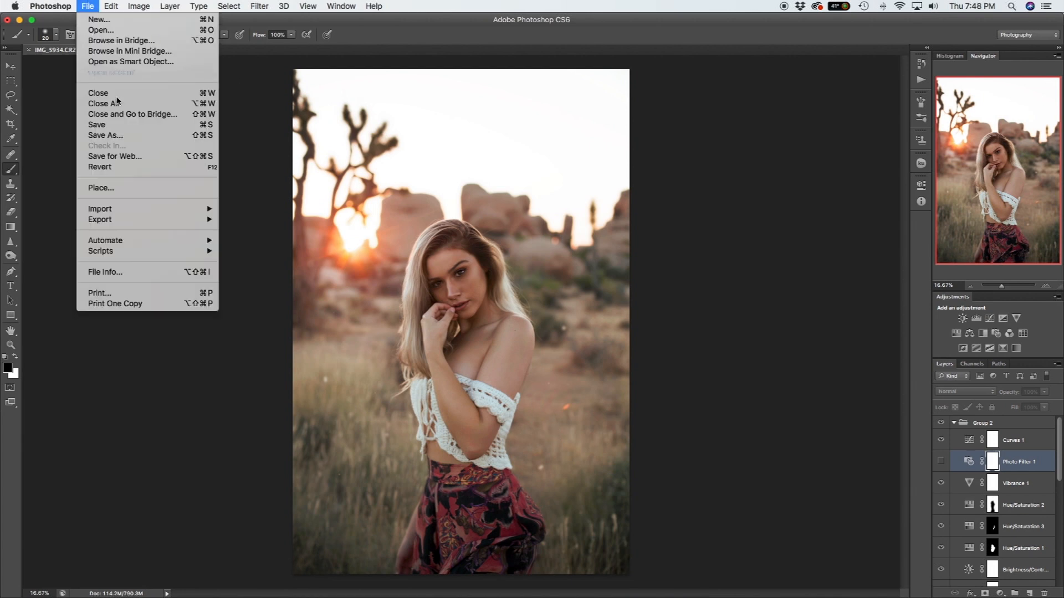
{"action": "left_click", "coordinate": [132, 127]}
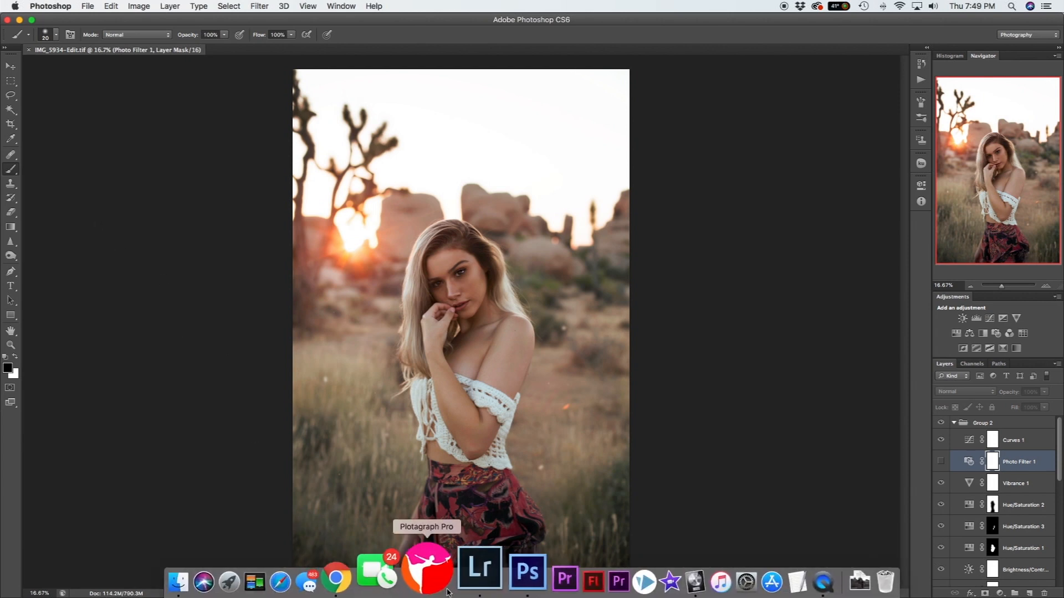
{"action": "left_click", "coordinate": [482, 570]}
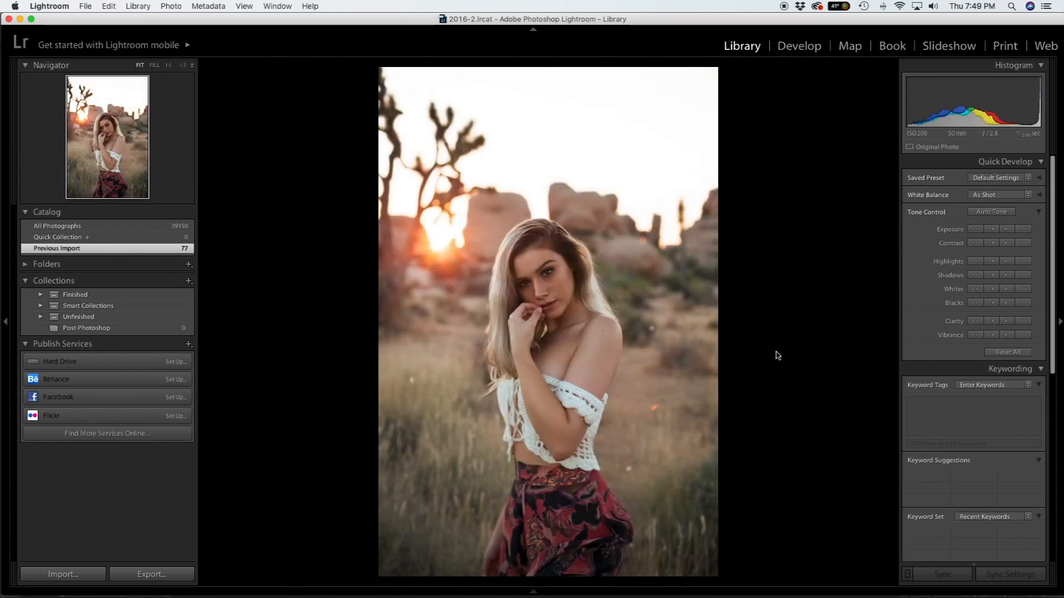
Compare the retouched photo with the original by alternating between the last two photos in the previous import.
{"action": "mouse_move", "coordinate": [585, 593]}
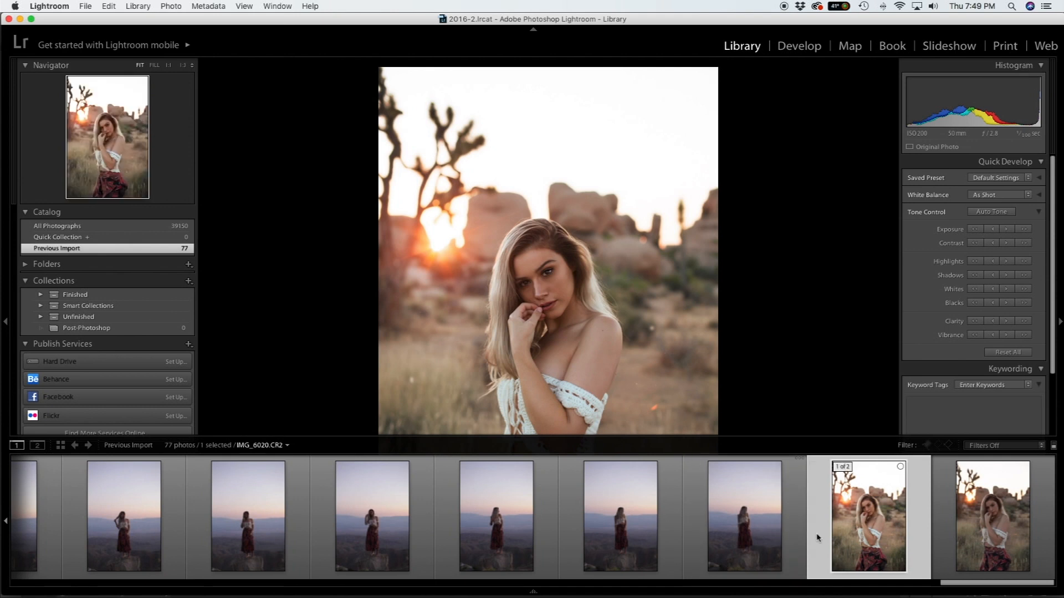
{"action": "left_click", "coordinate": [980, 527]}
{"action": "key", "text": "Left"}
{"action": "key", "text": "Right"}
{"action": "key", "text": "Left"}
{"action": "key", "text": "Right"}
{"action": "key", "text": "Left"}
{"action": "key", "text": "Right"}
{"action": "key", "text": "Left"}
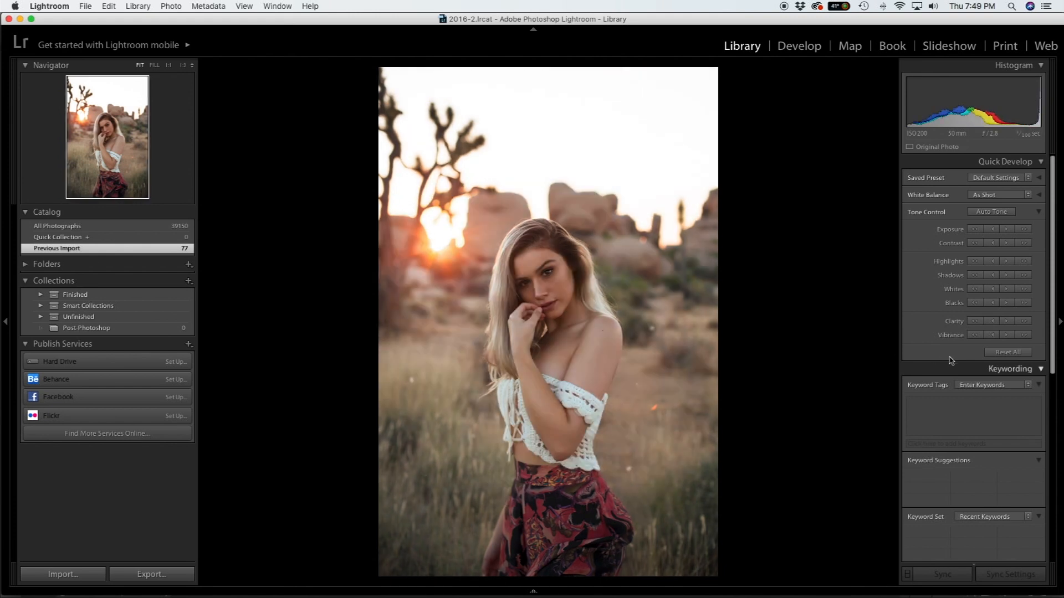
Open the retouched photo for developing and set Whites to +39 and Blacks to -22.
{"action": "left_click", "coordinate": [796, 45]}
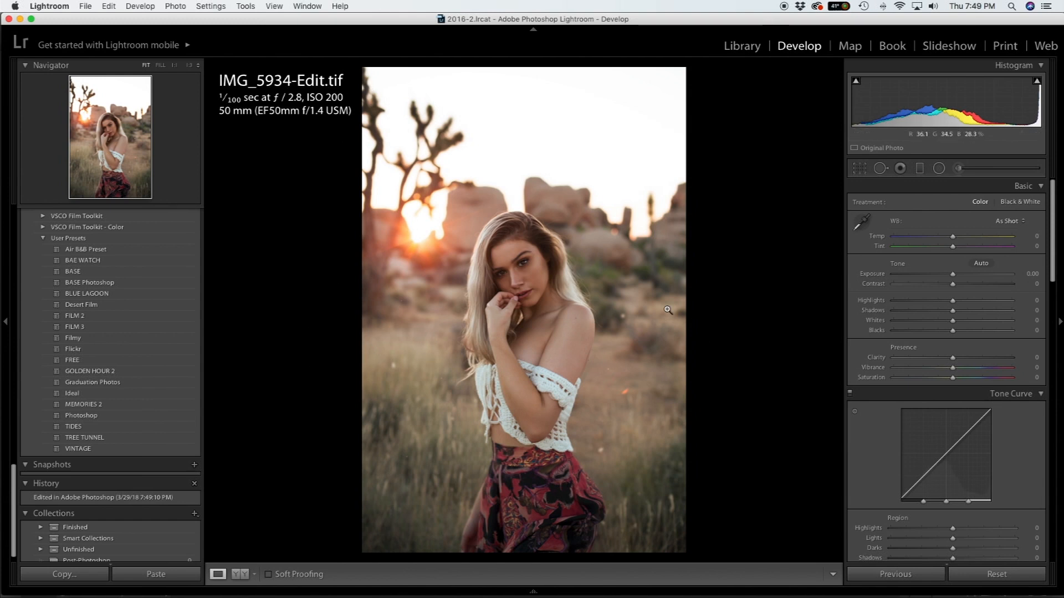
{"action": "key", "text": "Down"}
{"action": "key", "text": "Down"}
{"action": "left_click_drag", "start_coordinate": [953, 302], "coordinate": [983, 323]}
{"action": "left_click_drag", "start_coordinate": [986, 326], "coordinate": [940, 338]}
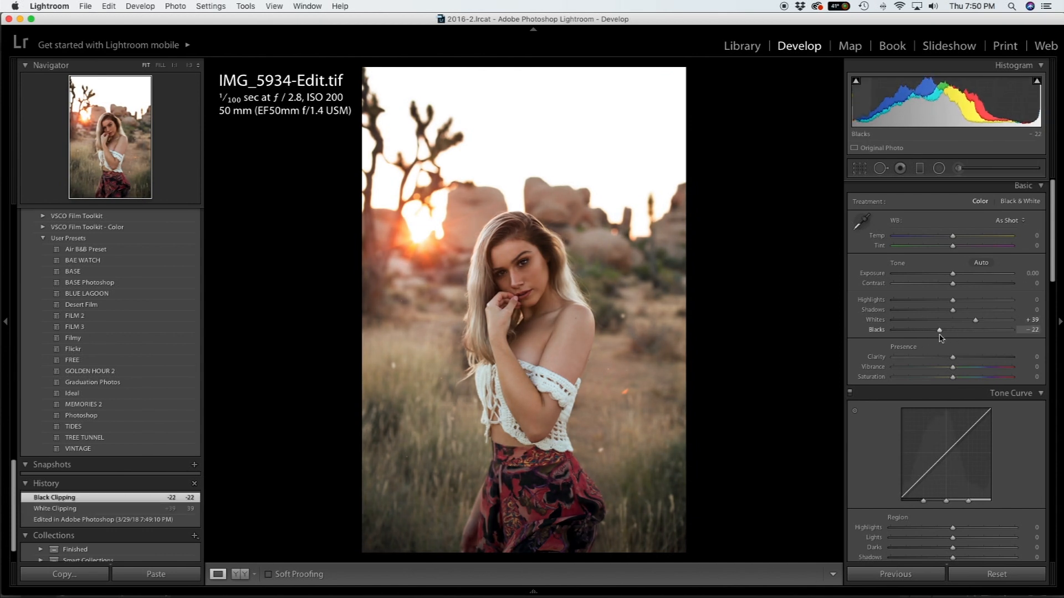
Set the photo's Contrast to +13 and Clarity to +10.
{"action": "scroll", "coordinate": [953, 310], "scroll_direction": "down", "scroll_amount": 1}
{"action": "left_click_drag", "start_coordinate": [952, 277], "coordinate": [959, 310]}
{"action": "scroll", "coordinate": [962, 293], "scroll_direction": "down", "scroll_amount": 3}
{"action": "scroll", "coordinate": [953, 302], "scroll_direction": "down", "scroll_amount": 4}
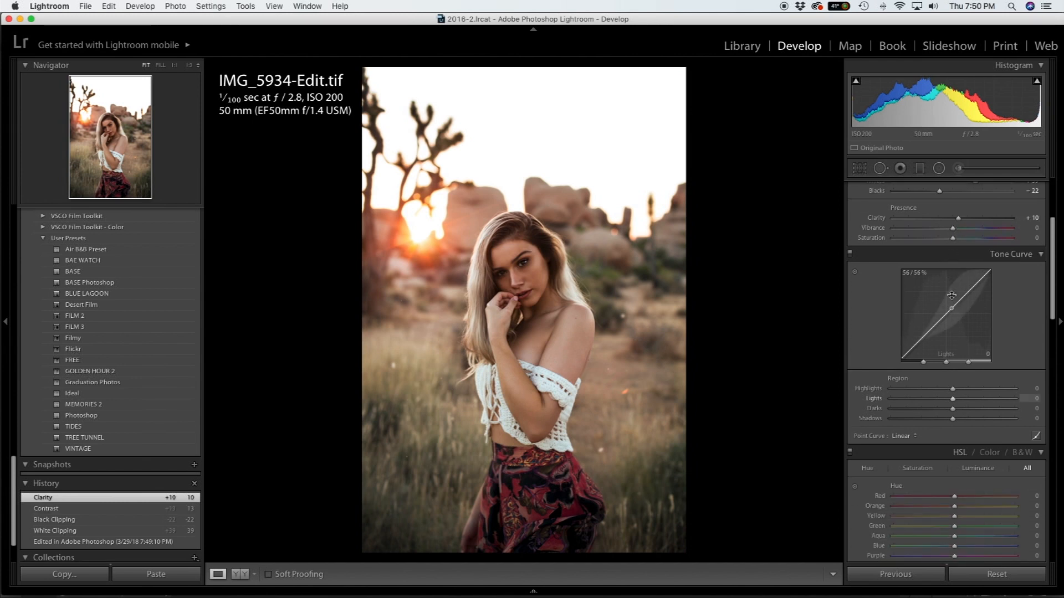
Sharpen the photo with an amount of 34 and masking of 39.
{"action": "scroll", "coordinate": [952, 295], "scroll_direction": "down", "scroll_amount": 7}
{"action": "scroll", "coordinate": [961, 341], "scroll_direction": "down", "scroll_amount": 5}
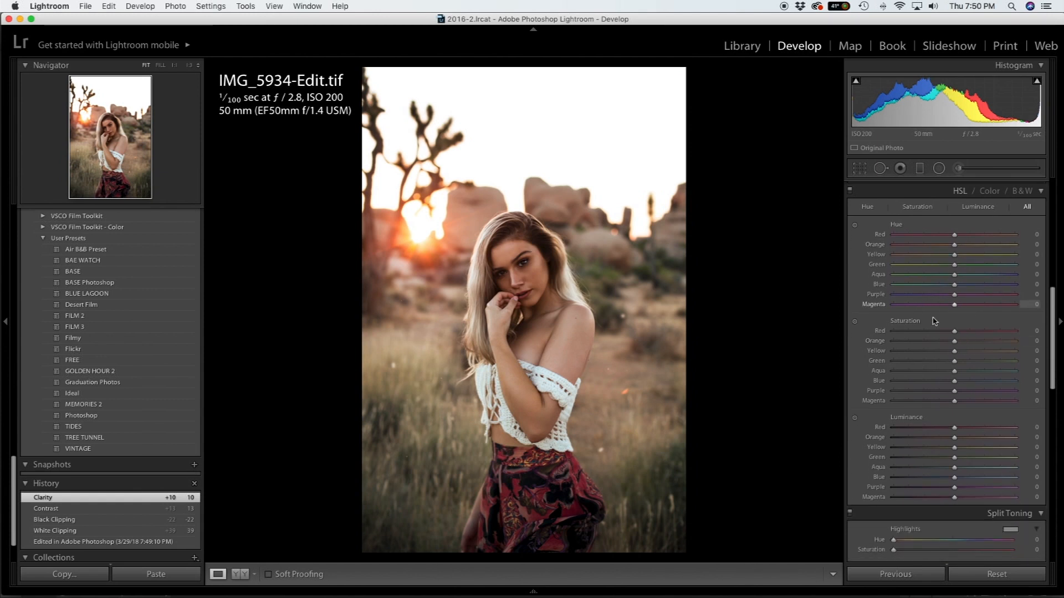
{"action": "scroll", "coordinate": [937, 329], "scroll_direction": "down", "scroll_amount": 4}
{"action": "scroll", "coordinate": [942, 335], "scroll_direction": "down", "scroll_amount": 3}
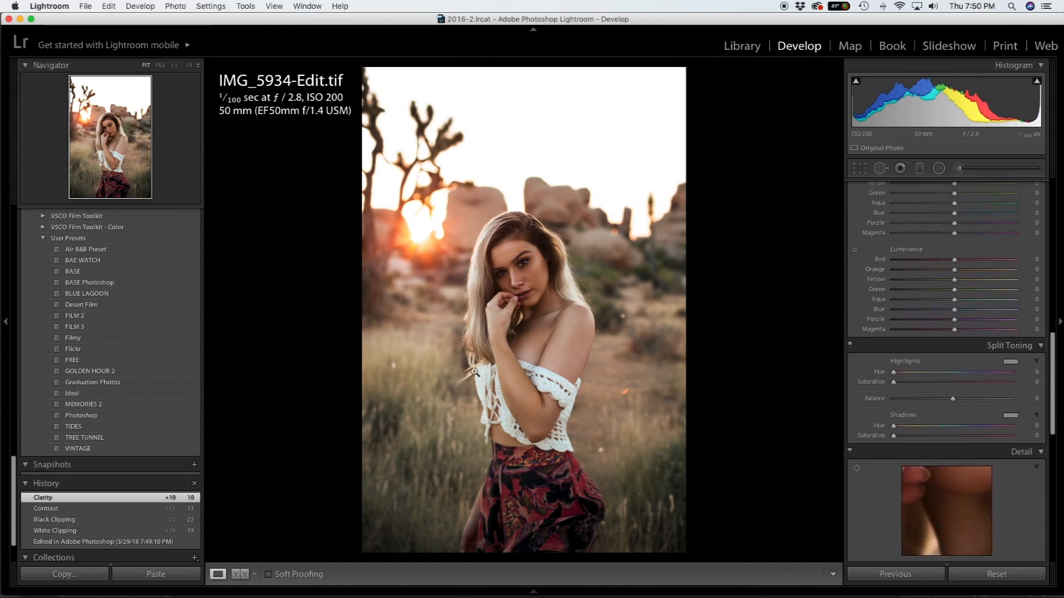
{"action": "scroll", "coordinate": [917, 411], "scroll_direction": "down", "scroll_amount": 1}
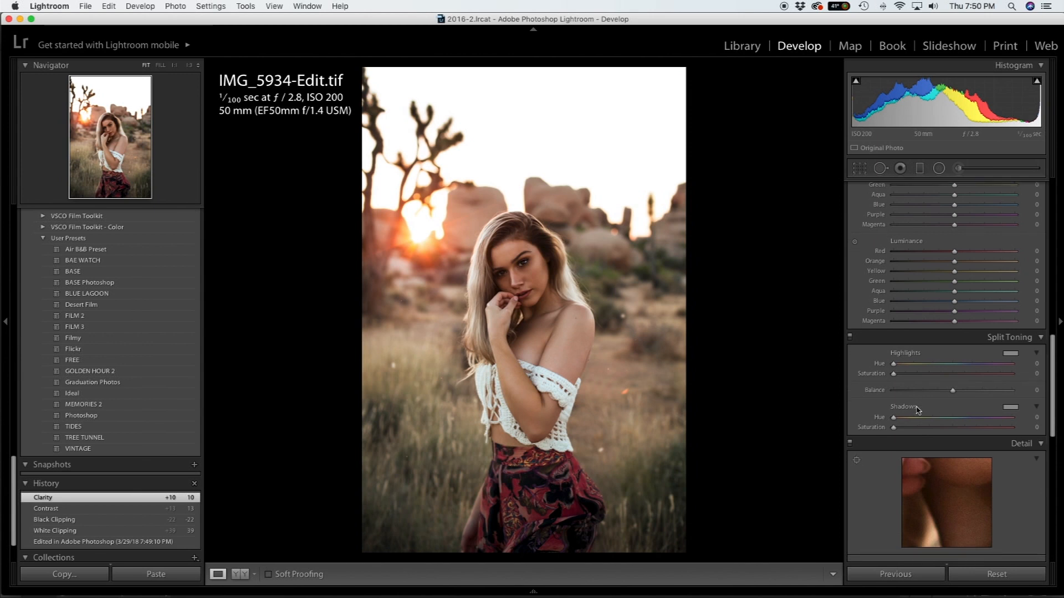
{"action": "scroll", "coordinate": [917, 410], "scroll_direction": "up", "scroll_amount": 1}
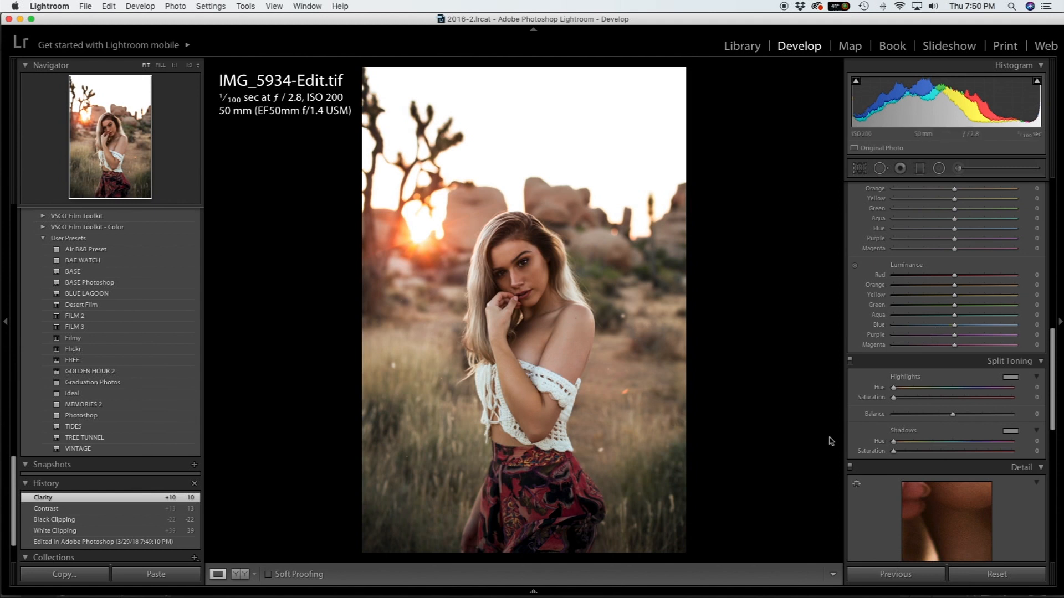
{"action": "scroll", "coordinate": [893, 452], "scroll_direction": "down", "scroll_amount": 7}
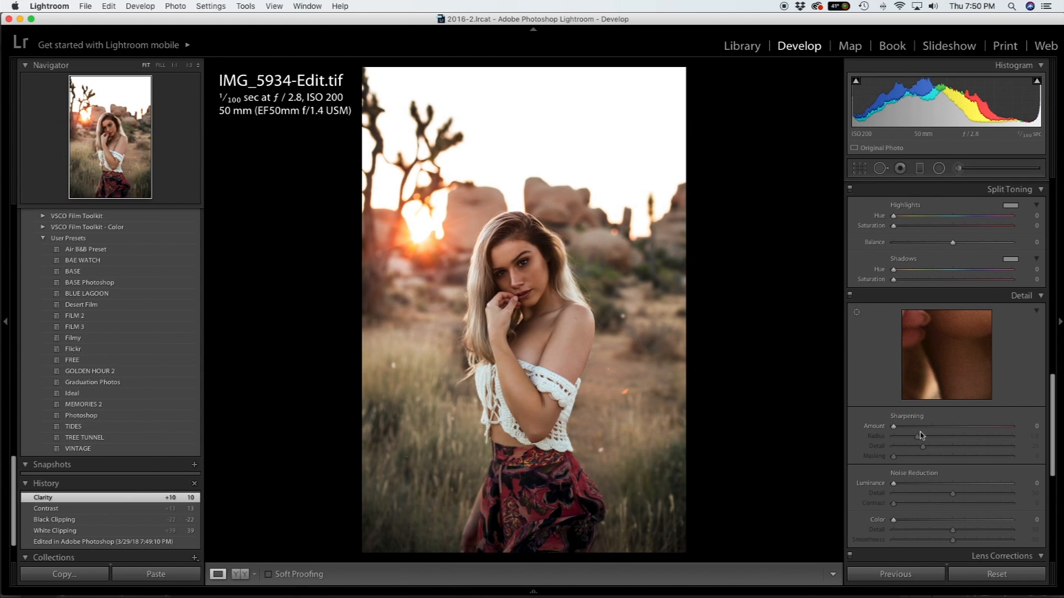
{"action": "left_click", "coordinate": [927, 426]}
{"action": "left_click", "coordinate": [937, 426]}
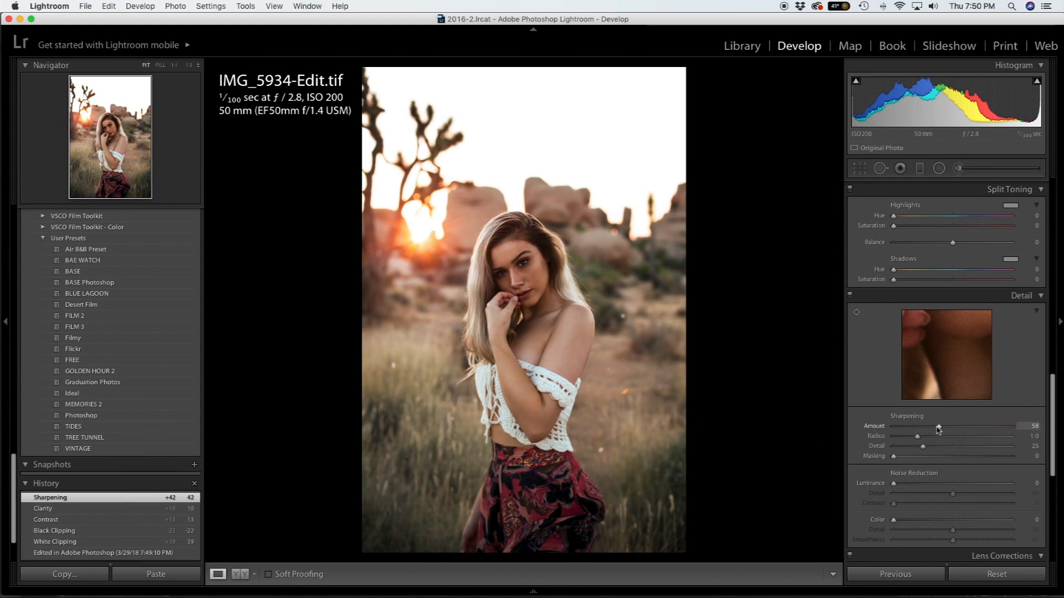
{"action": "left_click_drag", "start_coordinate": [934, 434], "coordinate": [941, 457]}
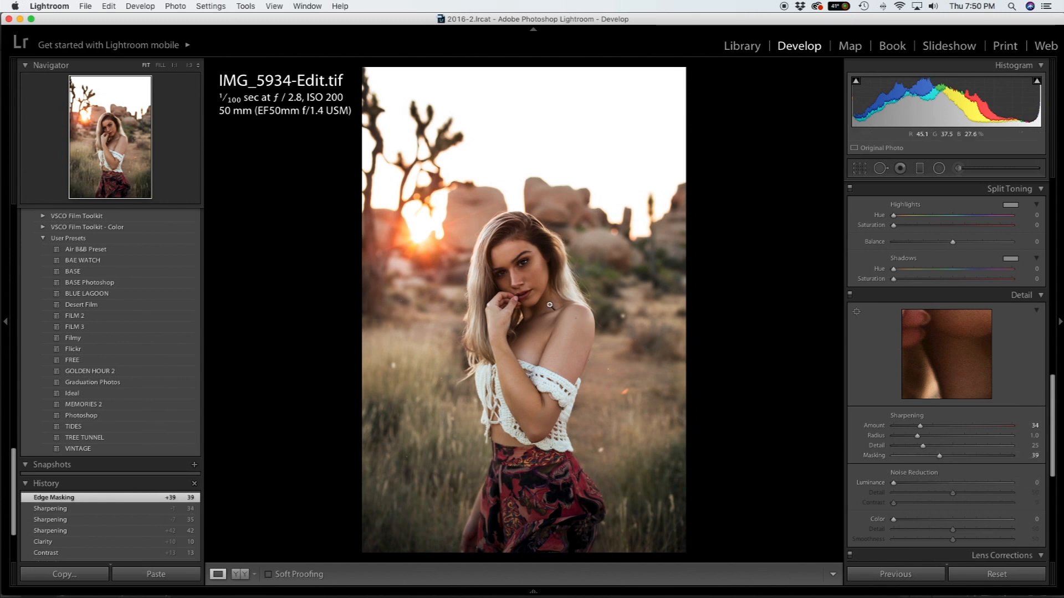
Inspect the sharpening on the hair and face up close, and set the sharpening masking to 34.
{"action": "left_click", "coordinate": [480, 234]}
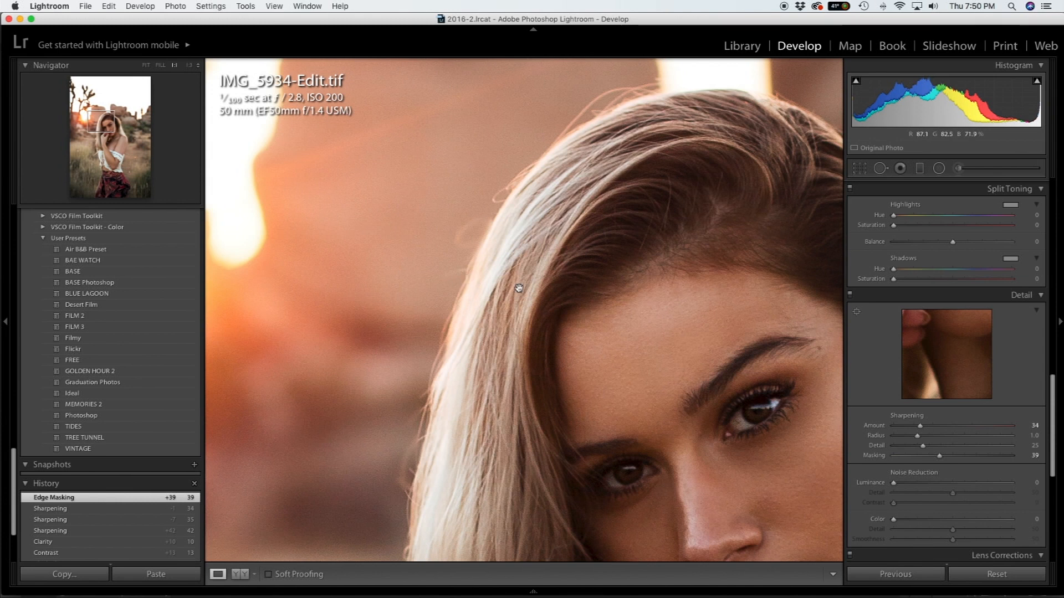
{"action": "left_click", "coordinate": [559, 316]}
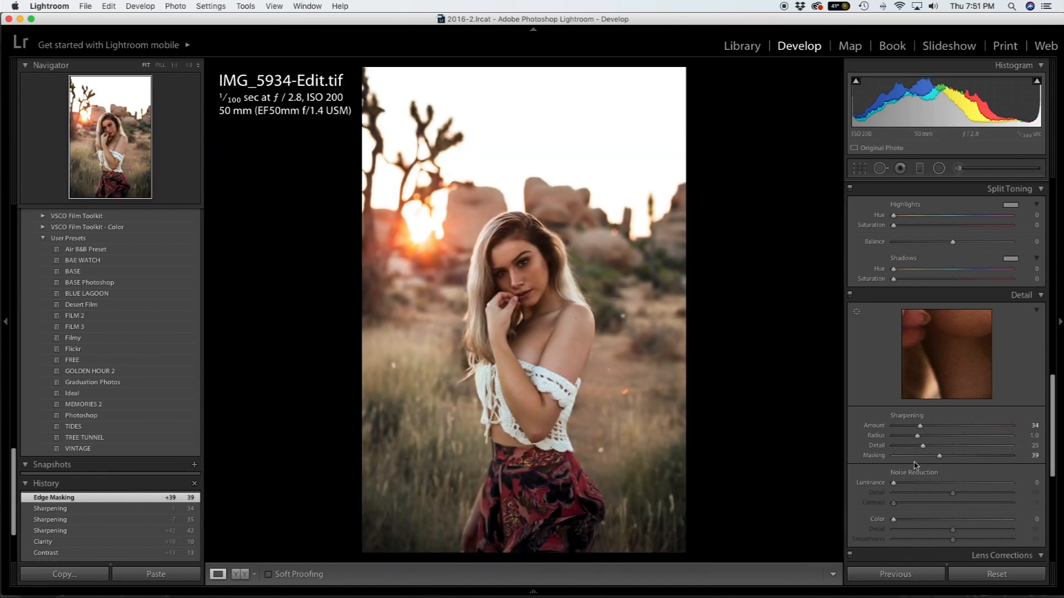
{"action": "left_click_drag", "start_coordinate": [945, 457], "coordinate": [953, 456]}
Add film grain to the photo with an amount of 13.
{"action": "scroll", "coordinate": [940, 461], "scroll_direction": "down", "scroll_amount": 12}
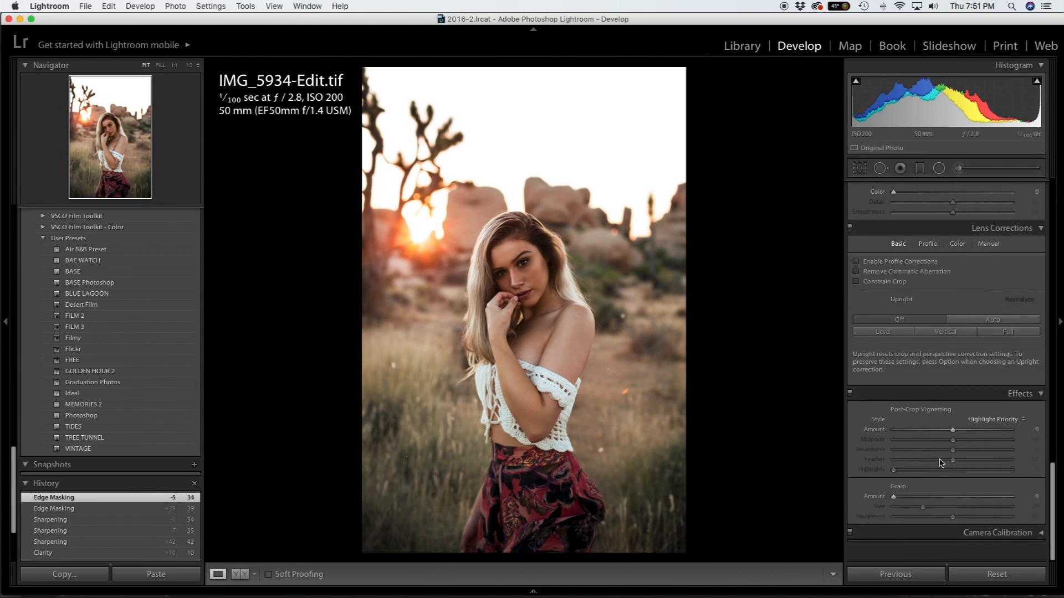
{"action": "mouse_move", "coordinate": [902, 510]}
{"action": "left_mouse_down"}
{"action": "mouse_move", "coordinate": [921, 513]}
{"action": "mouse_move", "coordinate": [911, 513]}
{"action": "left_mouse_up"}
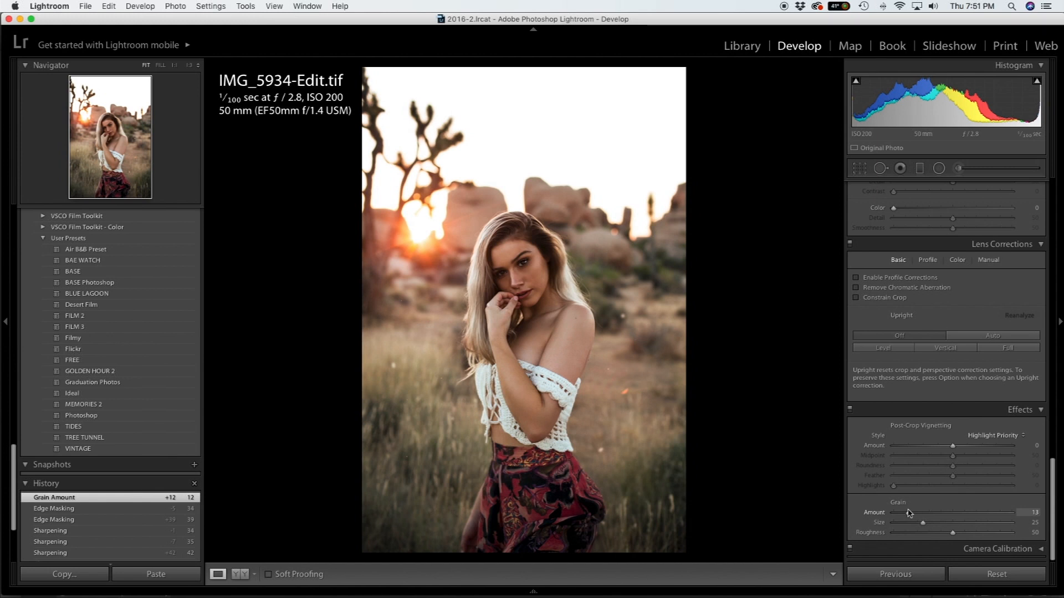
{"action": "left_click_drag", "start_coordinate": [909, 513], "coordinate": [909, 513]}
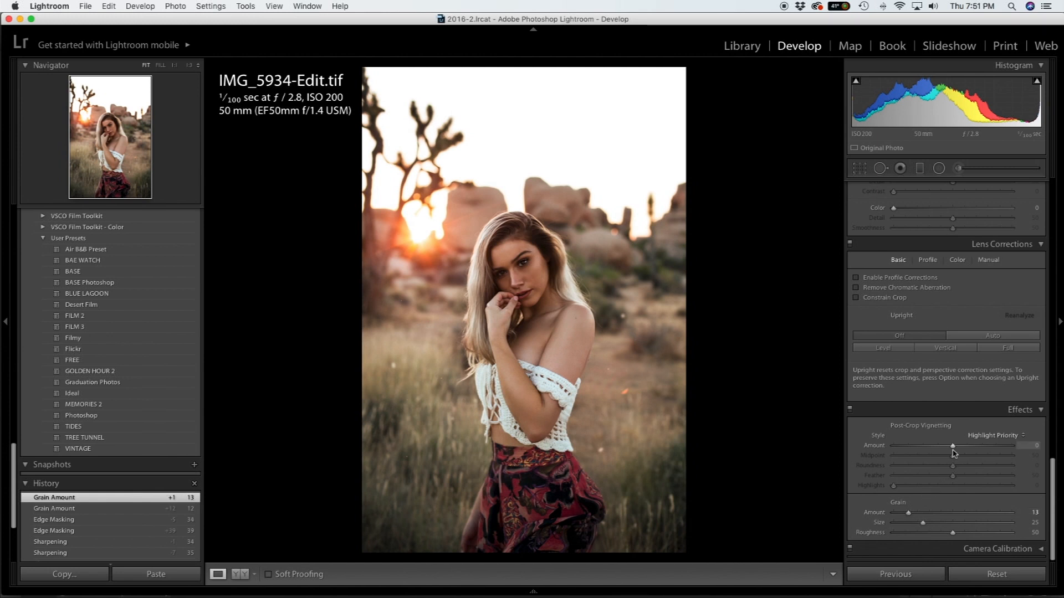
Try adjusting the post-crop vignetting amount.
{"action": "scroll", "coordinate": [952, 449], "scroll_direction": "up", "scroll_amount": 1}
{"action": "scroll", "coordinate": [953, 449], "scroll_direction": "up", "scroll_amount": 3}
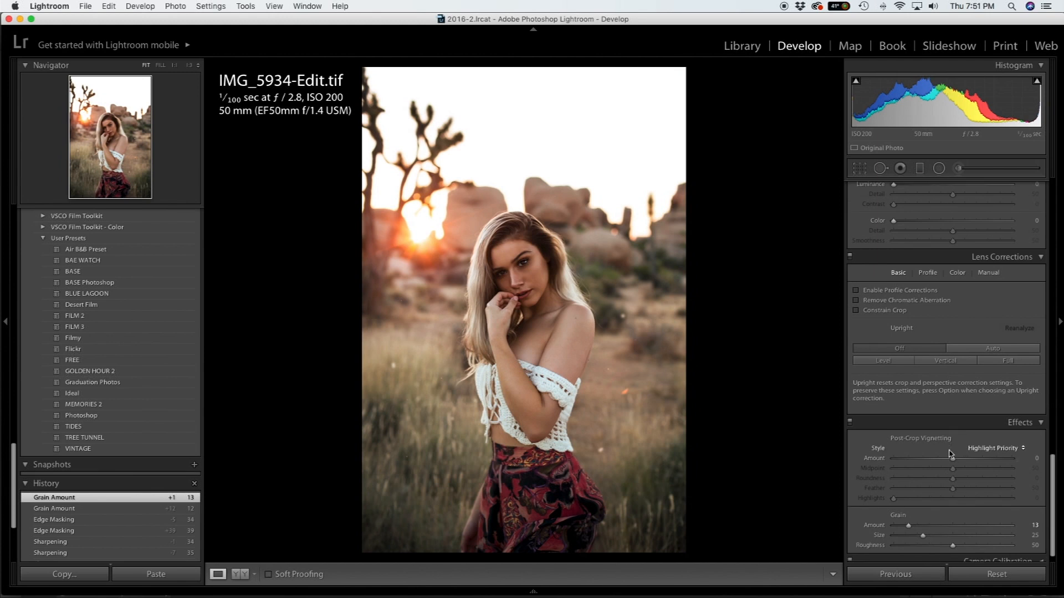
{"action": "mouse_move", "coordinate": [953, 484]}
{"action": "left_mouse_down"}
{"action": "mouse_move", "coordinate": [917, 489]}
{"action": "mouse_move", "coordinate": [953, 490]}
{"action": "left_mouse_up"}
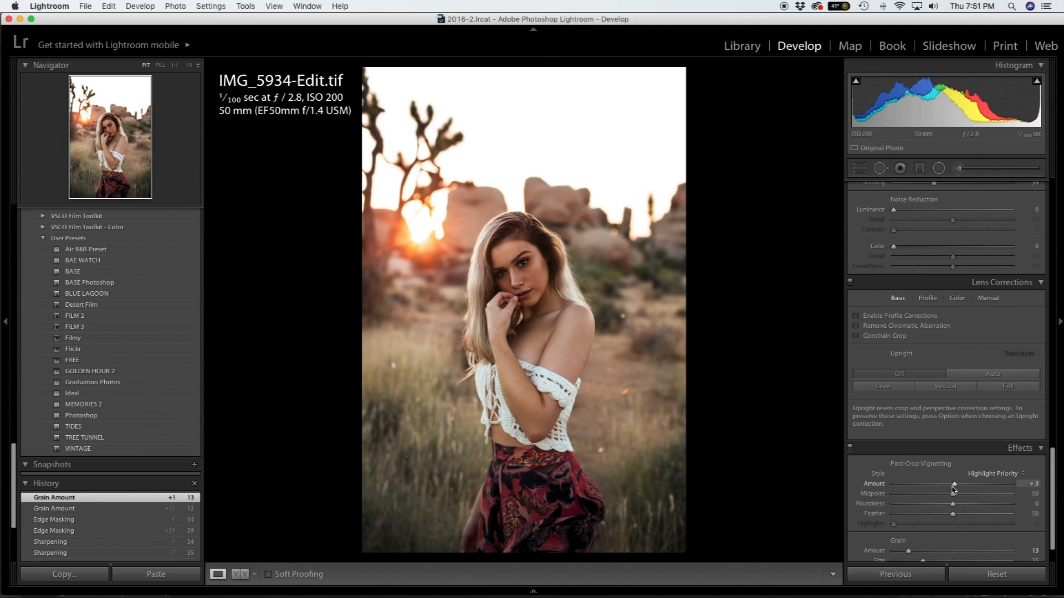
{"action": "scroll", "coordinate": [943, 478], "scroll_direction": "up", "scroll_amount": 5}
{"action": "scroll", "coordinate": [943, 478], "scroll_direction": "up", "scroll_amount": 5}
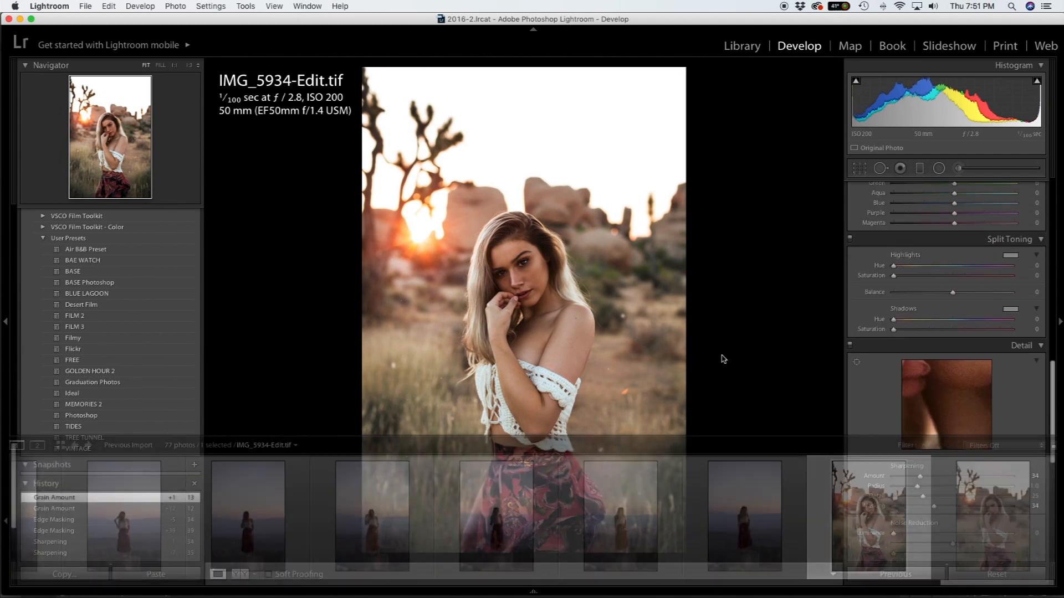
Draw a tall elliptical Radial Filter around the woman and centre it on her upper chest.
{"action": "left_click", "coordinate": [939, 169]}
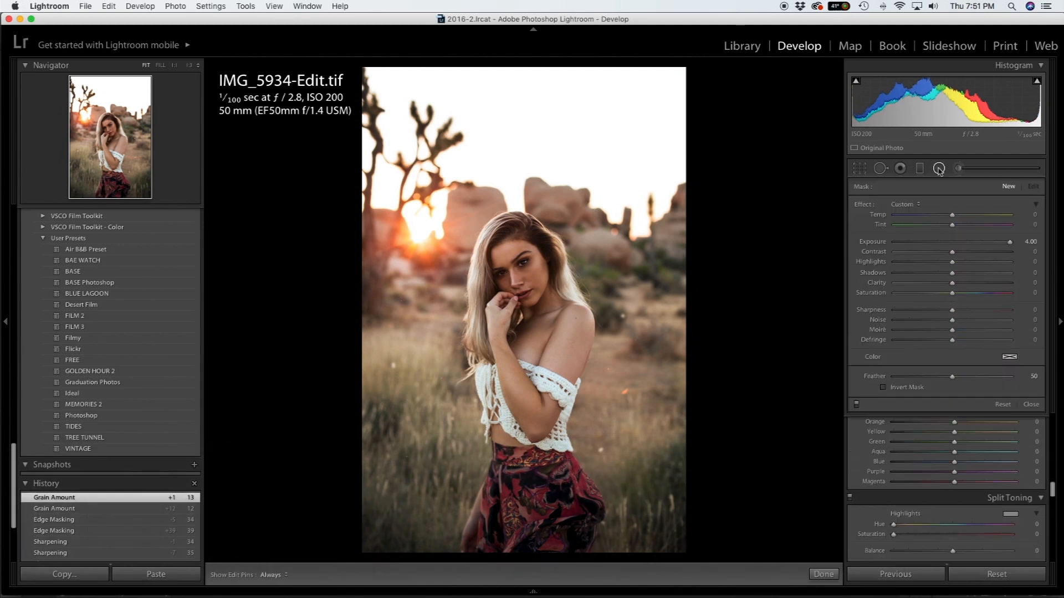
{"action": "mouse_move", "coordinate": [513, 286]}
{"action": "left_mouse_down"}
{"action": "mouse_move", "coordinate": [621, 440]}
{"action": "mouse_move", "coordinate": [620, 505]}
{"action": "left_mouse_up"}
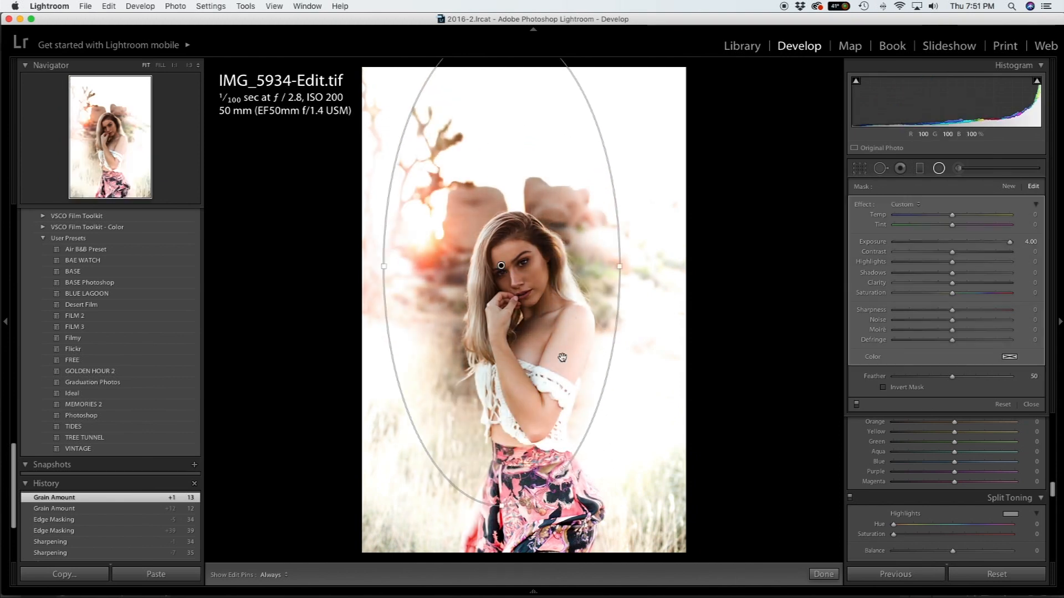
{"action": "left_click_drag", "start_coordinate": [508, 269], "coordinate": [529, 341]}
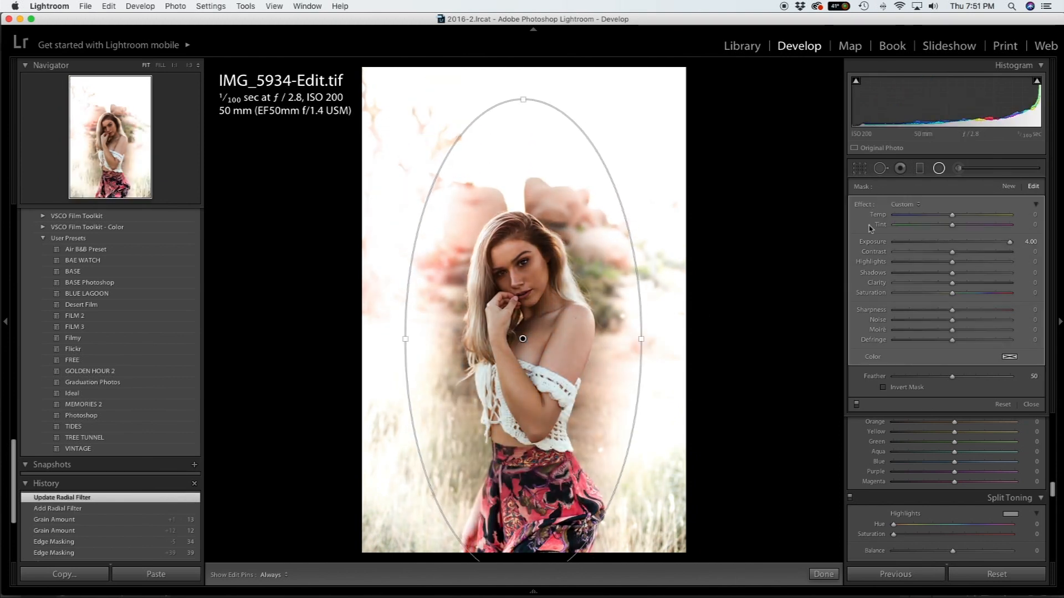
Reset the radial filter's effect settings, and set its Highlights to -100, Shadows to -25 and Clarity to -18.
{"action": "double_click", "coordinate": [863, 205]}
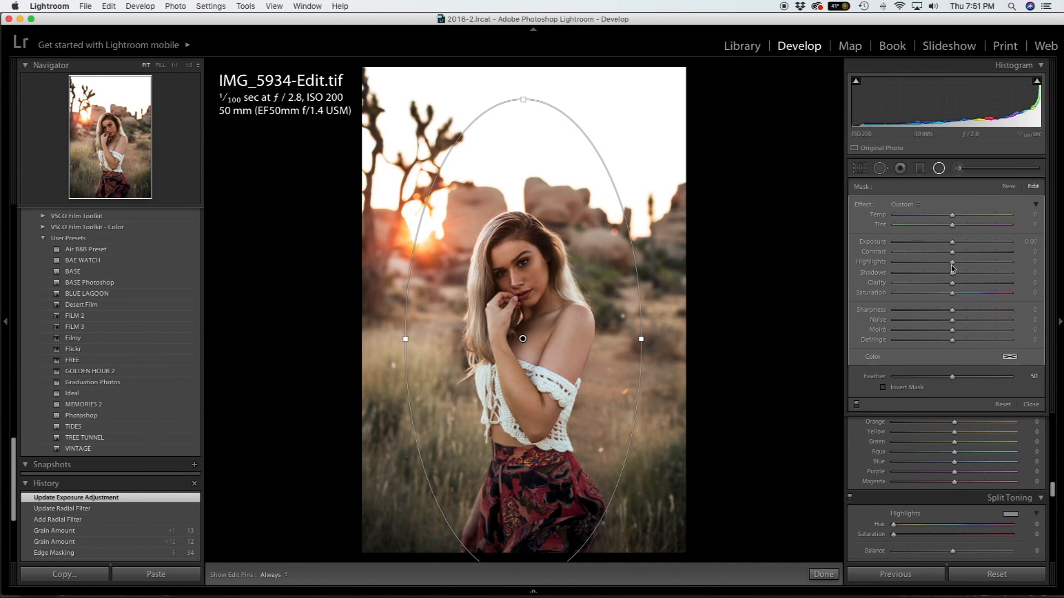
{"action": "left_click_drag", "start_coordinate": [953, 265], "coordinate": [896, 271]}
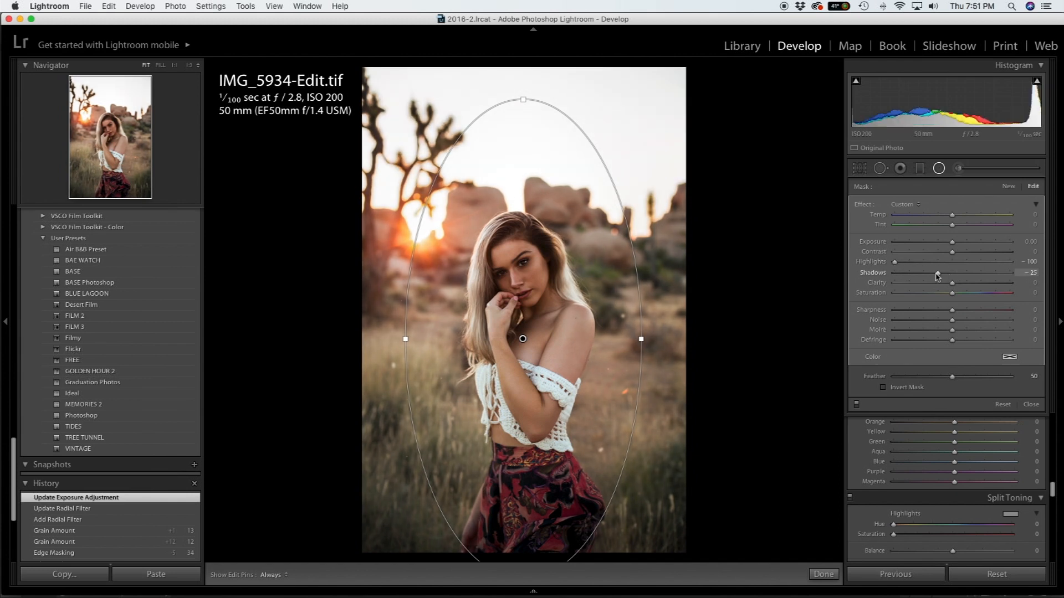
{"action": "left_click_drag", "start_coordinate": [937, 277], "coordinate": [940, 284]}
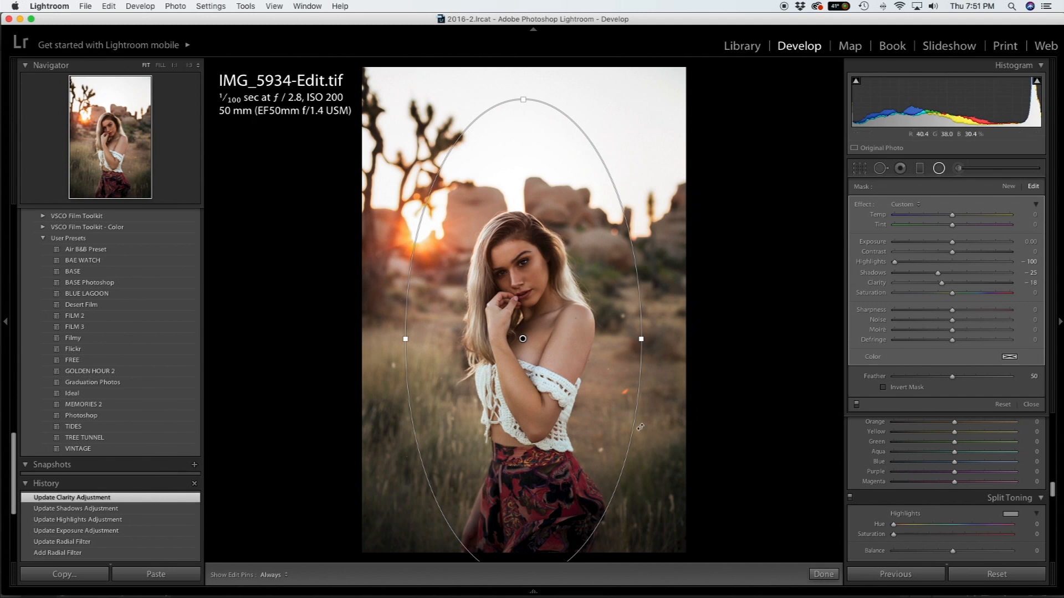
Draw a second tall elliptical Radial Filter around the woman, centre it on her chest, reset its effects and invert its mask.
{"action": "left_click", "coordinate": [1010, 188]}
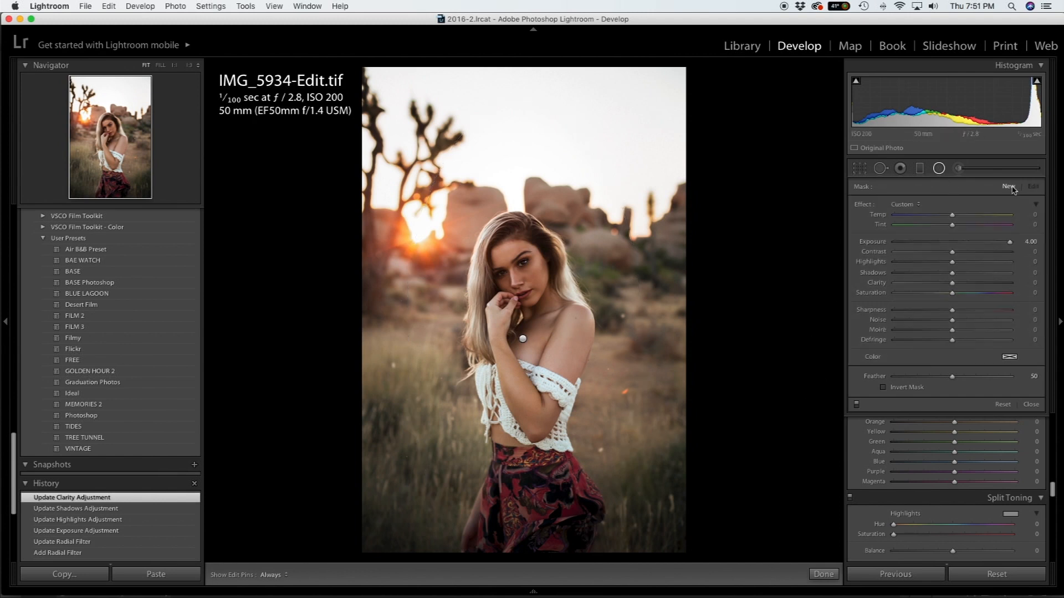
{"action": "left_click_drag", "start_coordinate": [509, 260], "coordinate": [590, 485]}
{"action": "left_click_drag", "start_coordinate": [509, 260], "coordinate": [523, 348]}
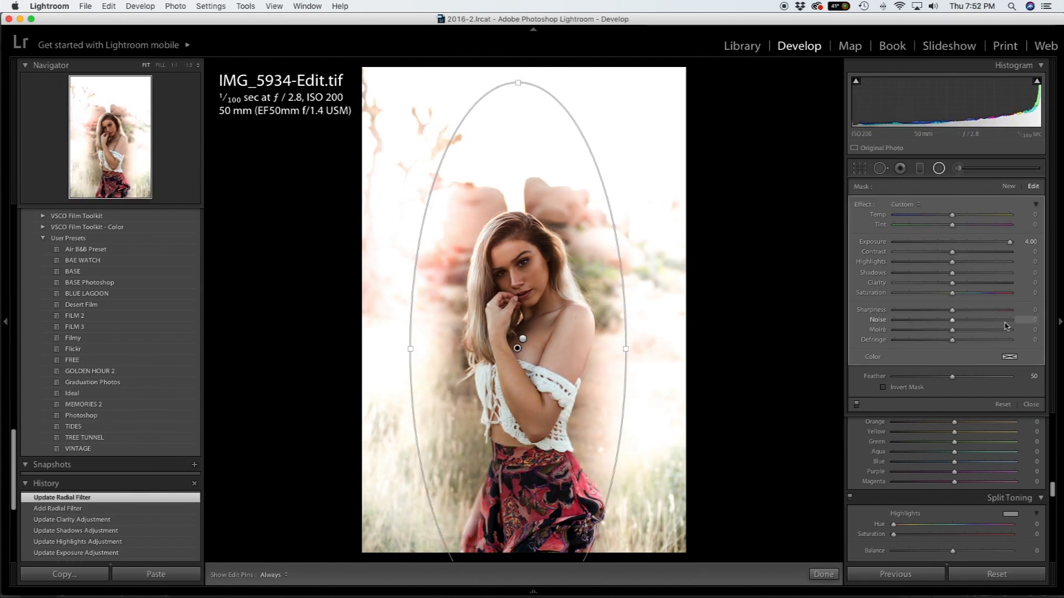
{"action": "double_click", "coordinate": [865, 204]}
{"action": "left_click", "coordinate": [883, 388]}
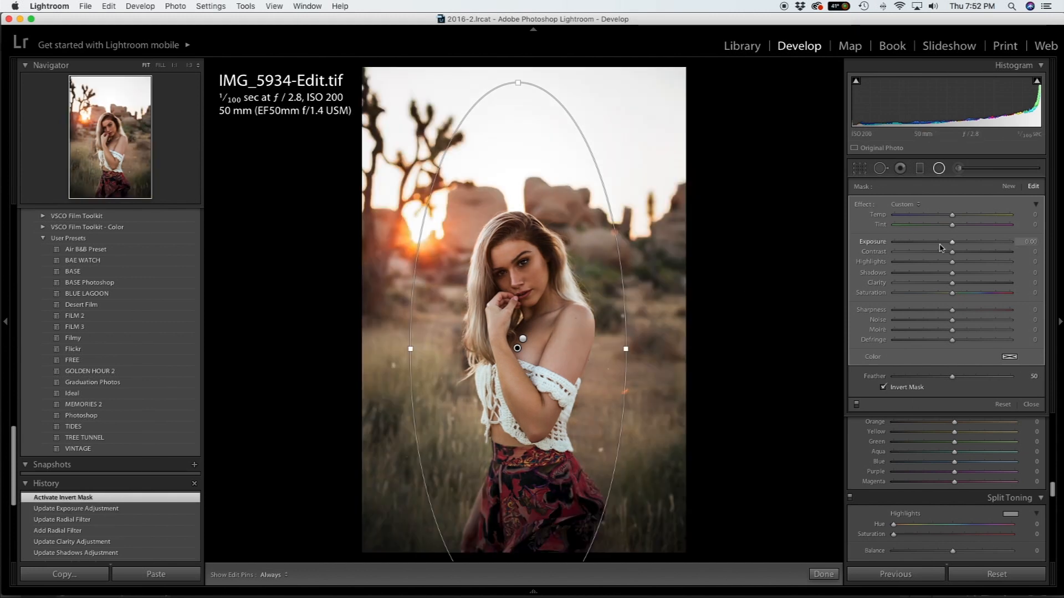
Set the inverted radial filter's Highlights to 24 and Sharpness to 5, and widen its ellipse slightly.
{"action": "mouse_move", "coordinate": [953, 254]}
{"action": "left_mouse_down"}
{"action": "mouse_move", "coordinate": [929, 255]}
{"action": "mouse_move", "coordinate": [948, 257]}
{"action": "left_mouse_up"}
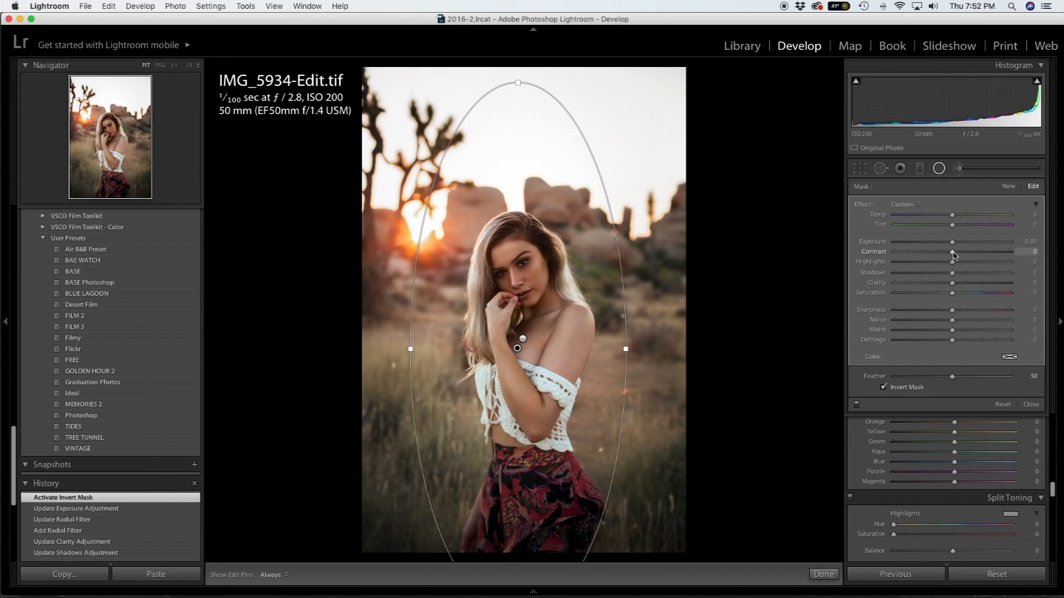
{"action": "left_click_drag", "start_coordinate": [935, 265], "coordinate": [967, 277]}
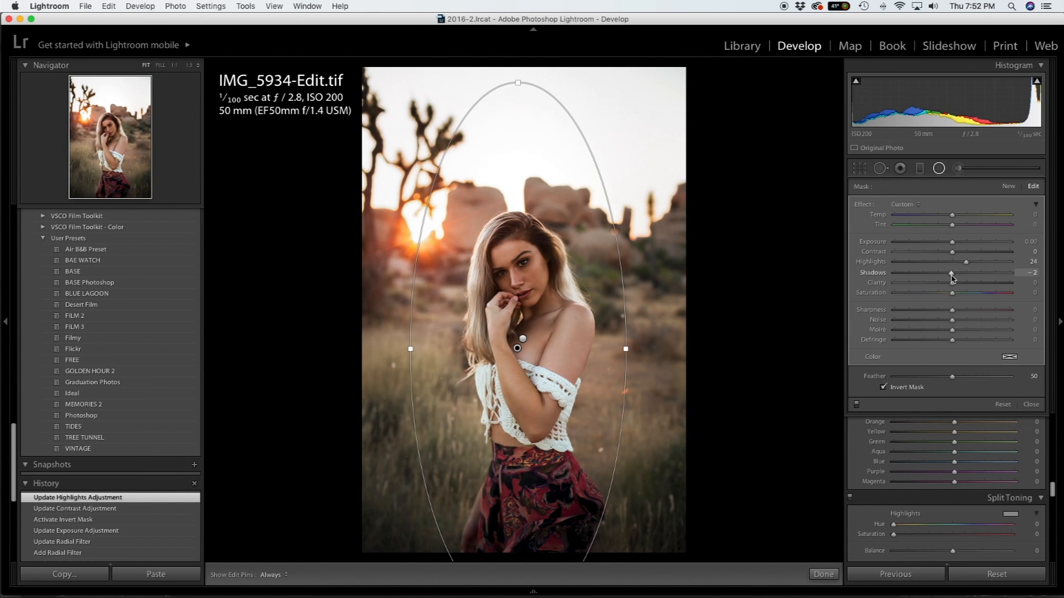
{"action": "left_click_drag", "start_coordinate": [954, 278], "coordinate": [953, 276]}
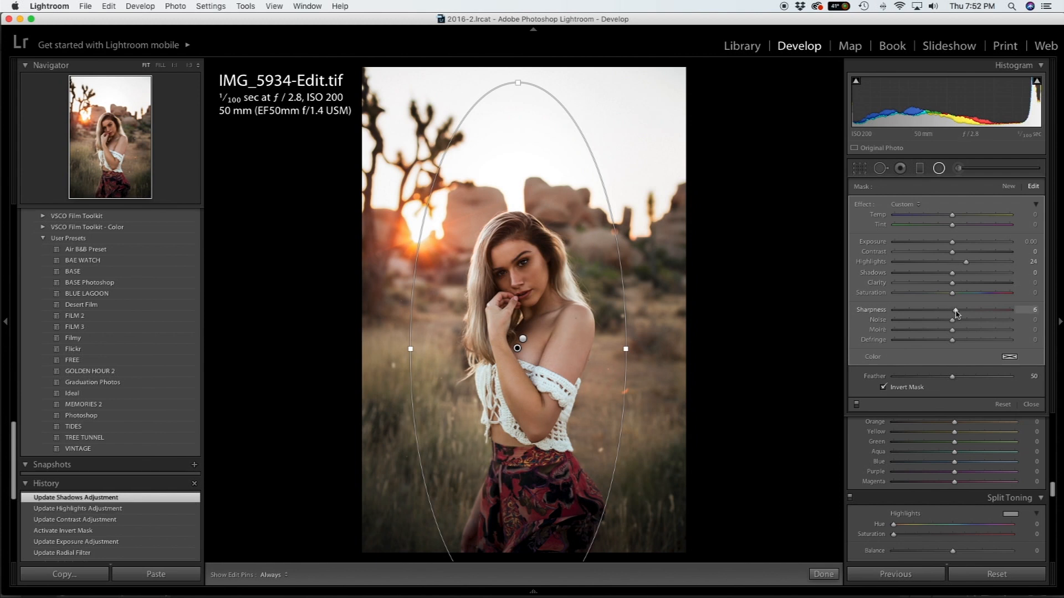
{"action": "left_click_drag", "start_coordinate": [956, 313], "coordinate": [955, 311]}
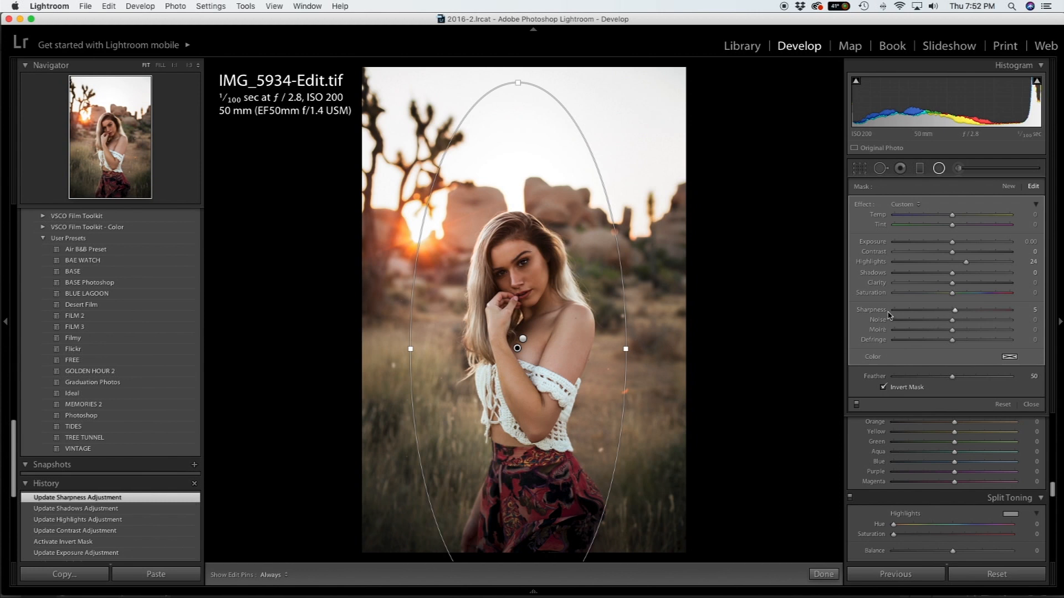
{"action": "left_click_drag", "start_coordinate": [626, 349], "coordinate": [640, 349]}
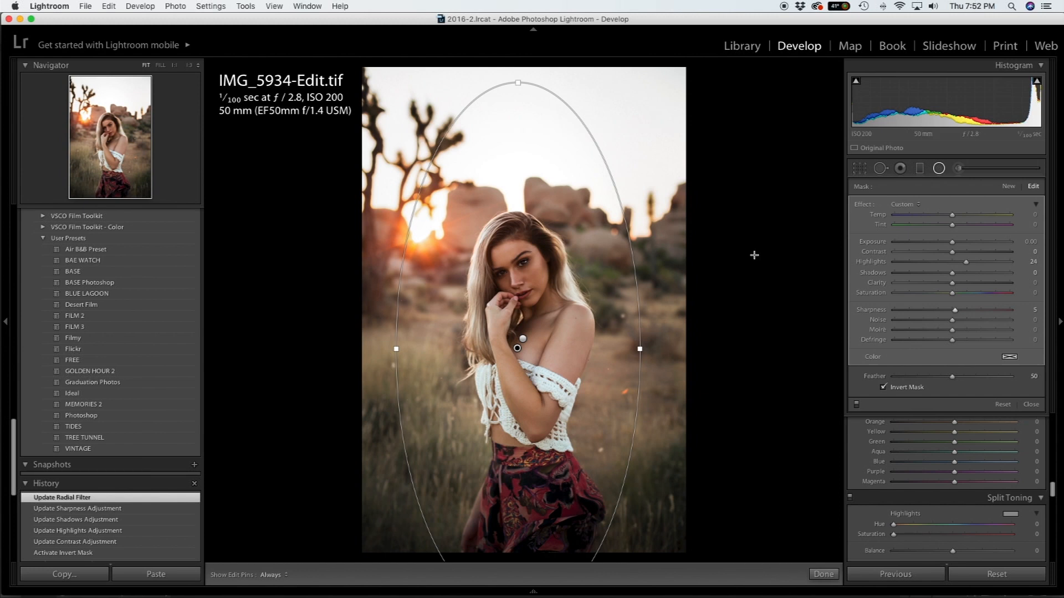
Close the Radial Filter tool and compare the photo before and after the Lightroom adjustments.
{"action": "left_click", "coordinate": [938, 169]}
{"action": "key", "text": "backslash"}
{"action": "key", "text": "backslash"}
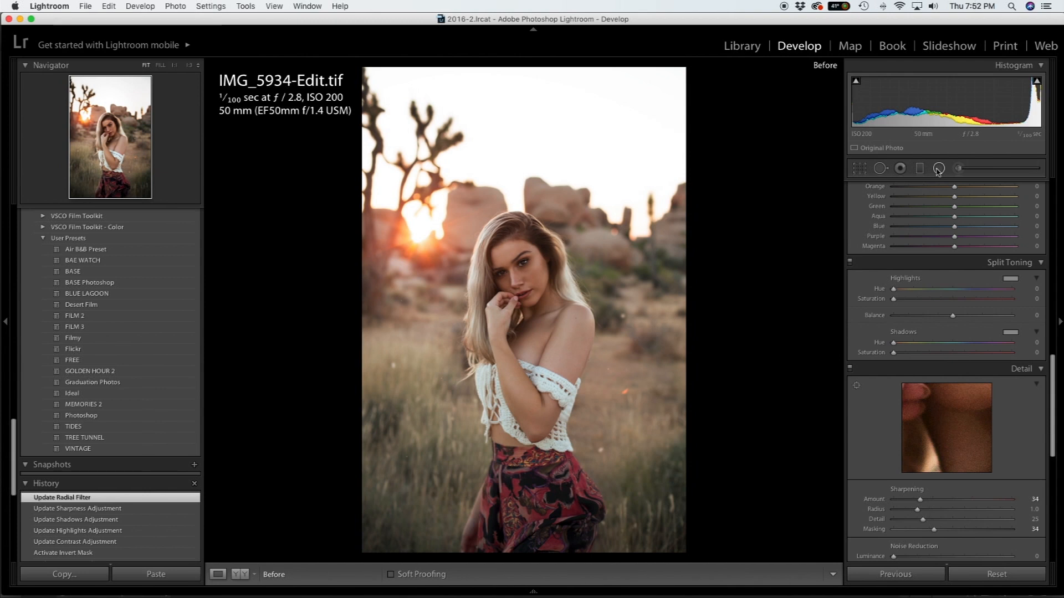
{"action": "key", "text": "backslash"}
{"action": "key", "text": "backslash"}
{"action": "key", "text": "backslash"}
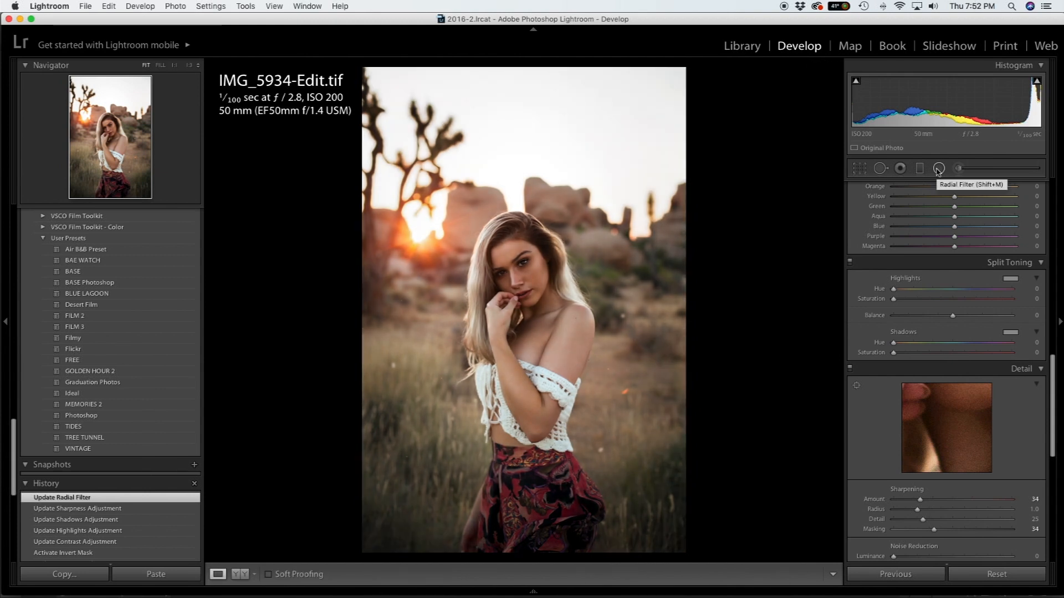
{"action": "key", "text": "backslash"}
{"action": "key", "text": "backslash"}
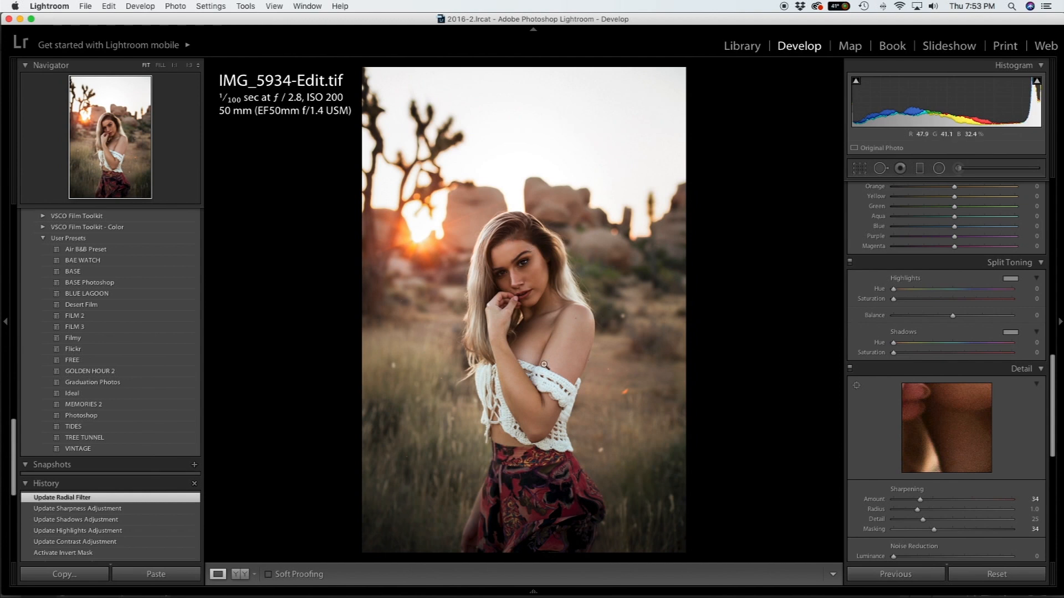
Switch to Photoshop and review the portrait's adjustment and retouching layers in Group 2.
{"action": "mouse_move", "coordinate": [615, 597]}
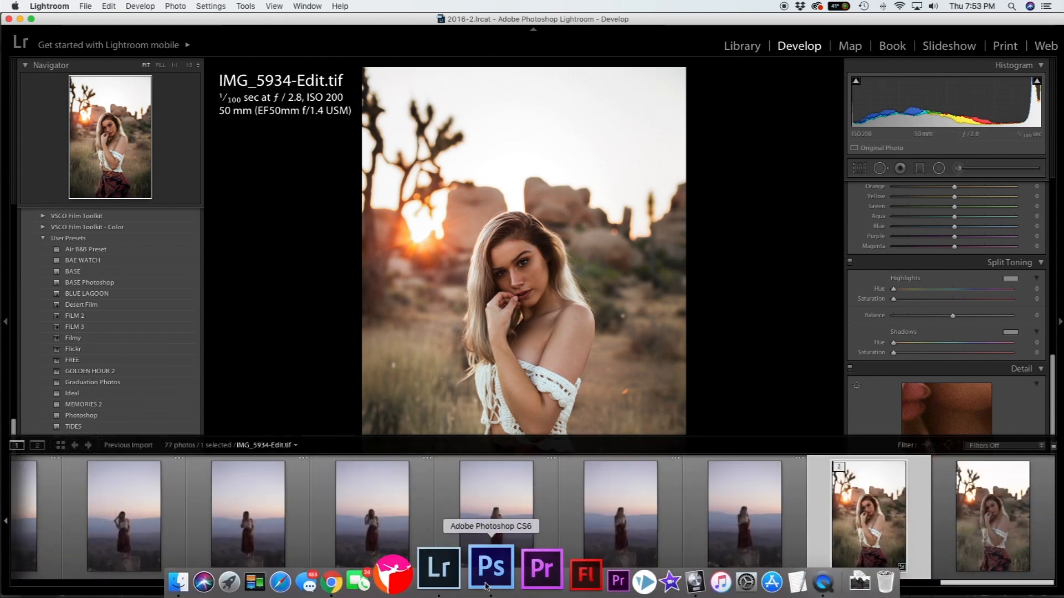
{"action": "left_click", "coordinate": [485, 586]}
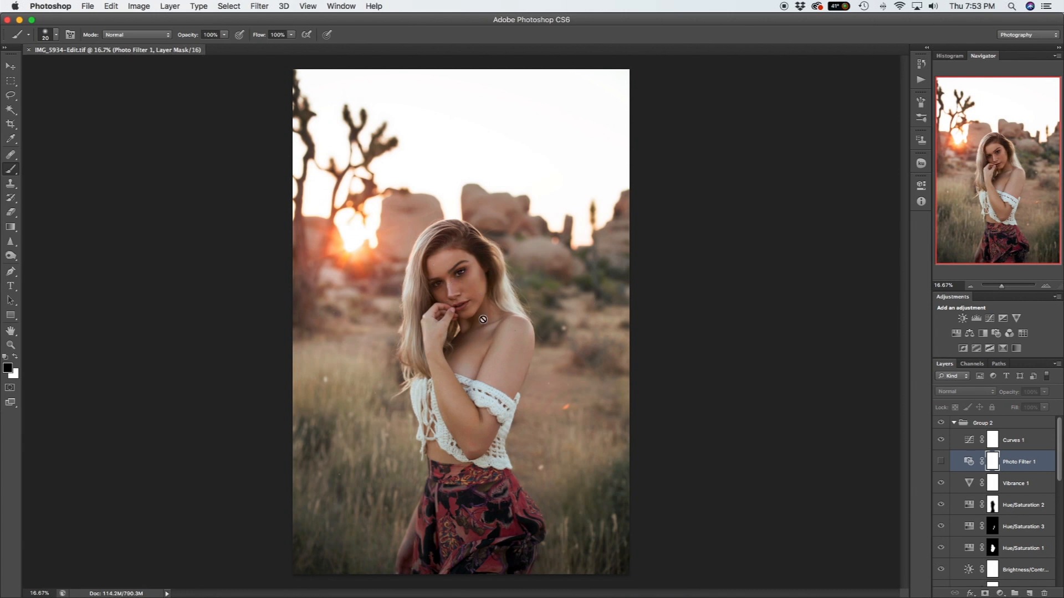
{"action": "scroll", "coordinate": [1029, 524], "scroll_direction": "down", "scroll_amount": 5}
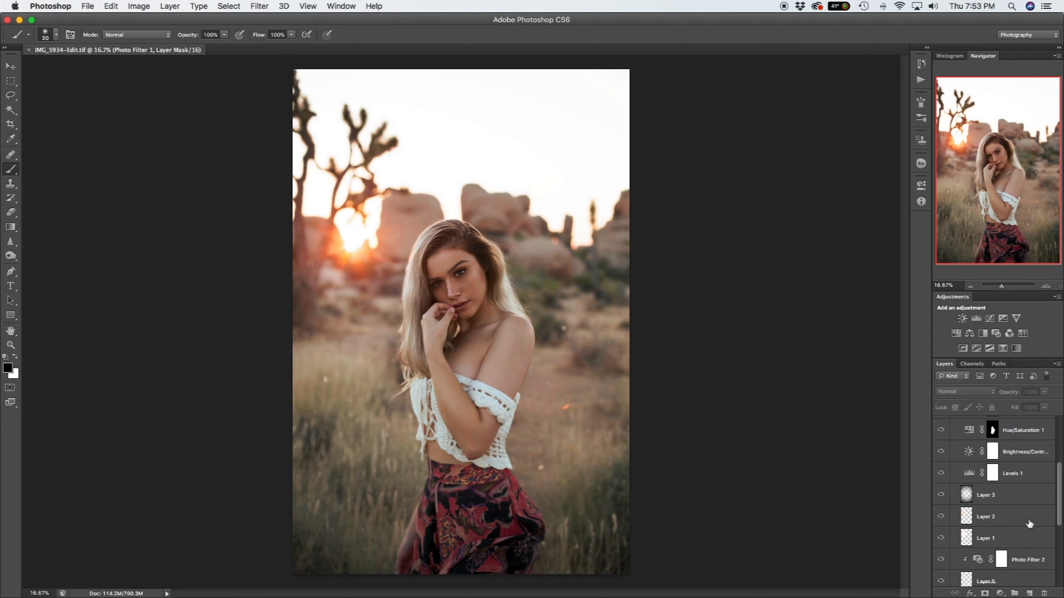
{"action": "scroll", "coordinate": [1029, 523], "scroll_direction": "up", "scroll_amount": 5}
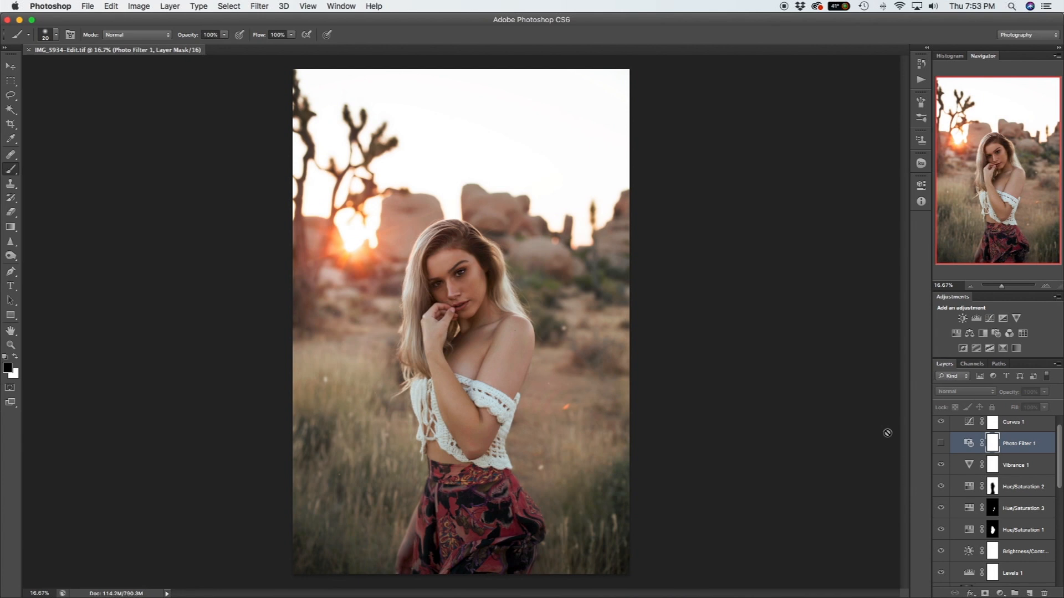
{"action": "scroll", "coordinate": [1032, 506], "scroll_direction": "up", "scroll_amount": 1}
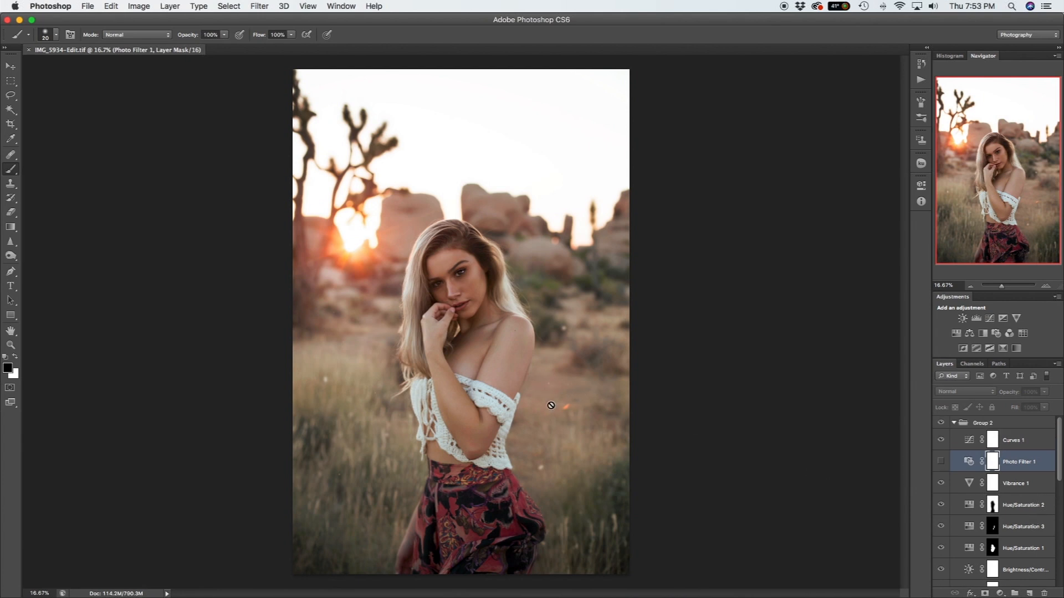
{"action": "scroll", "coordinate": [1037, 520], "scroll_direction": "down", "scroll_amount": 5}
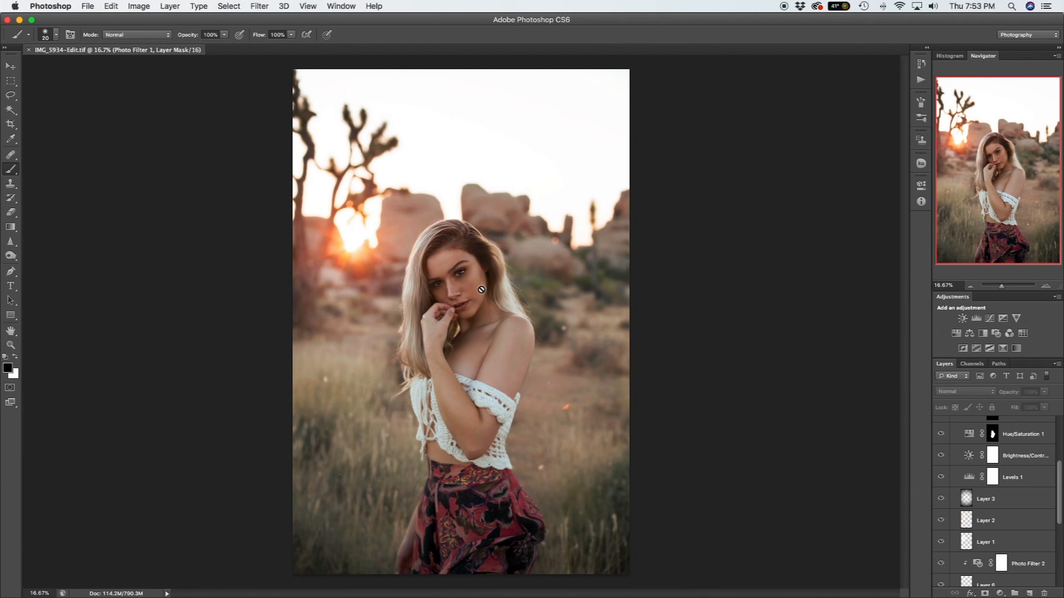
{"action": "scroll", "coordinate": [1011, 491], "scroll_direction": "up", "scroll_amount": 3}
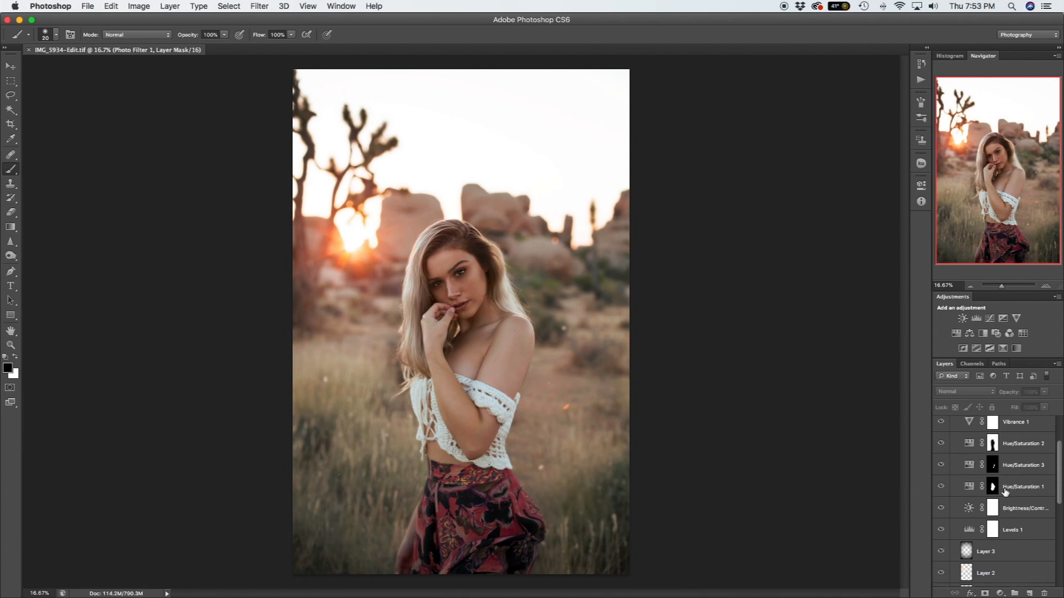
{"action": "scroll", "coordinate": [1006, 492], "scroll_direction": "up", "scroll_amount": 2}
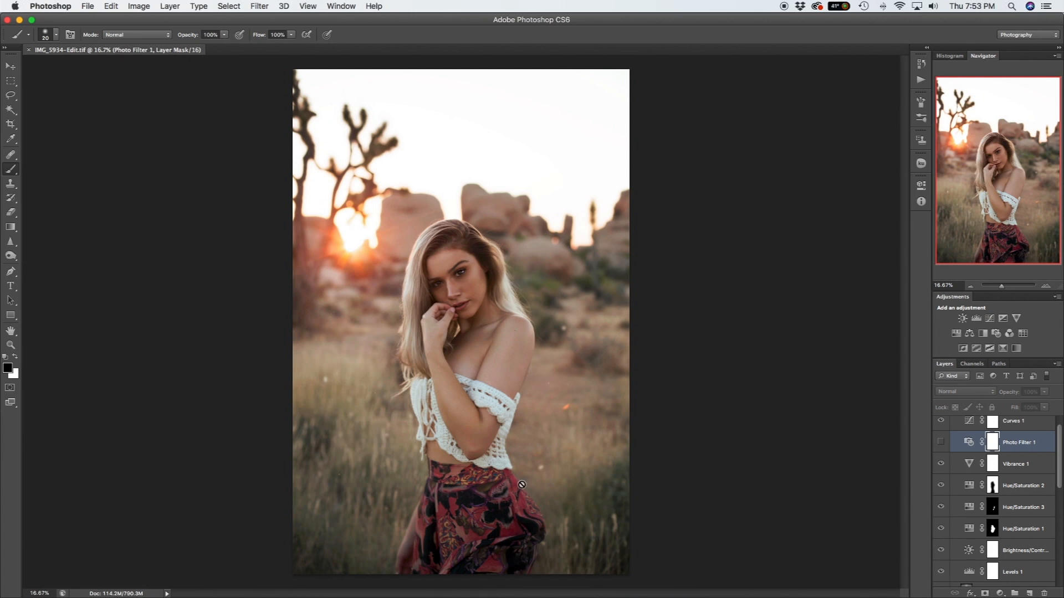
Switch back to Lightroom and review the Develop settings from Detail back to the Tone Curve and Presence.
{"action": "mouse_move", "coordinate": [502, 574]}
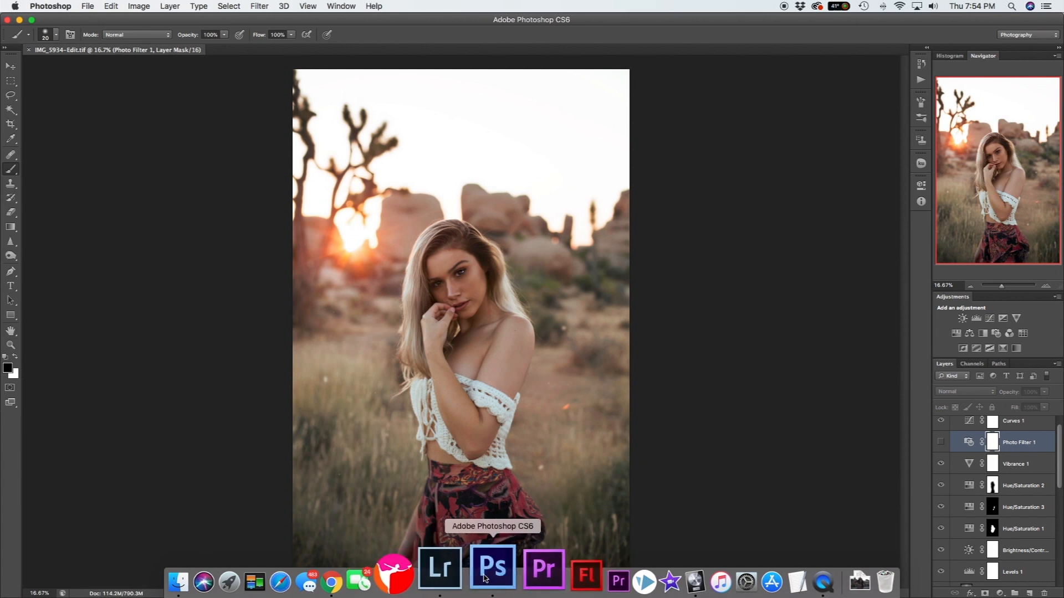
{"action": "left_click", "coordinate": [447, 573]}
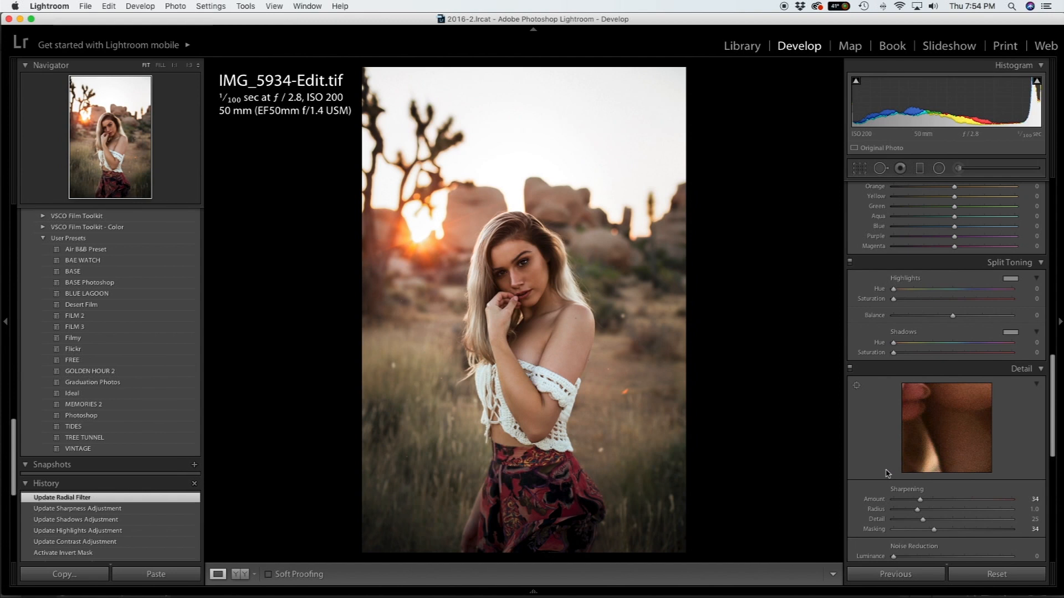
{"action": "scroll", "coordinate": [875, 473], "scroll_direction": "up", "scroll_amount": 5}
{"action": "scroll", "coordinate": [875, 473], "scroll_direction": "up", "scroll_amount": 1}
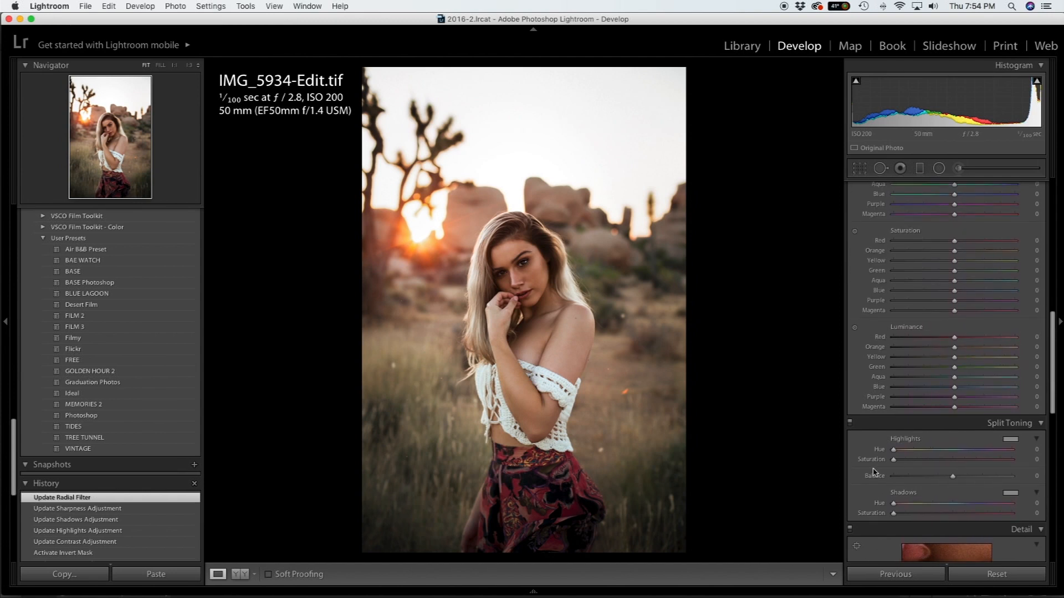
{"action": "scroll", "coordinate": [874, 472], "scroll_direction": "up", "scroll_amount": 10}
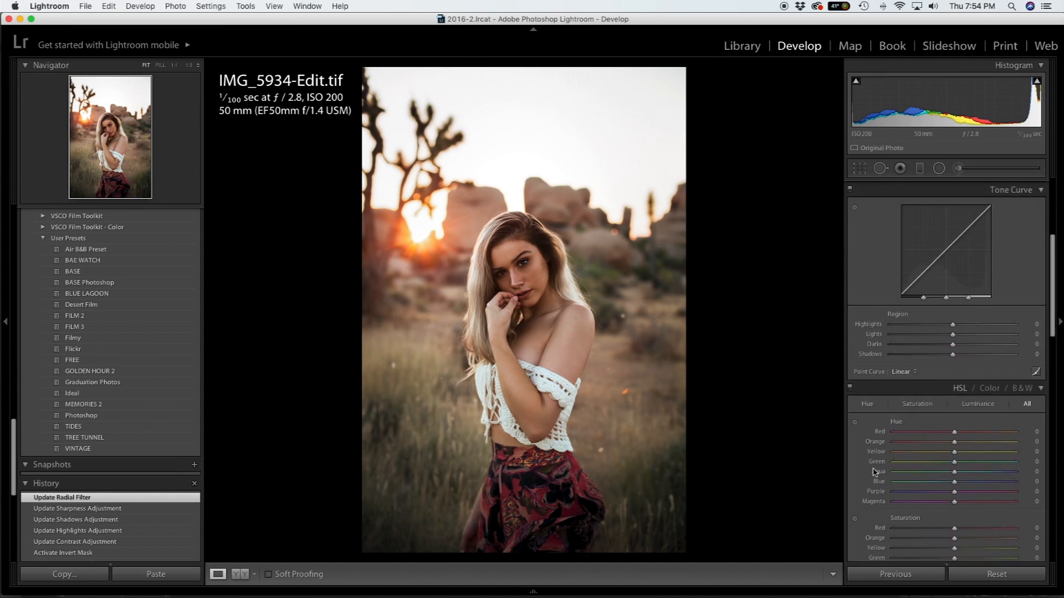
{"action": "scroll", "coordinate": [875, 473], "scroll_direction": "up", "scroll_amount": 2}
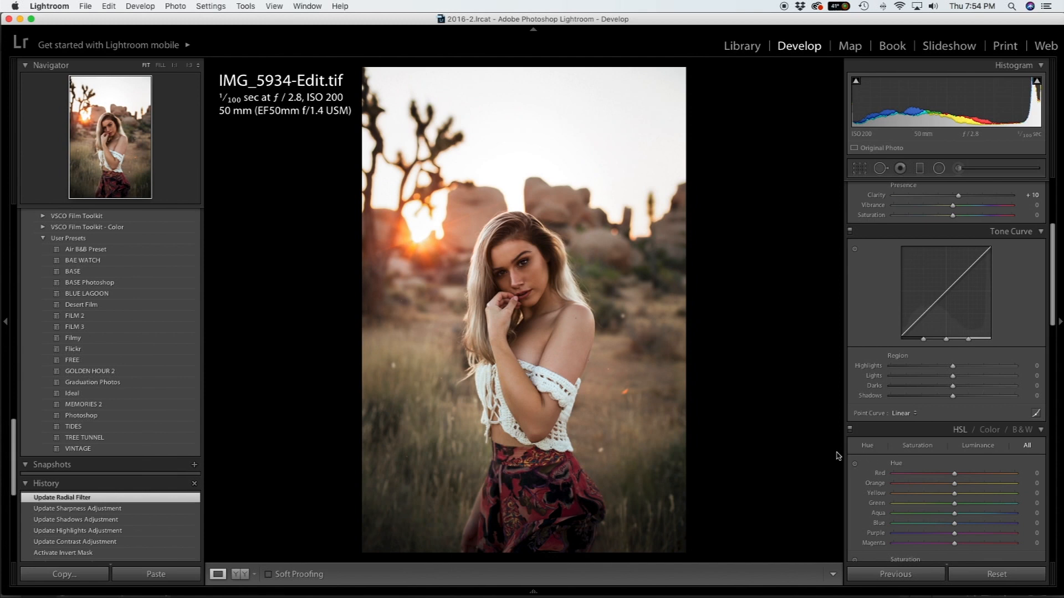